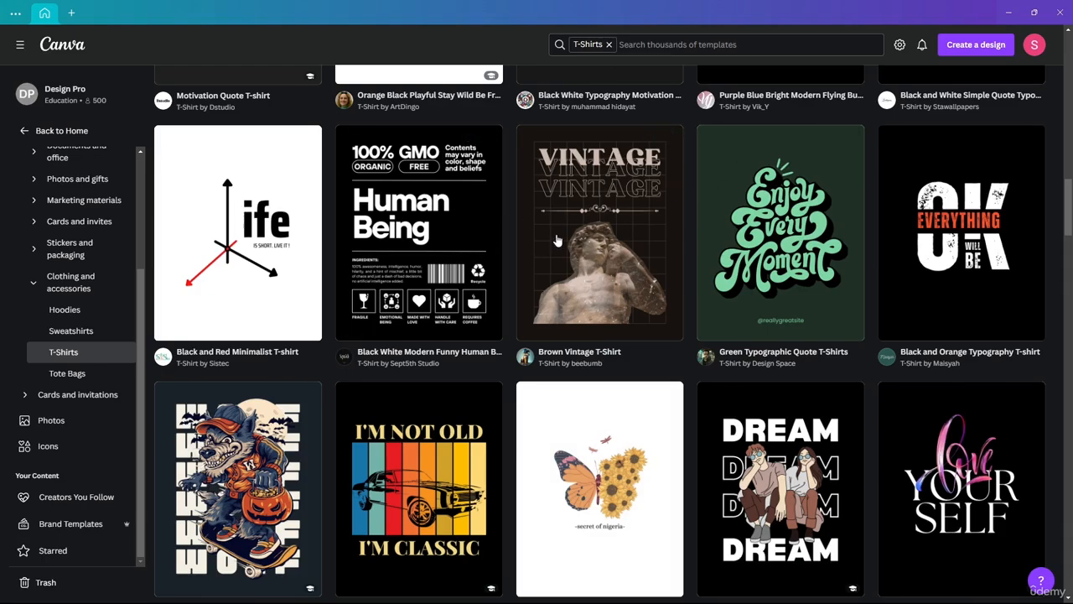
Step: Browse the T-shirt templates and open the Black Illustrative Savage T-Shirt template for customising
scroll(318, 318, down, 3)
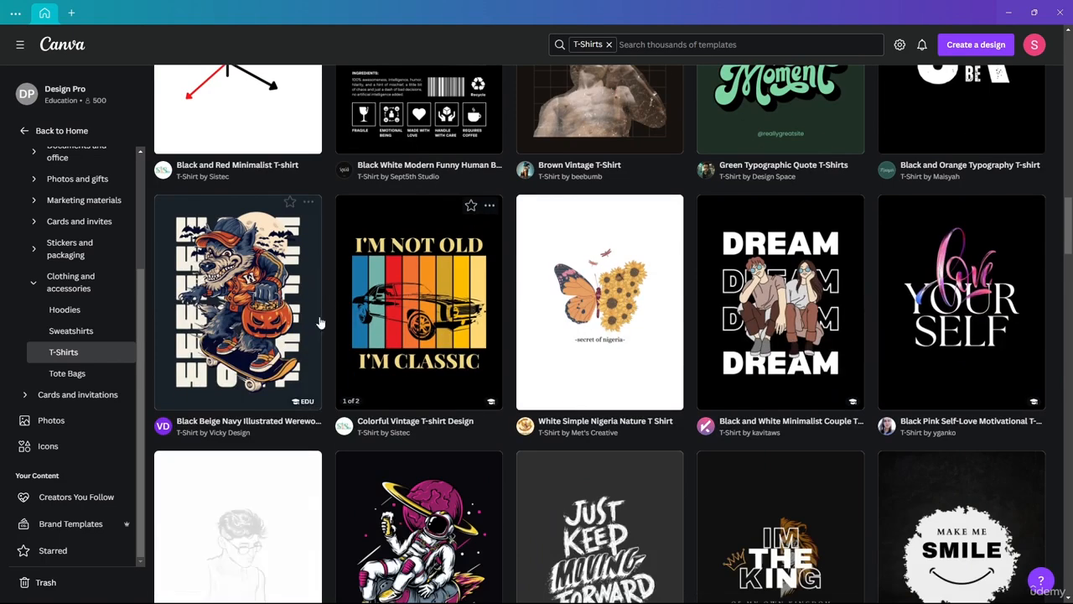
scroll(318, 319, up, 3)
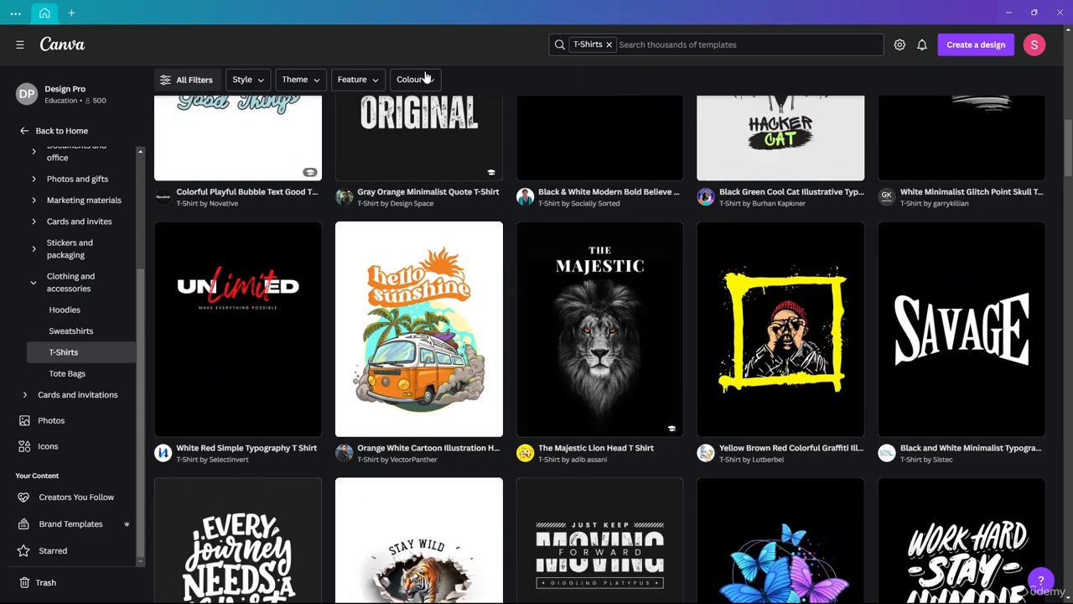
scroll(431, 109, up, 10)
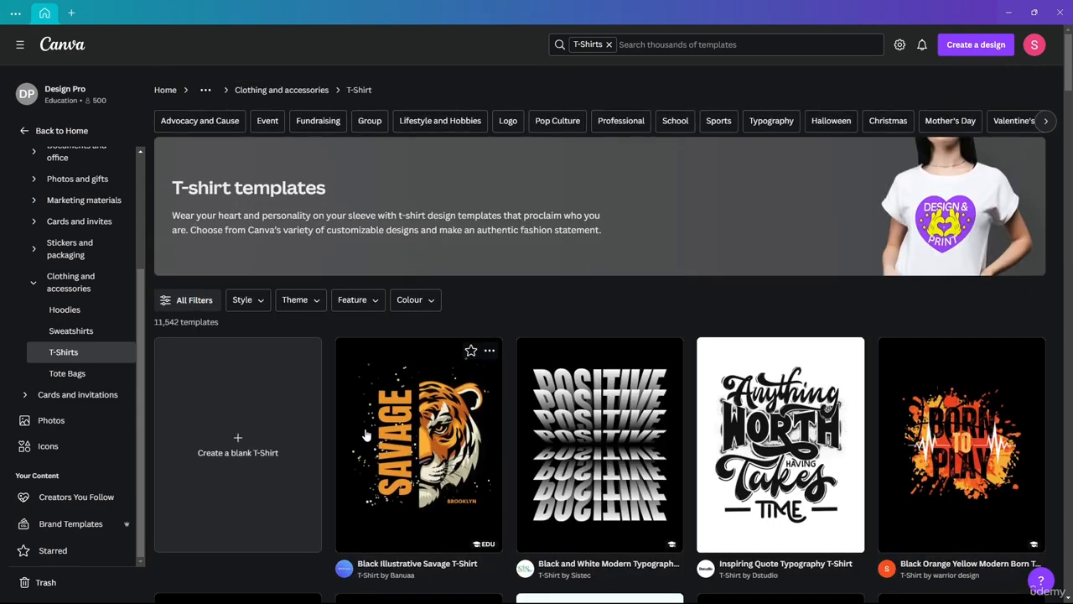
click(436, 417)
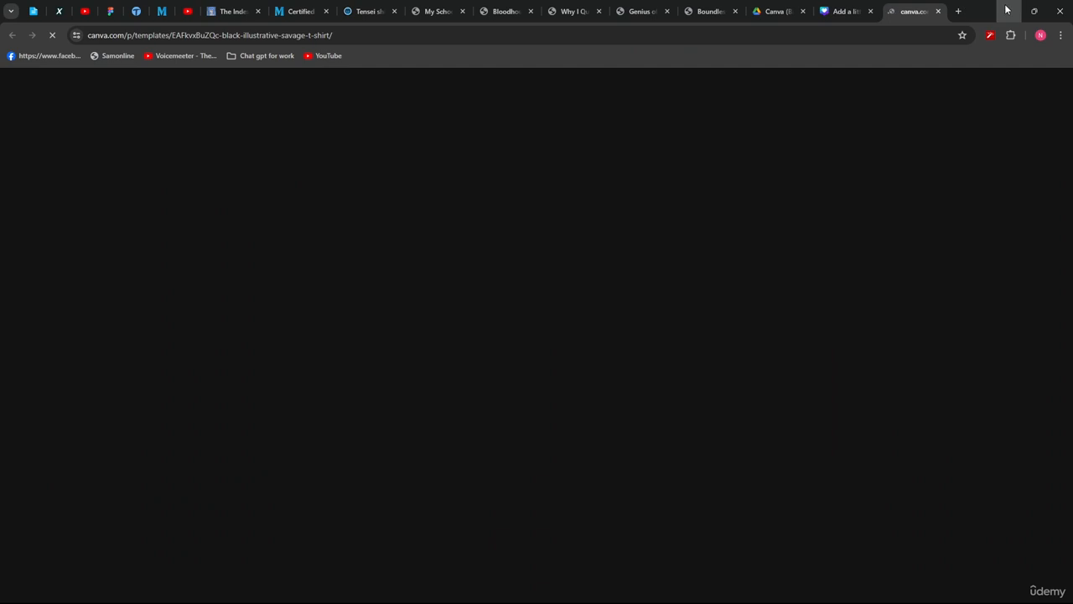
click(1007, 10)
click(490, 352)
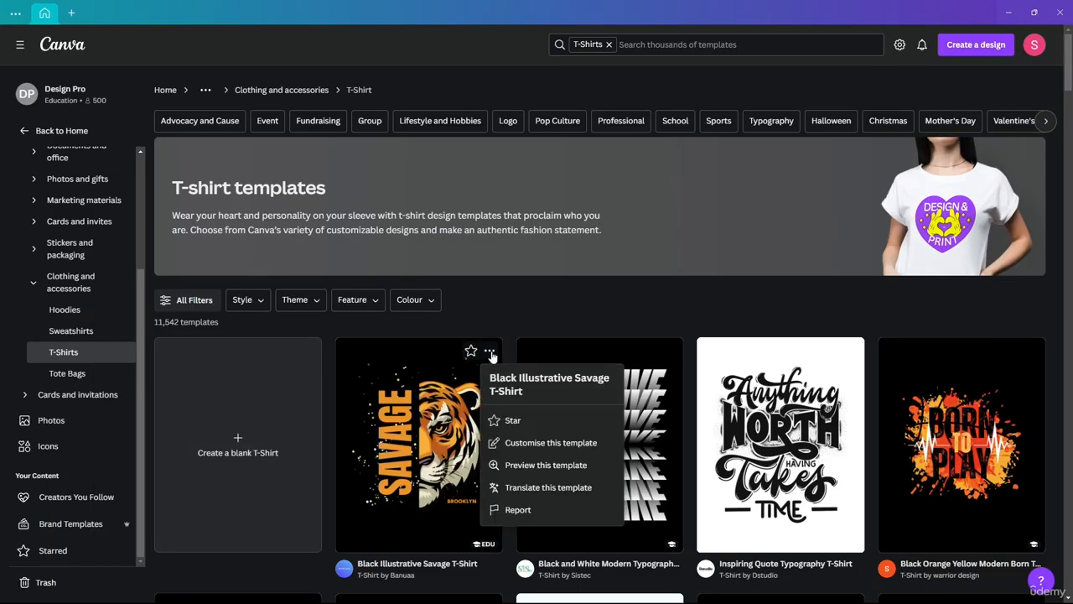
click(402, 427)
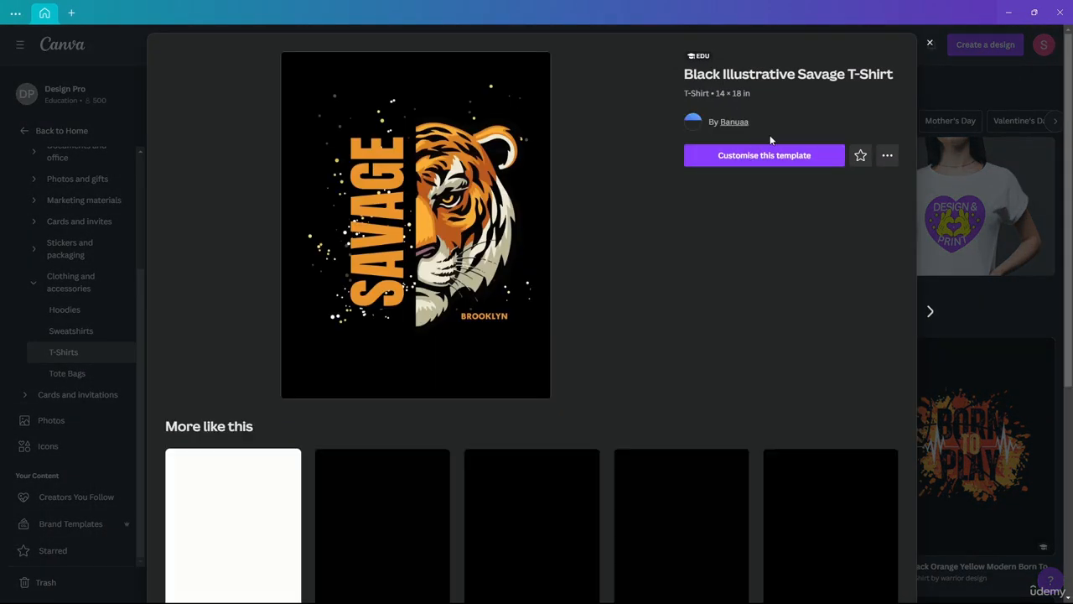
click(772, 157)
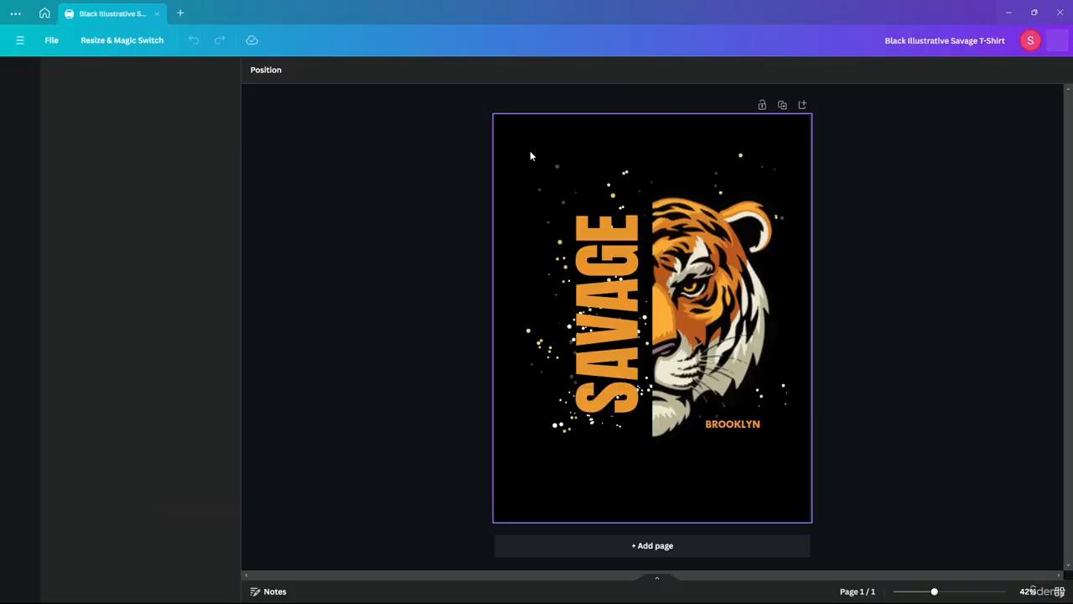
Step: Nudge the half tiger face slightly away from the SAVAGE text on page 1
click(702, 307)
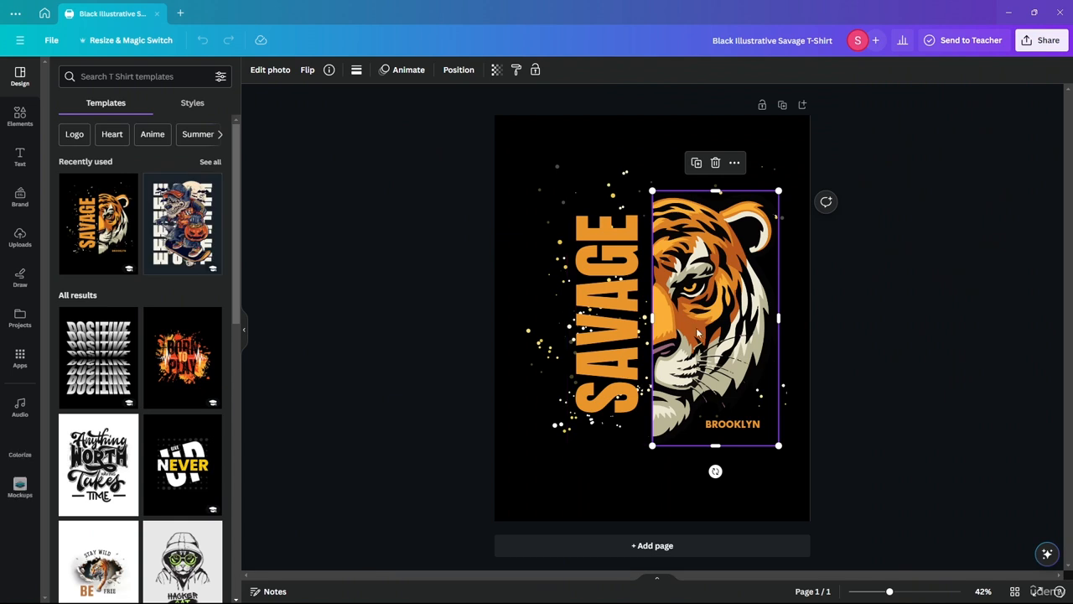
mouse_move(698, 336)
mouse_down()
mouse_move(703, 346)
mouse_move(707, 336)
mouse_up()
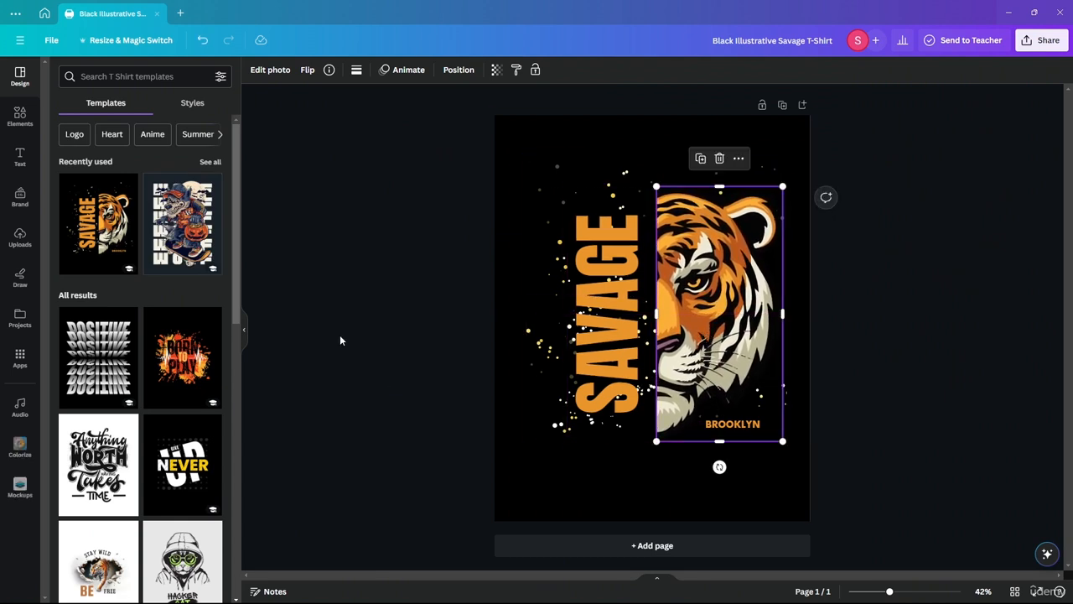
click(340, 336)
Step: Show the page thumbnails and add a blank second page to the design
click(654, 581)
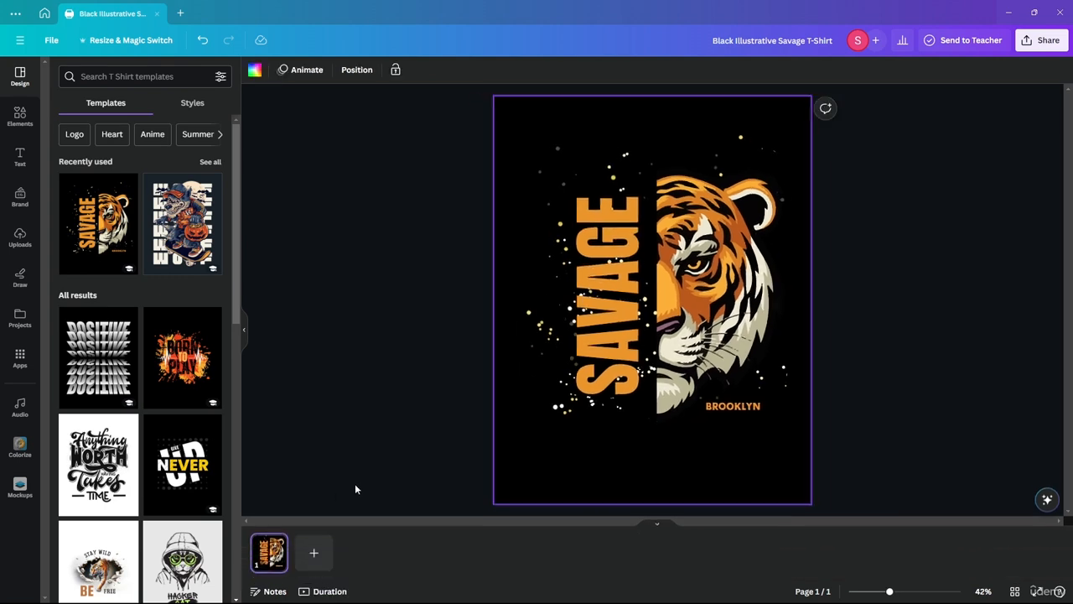
click(311, 550)
click(265, 544)
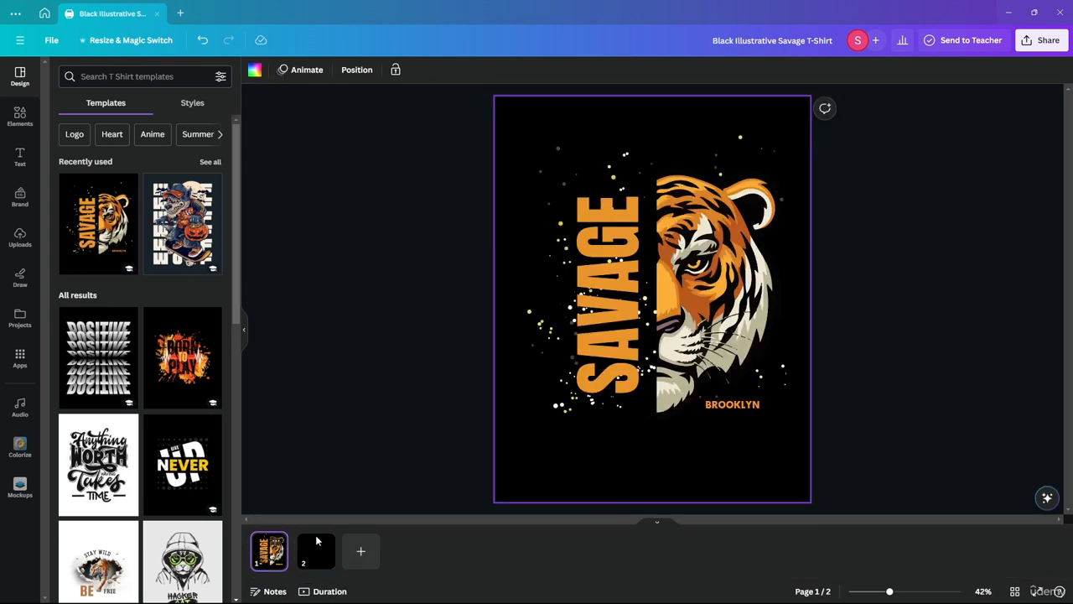
click(315, 558)
click(282, 555)
click(311, 559)
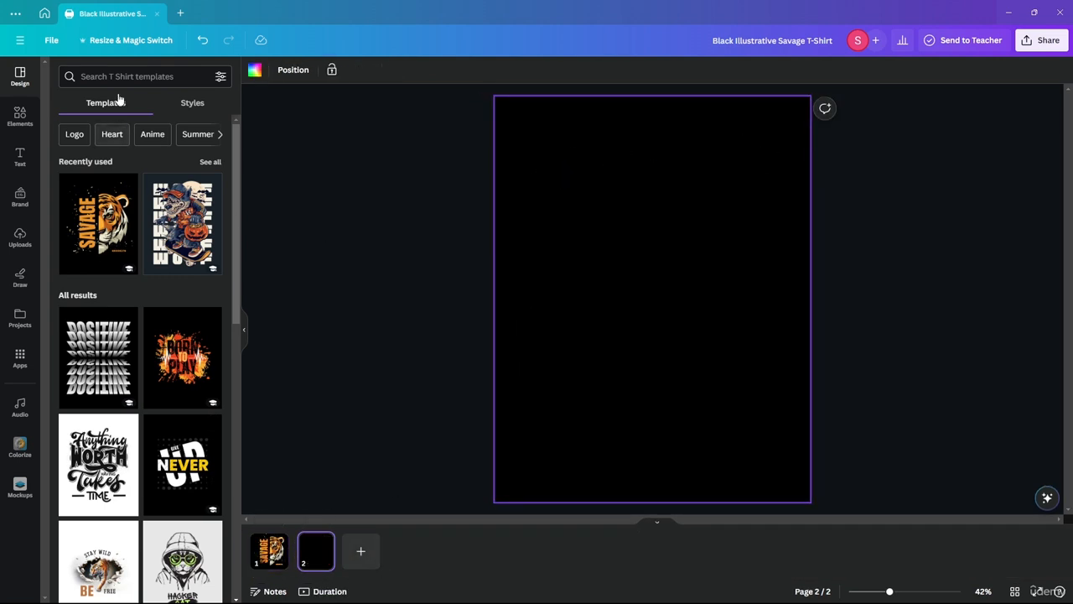
Step: Search the elements library for "tiger"
click(20, 116)
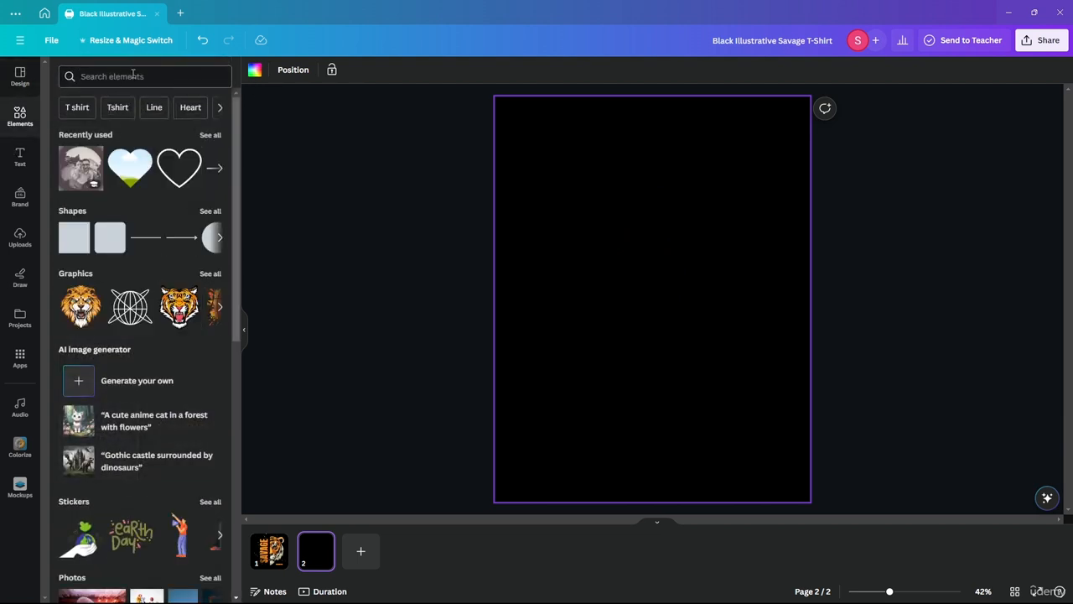
click(132, 76)
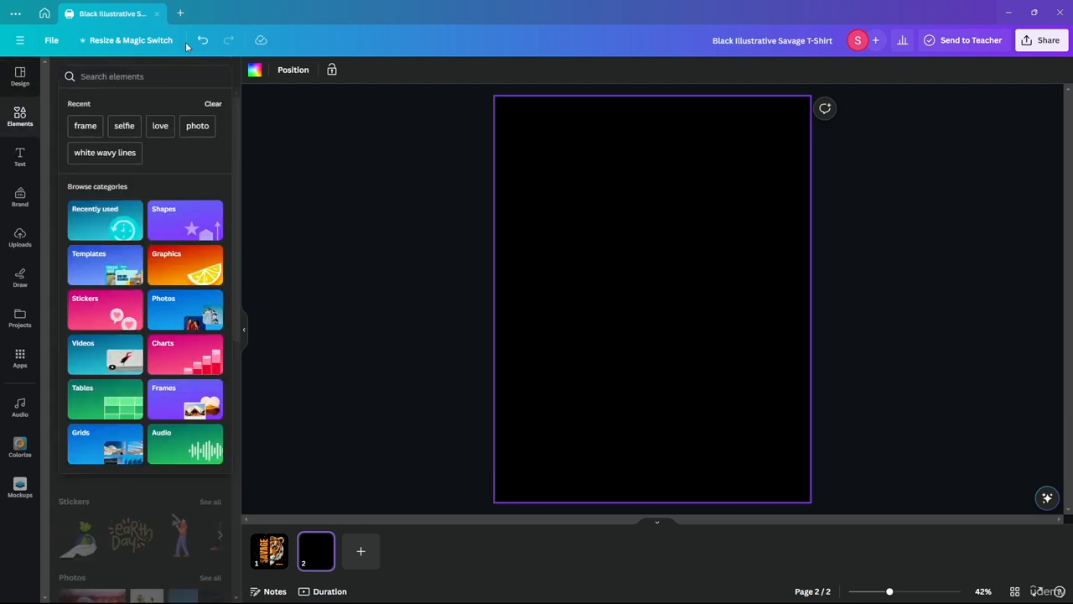
text(tiger)
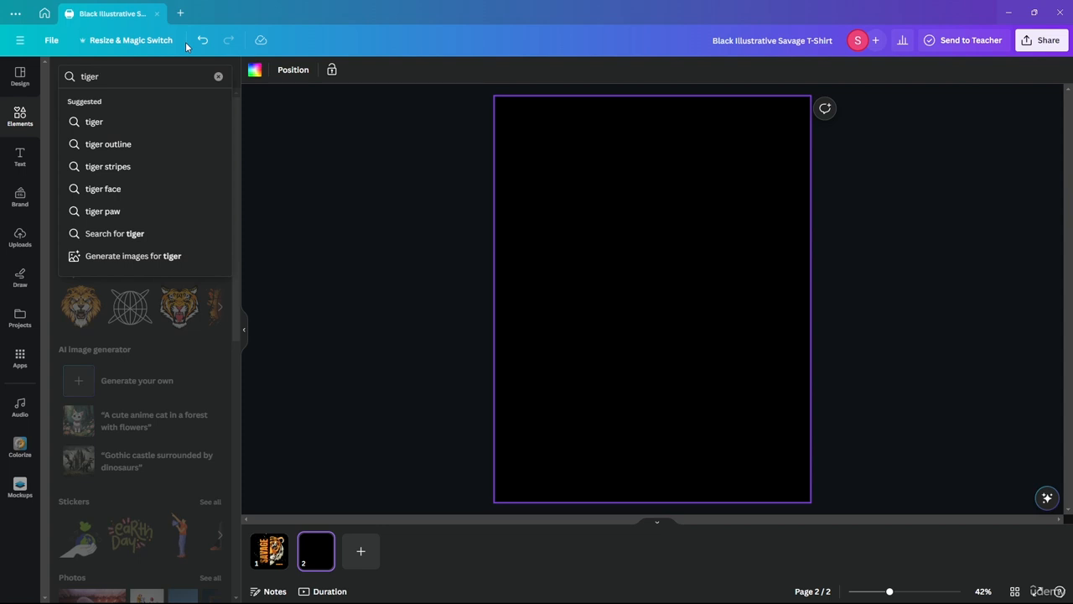
click(126, 119)
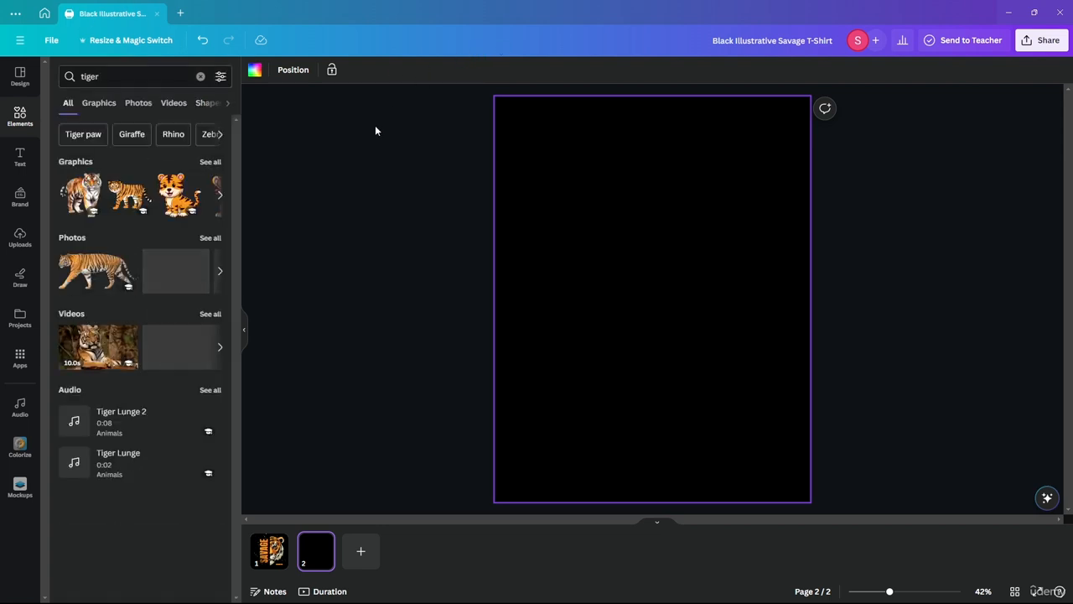
Step: Refine the search to "tiger face" graphics and add the front-facing orange tiger head to page 2
click(114, 77)
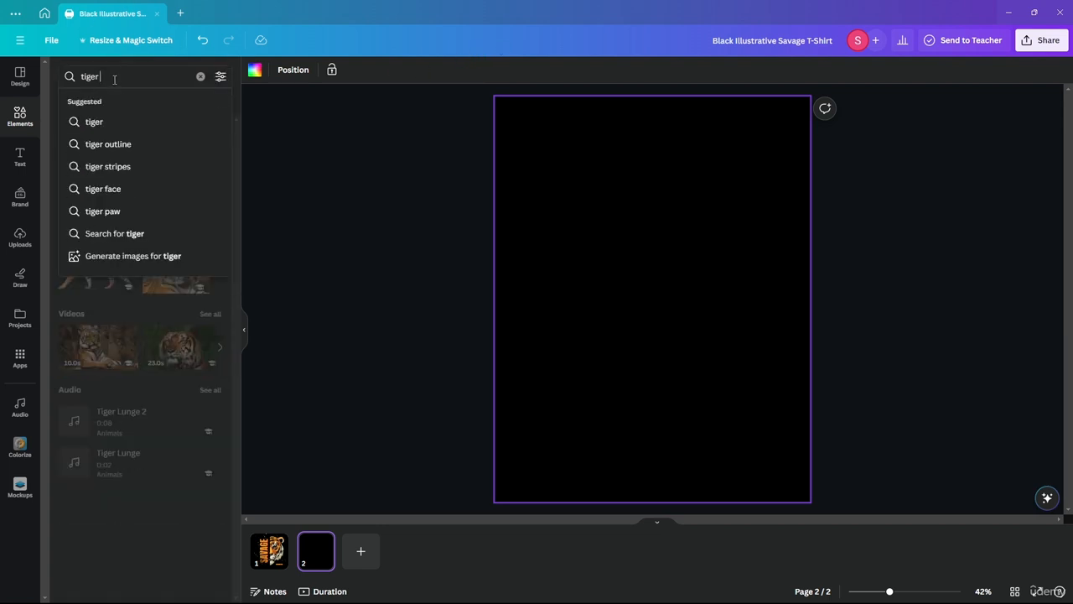
text(face)
key(Return)
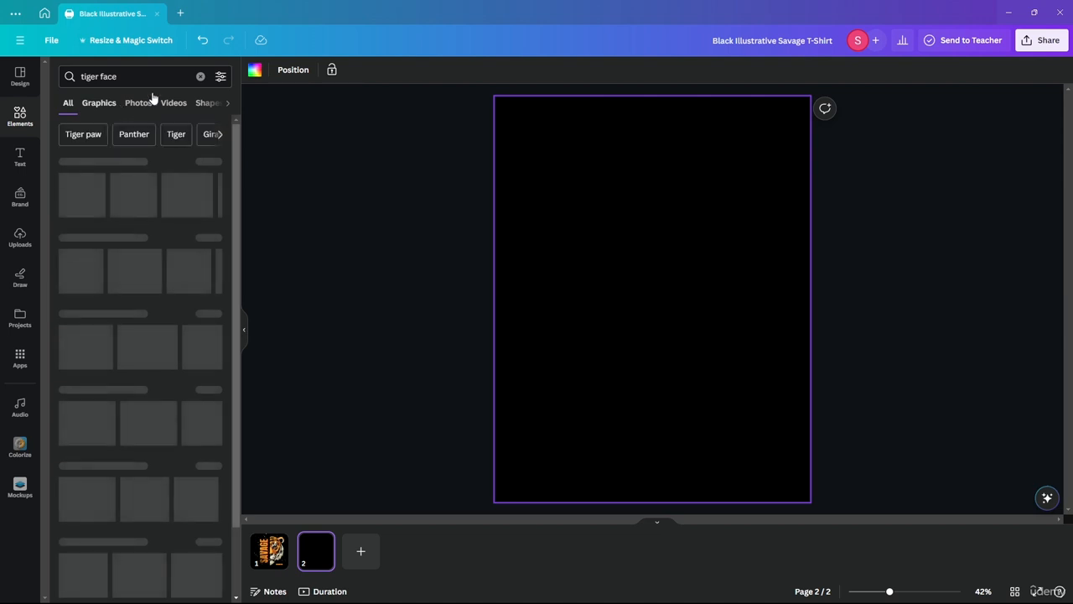
click(104, 107)
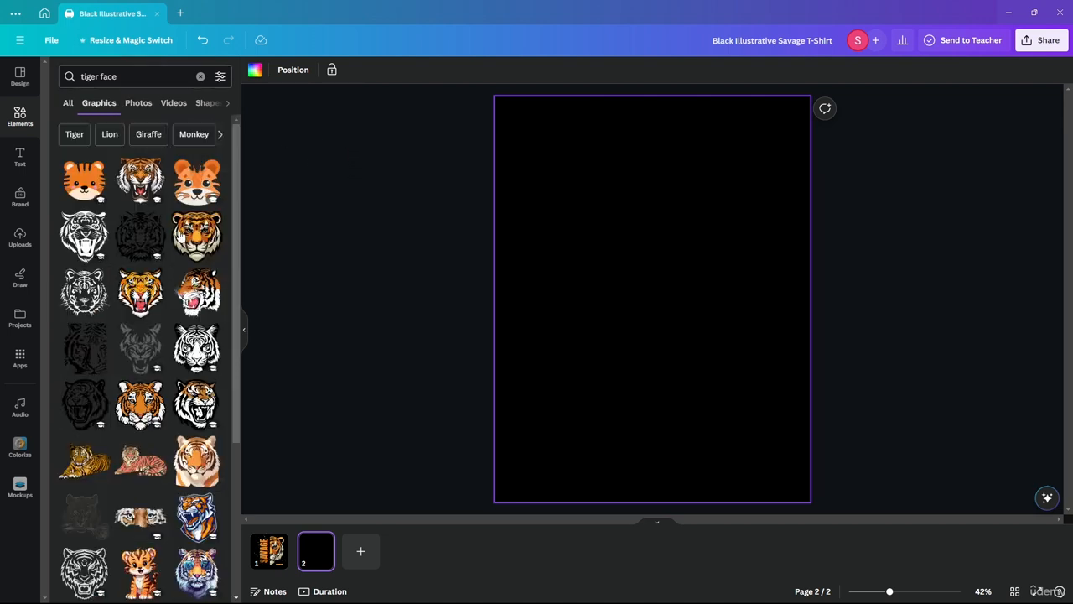
click(182, 236)
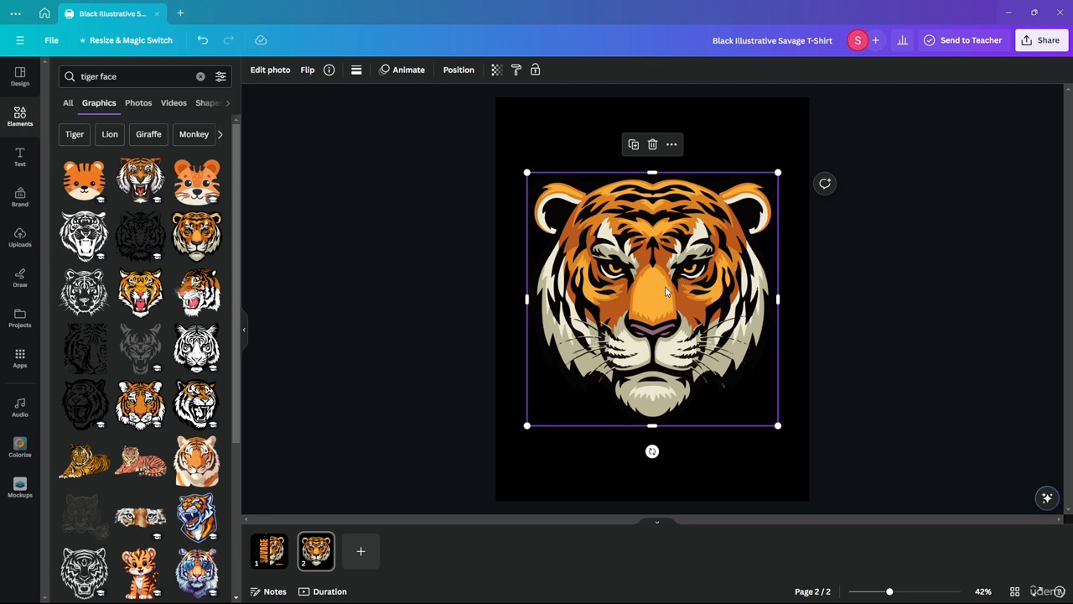
Step: Compare the half tiger face on page 1 with the full tiger head on page 2
click(265, 553)
click(306, 553)
click(283, 555)
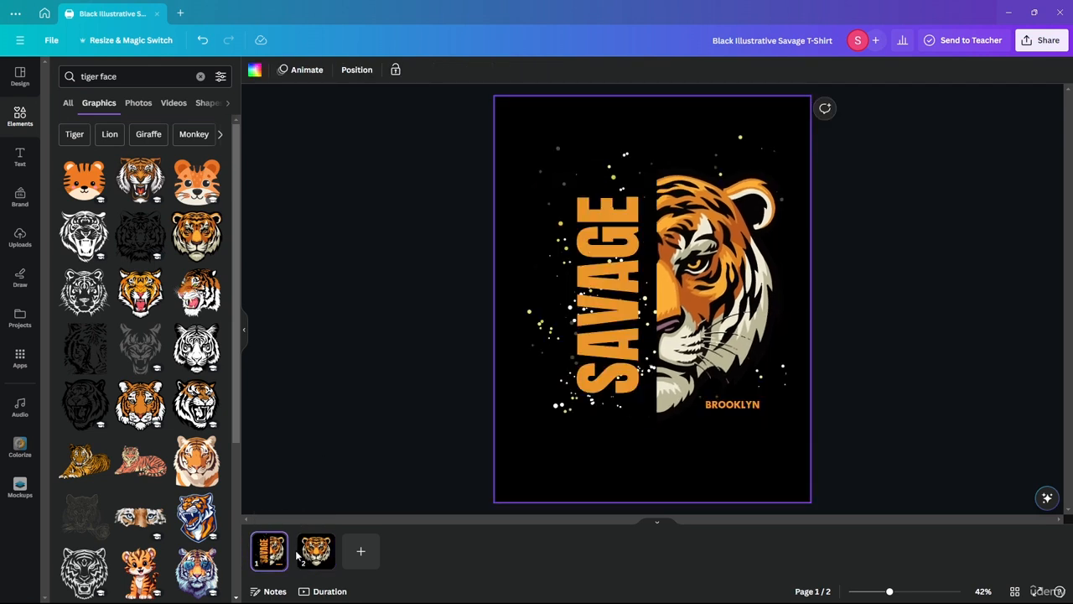
click(310, 553)
mouse_move(660, 318)
mouse_down()
mouse_move(691, 344)
mouse_move(640, 315)
mouse_move(660, 318)
mouse_up()
click(272, 559)
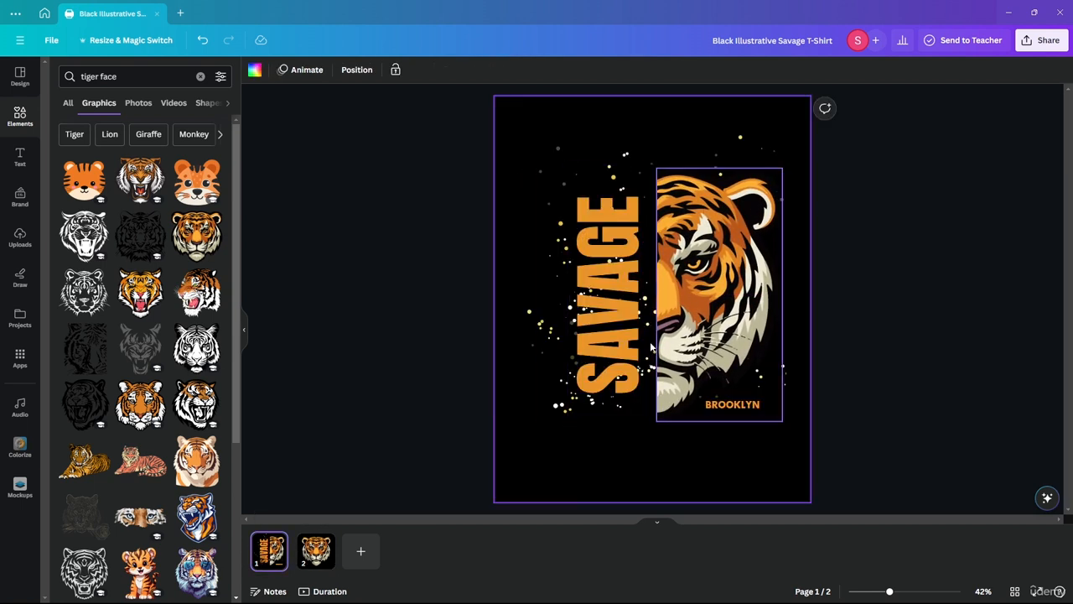
mouse_move(539, 324)
mouse_down()
mouse_move(505, 320)
mouse_move(503, 278)
mouse_move(534, 323)
mouse_up()
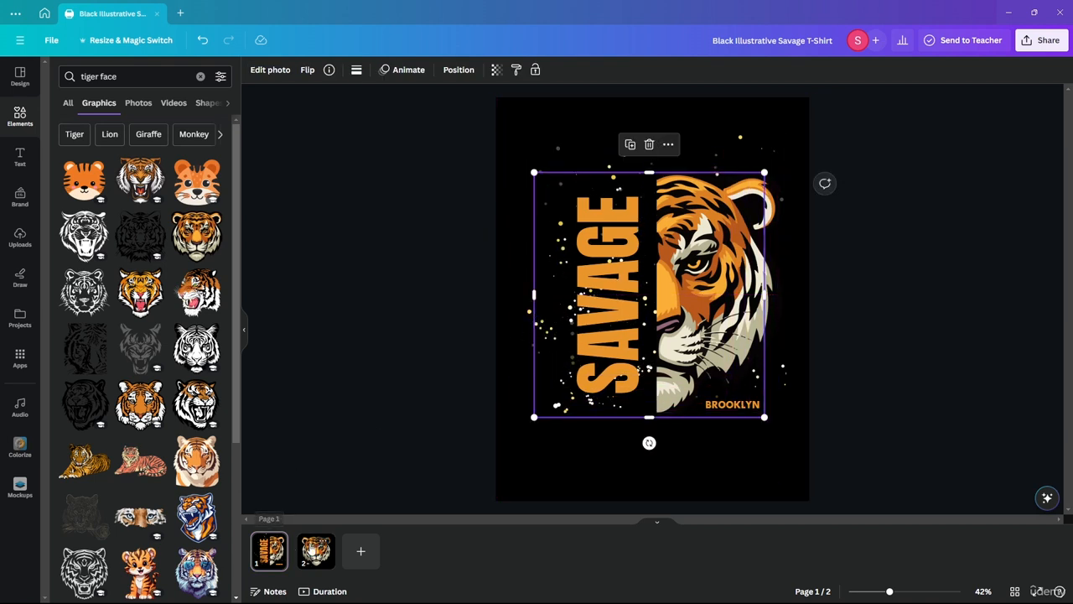
click(316, 550)
mouse_move(679, 283)
mouse_down()
mouse_move(698, 284)
mouse_move(679, 283)
mouse_up()
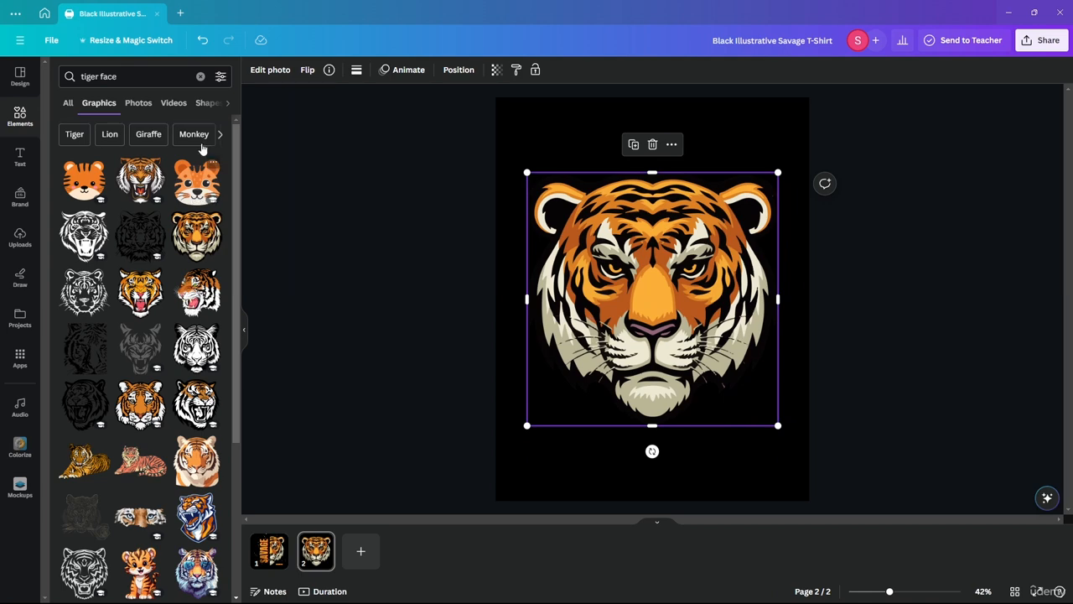
Step: Add a square shape to page 2 and fill it with the document's black colour
click(199, 76)
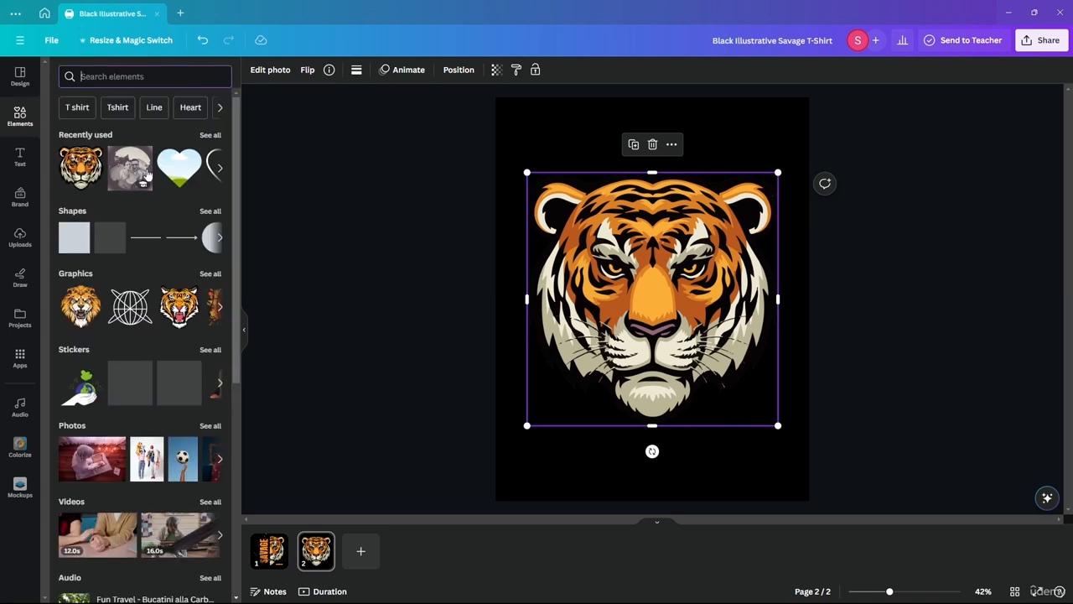
click(74, 237)
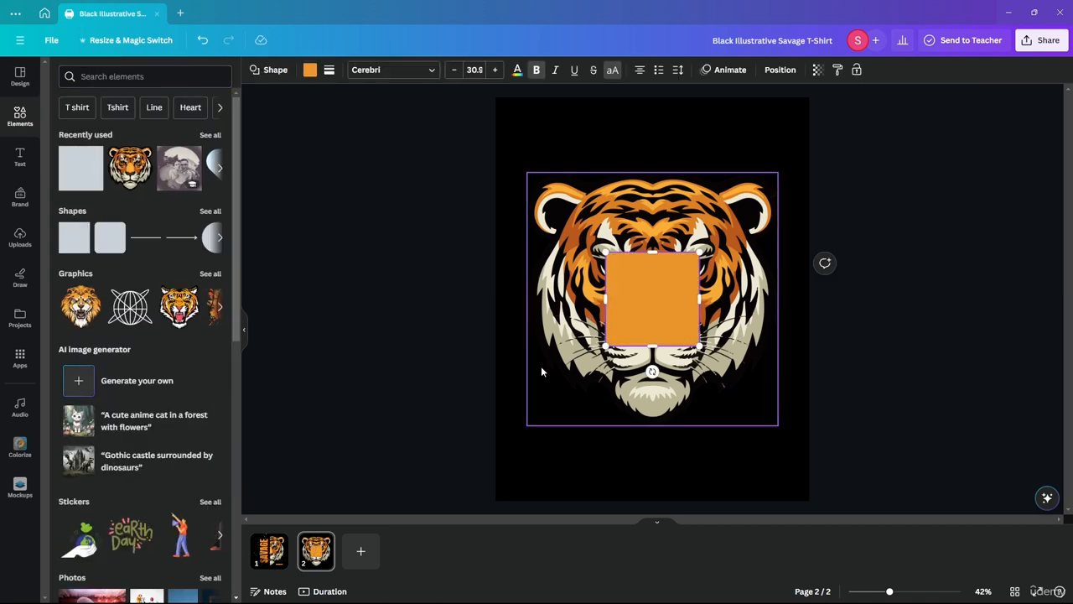
click(669, 331)
click(310, 74)
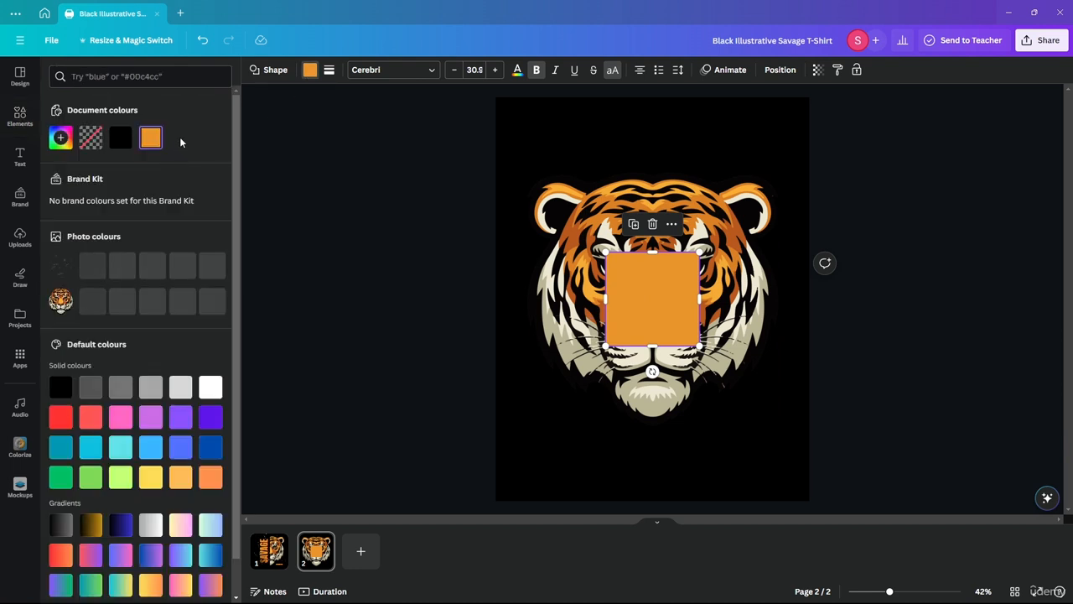
click(119, 137)
click(283, 211)
Step: Move and stretch the black square so it exactly covers the left half of the tiger head
drag(678, 315, 624, 306)
drag(609, 342, 604, 424)
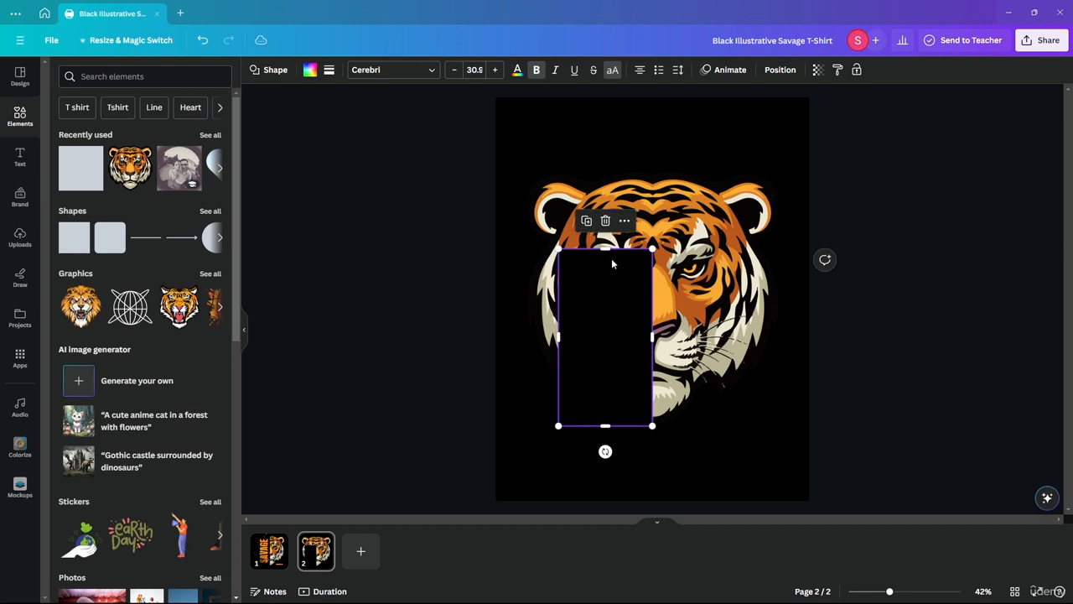
drag(604, 250, 605, 172)
drag(559, 302, 526, 301)
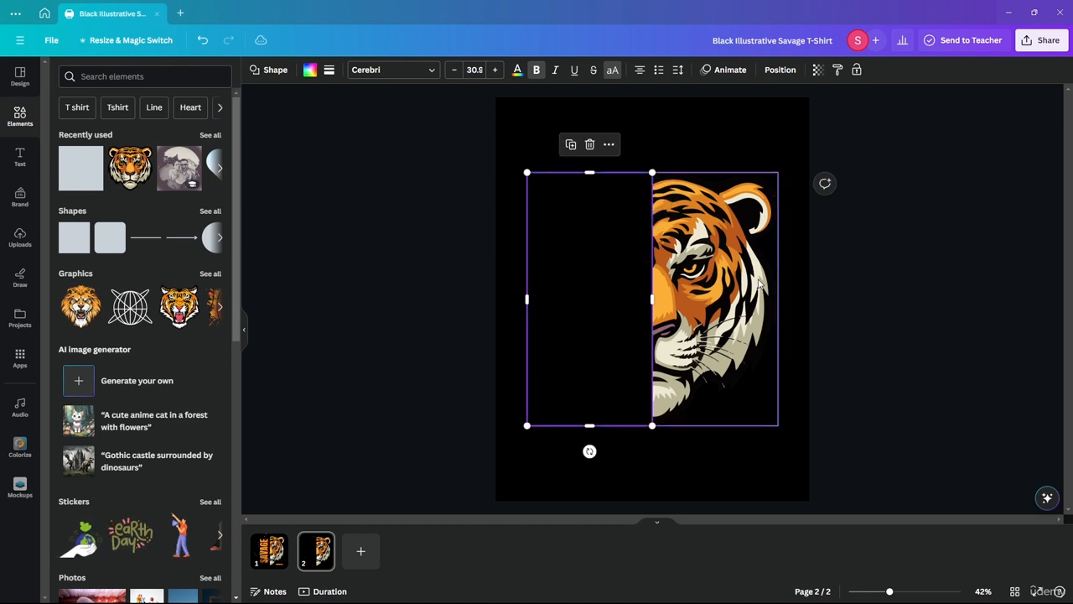
Step: Group the black rectangle with the tiger head
click(906, 288)
click(541, 312)
shift+click(716, 310)
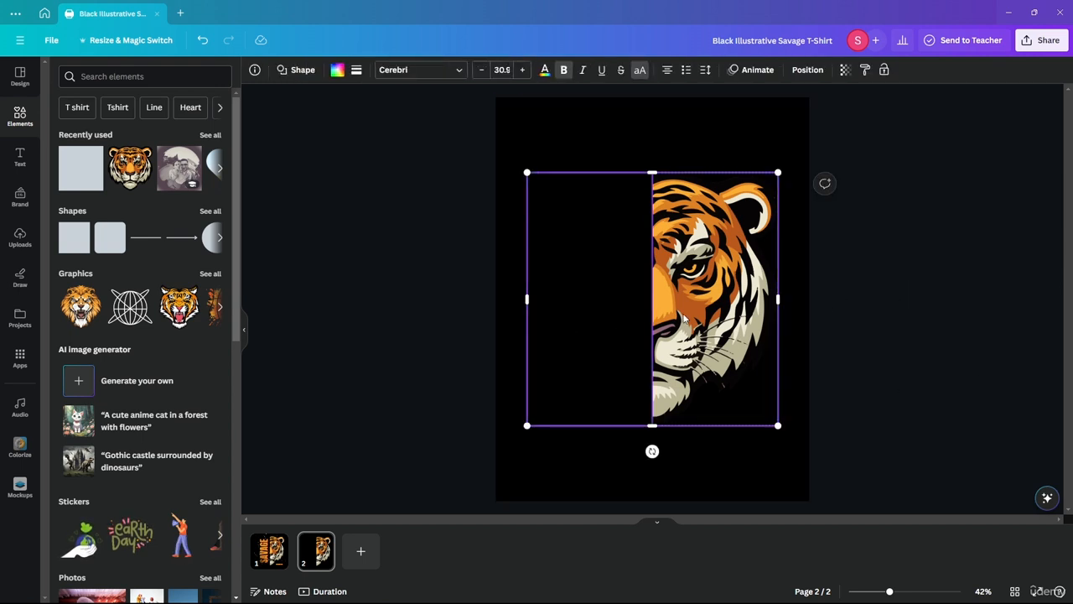
key(ctrl+g)
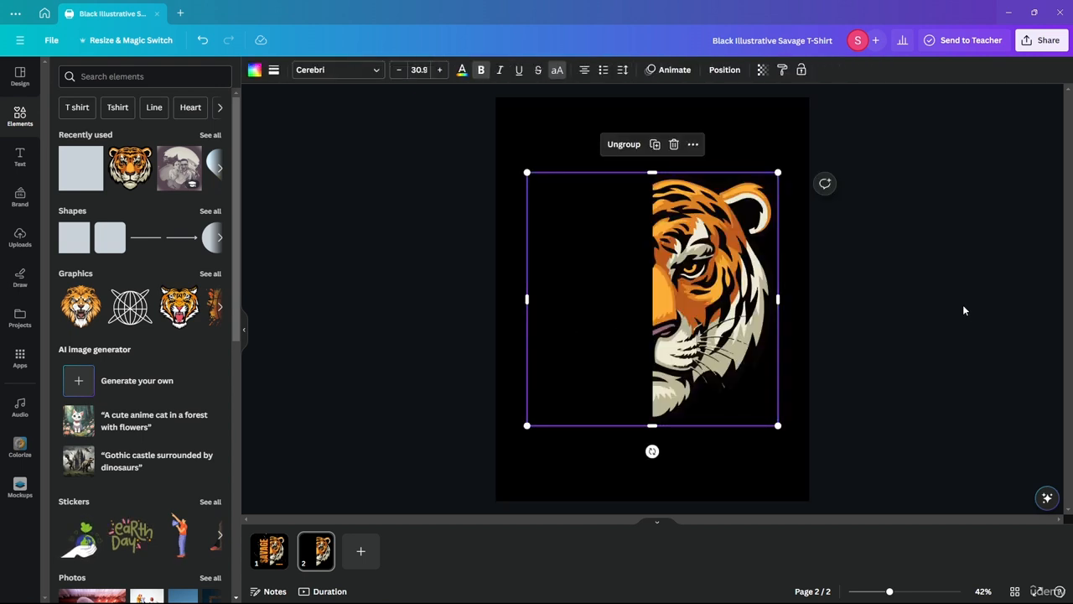
Step: Undo a trial move of the group and ungroup the rectangle and tiger head
click(963, 304)
mouse_move(697, 297)
mouse_down()
mouse_move(679, 318)
mouse_move(669, 304)
mouse_move(694, 297)
mouse_up()
key(ctrl+z)
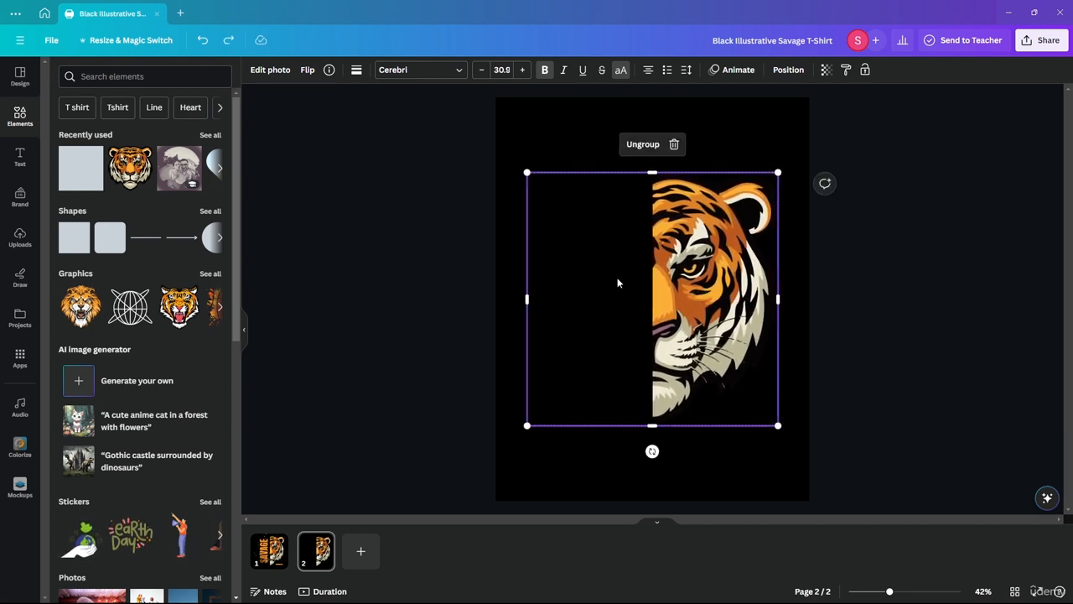
key(ctrl+shift+g)
click(803, 308)
click(635, 289)
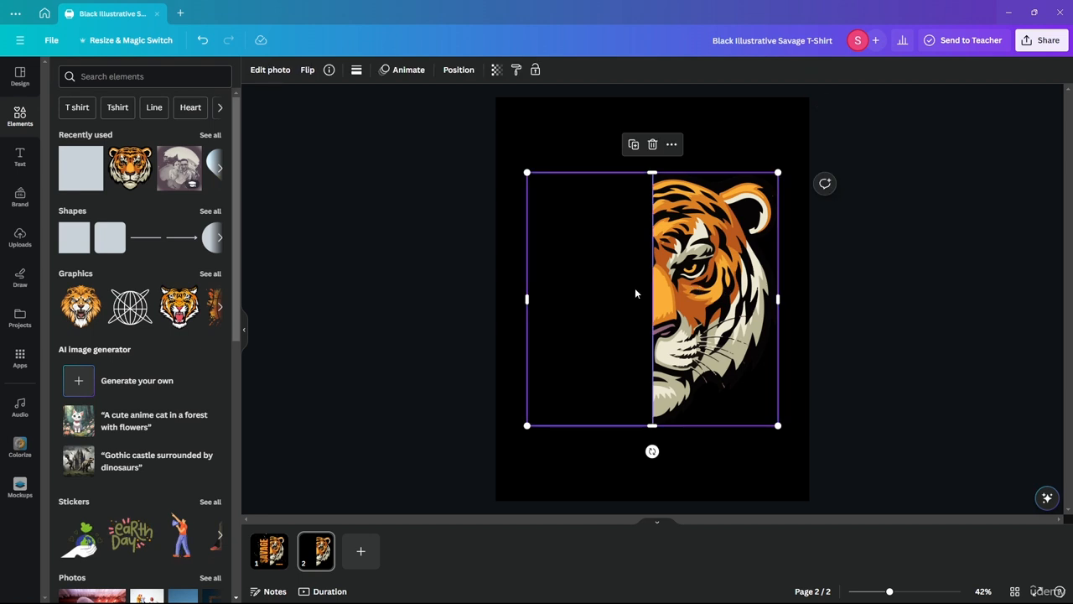
click(672, 145)
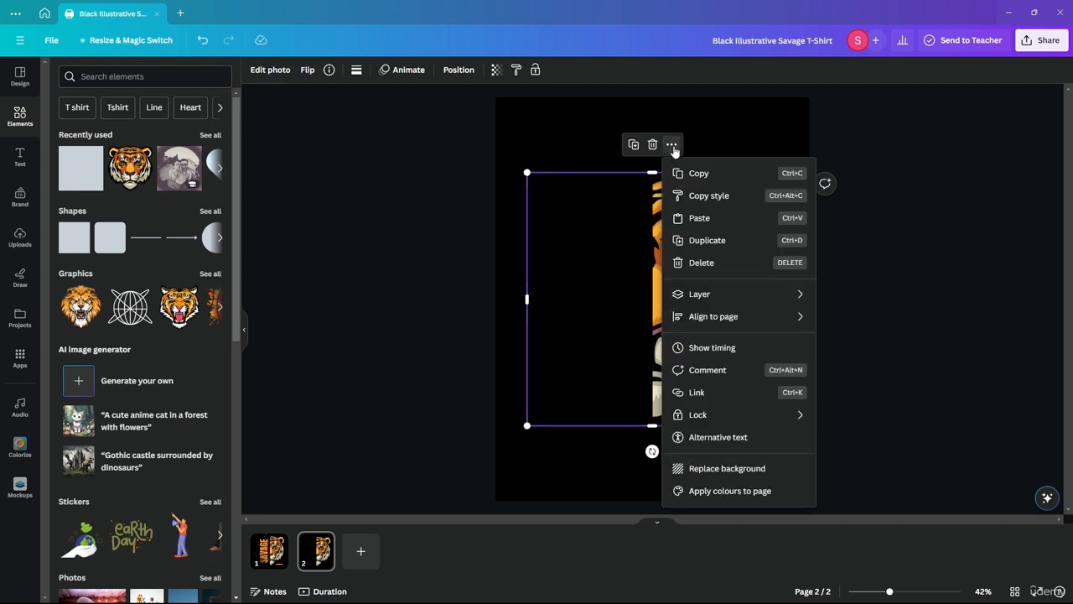
click(330, 226)
Step: Move the black masking rectangle off the left half of the tiger head and delete it
drag(588, 290, 685, 263)
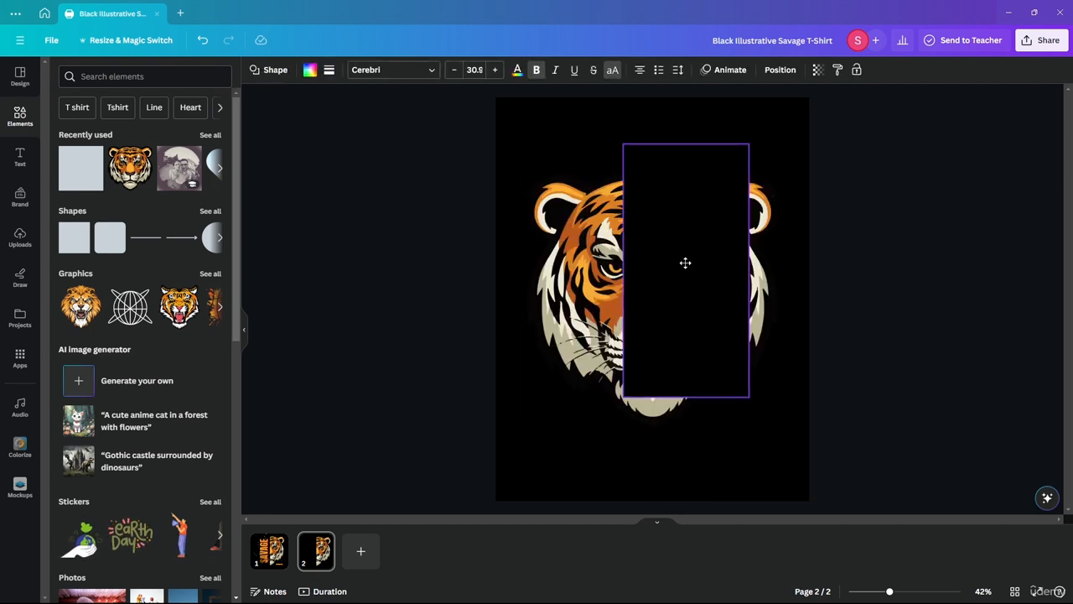
key(Delete)
Step: Browse the tiger head's photo-editing effects, apps and Magic Expand size options
click(670, 242)
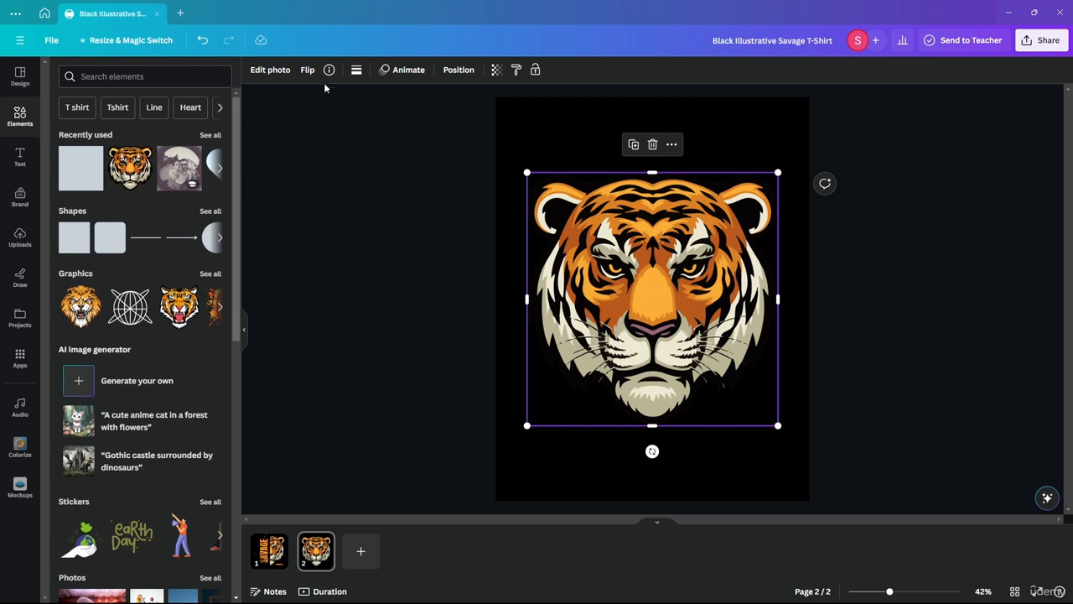
click(272, 70)
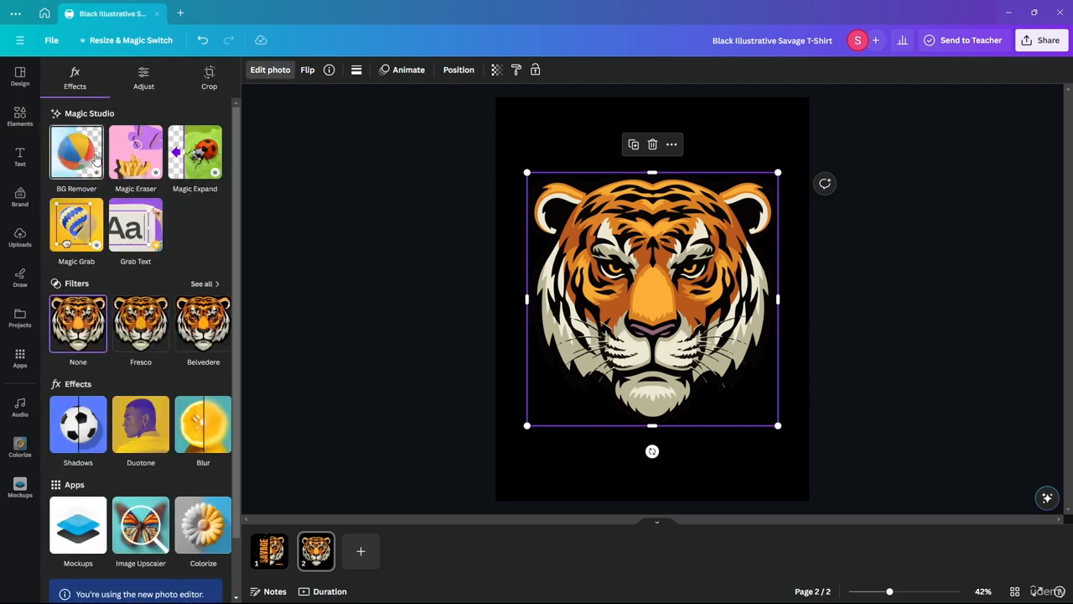
click(217, 425)
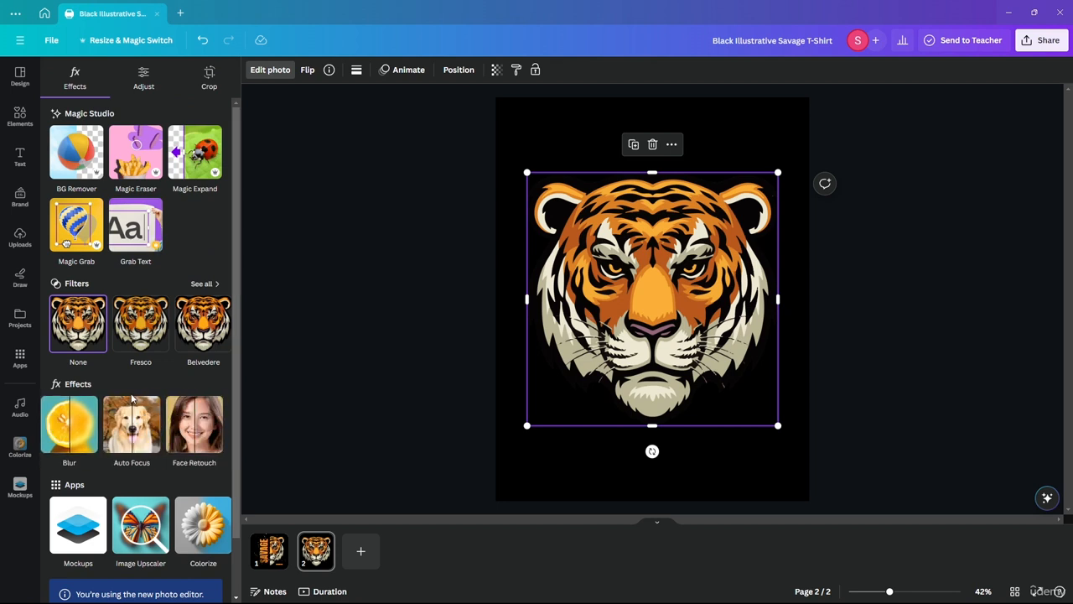
scroll(187, 423, down, 1)
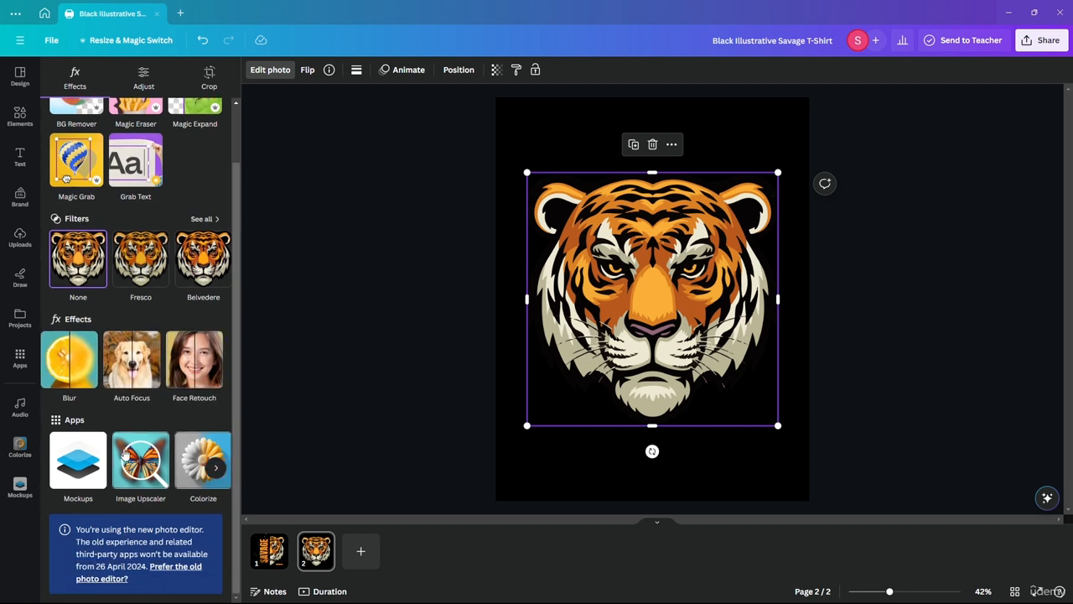
click(221, 470)
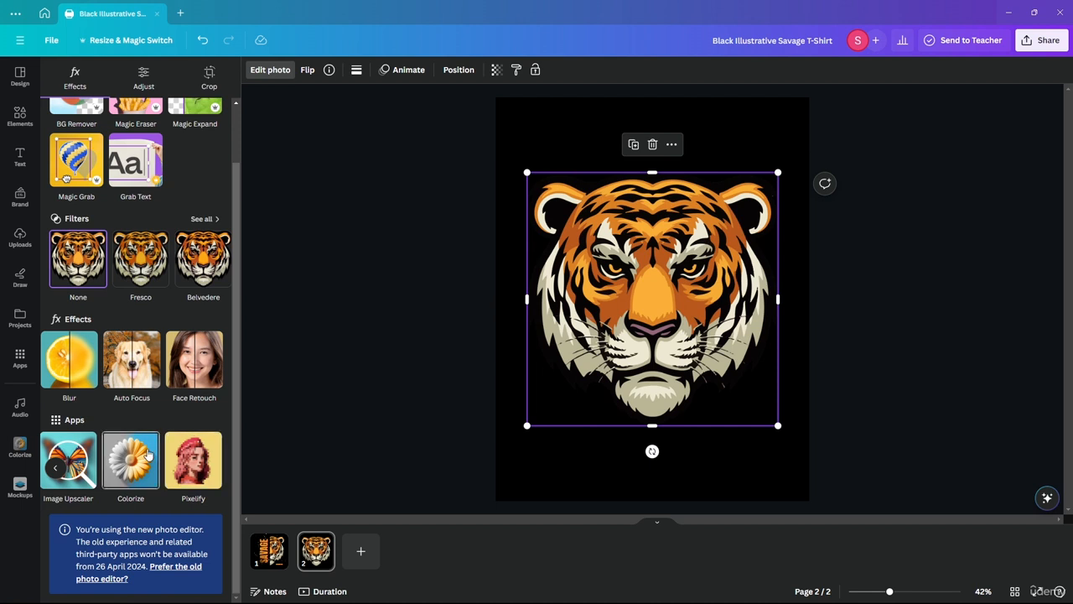
scroll(147, 457, up, 1)
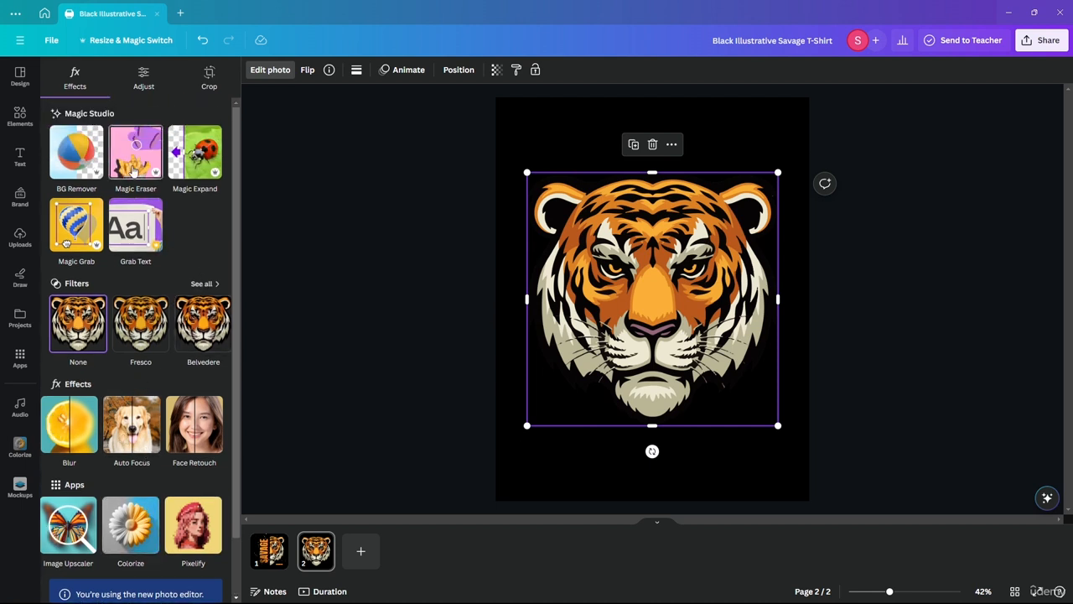
click(195, 152)
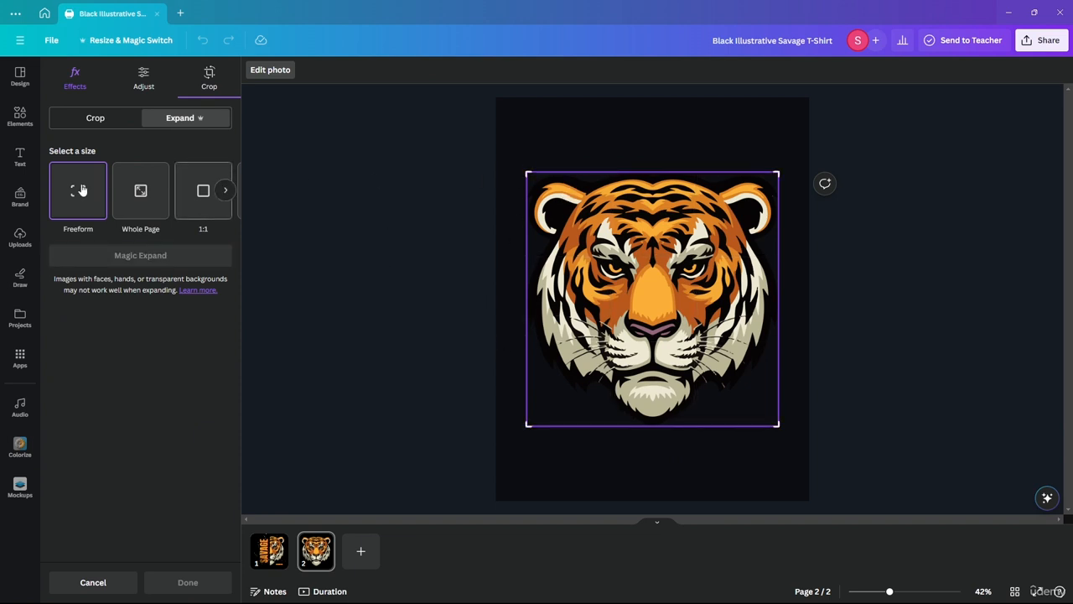
click(191, 198)
Step: Crop the tiger head with the Freeform ratio so only the right half of the face remains
click(104, 120)
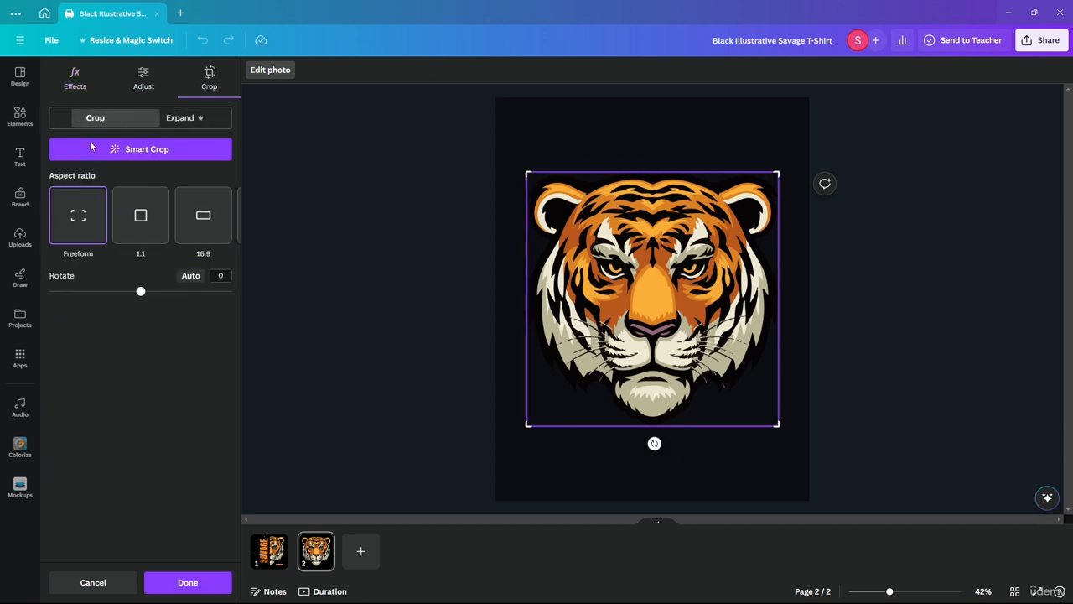
click(131, 220)
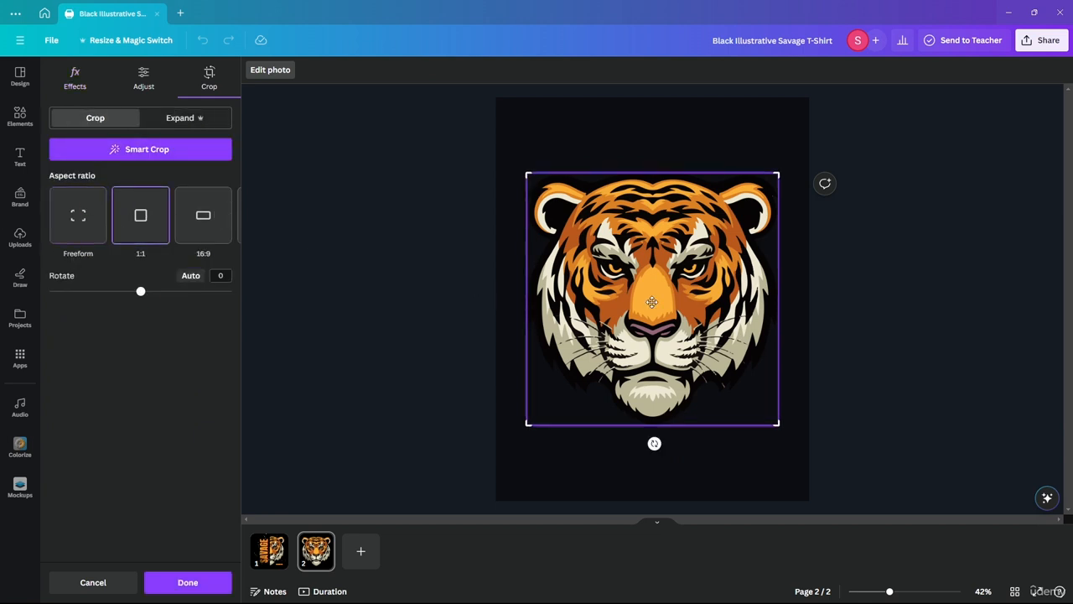
click(77, 222)
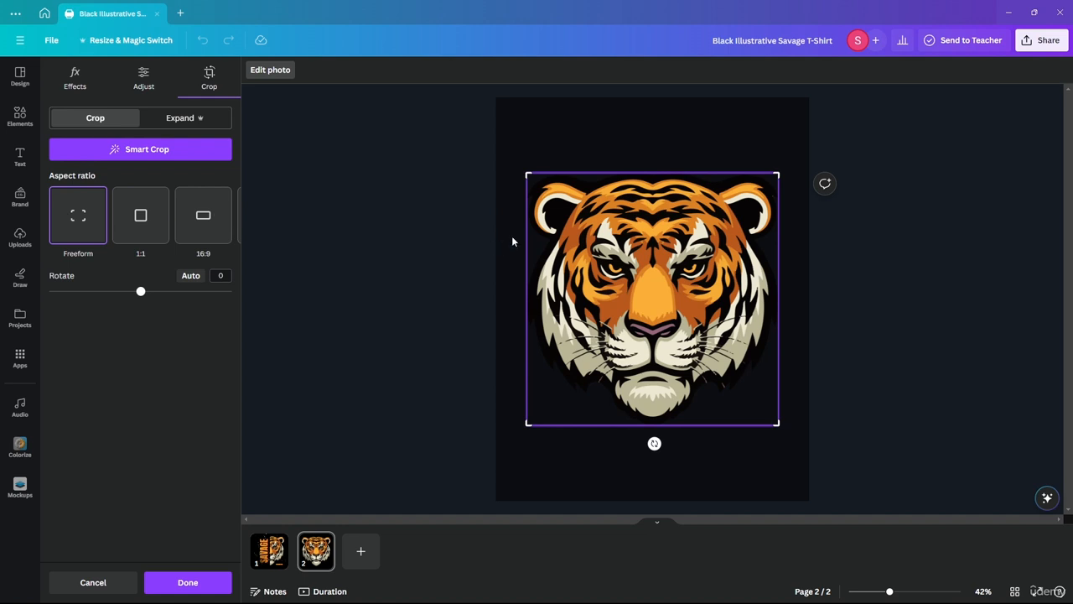
drag(528, 174, 652, 131)
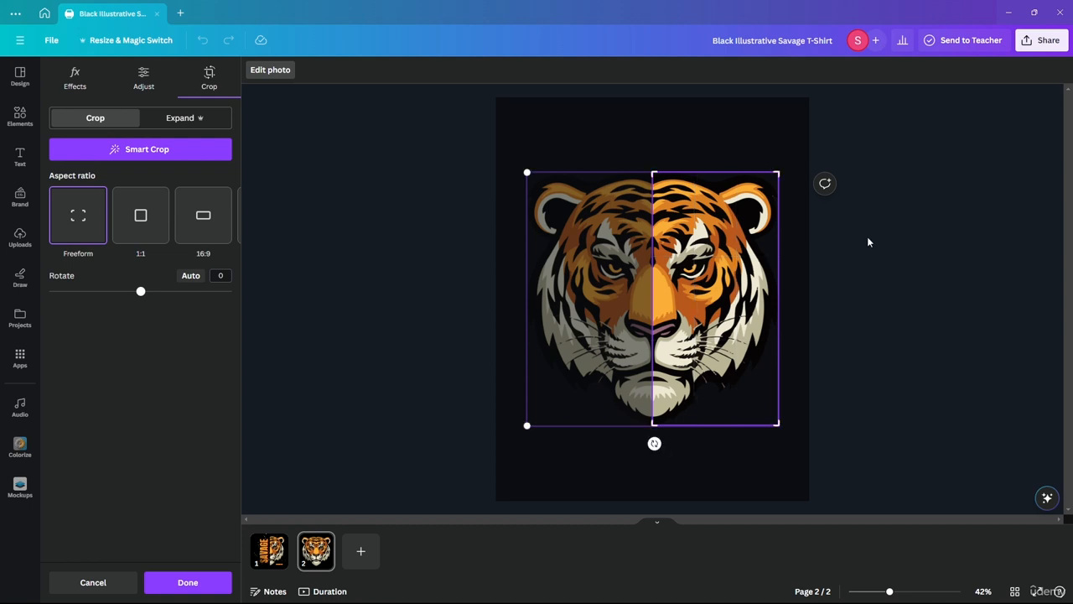
click(844, 256)
mouse_move(683, 321)
mouse_down()
mouse_move(641, 288)
mouse_move(691, 319)
mouse_up()
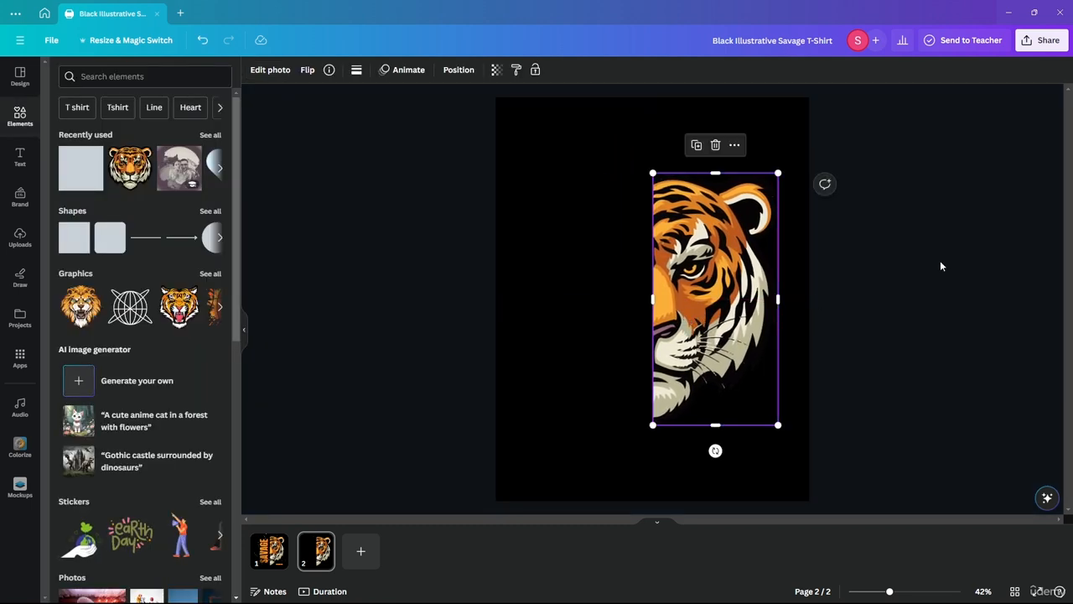
click(879, 250)
drag(698, 364, 699, 364)
click(841, 338)
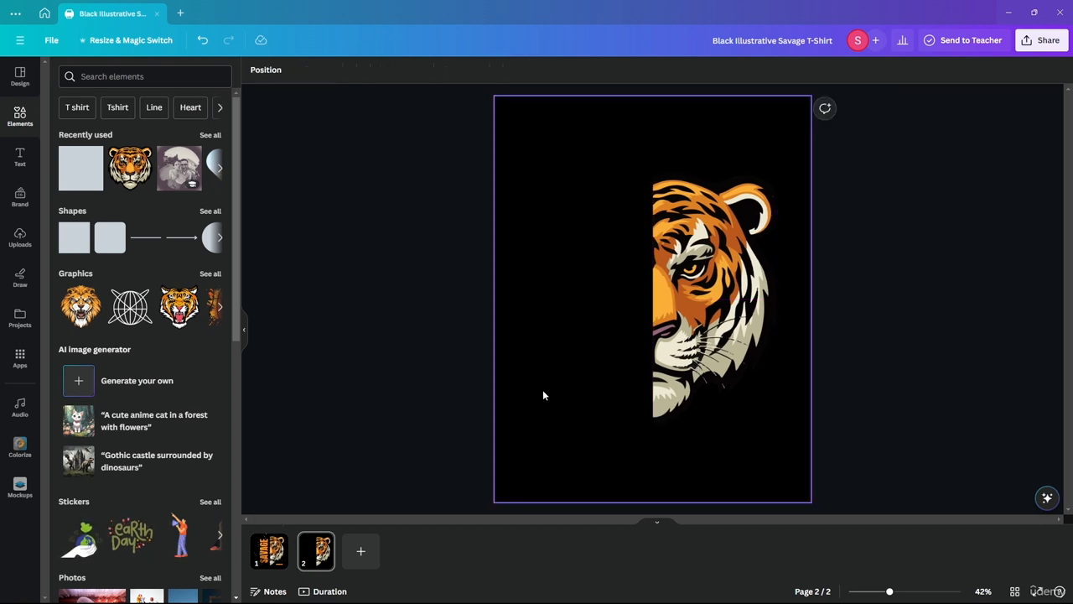
Step: Check the lettering on page 1, and add a heading reading "Savage" to page 2
click(269, 551)
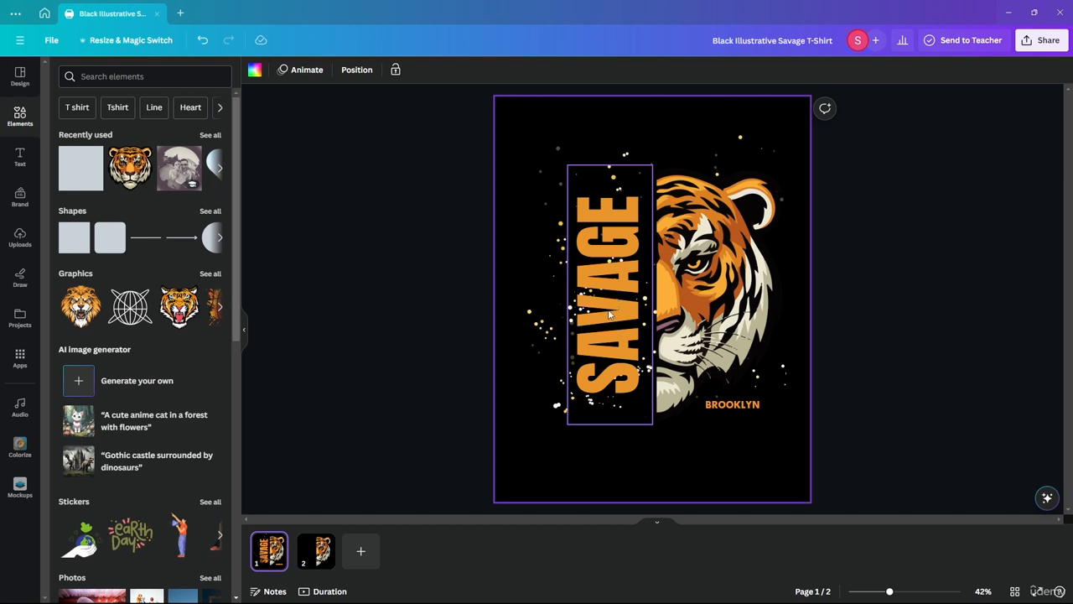
click(316, 551)
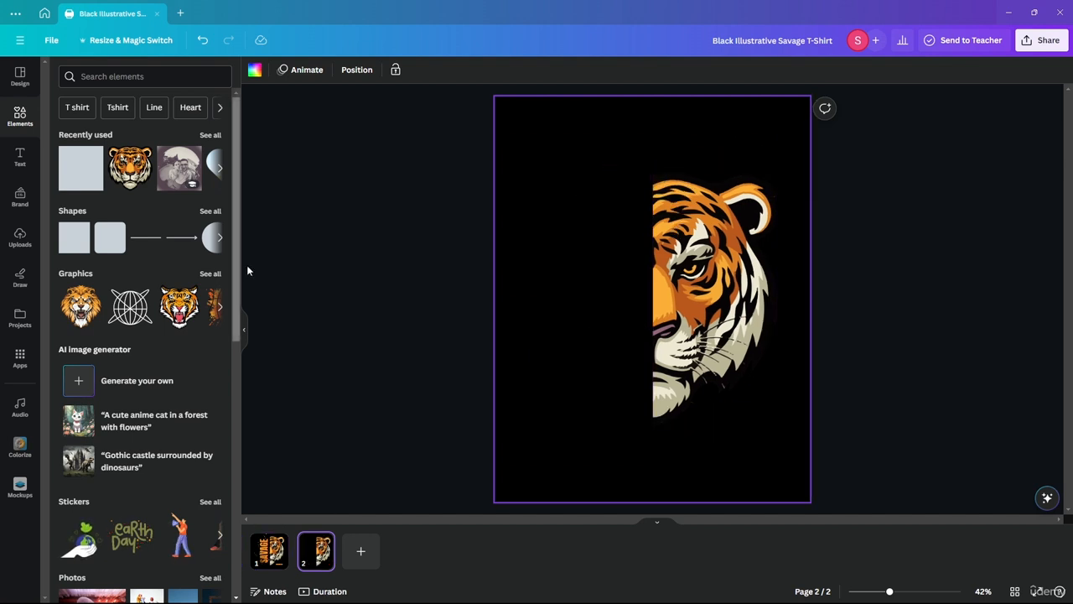
click(20, 158)
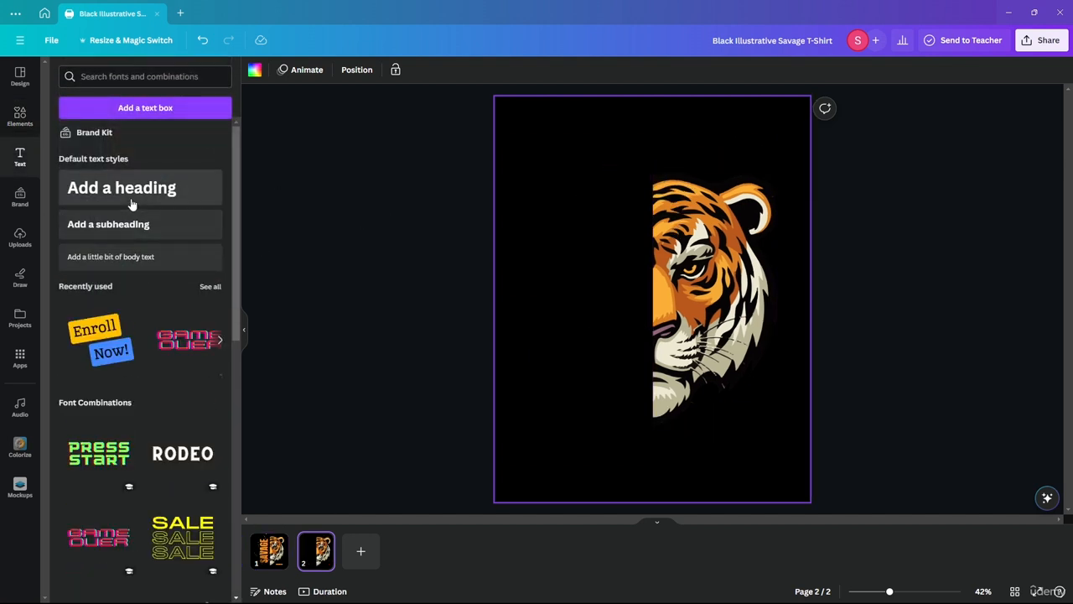
click(126, 192)
key(BackSpace)
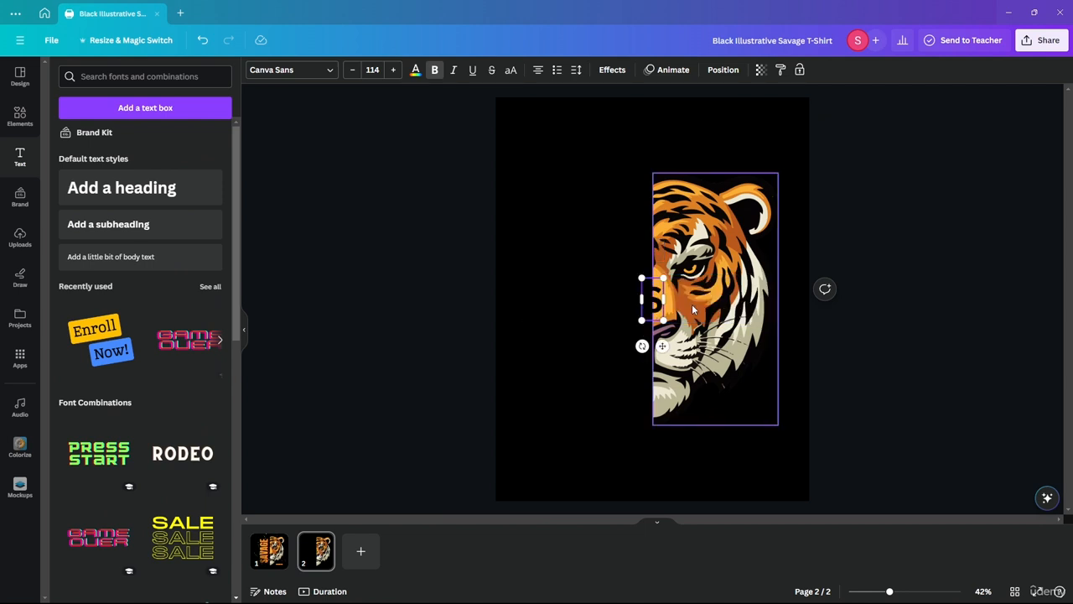
text(Savage)
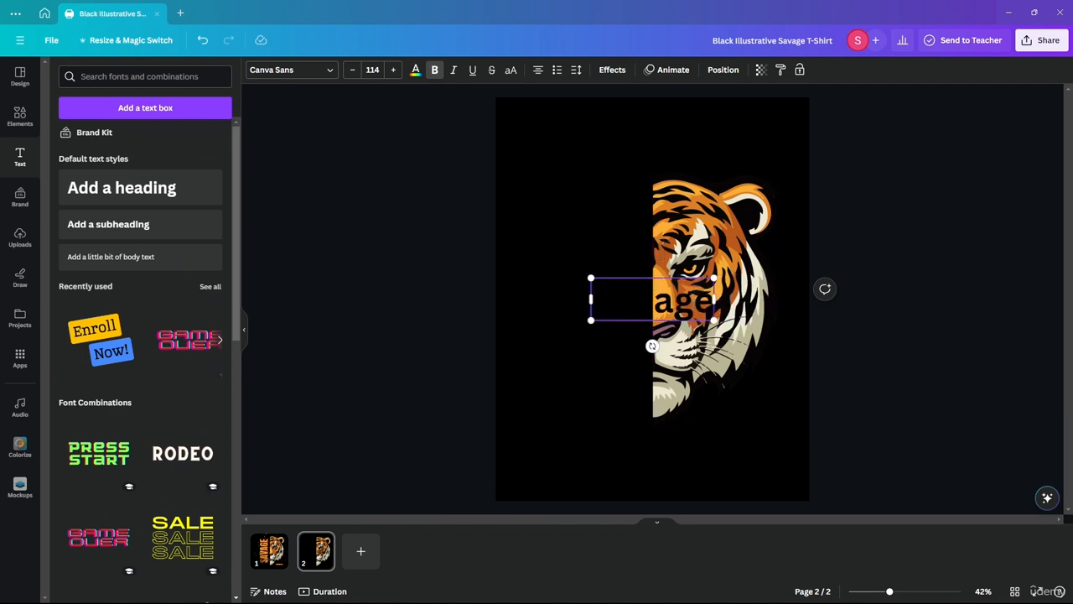
Step: Set the Savage heading in uppercase and colour it with the document's orange
key(ctrl+a)
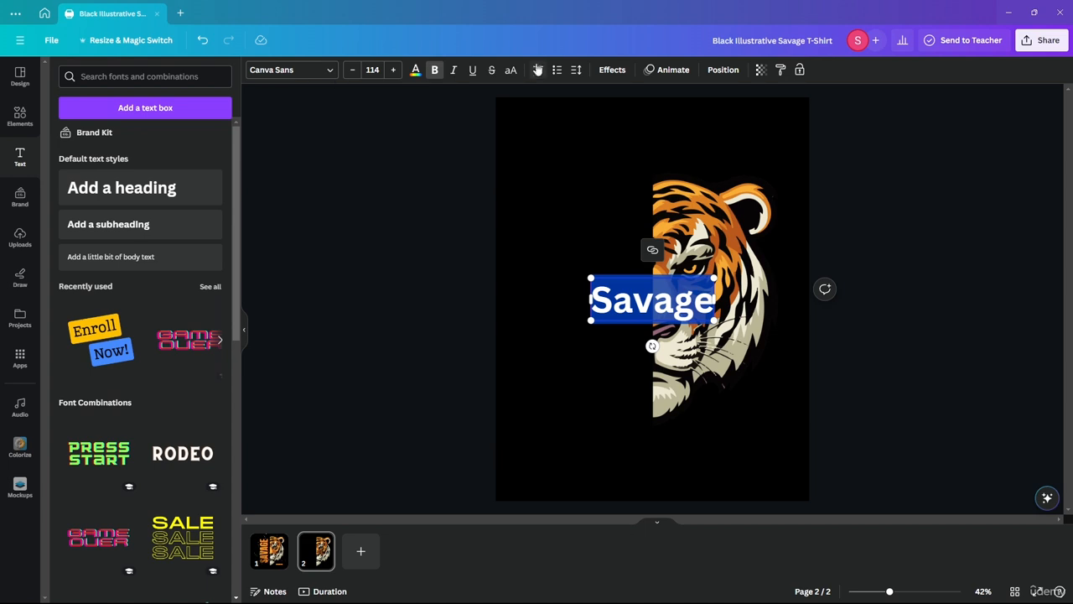
click(511, 70)
click(415, 70)
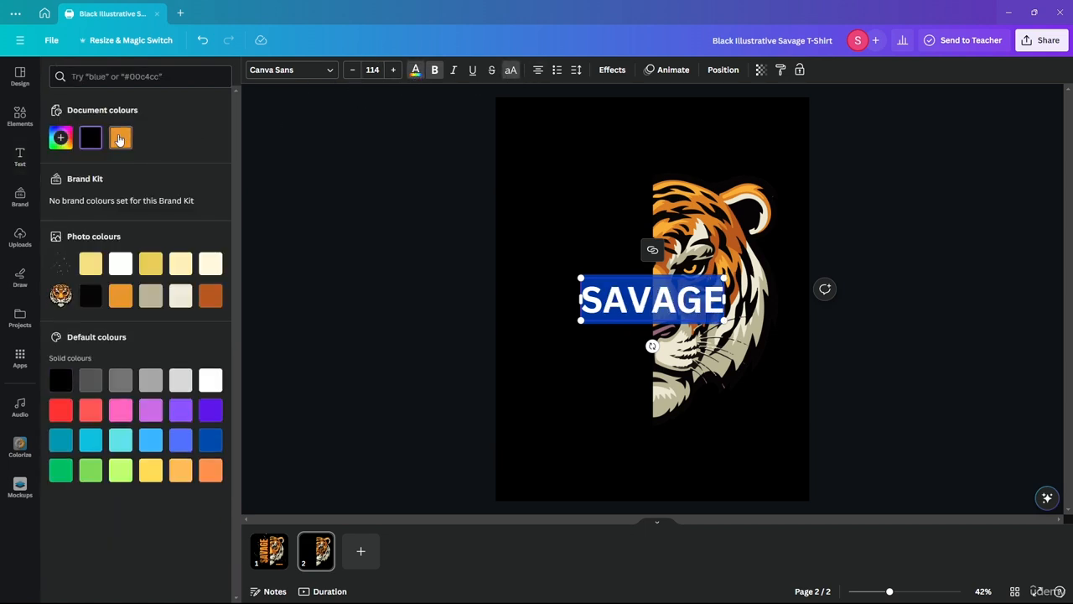
click(364, 239)
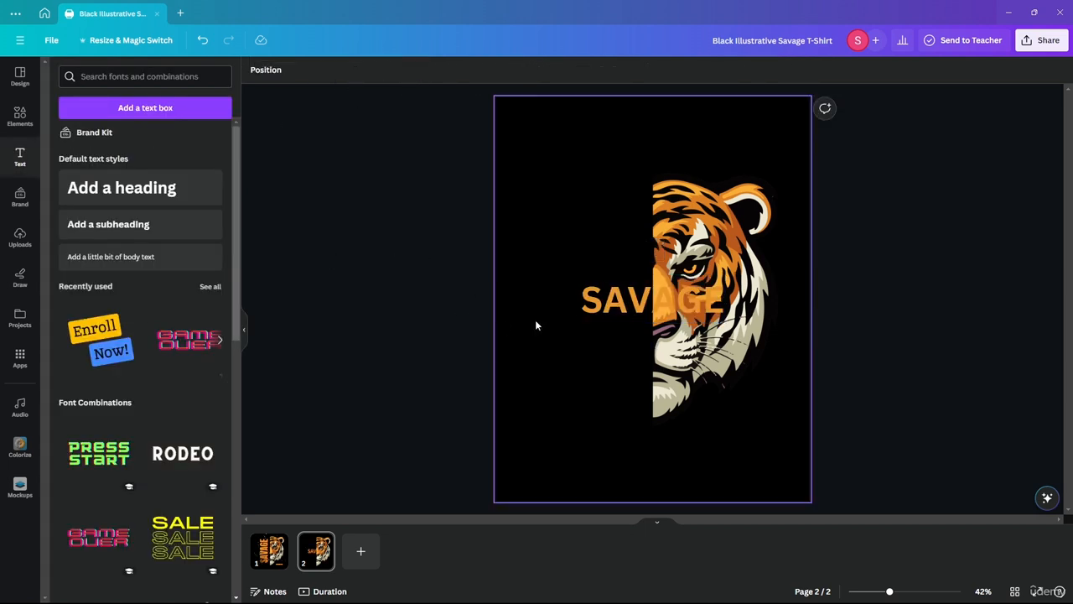
Step: Rotate the SAVAGE heading so it reads vertically from bottom to top, and place it over the tiger's cut edge
drag(606, 298, 598, 297)
drag(642, 347, 755, 322)
drag(658, 253, 618, 249)
Step: Set the SAVAGE text to size 126, stretch its box to the tiger's full height and move it closer to the face
click(393, 70)
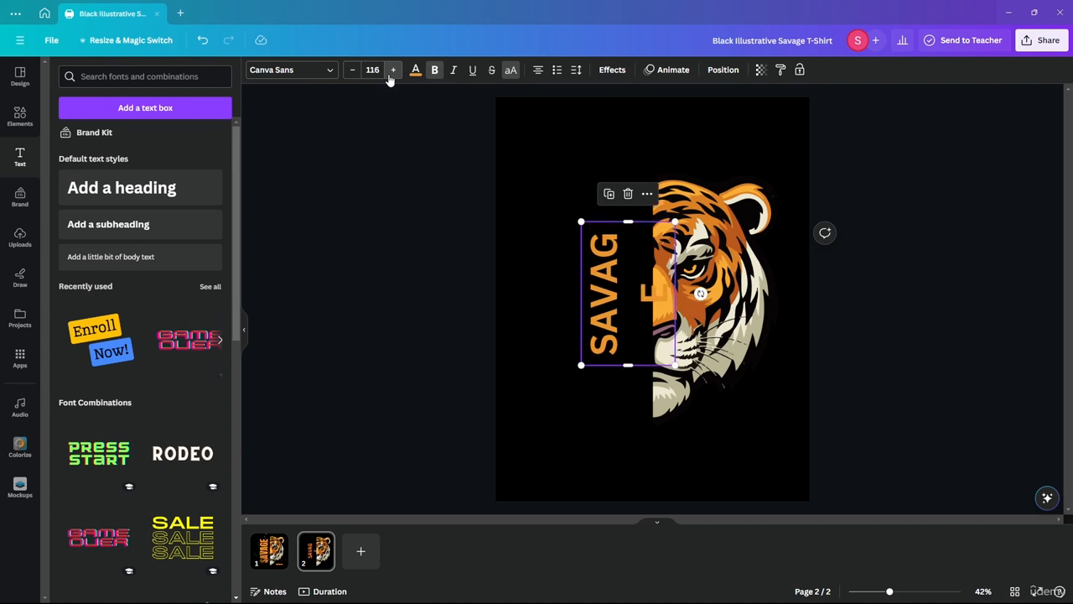
drag(635, 221, 624, 172)
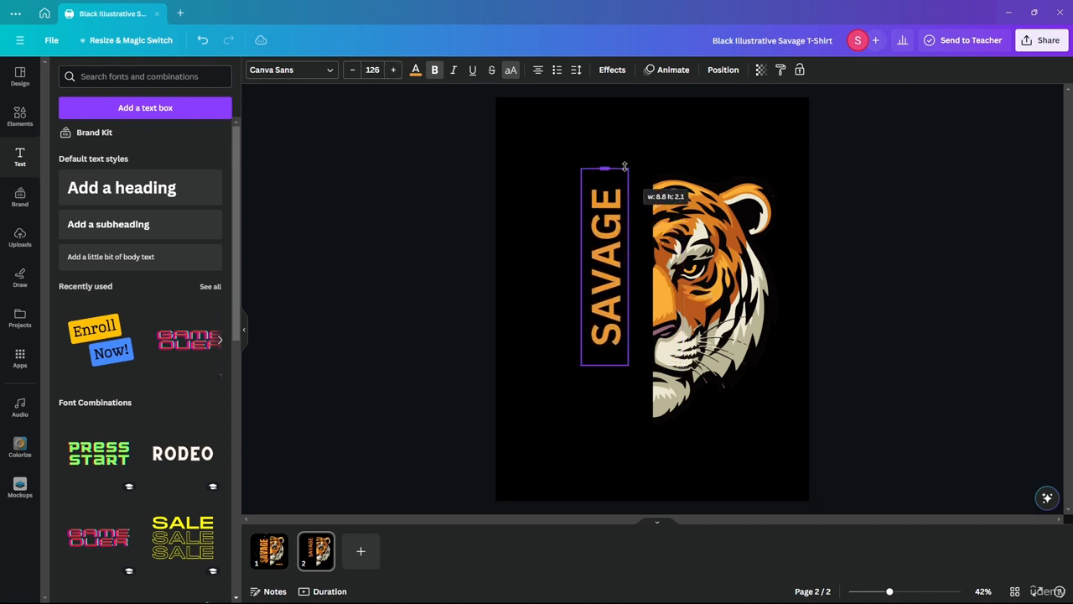
drag(603, 368, 602, 424)
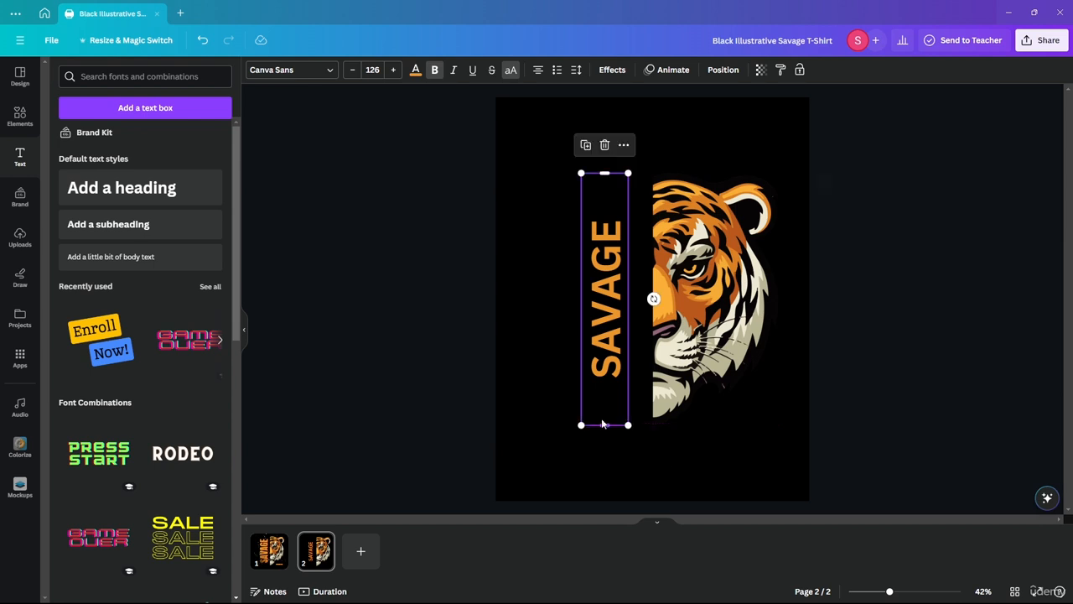
drag(610, 303, 627, 303)
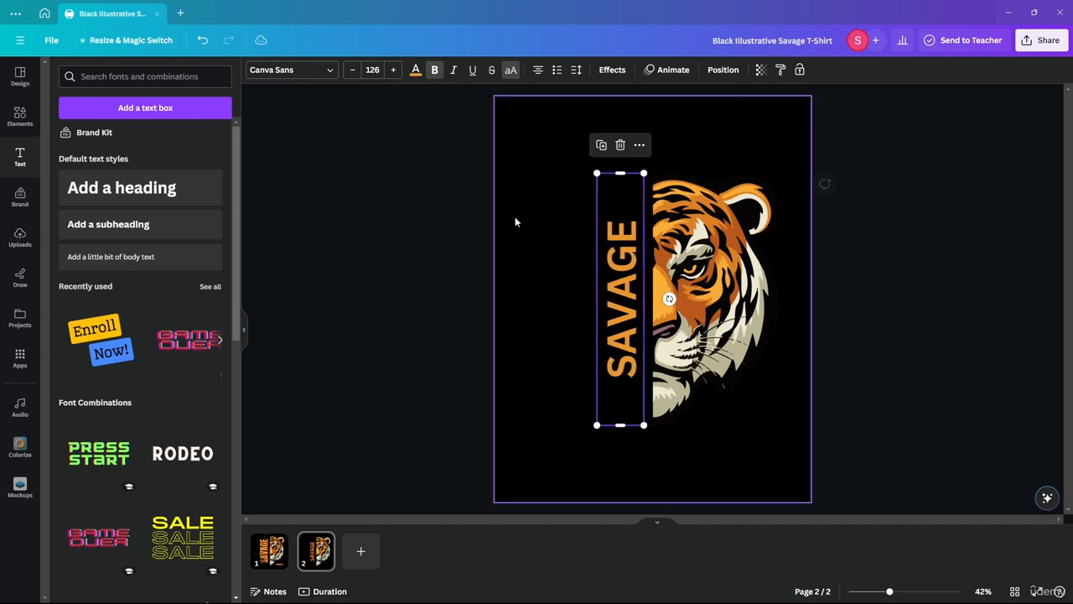
Step: Enlarge the vertical SAVAGE text to font size 194 so it spans nearly the tiger's height
click(395, 72)
click(395, 72)
click(395, 72)
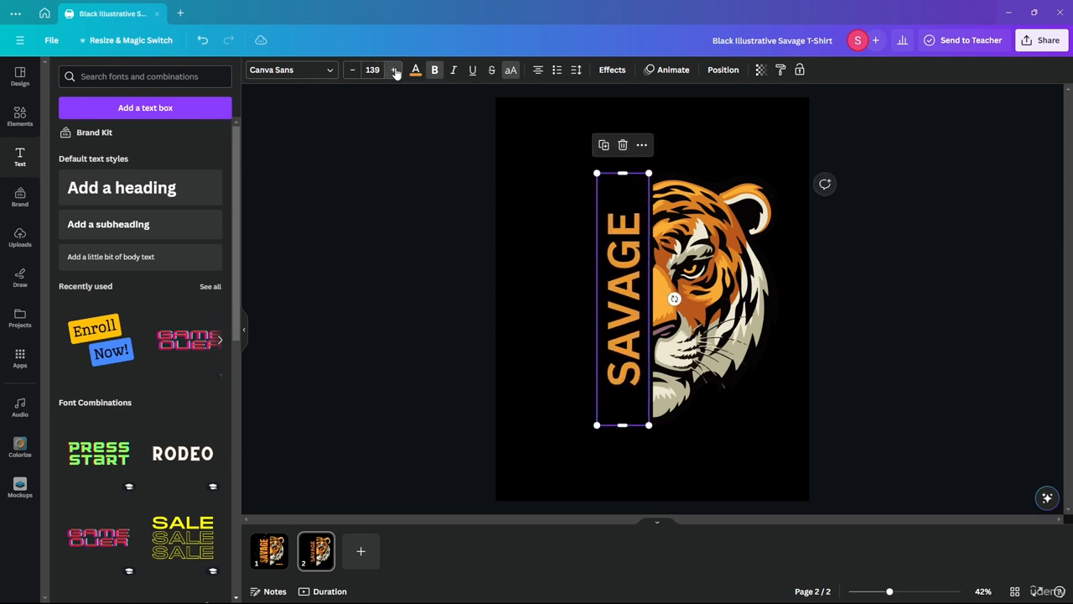
click(395, 72)
click(395, 72)
click(394, 72)
click(394, 72)
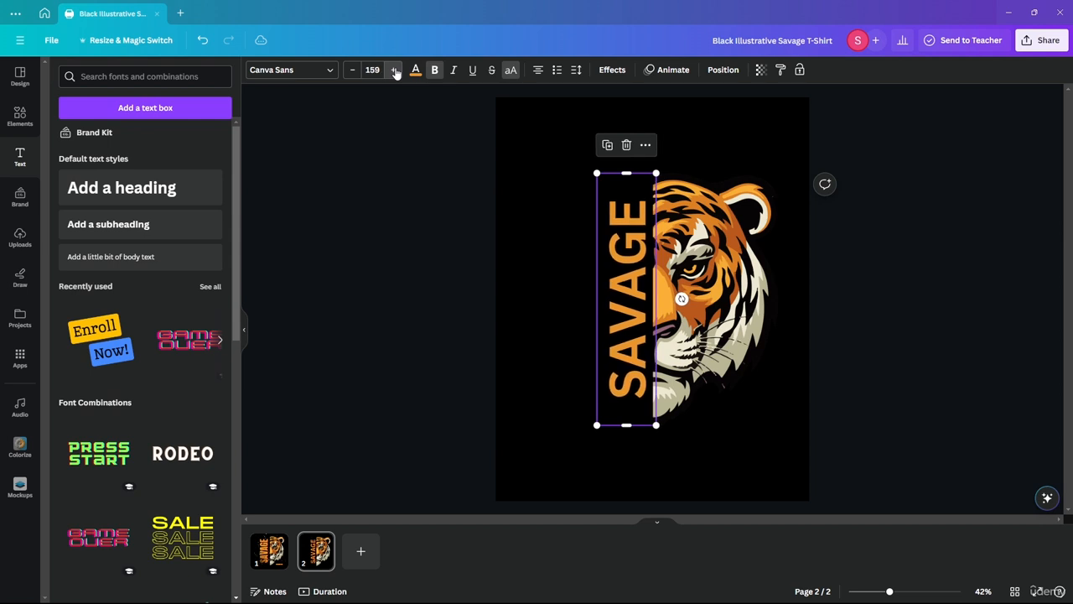
click(395, 72)
click(395, 72)
click(394, 72)
click(395, 72)
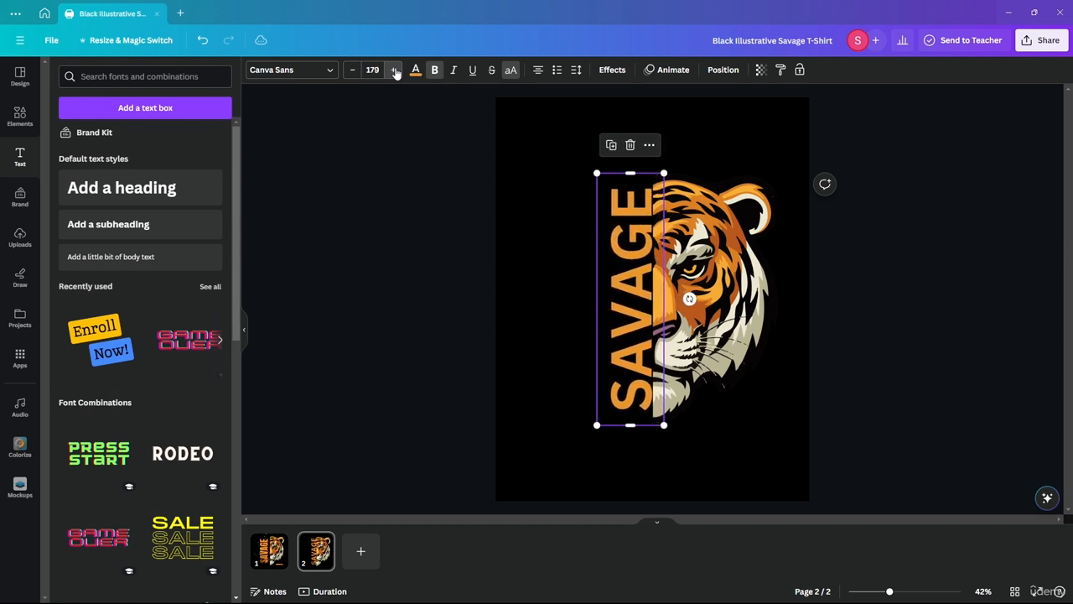
click(394, 72)
click(395, 72)
click(395, 72)
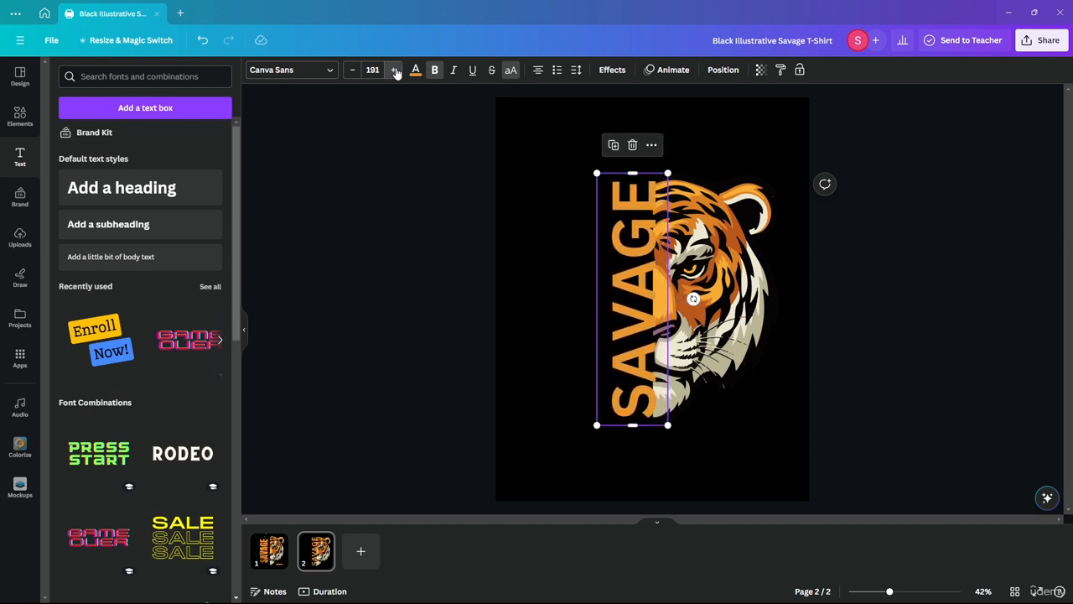
click(395, 72)
Step: Position the vertical SAVAGE text just left of the half tiger face, vertically centred with it, and deselect it
drag(656, 307, 643, 306)
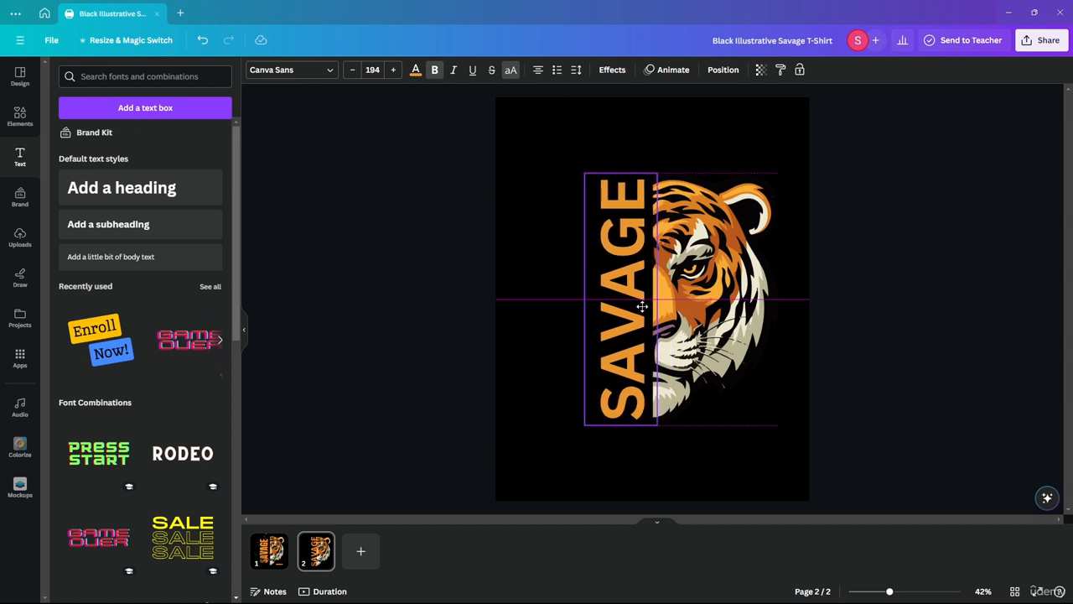
drag(641, 306, 615, 320)
click(925, 289)
click(610, 320)
click(901, 320)
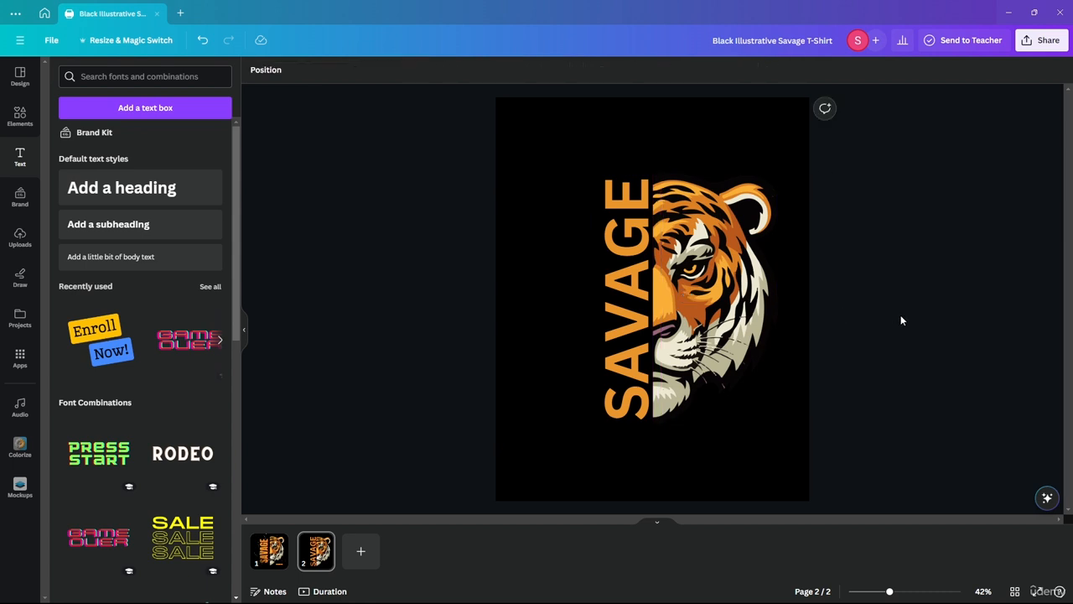
Step: Compare the original template on page 1 with the recreated design on page 2
click(262, 556)
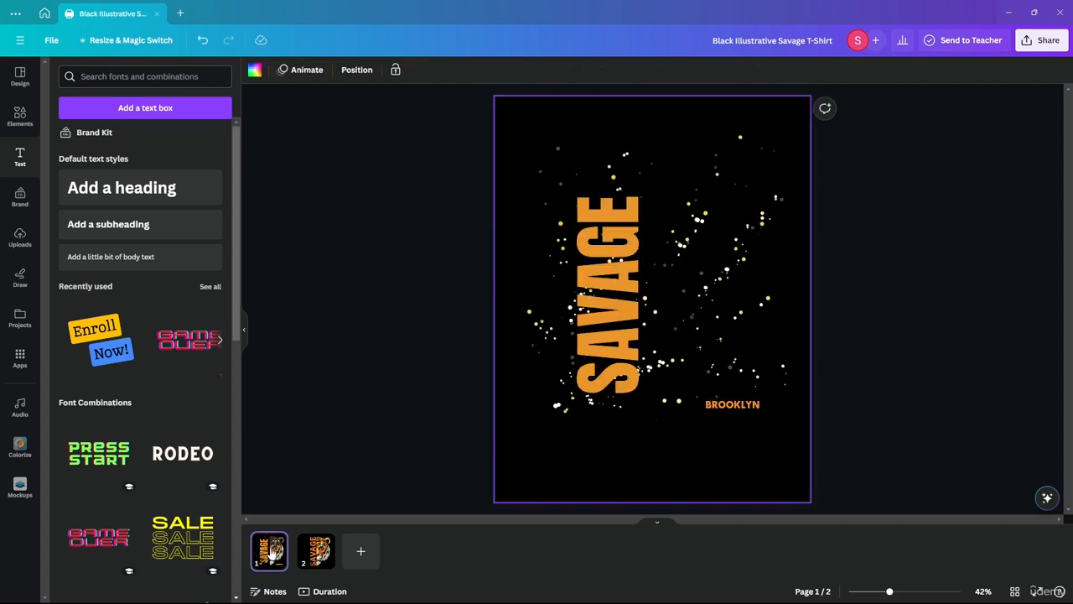
click(314, 555)
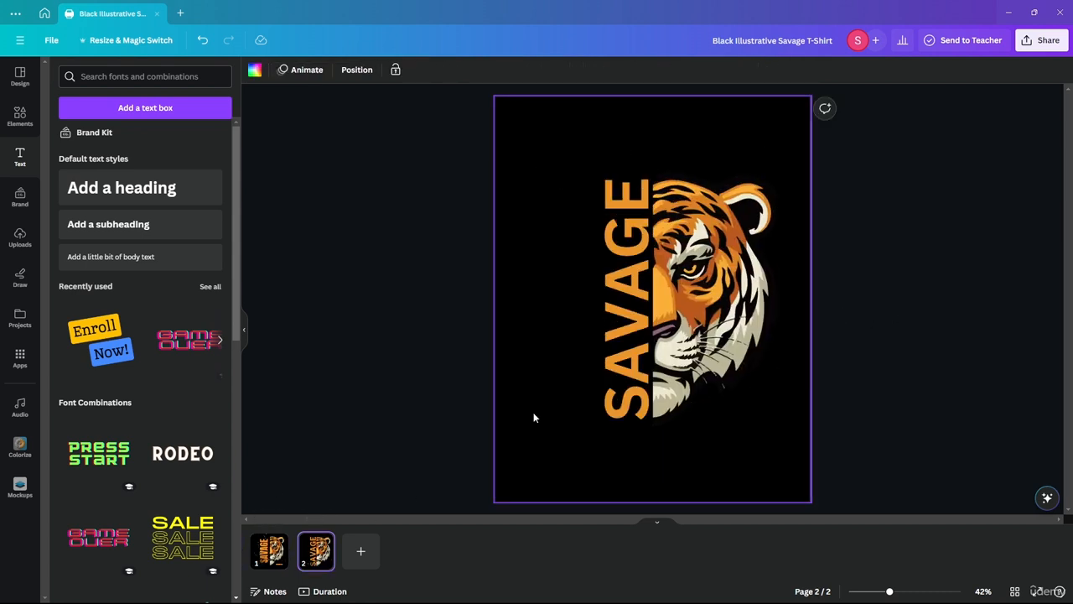
click(273, 557)
click(322, 549)
click(276, 555)
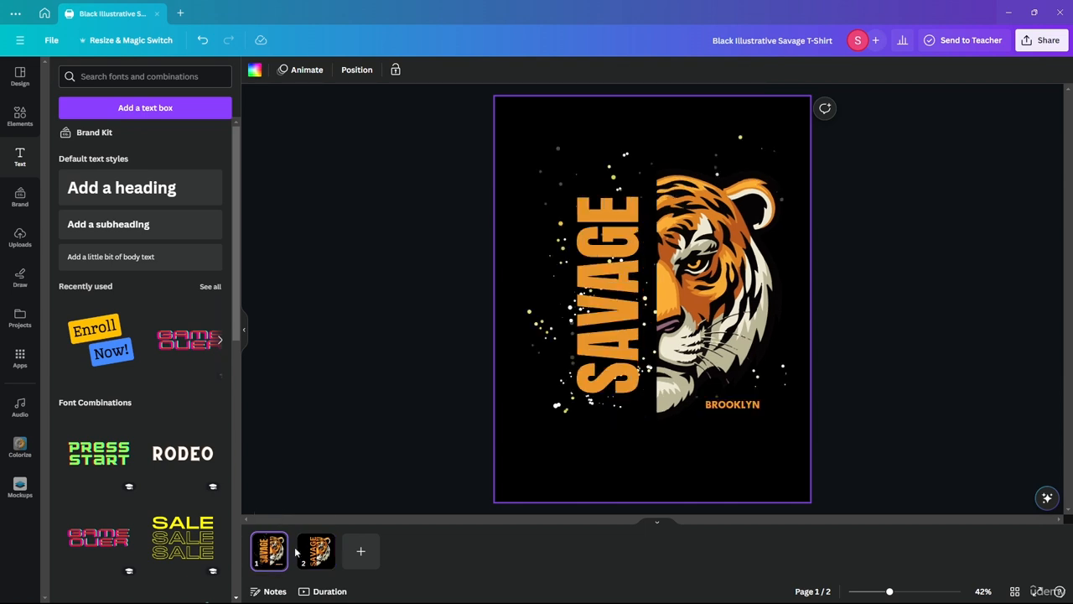
Step: Change the font of the vertical SAVAGE text on page 2 to Gagalin
click(316, 551)
click(640, 303)
click(288, 70)
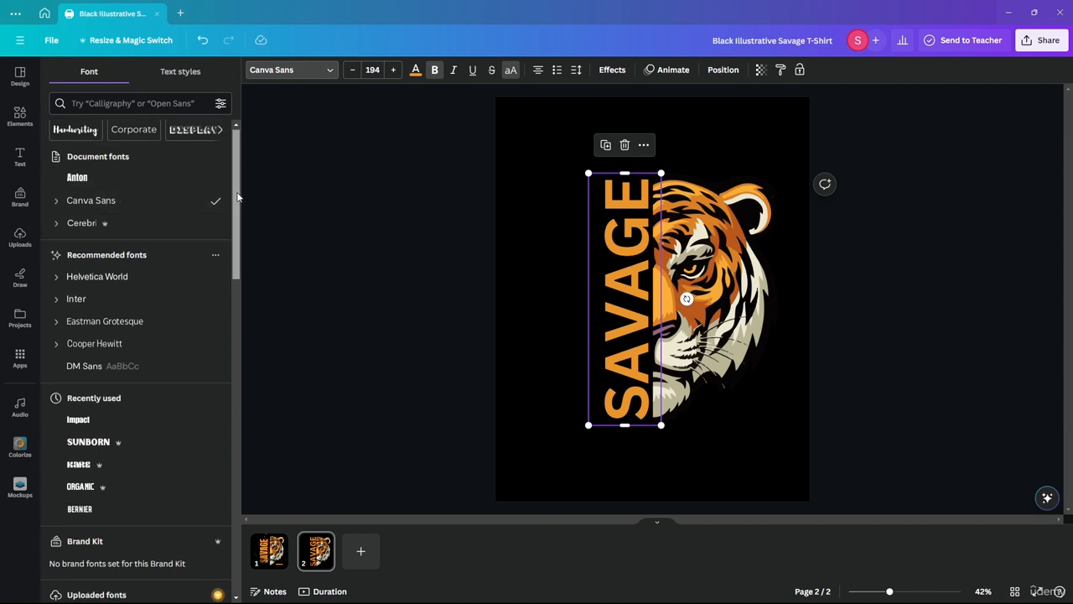
drag(235, 235, 232, 444)
scroll(232, 445, down, 3)
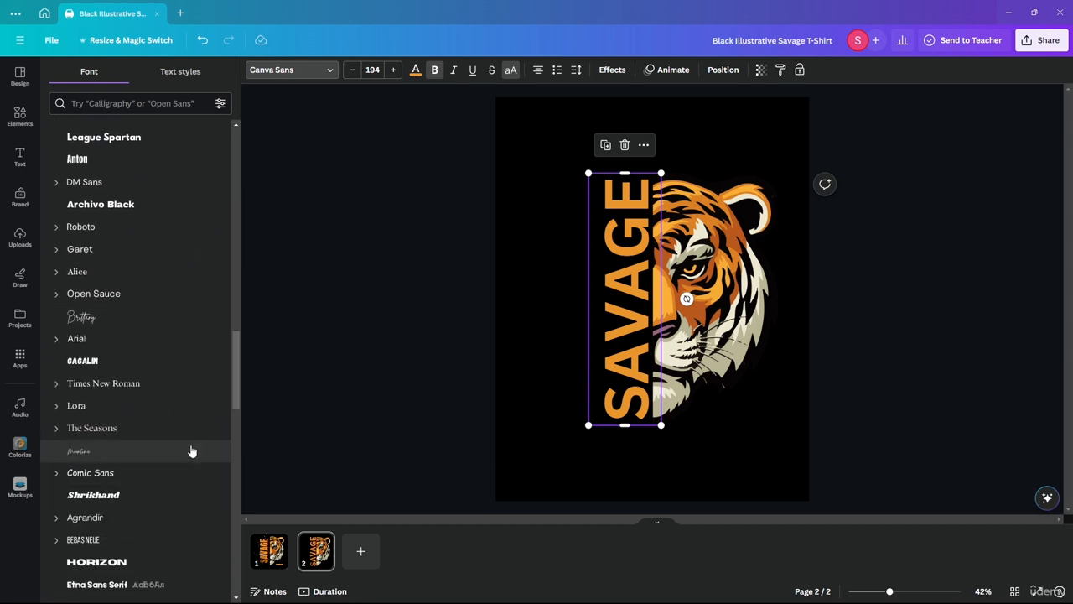
click(98, 362)
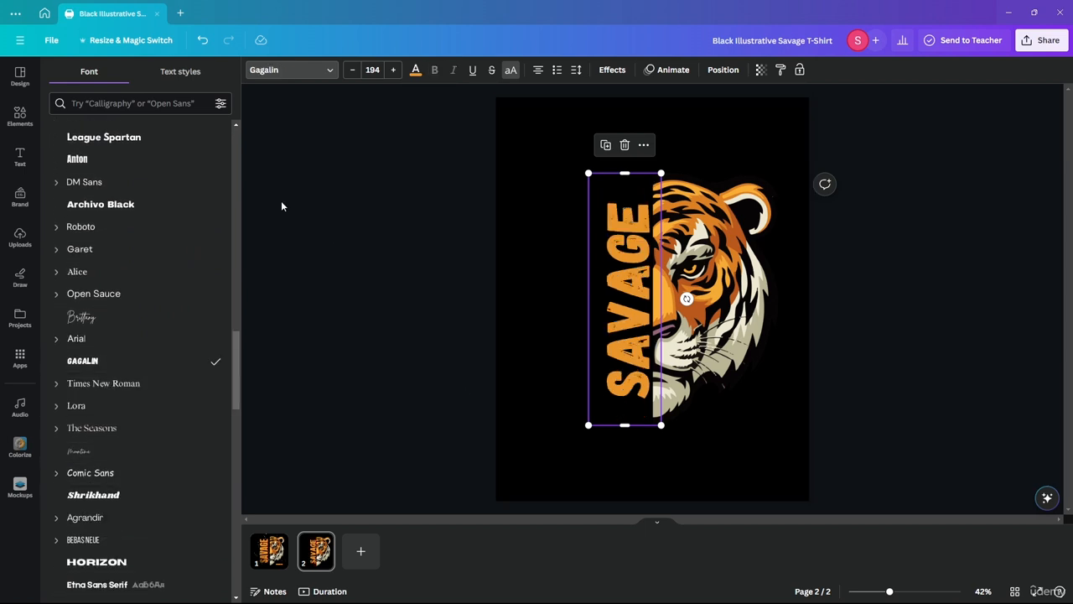
click(290, 70)
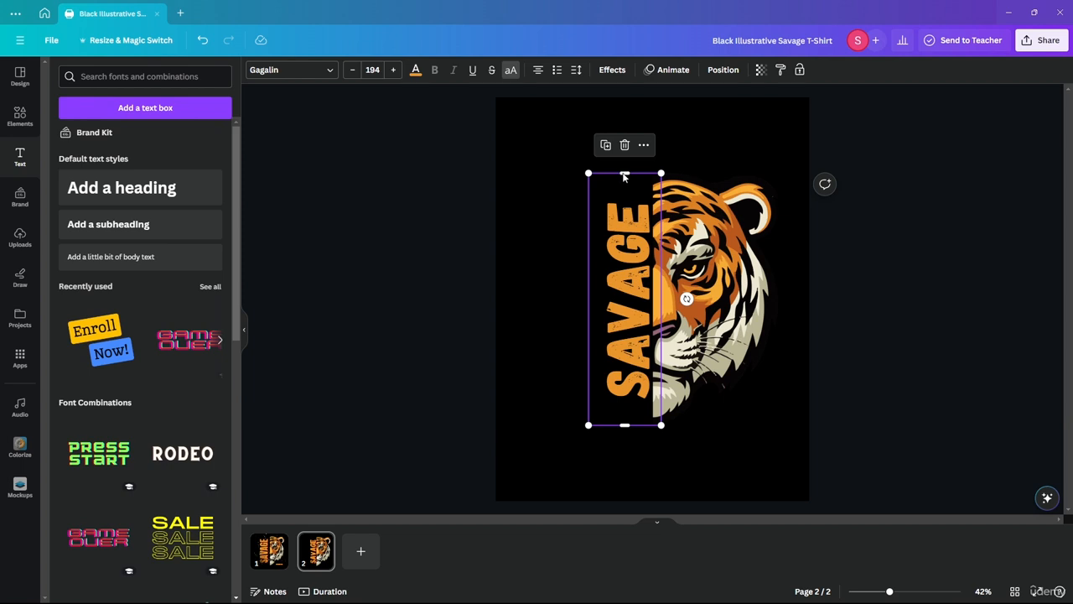
Step: Move the vertical SAVAGE text slightly away from the half tiger face to leave room for enlarging it
mouse_move(624, 173)
mouse_down()
mouse_move(626, 159)
mouse_move(626, 173)
mouse_up()
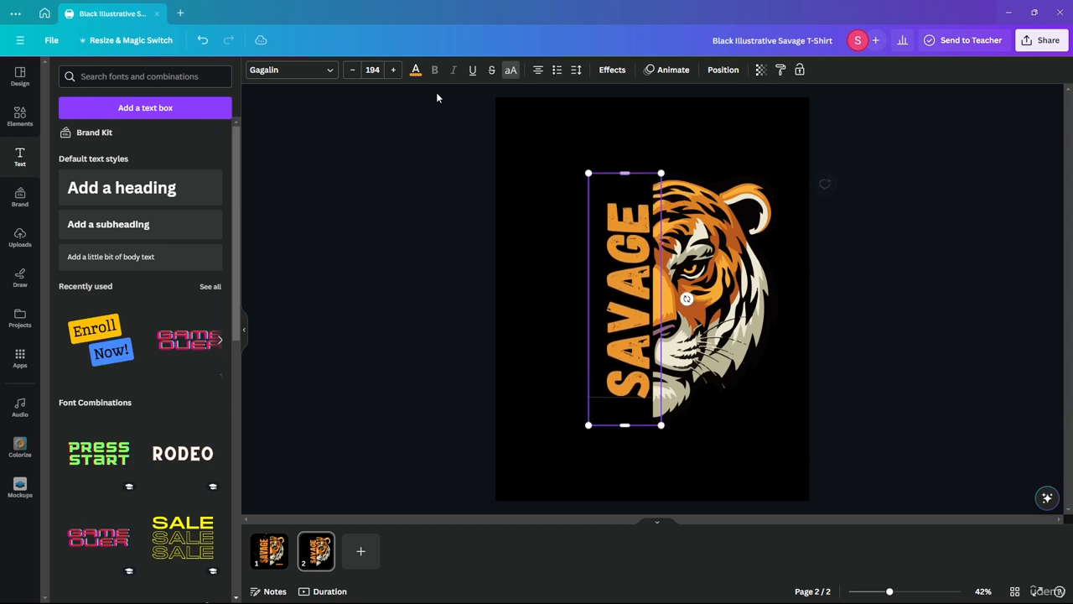
click(343, 291)
drag(637, 303, 619, 303)
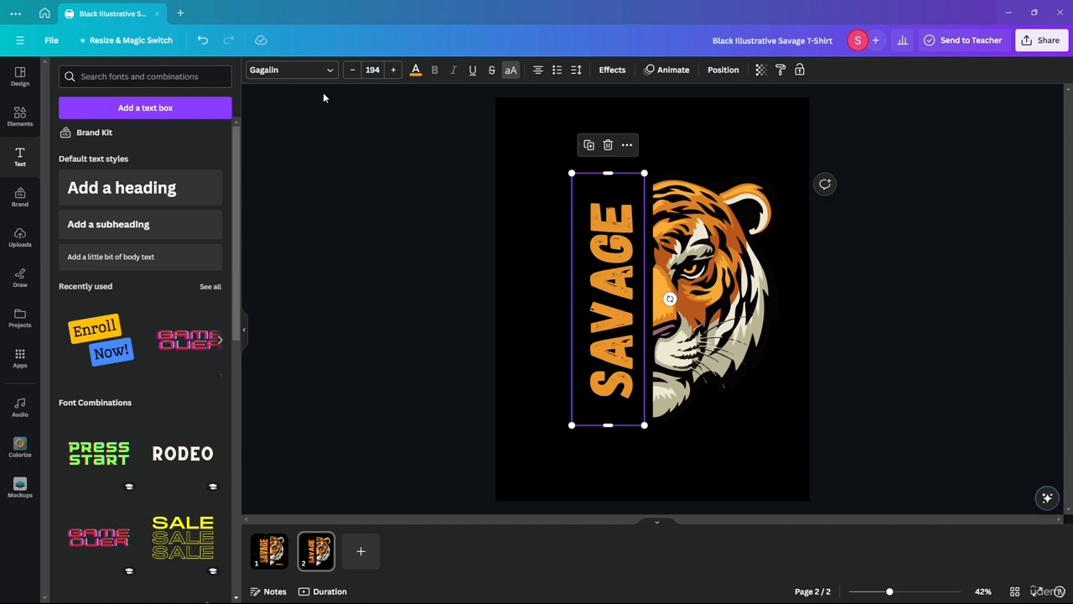
Step: Enlarge the SAVAGE text to font size 239 so it nearly matches the tiger's height, and deselect it
click(393, 72)
click(393, 72)
click(393, 72)
click(393, 72)
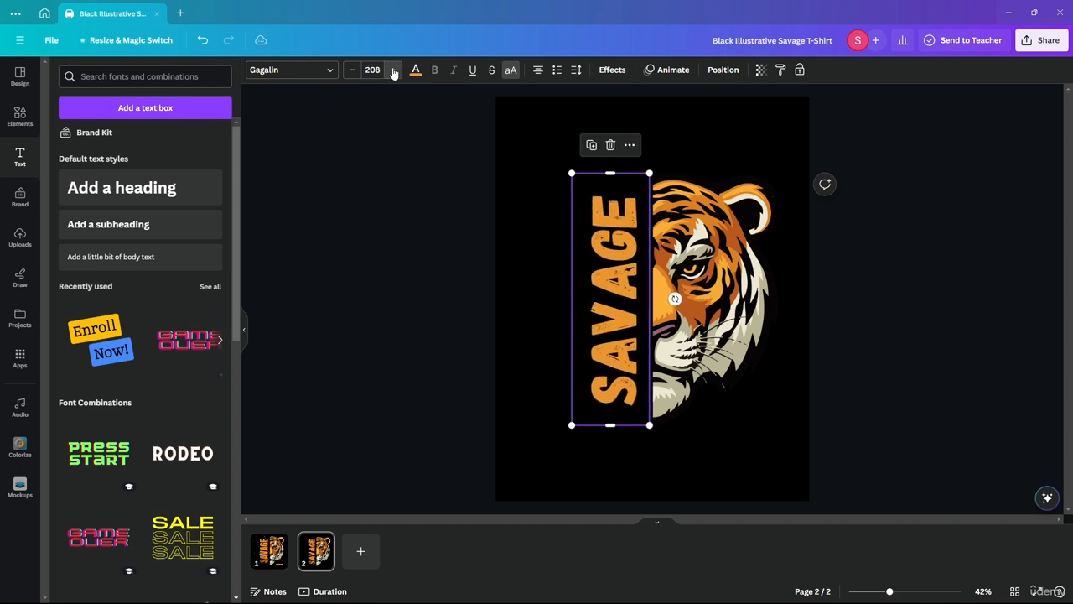
click(393, 73)
click(393, 72)
click(393, 72)
click(393, 72)
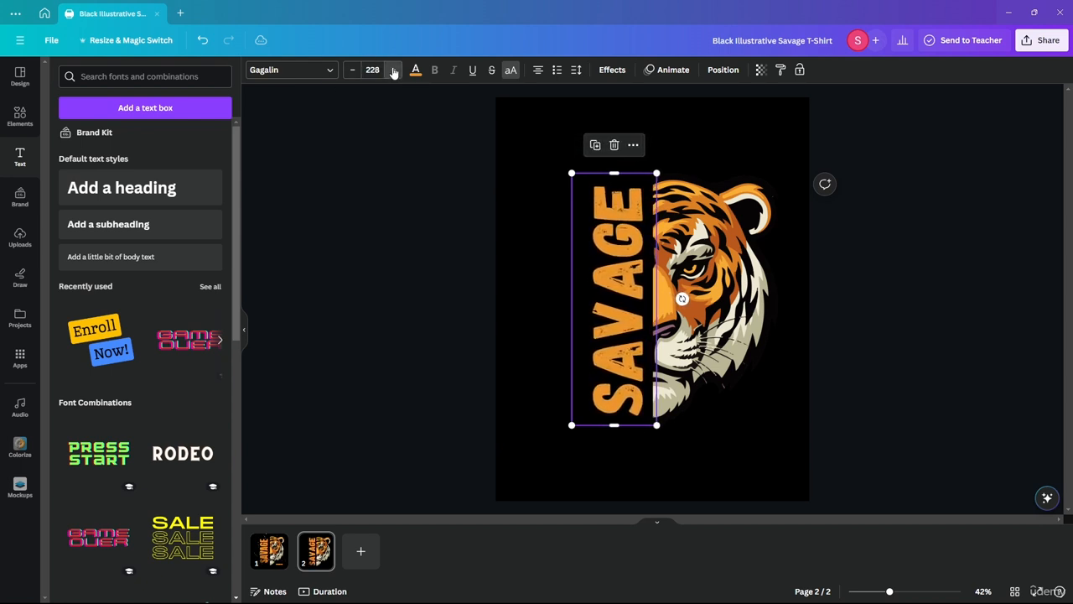
click(393, 72)
click(393, 72)
click(393, 72)
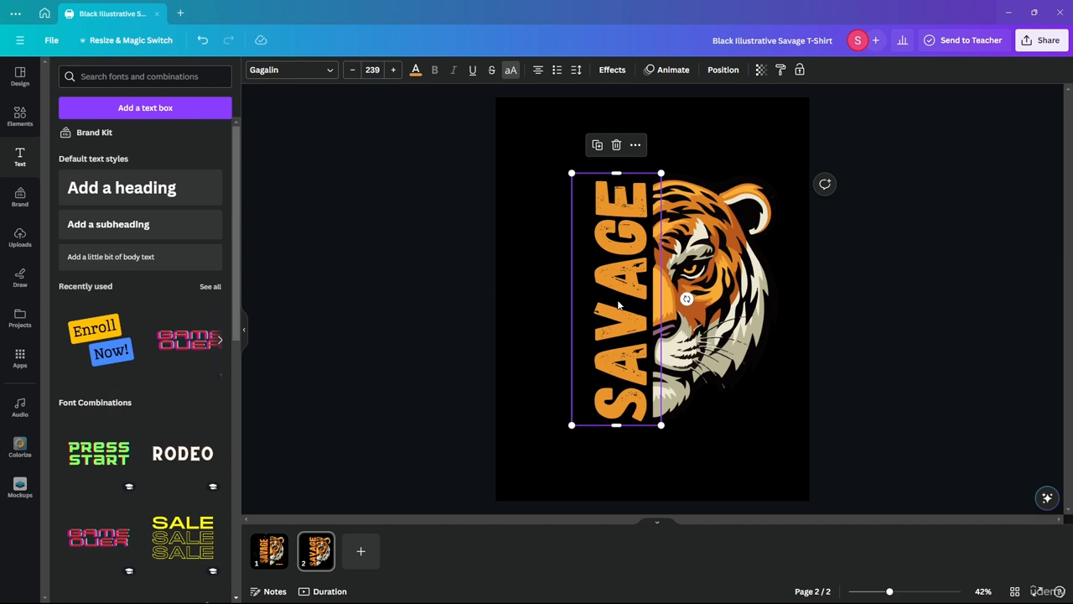
drag(618, 302, 618, 301)
click(962, 285)
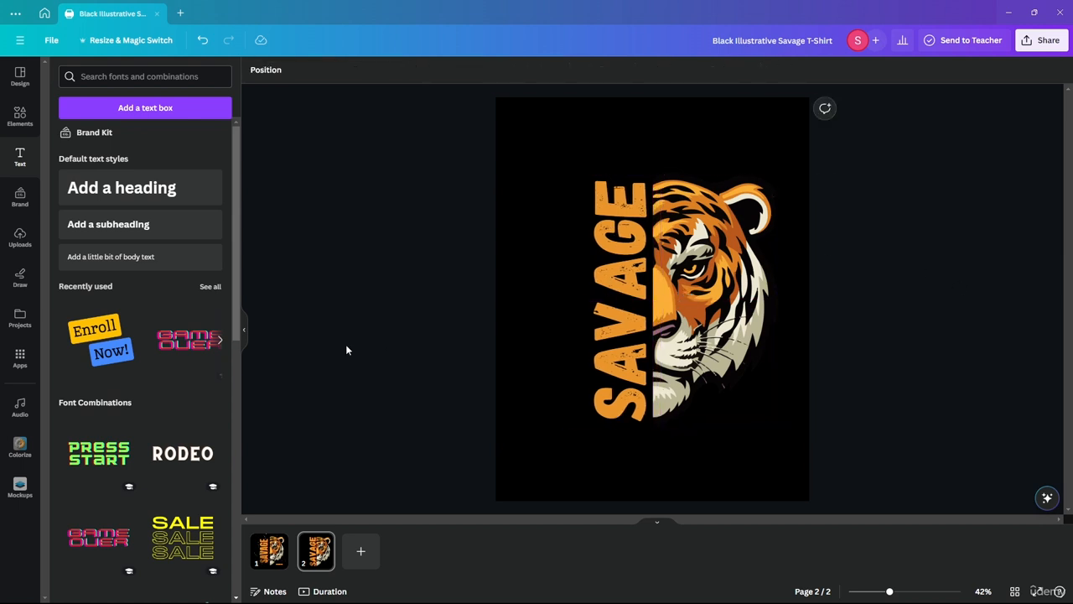
Step: Recolour only the letter V of SAVAGE with the cream shade from the photo colours
click(614, 331)
drag(620, 340, 618, 309)
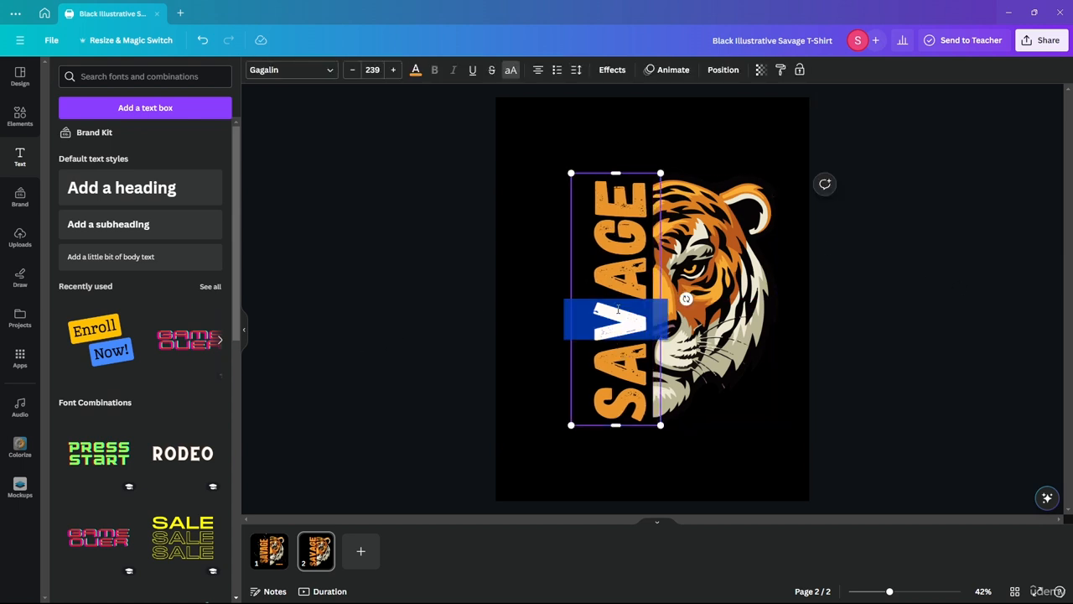
click(415, 72)
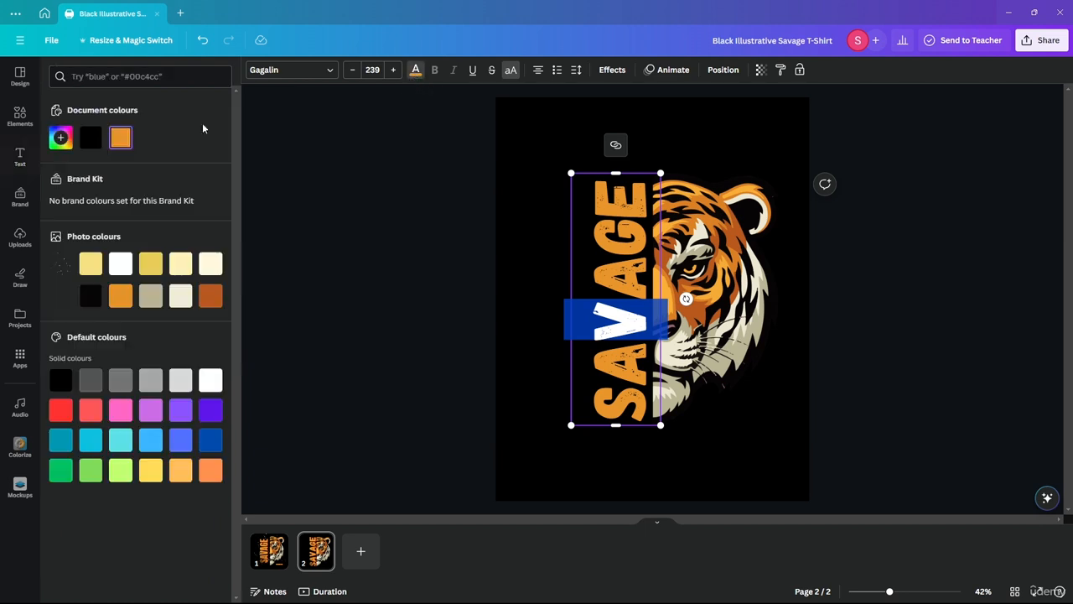
click(213, 265)
click(446, 298)
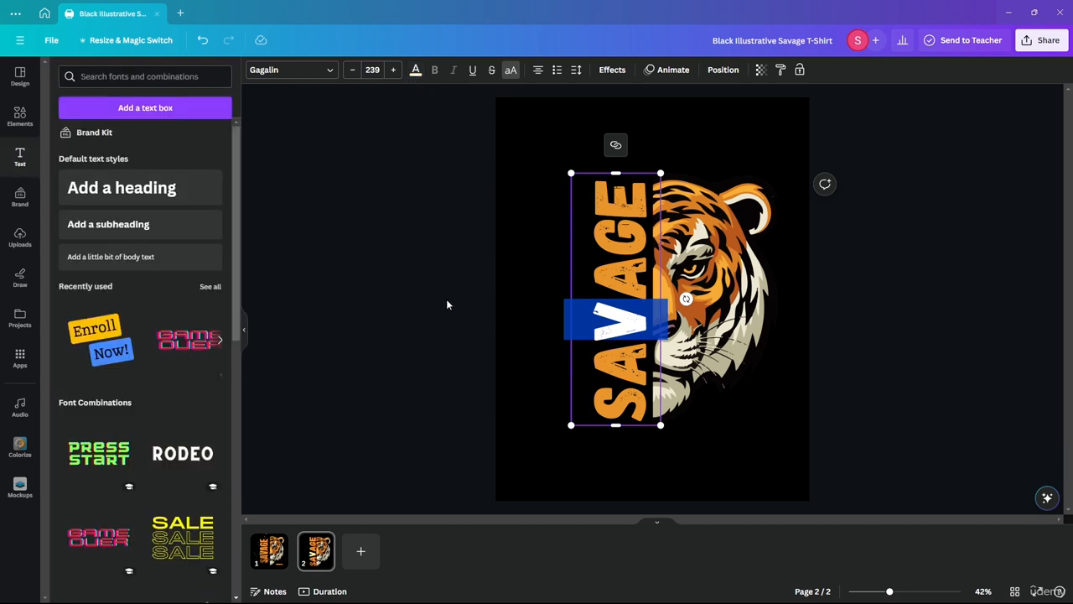
click(624, 198)
drag(617, 219, 613, 188)
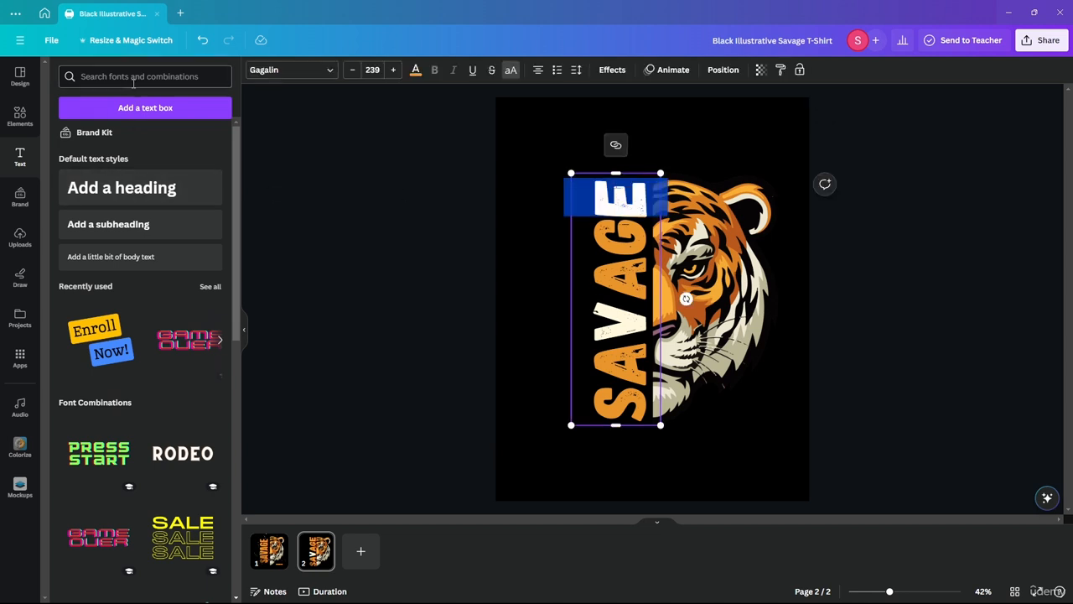
click(415, 70)
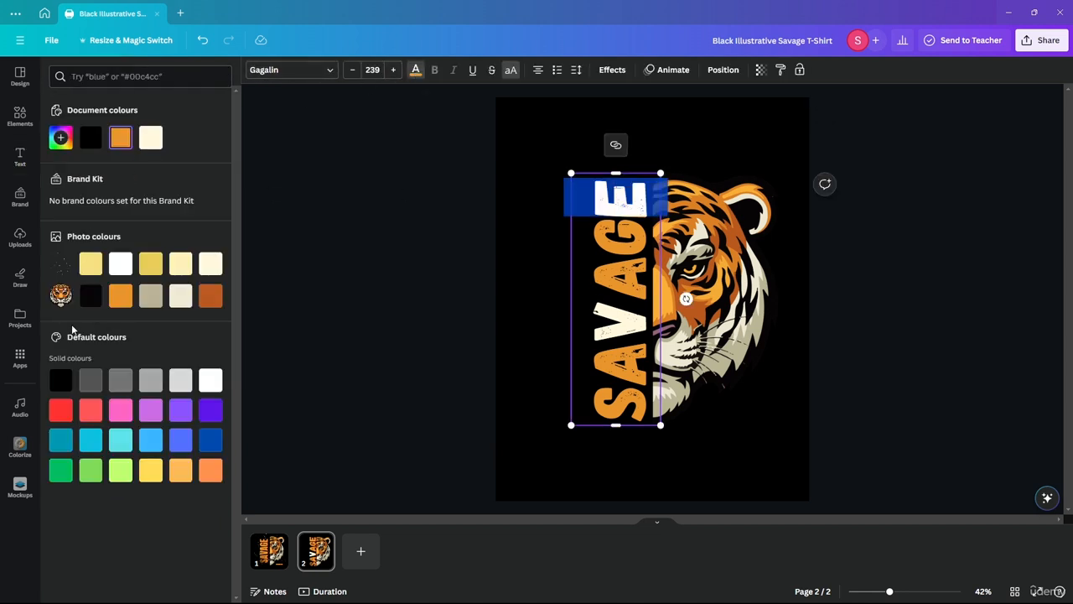
click(419, 287)
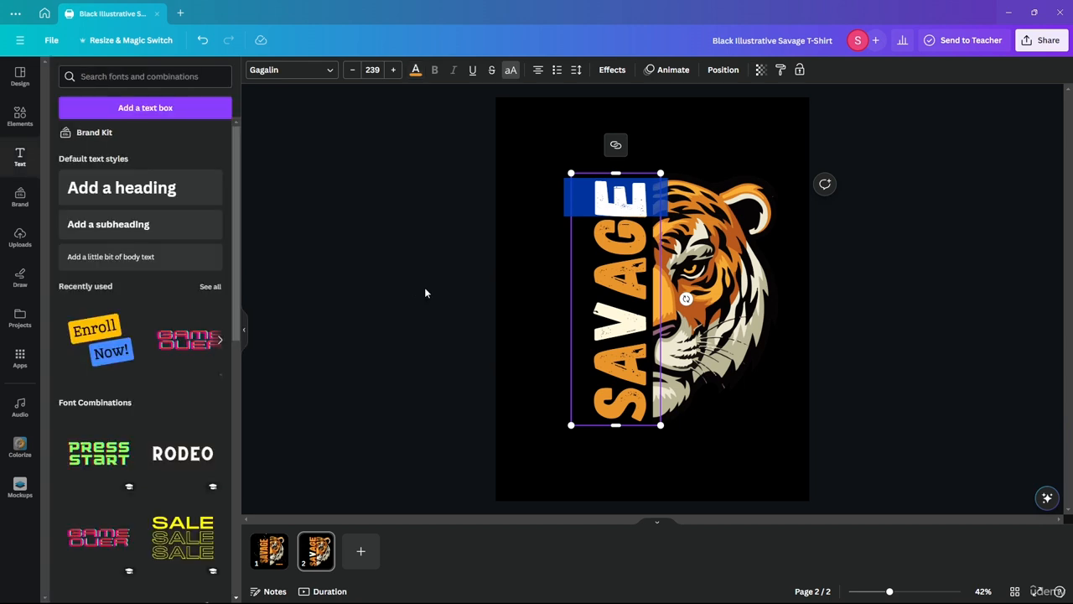
Step: Recolour the final letter E of SAVAGE with the dark rust-orange from the tiger's photo colours
click(612, 200)
drag(613, 201, 612, 177)
click(414, 69)
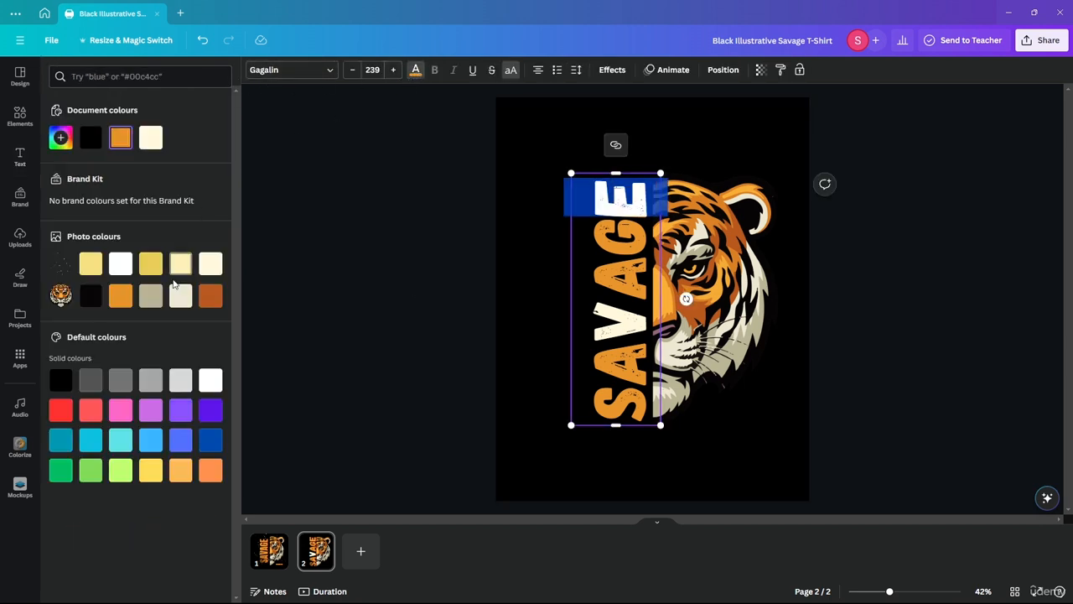
click(439, 280)
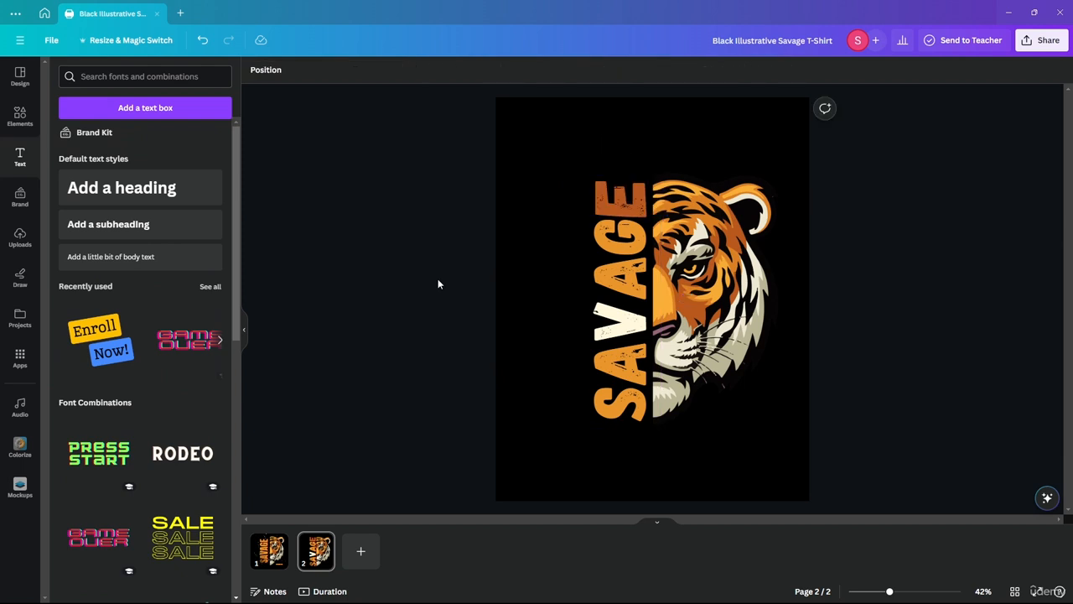
Step: Recolour the second letter A of SAVAGE, between V and G, with the grey-beige from the tiger's photo colours
click(636, 286)
drag(637, 294, 636, 255)
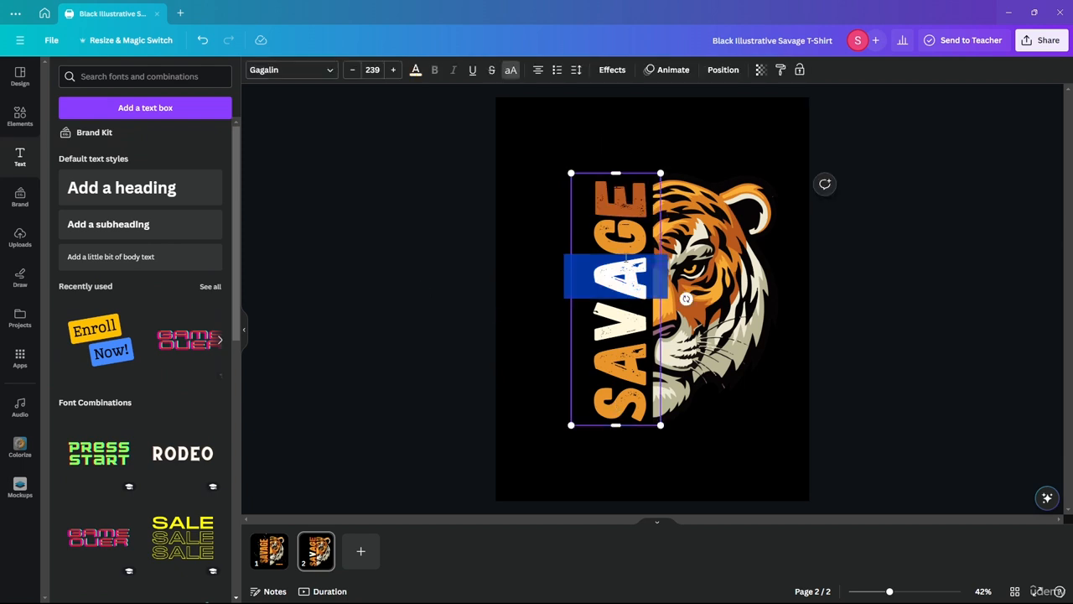
click(415, 71)
click(375, 314)
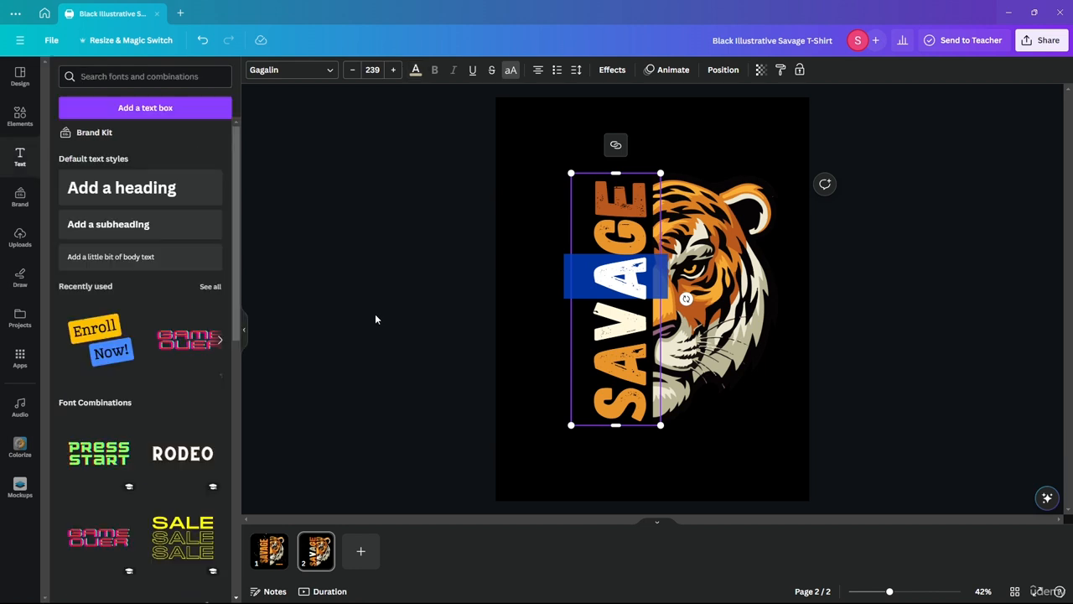
Step: Recolour the first letter A of SAVAGE with the golden yellow from the photo colours, and deselect the text
click(622, 382)
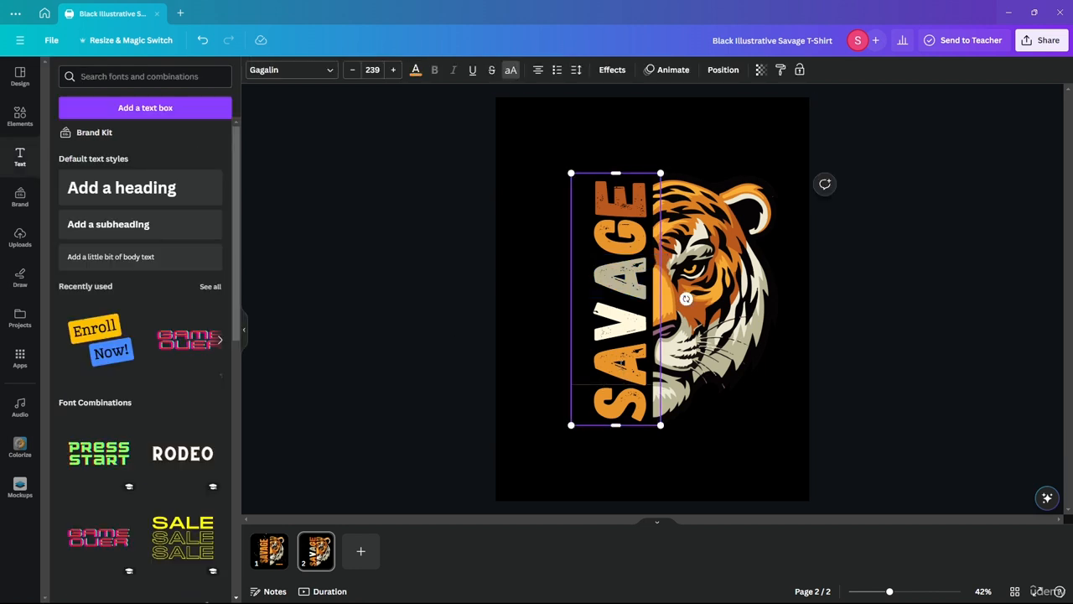
key(shift+Right)
click(415, 71)
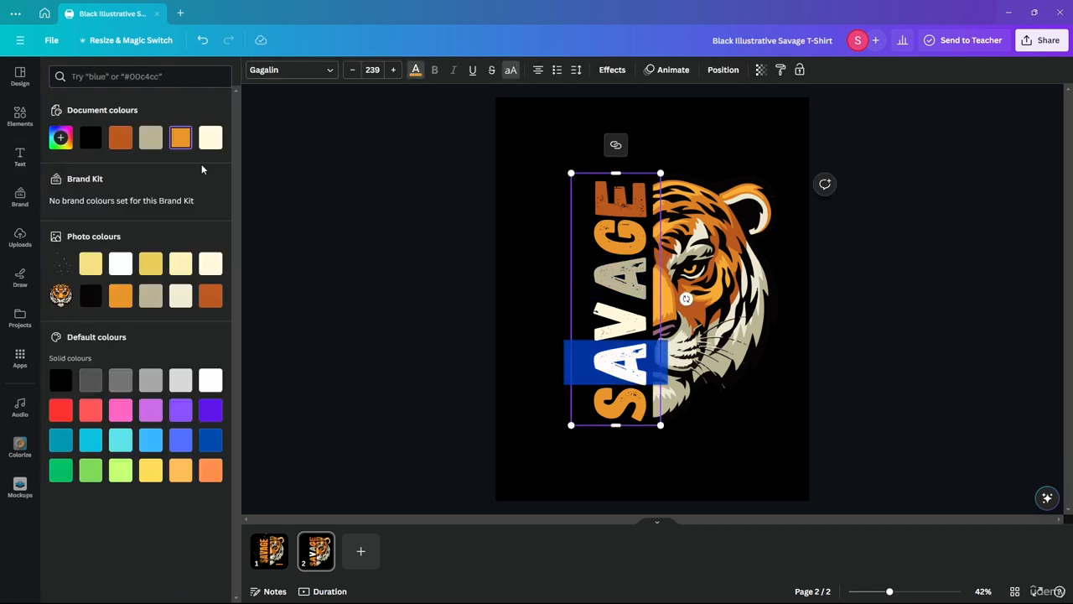
click(405, 305)
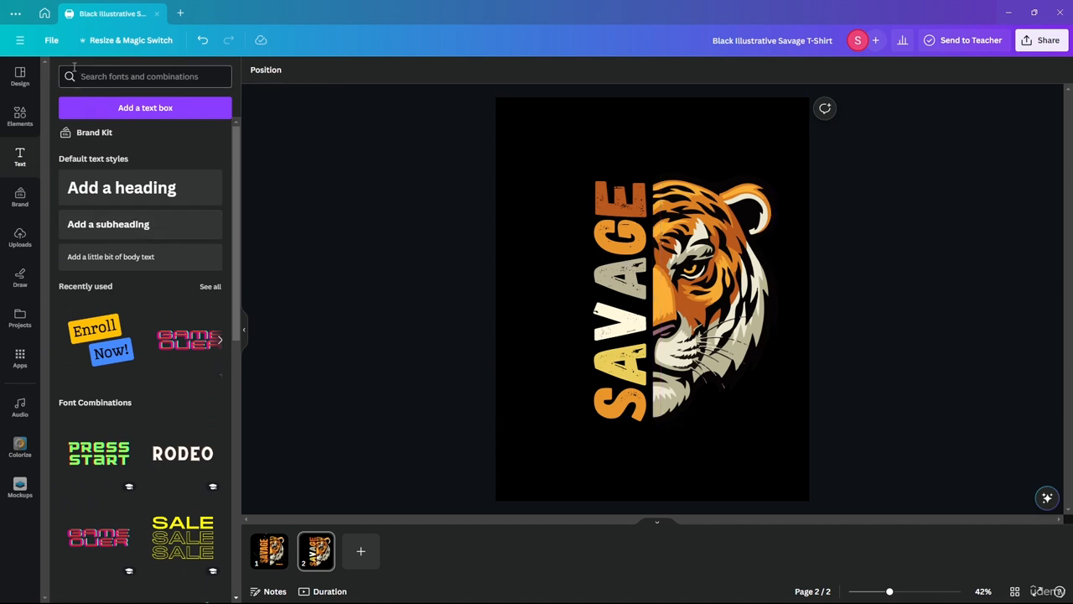
Step: Search the elements for "particle" and add the scattered small-specks graphic over the SAVAGE and tiger design
click(19, 117)
click(111, 78)
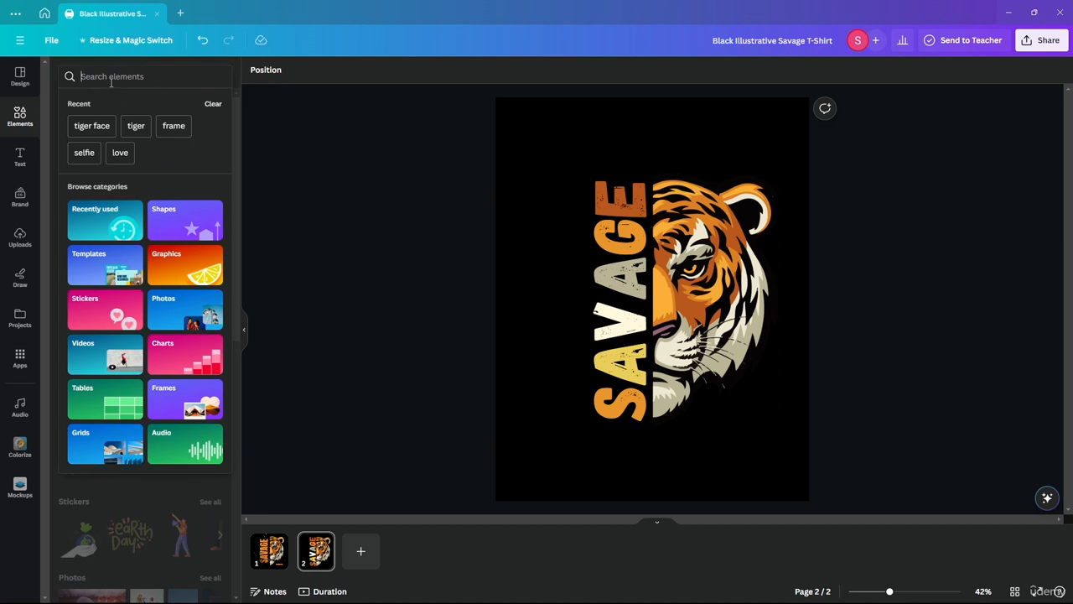
text(parti)
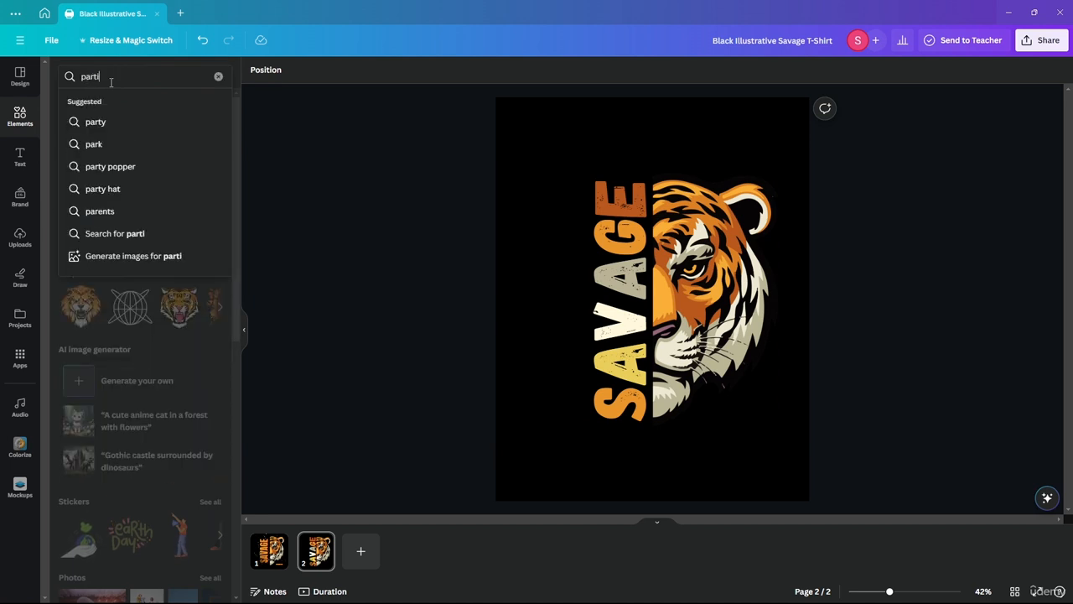
text(cle)
key(Return)
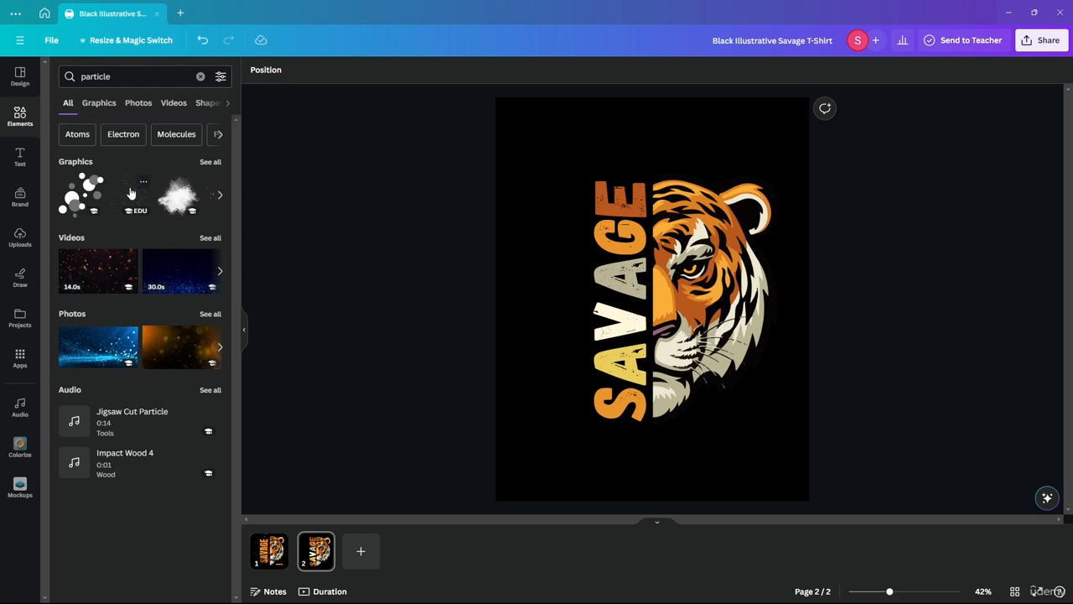
drag(599, 276, 544, 242)
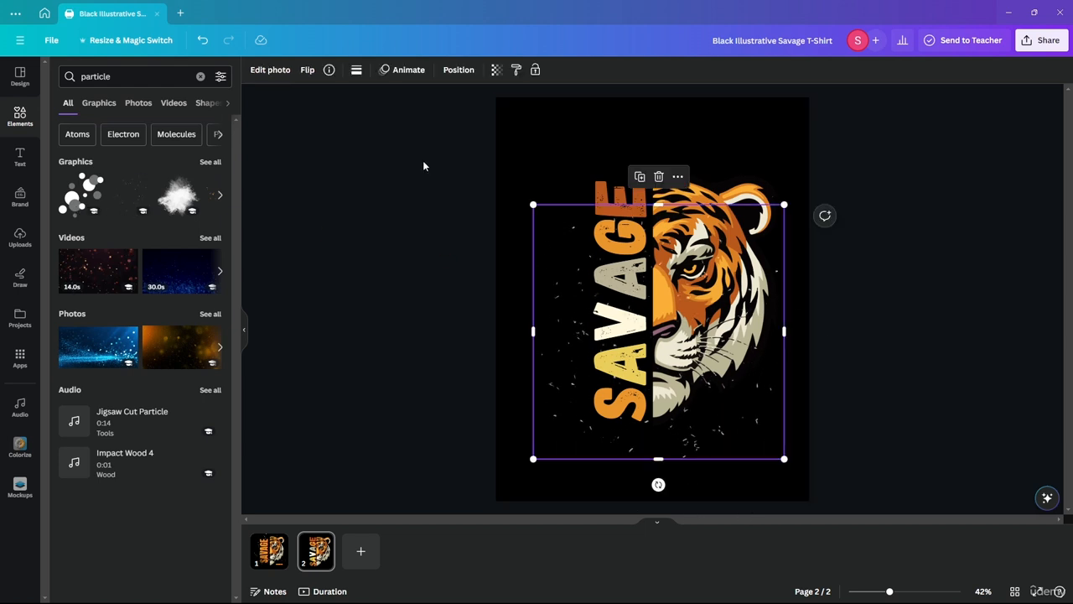
click(397, 280)
Step: Place a second copy of the particle graphic, rotated about 45 degrees, over the first so specks surround the whole design
drag(548, 371, 534, 315)
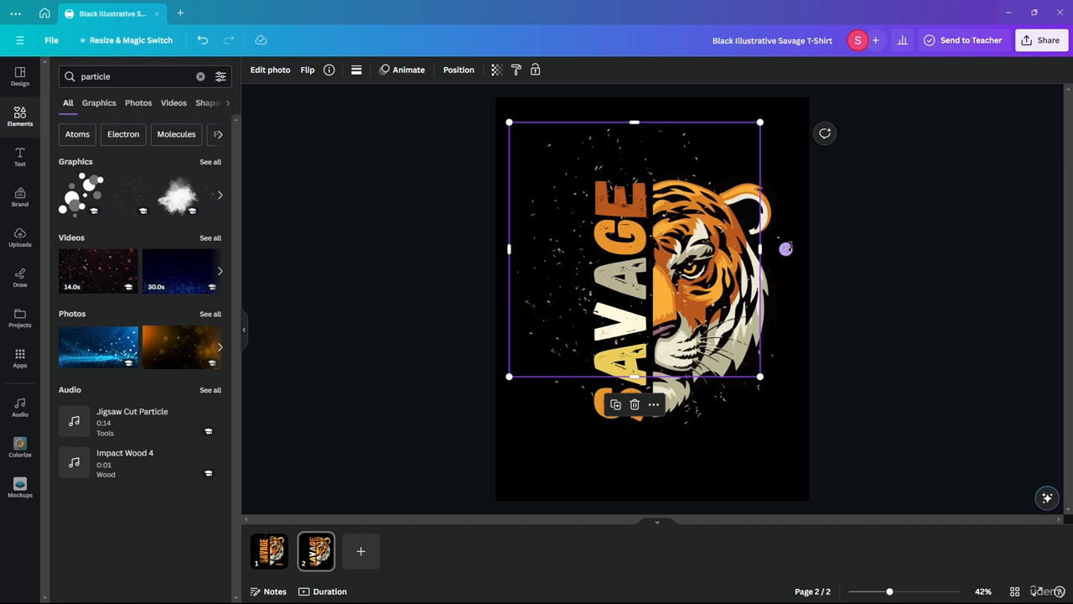
drag(786, 248, 744, 135)
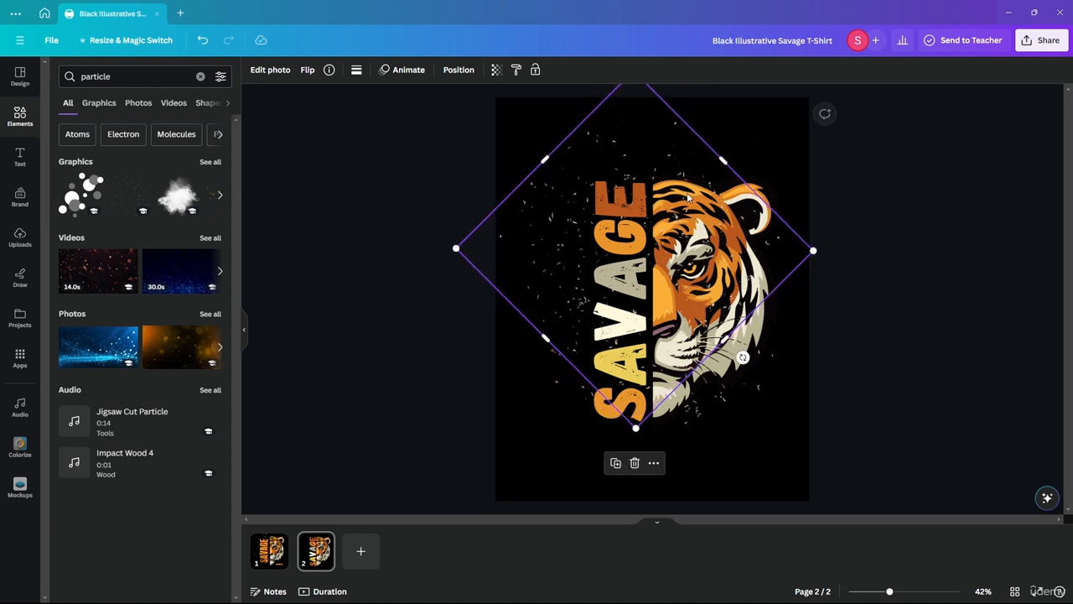
drag(564, 265, 570, 311)
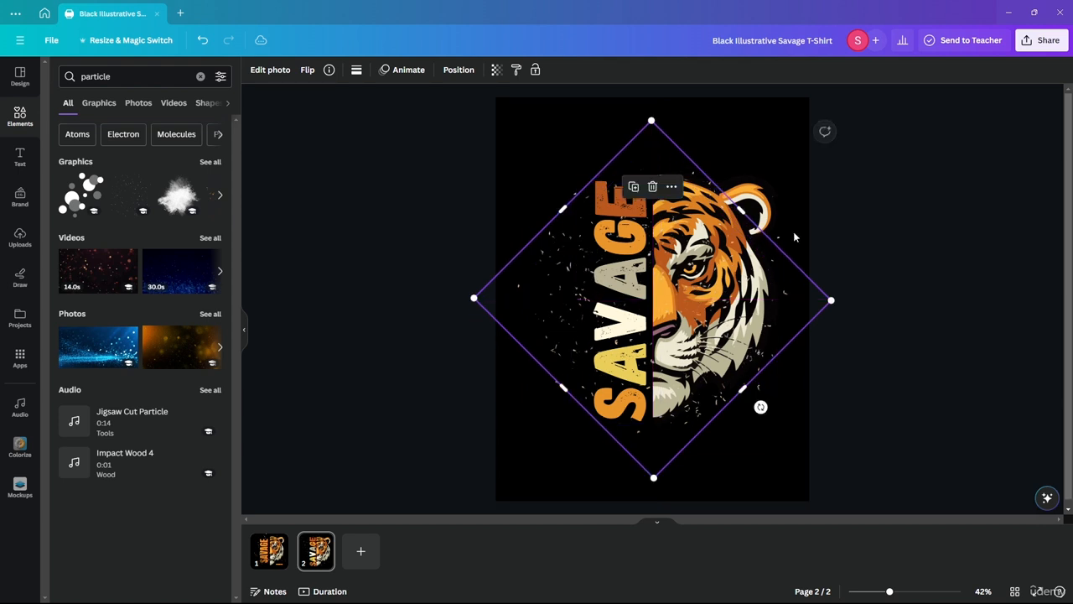
click(902, 147)
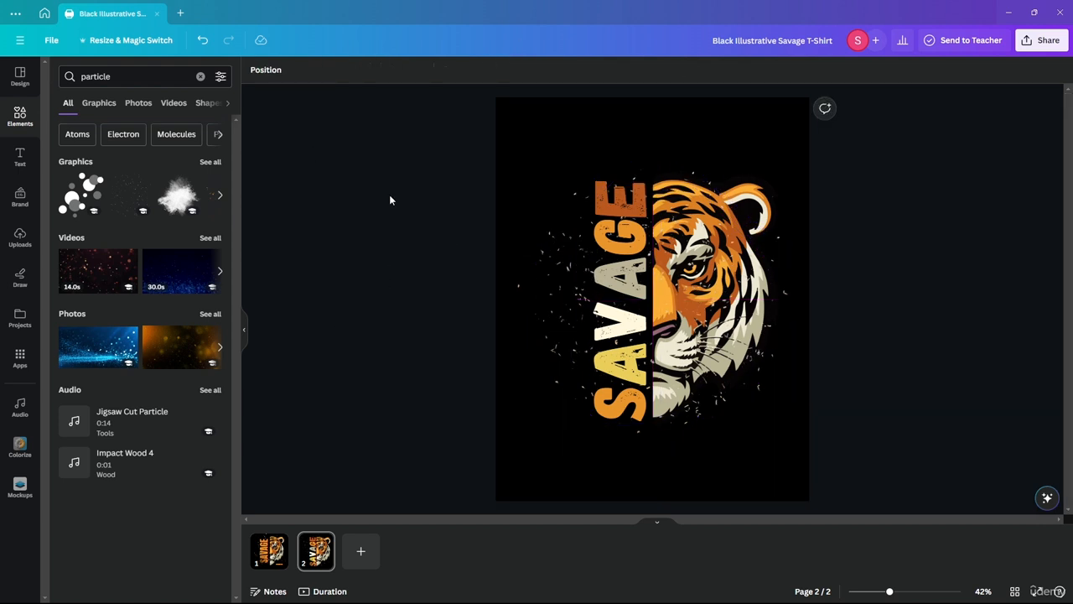
Step: Reorder the layers so both particle graphics lie behind the half tiger face, just above the background, and select the SAVAGE text
click(270, 70)
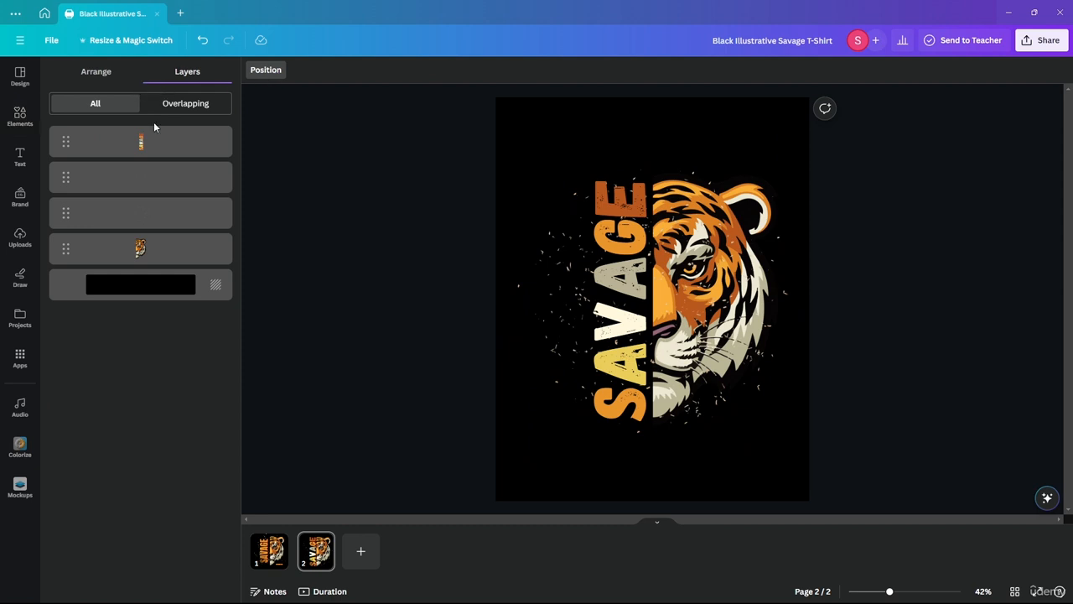
drag(158, 183, 159, 260)
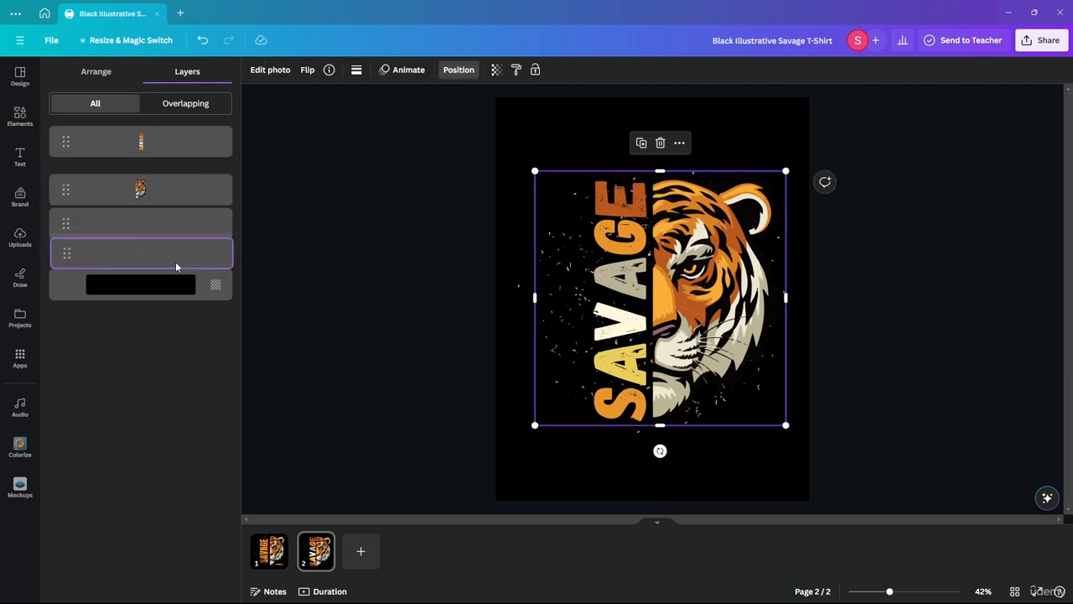
click(403, 241)
click(385, 242)
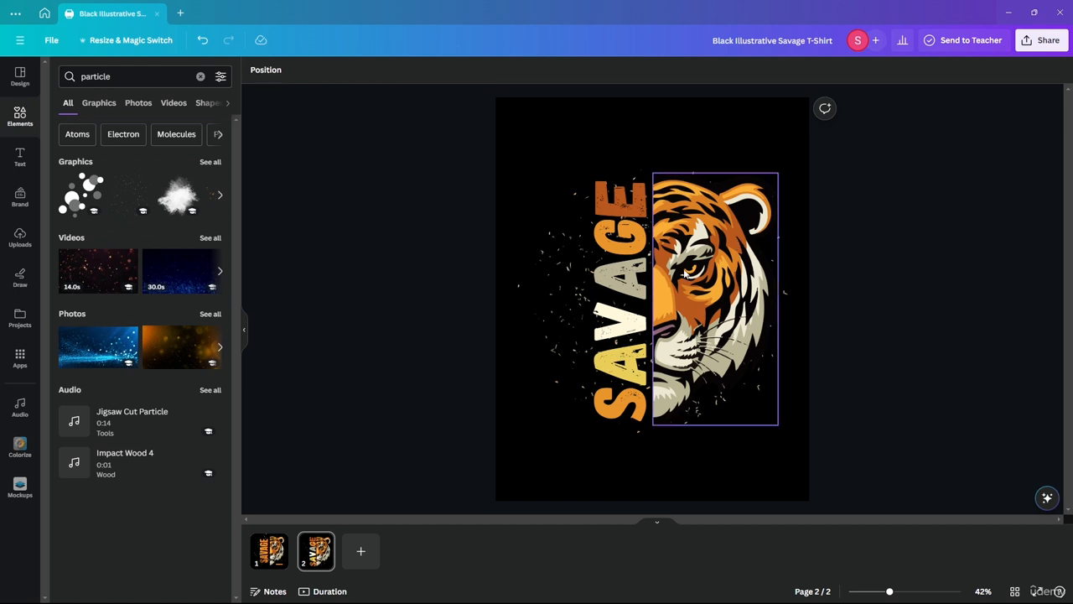
click(628, 312)
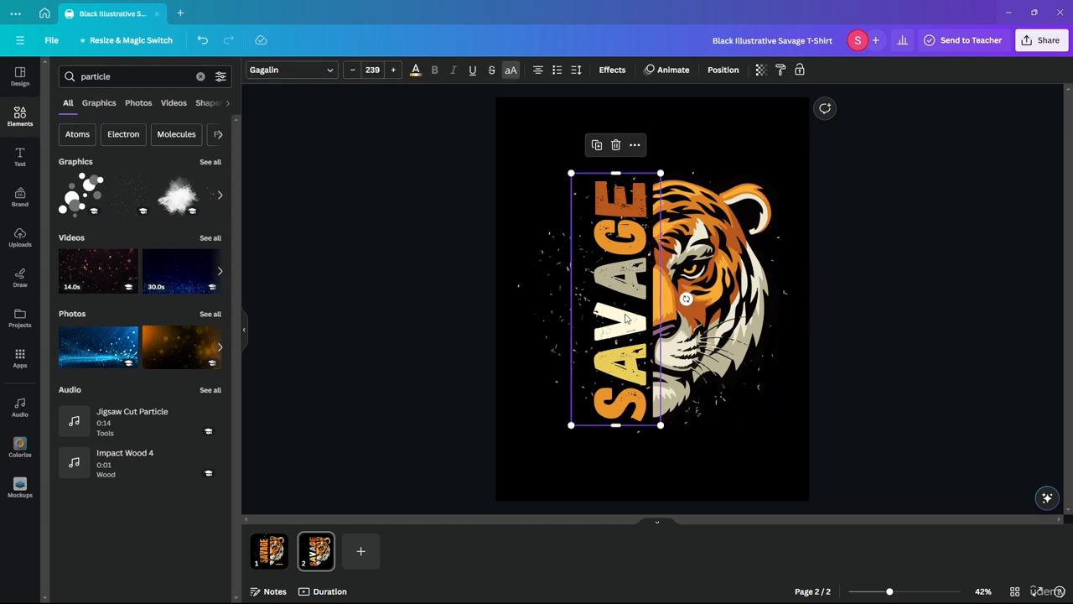
Step: Apply the Neon effect to the SAVAGE text at near-maximum intensity and shift the text slightly away from the tiger face
click(613, 70)
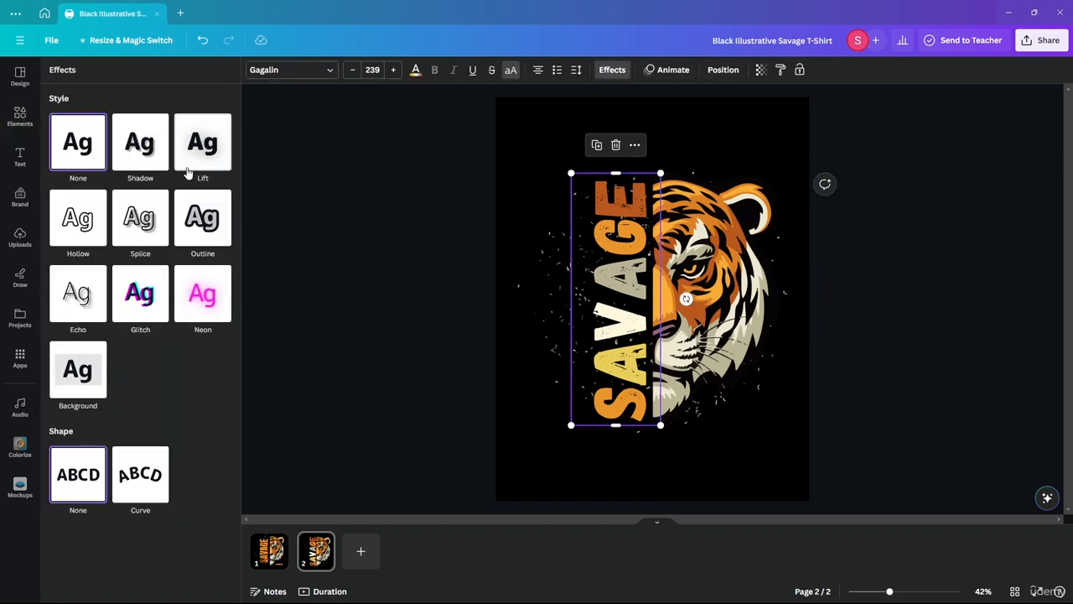
click(209, 290)
drag(146, 369, 236, 371)
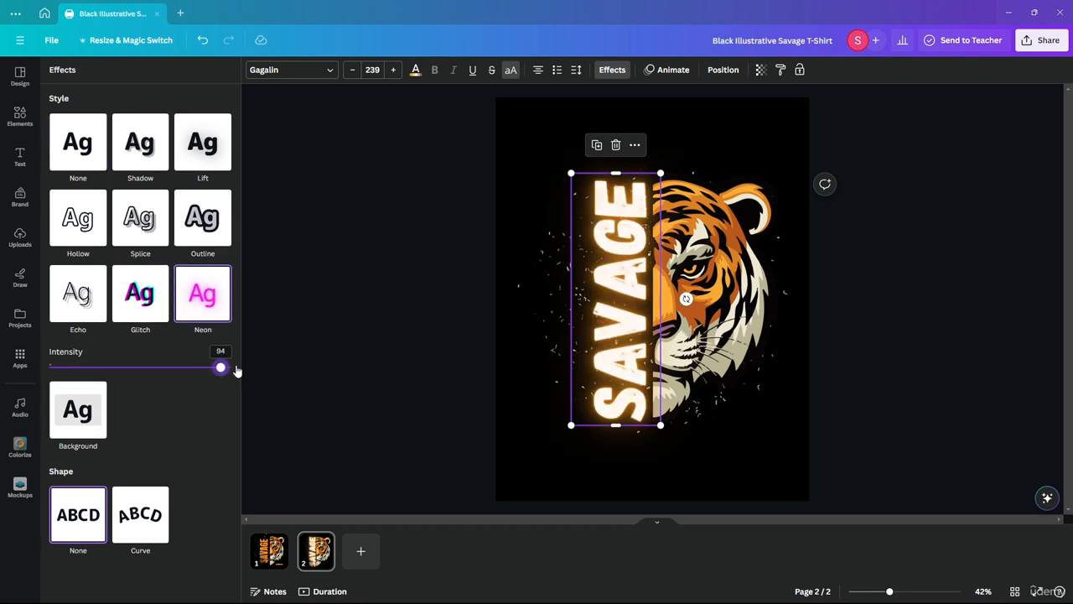
click(589, 306)
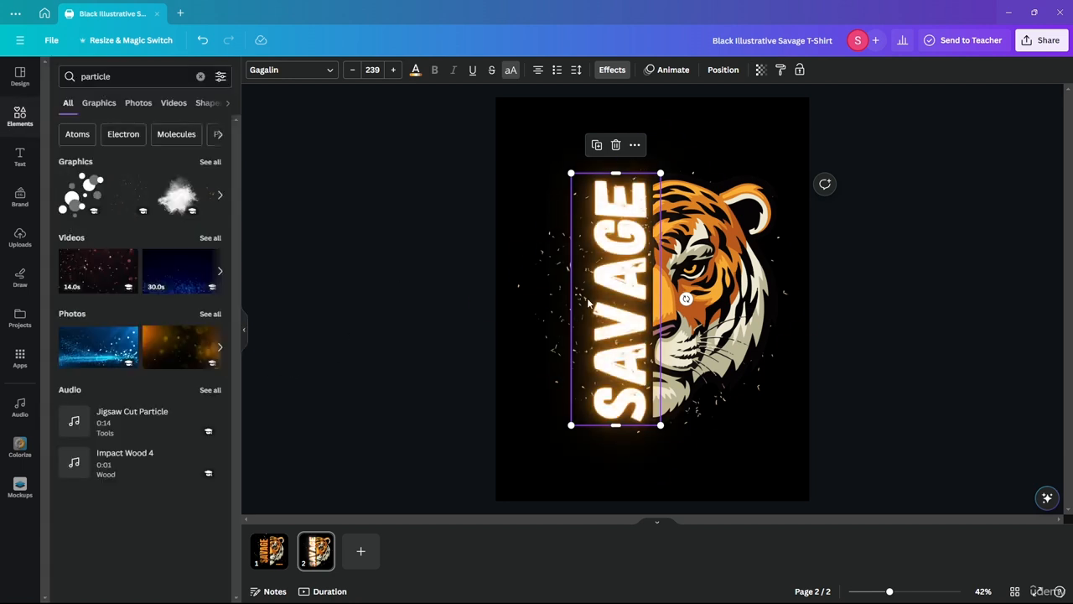
drag(613, 279, 604, 279)
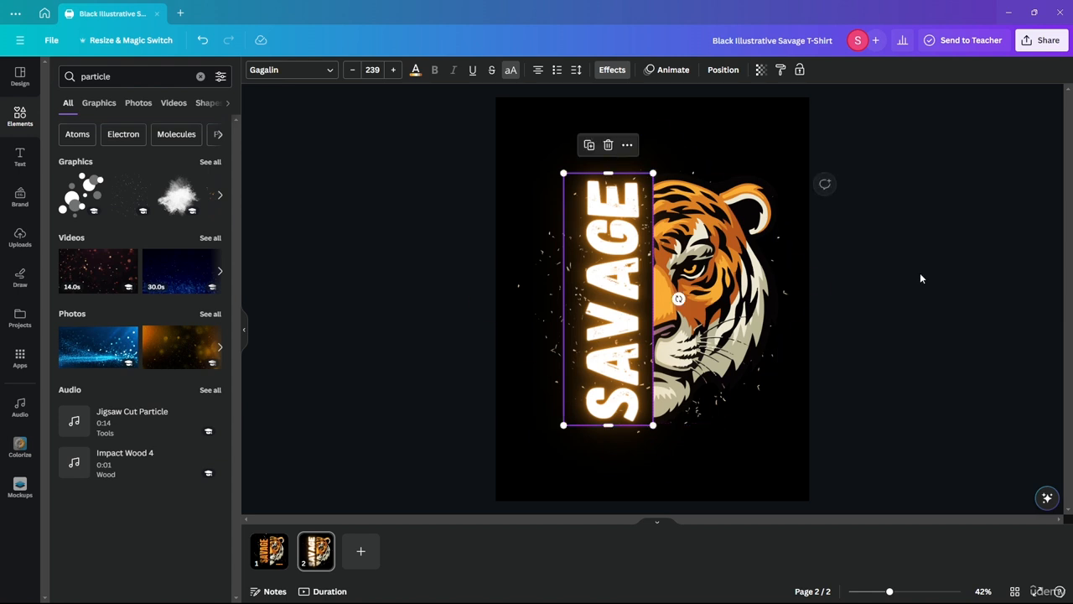
click(944, 270)
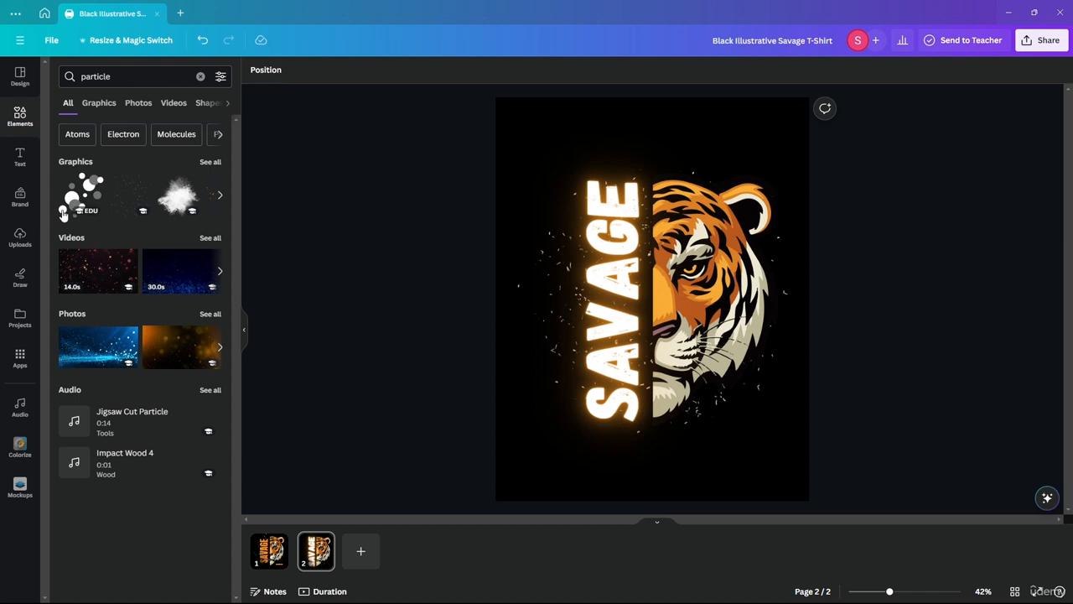
click(121, 203)
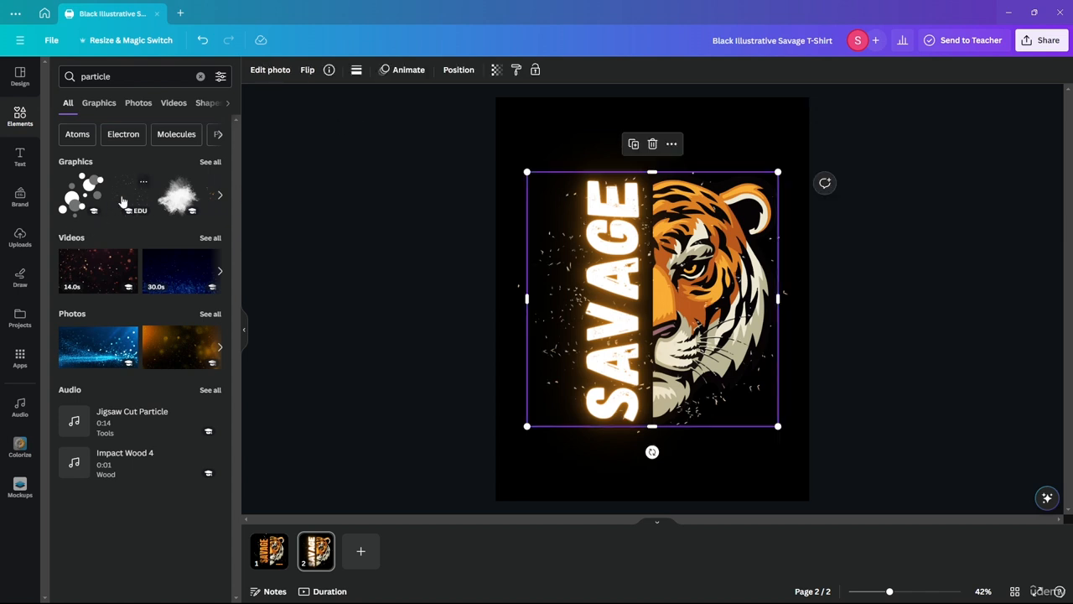
click(282, 82)
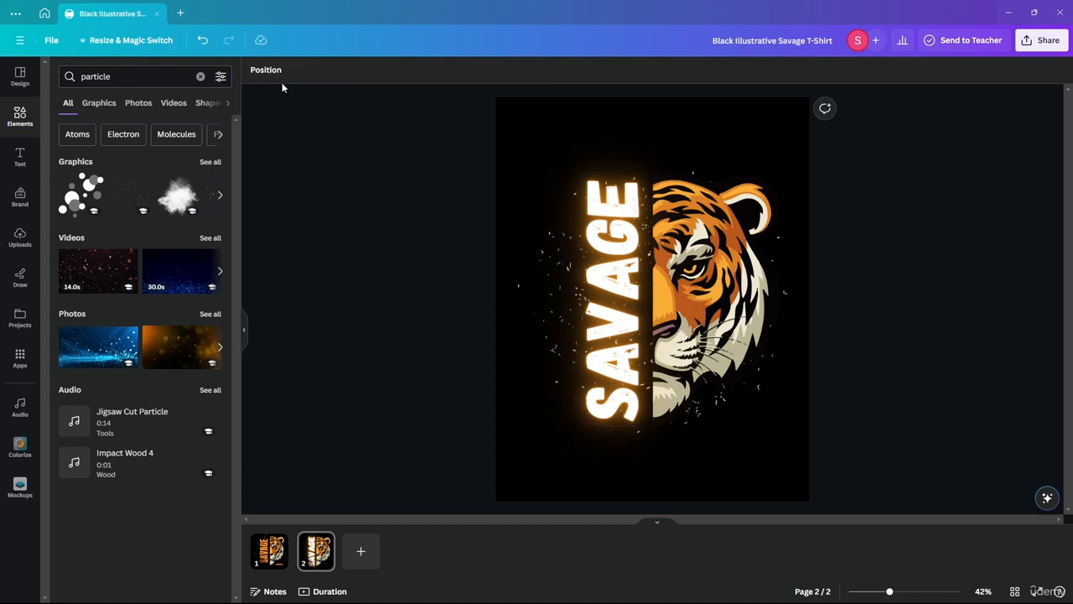
click(218, 197)
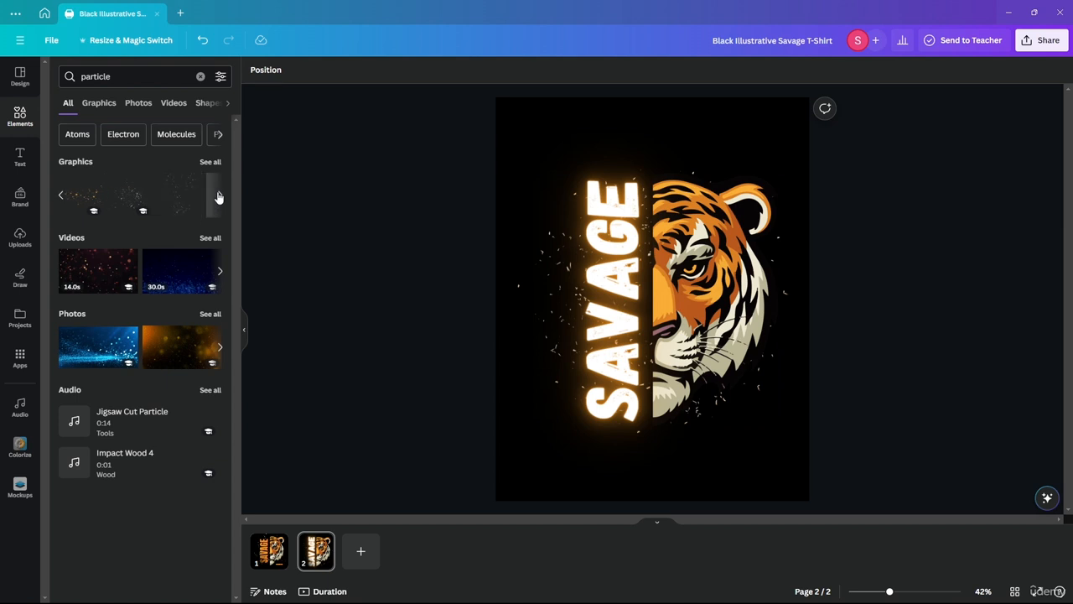
click(180, 199)
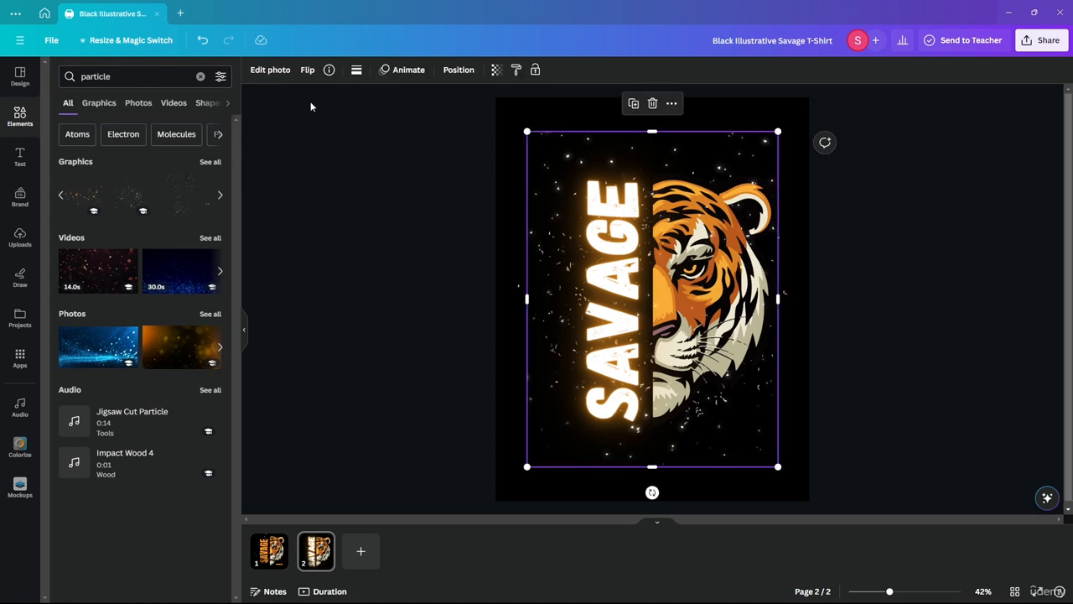
key(Delete)
Step: Add a sparse dots graphic from the full particle results, rotated upright and enlarged to cover the whole SAVAGE text
click(210, 161)
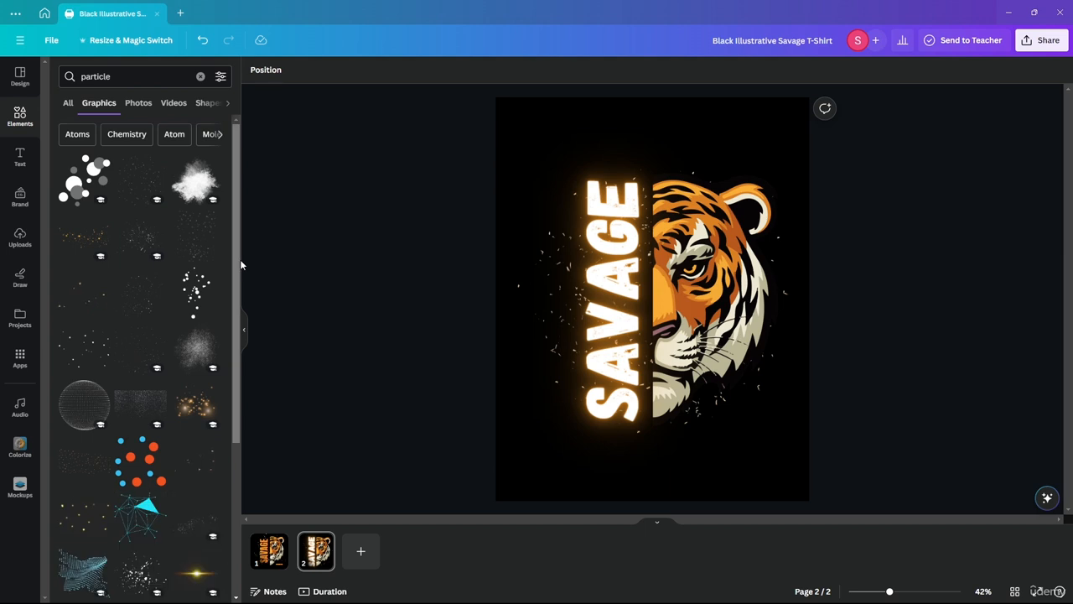
click(70, 476)
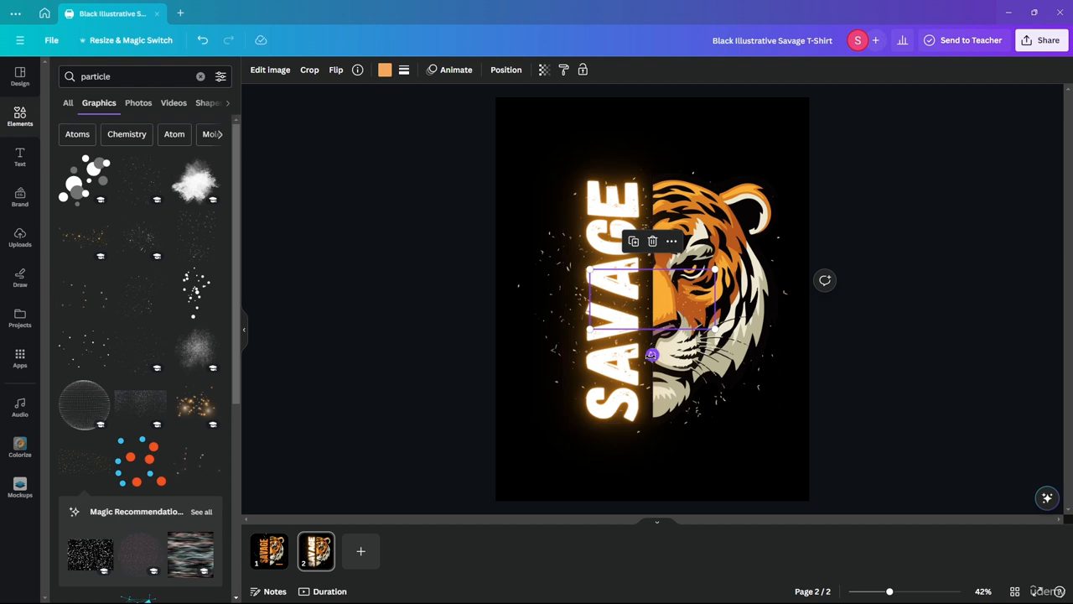
drag(653, 354, 761, 324)
drag(643, 319, 601, 253)
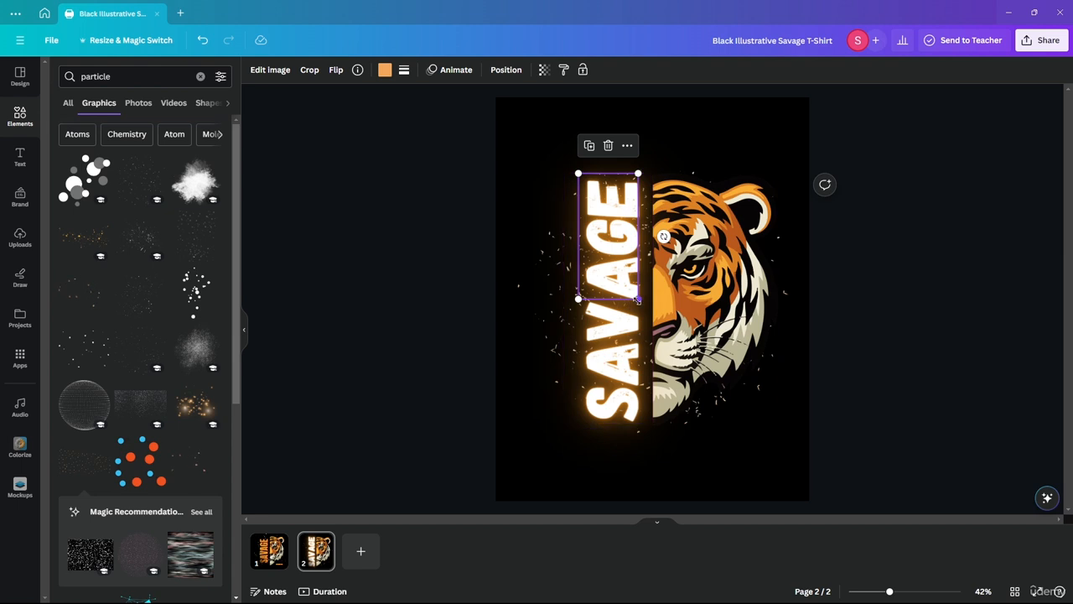
drag(638, 298, 679, 446)
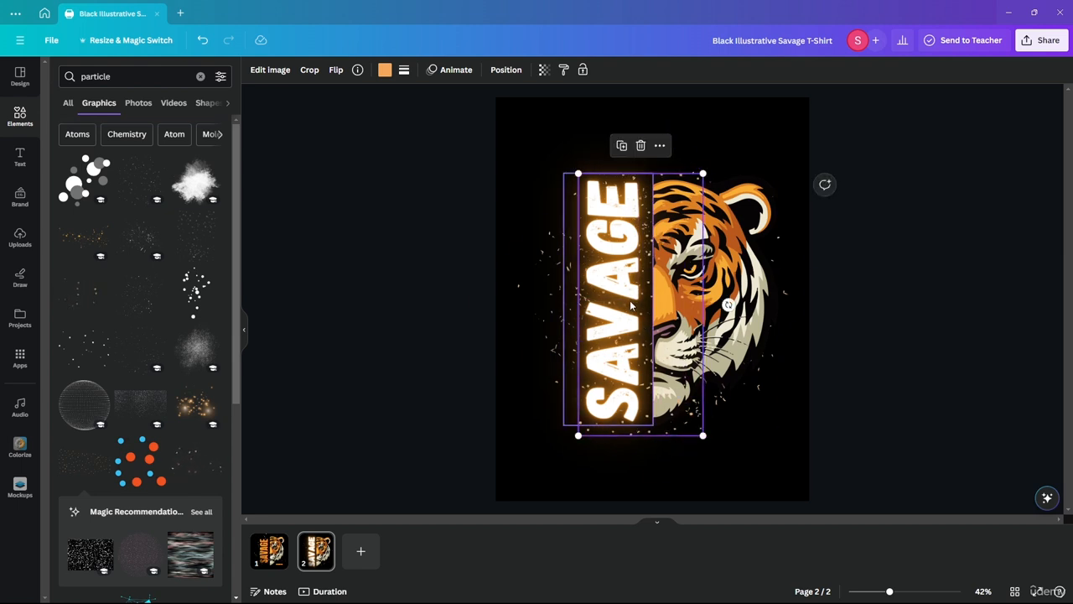
drag(643, 313, 616, 301)
Step: Recolour the dots graphic black and layer it above the SAVAGE text, centred over the lettering
click(384, 70)
click(91, 137)
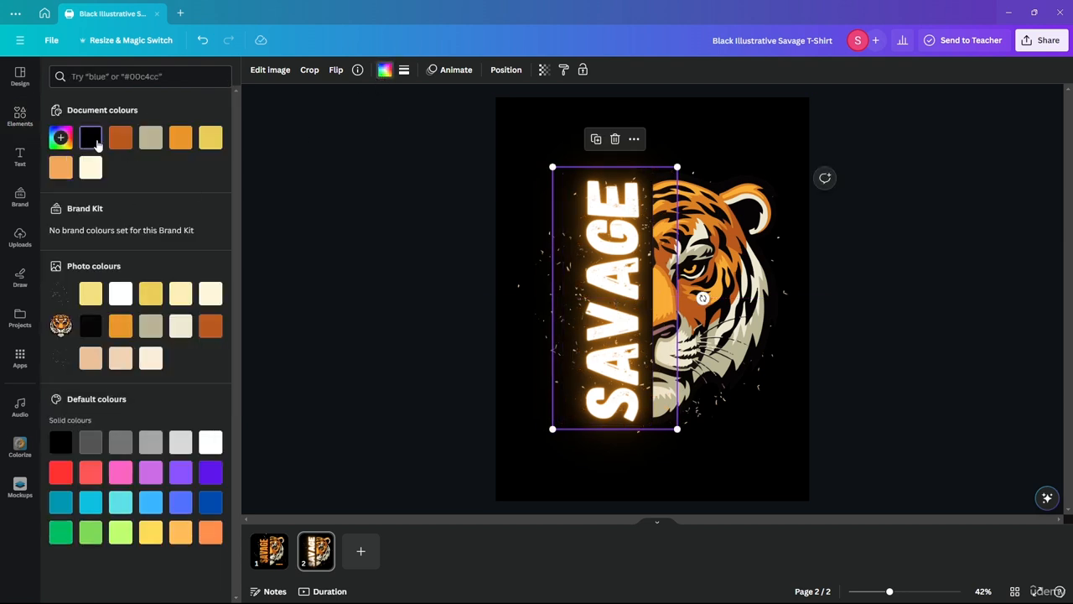
click(506, 70)
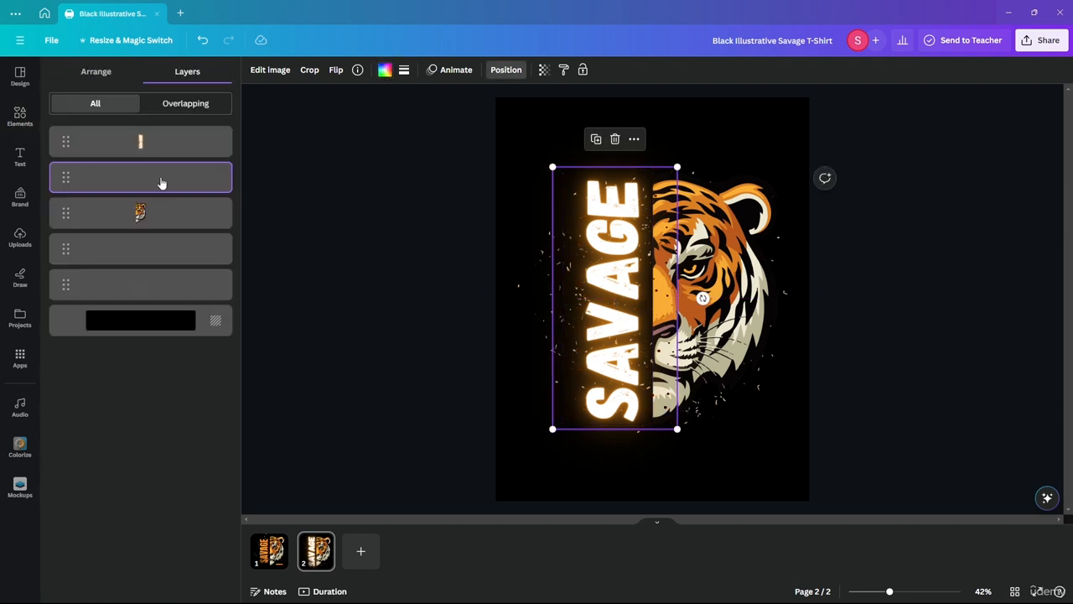
drag(128, 182, 130, 134)
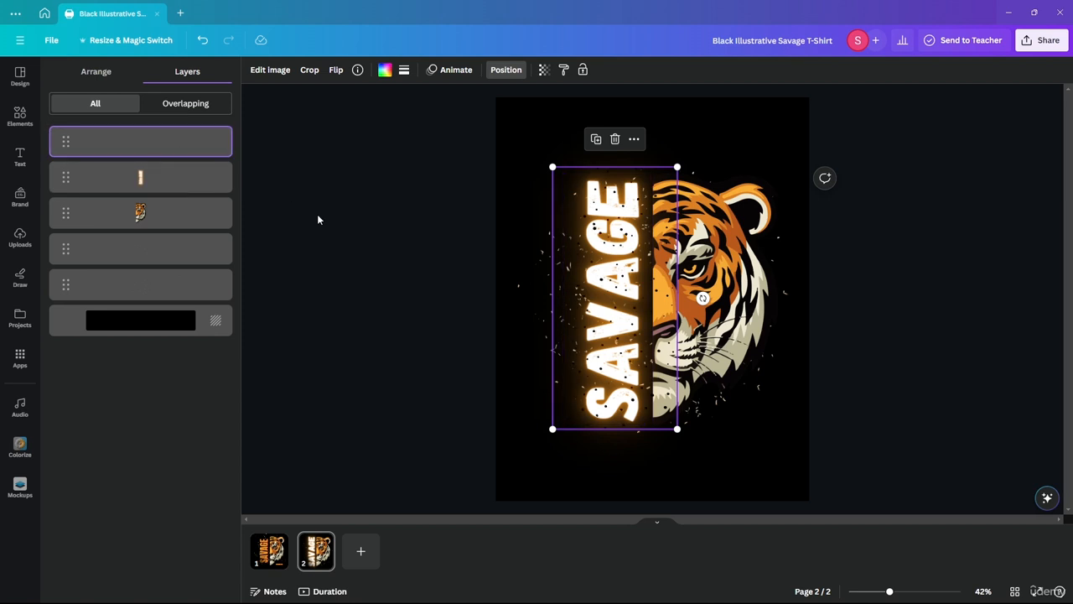
click(365, 246)
click(458, 293)
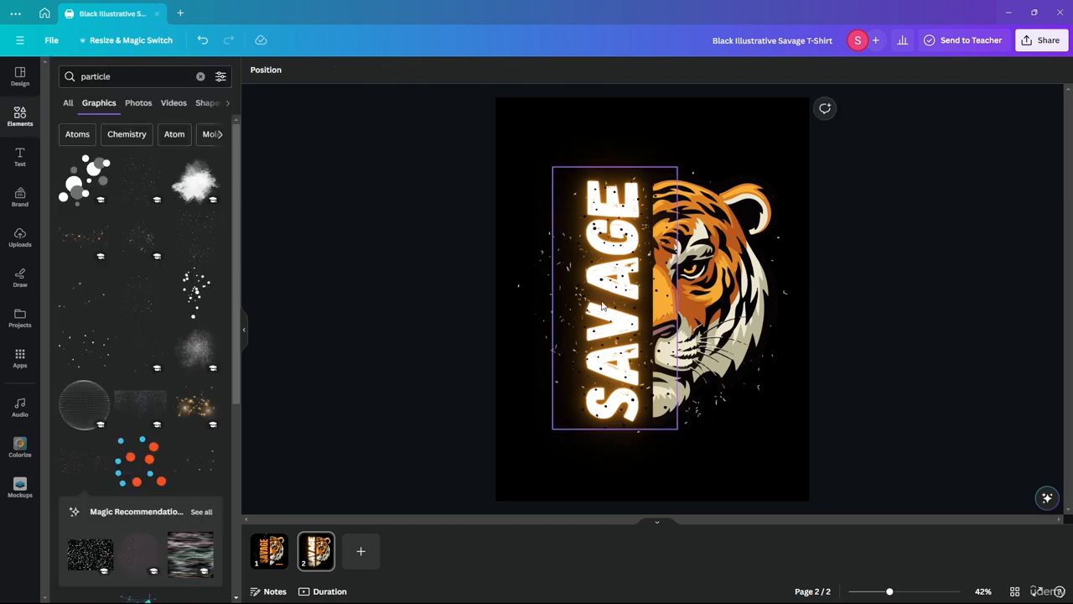
drag(624, 316, 618, 310)
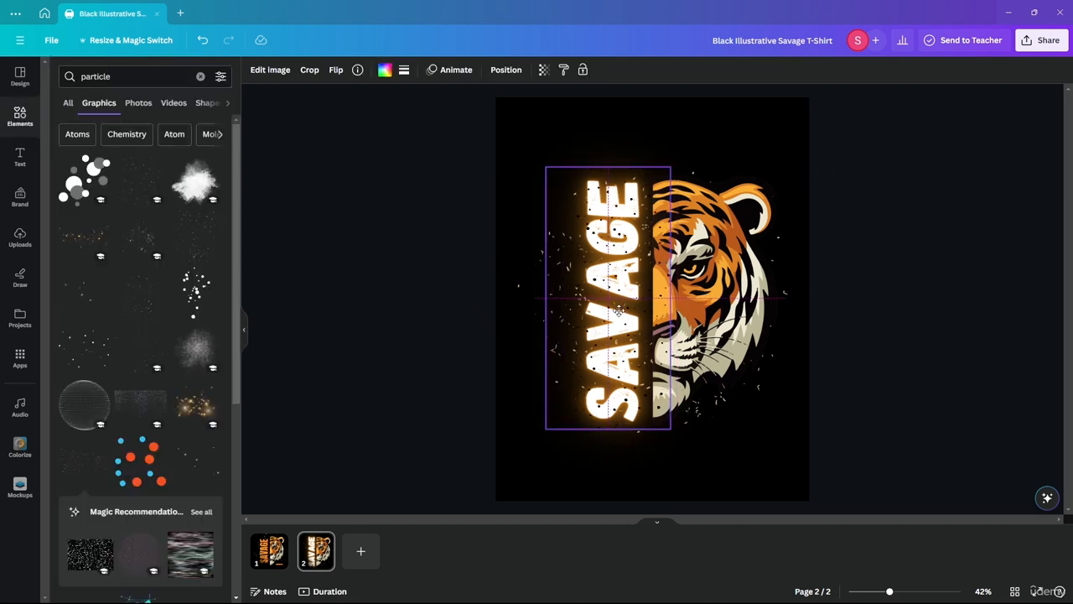
click(936, 282)
Step: Compare the original design on page 1 with the recreated design on page 2
click(275, 544)
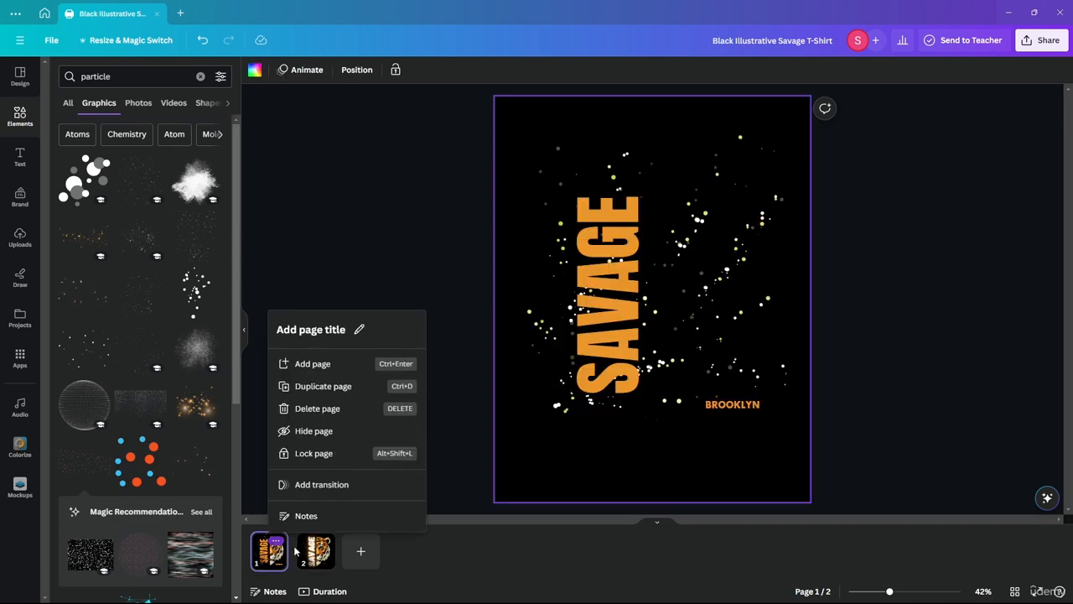
click(267, 555)
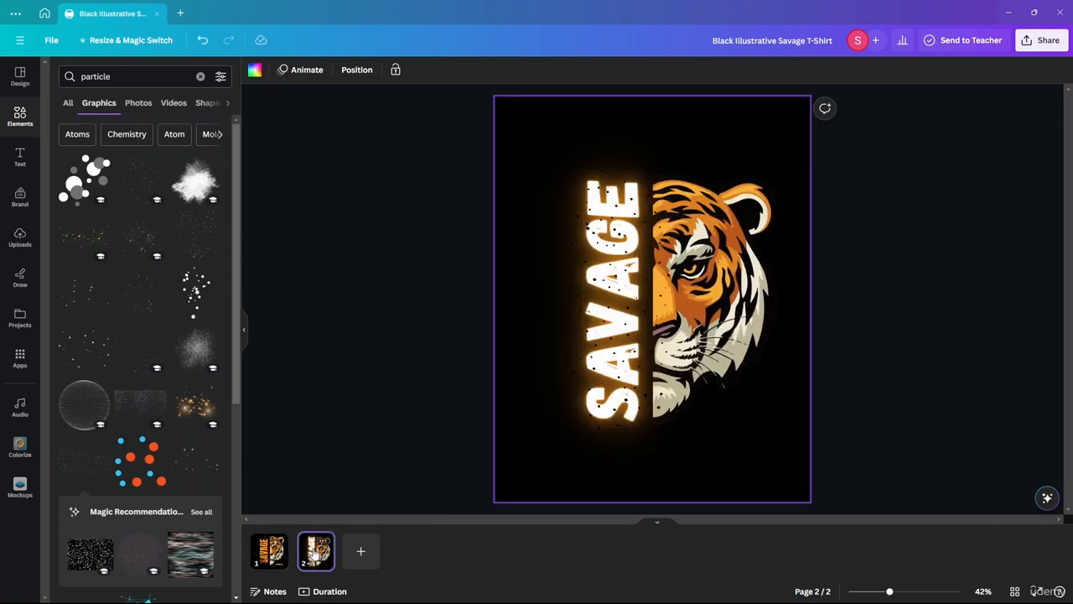
click(316, 551)
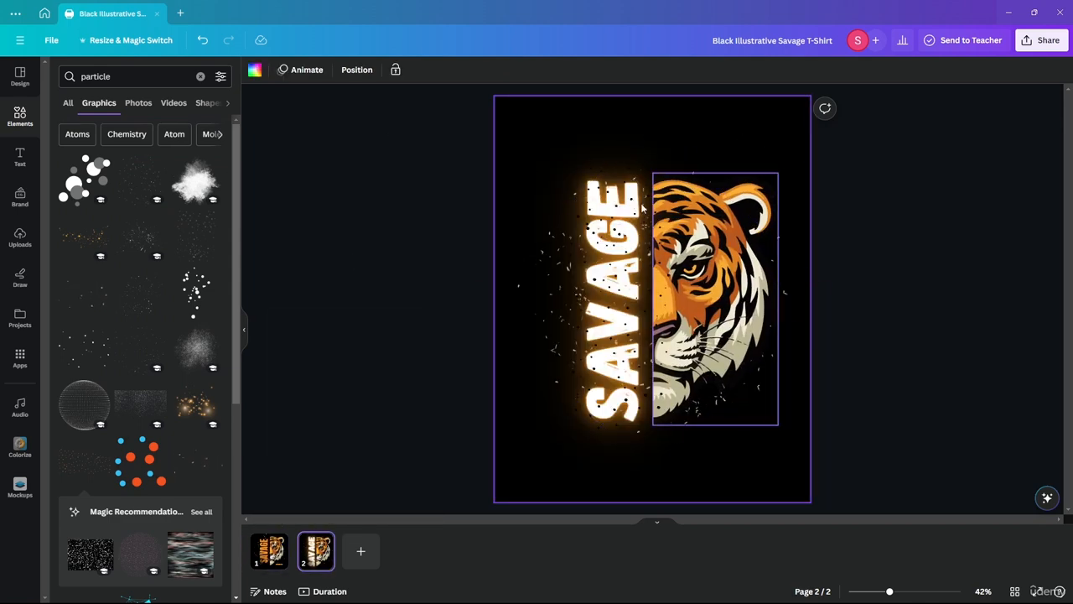
click(261, 555)
click(307, 560)
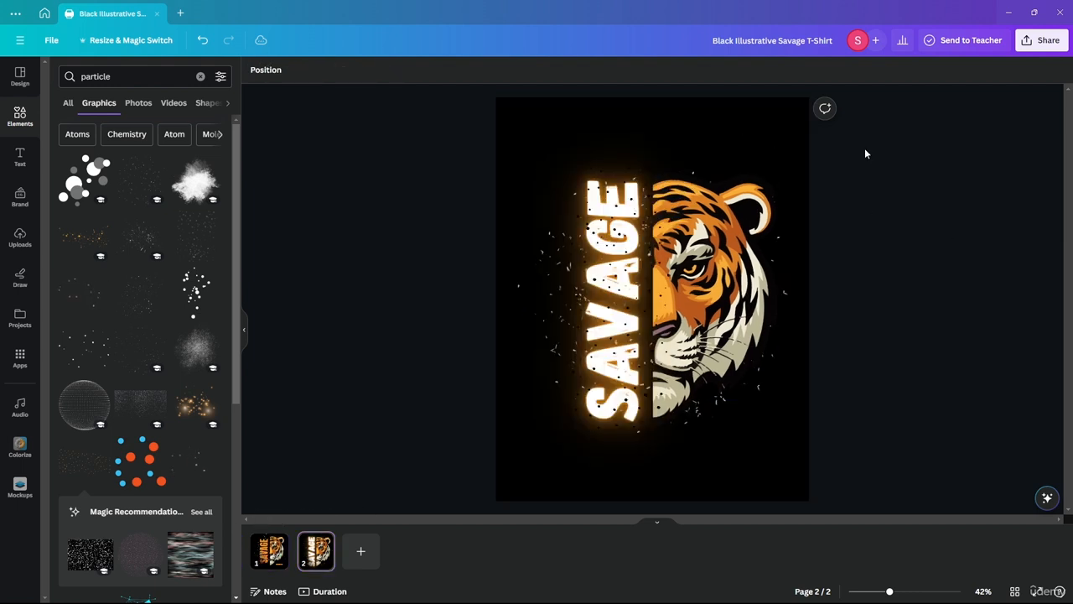
drag(864, 151, 420, 418)
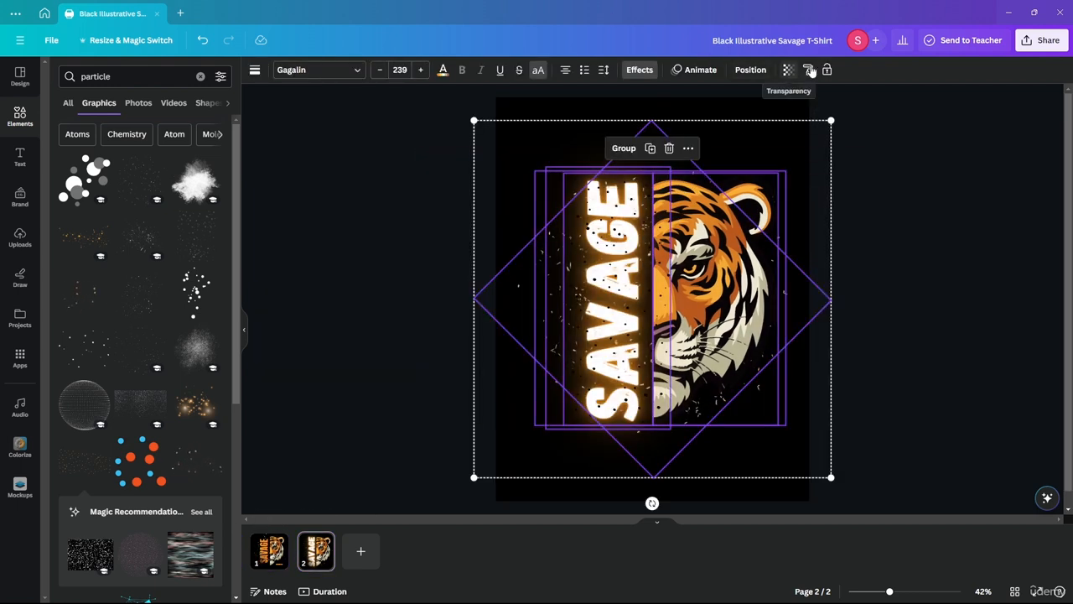
click(761, 72)
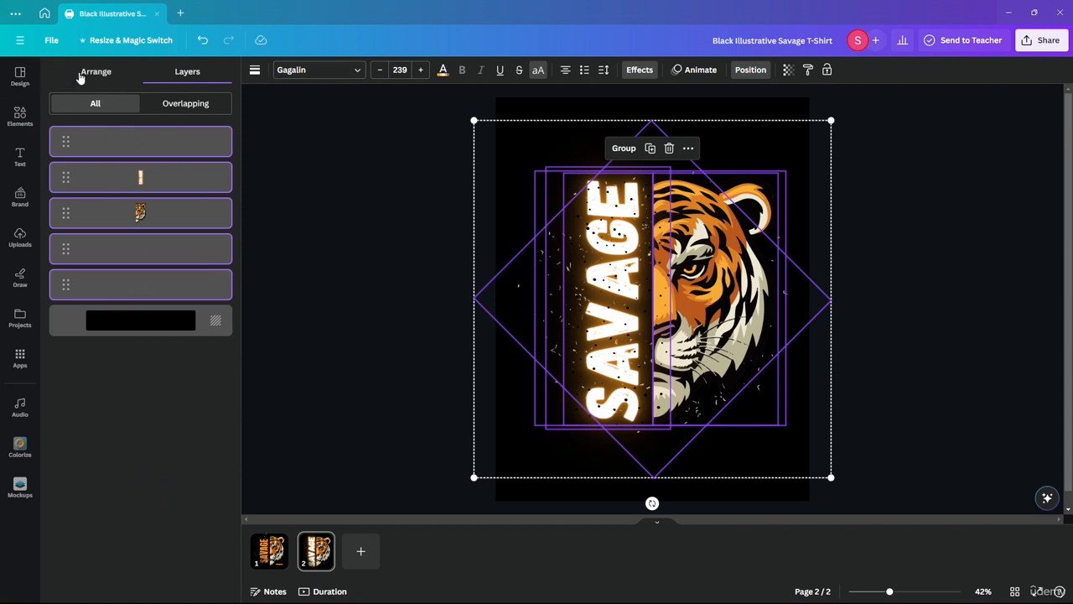
click(95, 71)
click(79, 291)
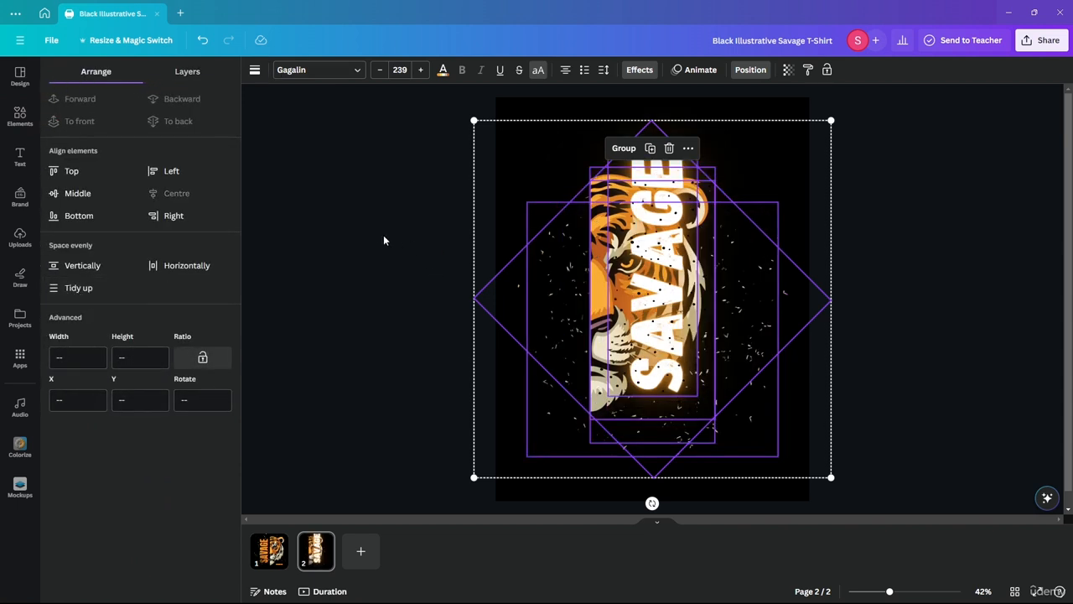
key(ctrl+z)
key(Escape)
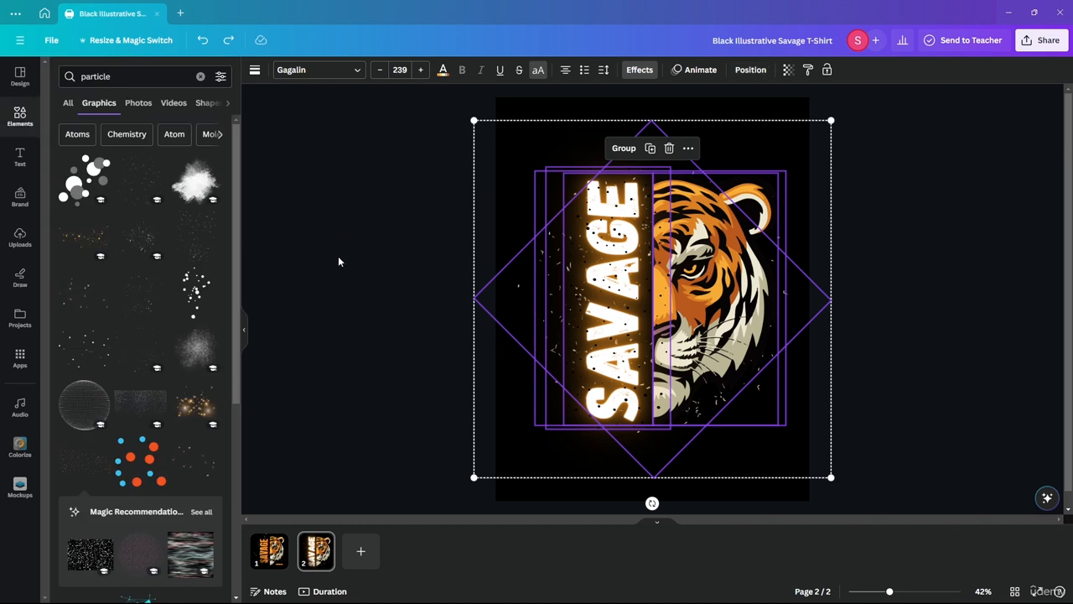
click(338, 256)
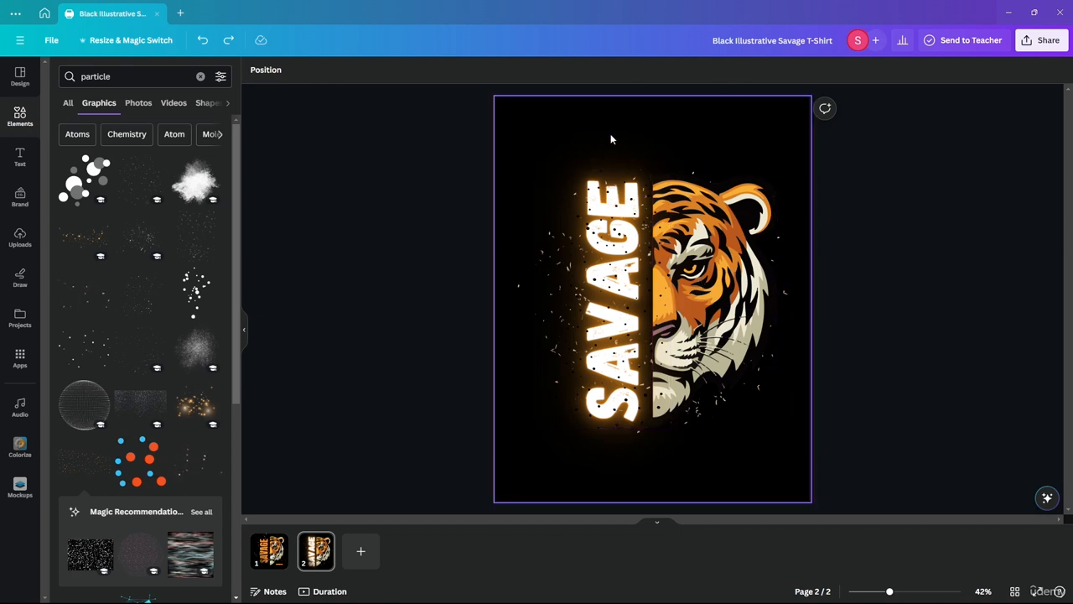
click(633, 133)
click(881, 211)
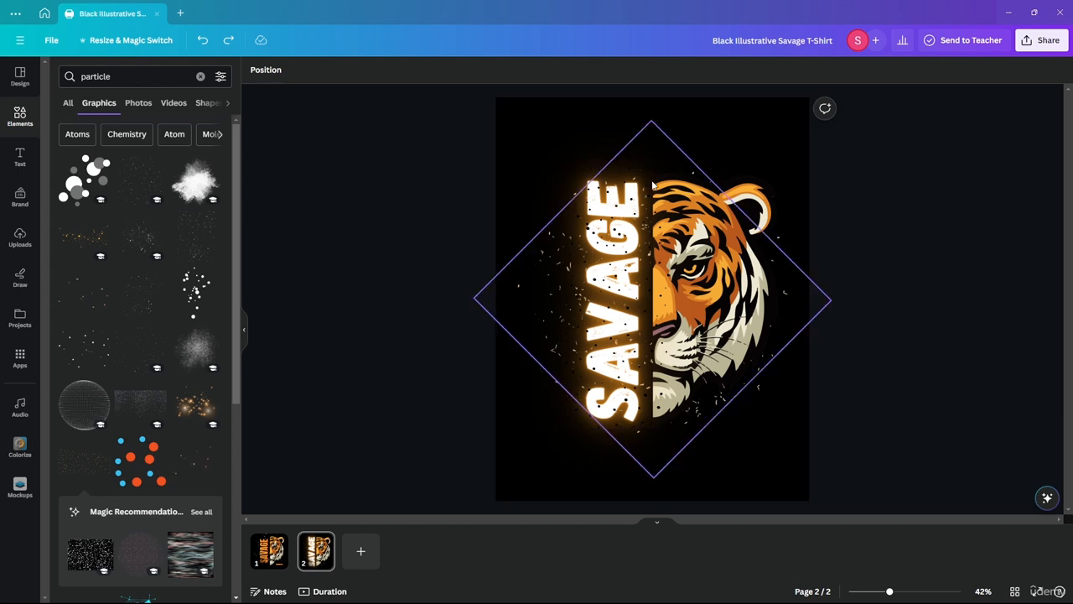
Step: Examine the PNG download options for the design, including the transparent background setting
click(1042, 40)
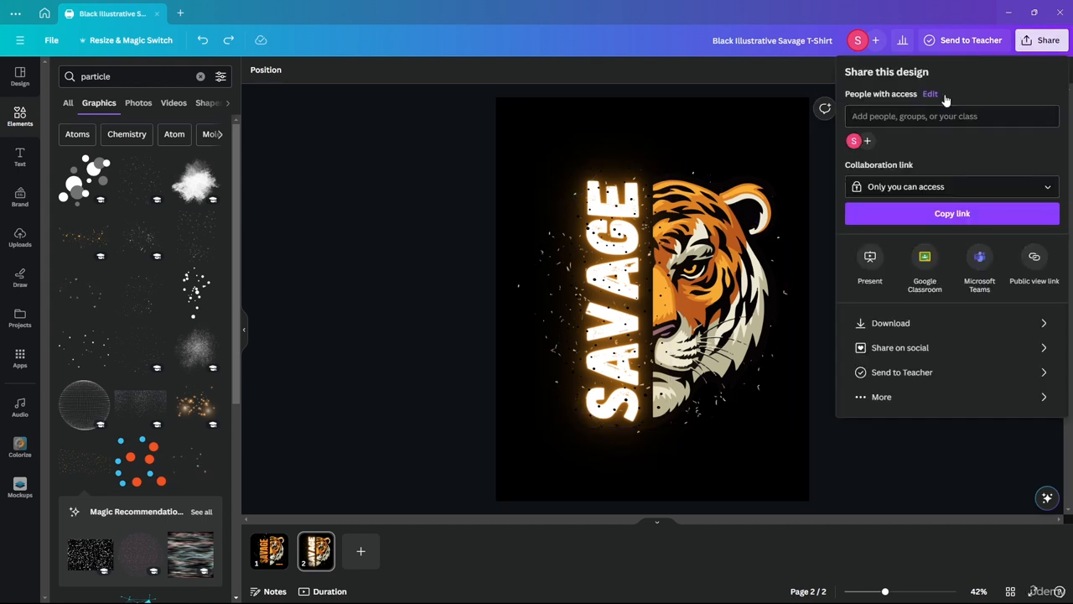
click(891, 323)
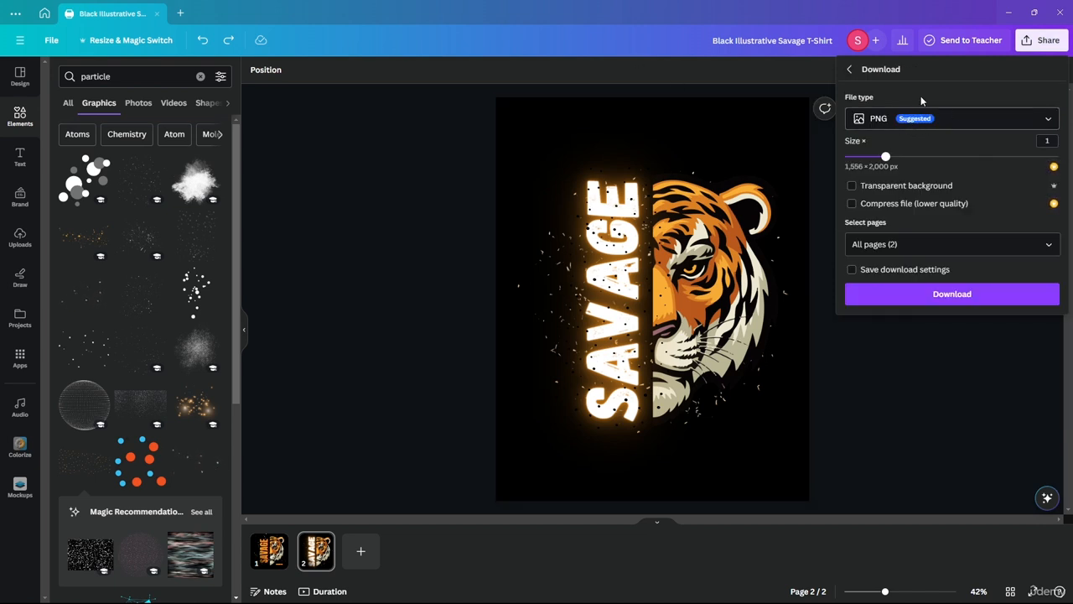
click(851, 186)
Step: Remove the black background from page 2 and from page 1
click(599, 102)
key(Delete)
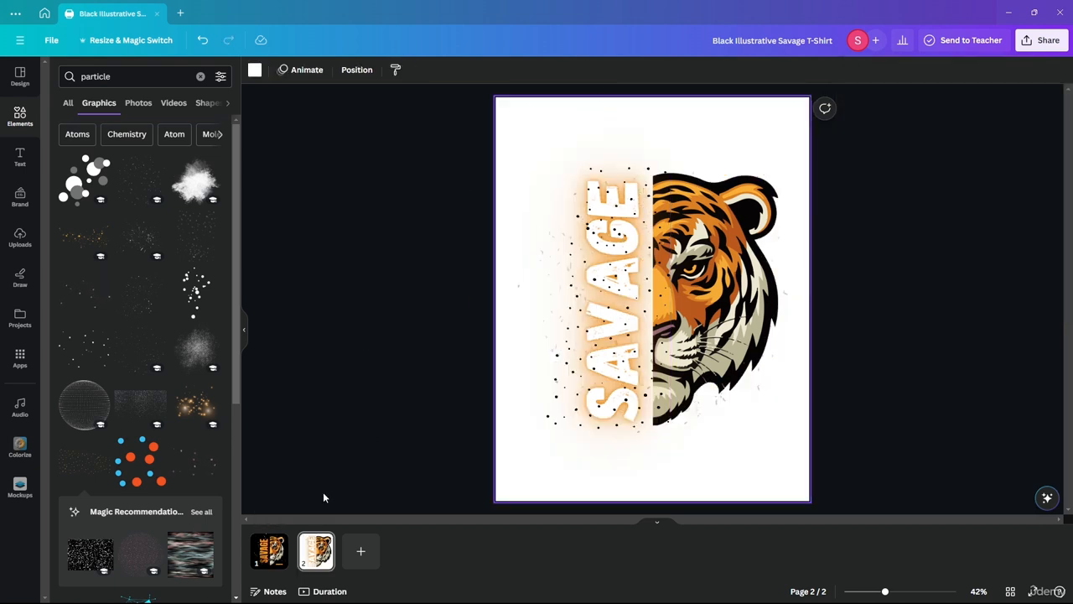
click(269, 551)
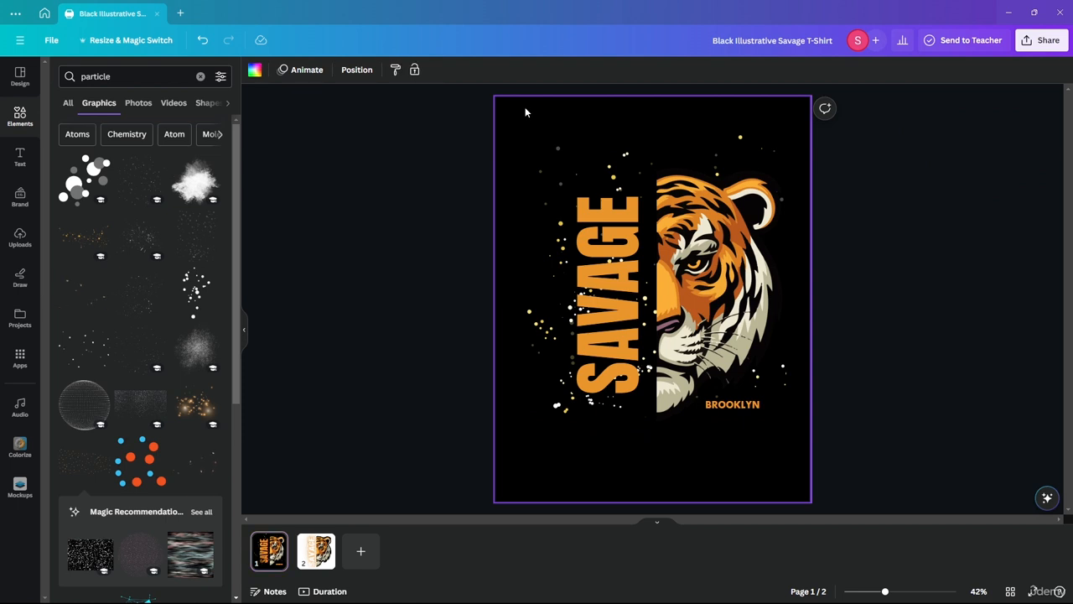
key(Delete)
click(402, 266)
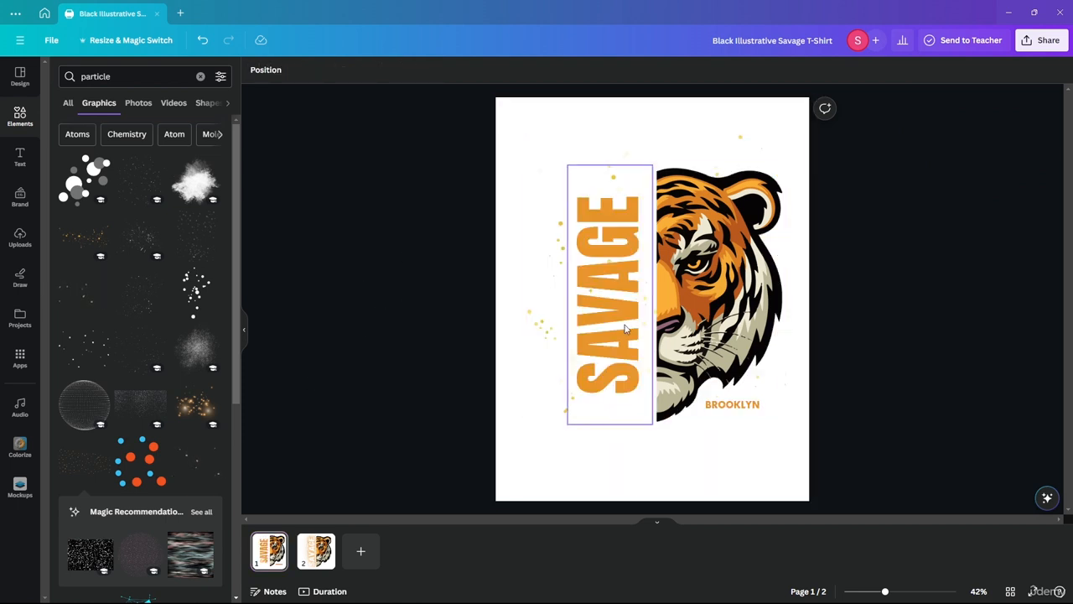
click(317, 551)
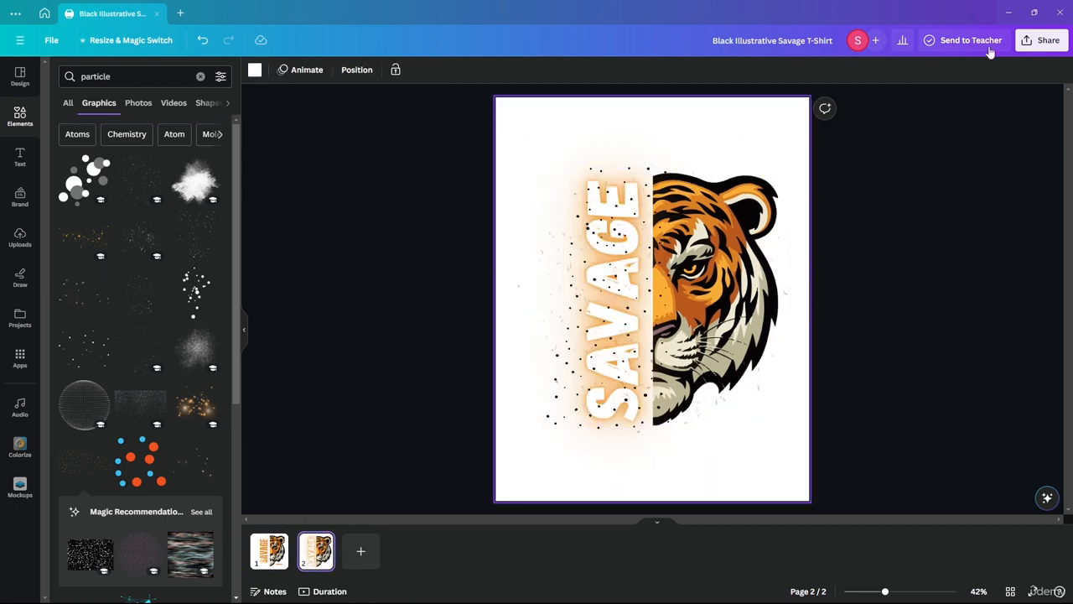
click(1042, 40)
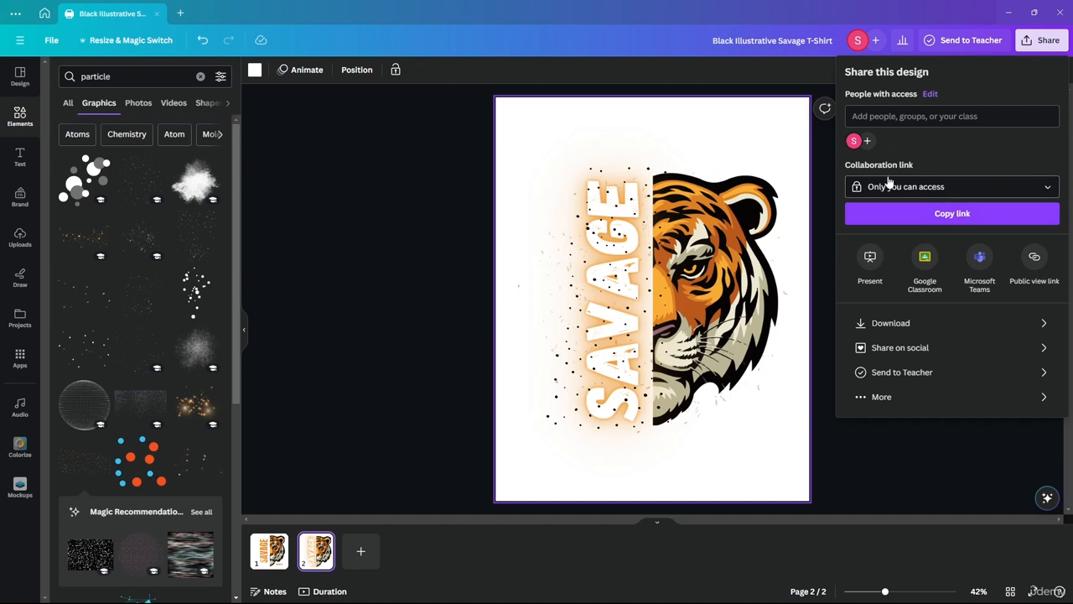
click(891, 321)
click(894, 241)
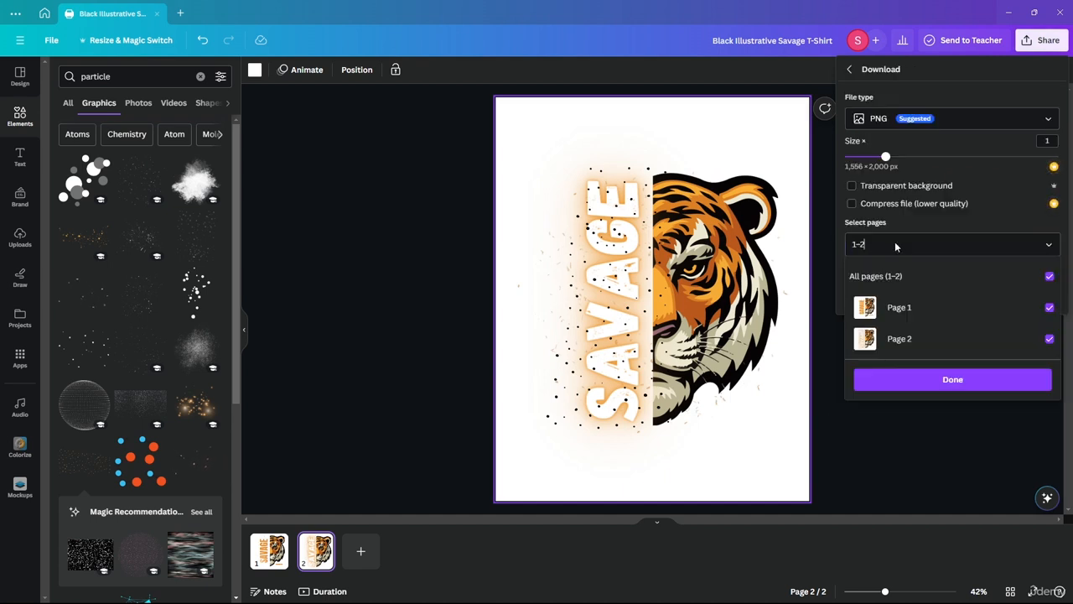
click(1050, 307)
click(367, 216)
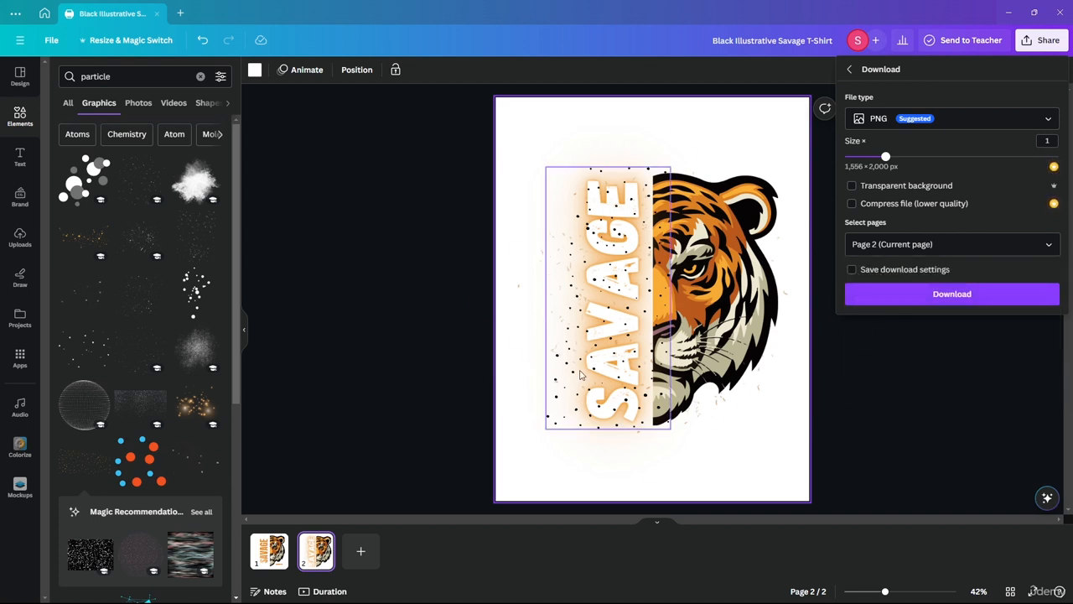
click(566, 374)
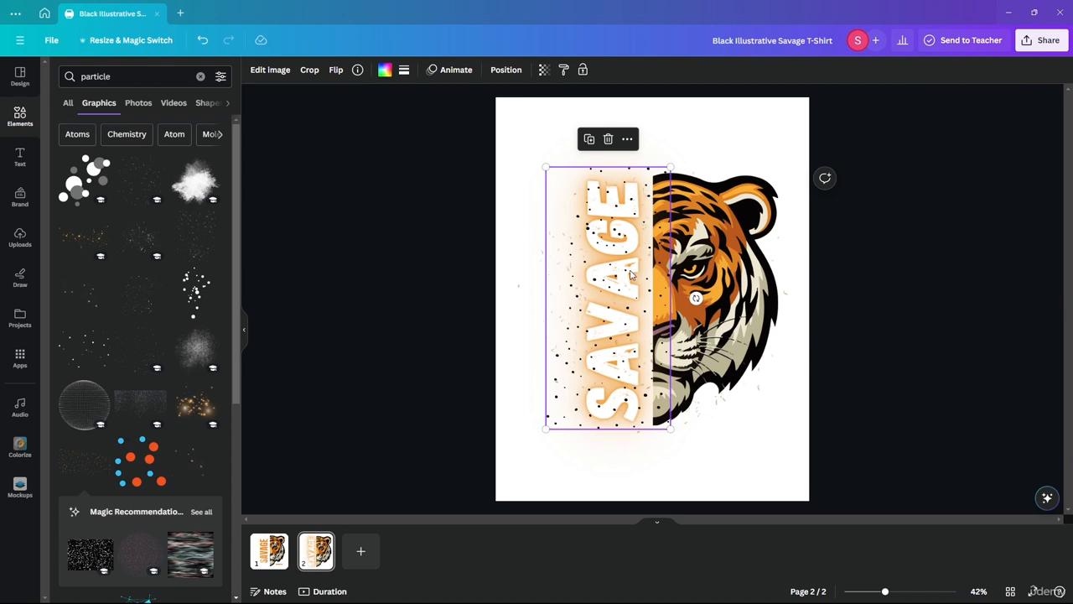
click(864, 230)
Step: Set up a PNG download with a transparent background, covering only page 2
click(317, 545)
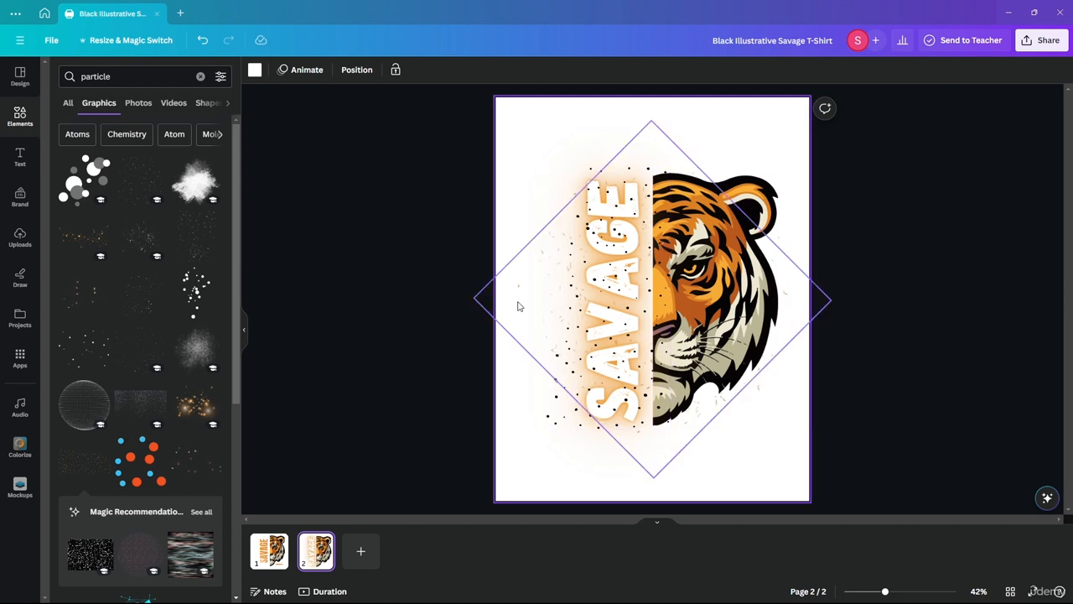
click(1038, 39)
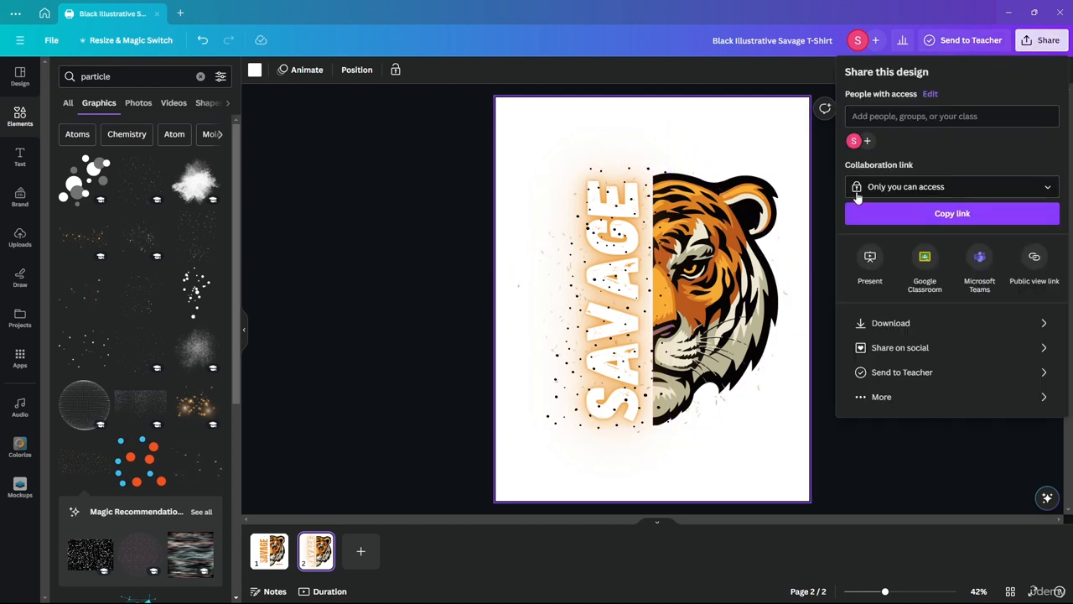
click(892, 323)
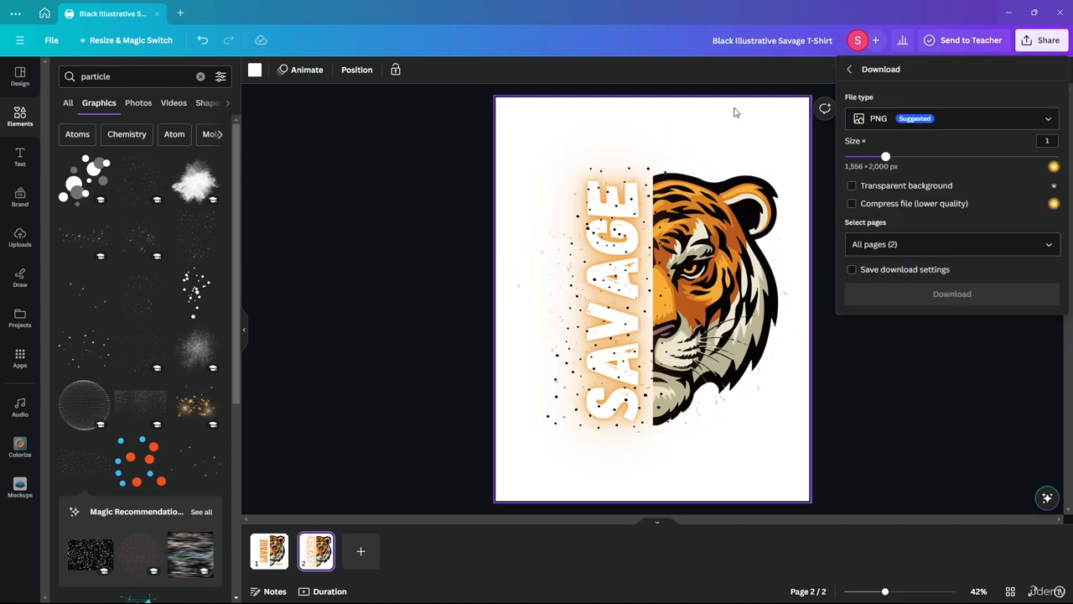
click(893, 187)
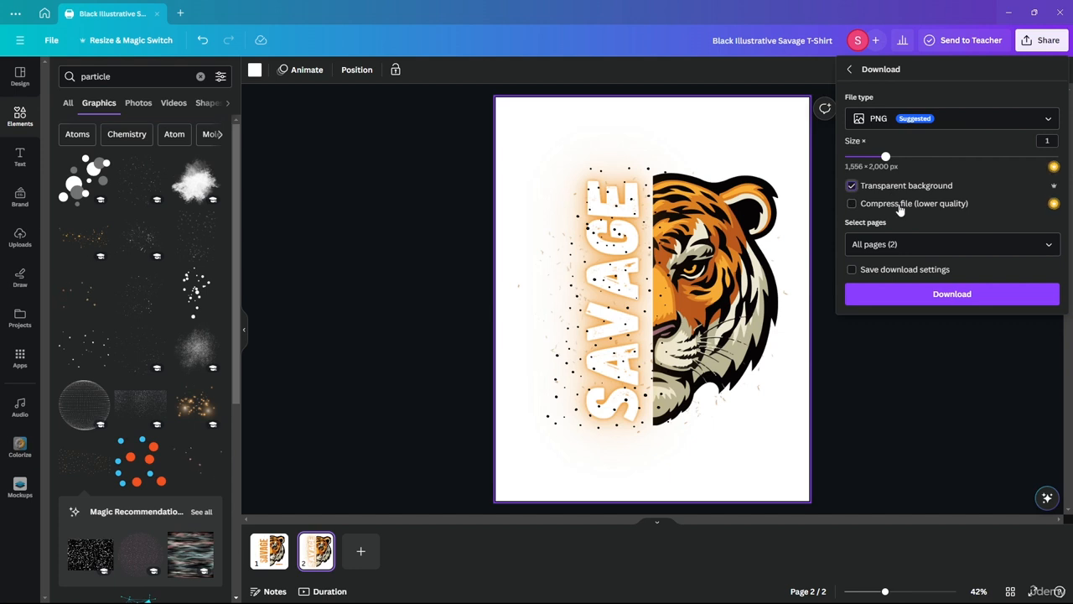
click(943, 247)
click(1049, 307)
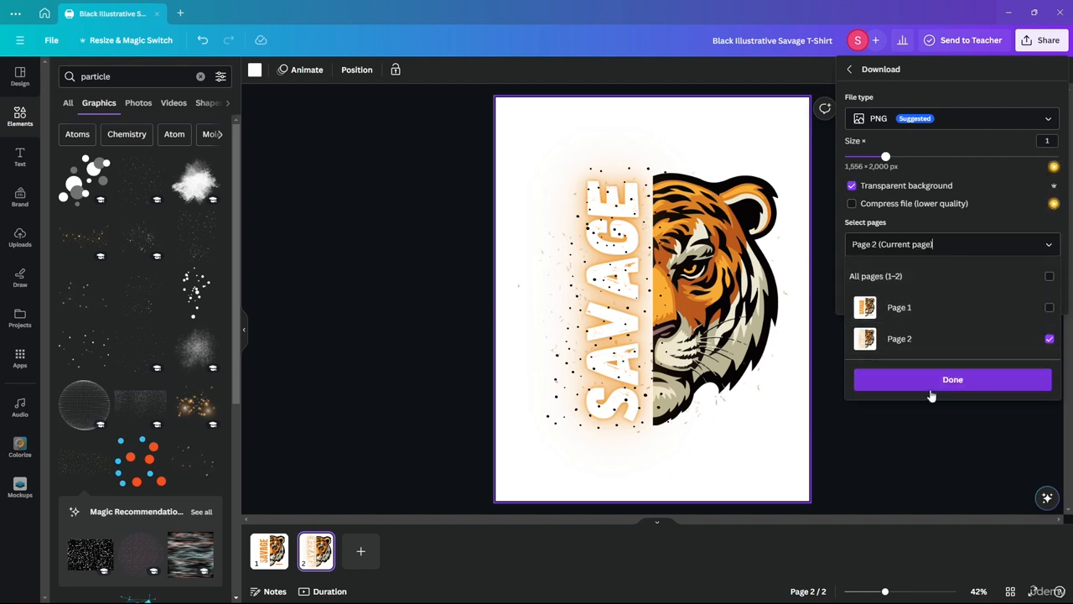
click(933, 384)
Step: Download the design and save it as Black Illustrative Savage T-Shirt.png in the Resources folder, showing the folder's contents as tiles
click(894, 297)
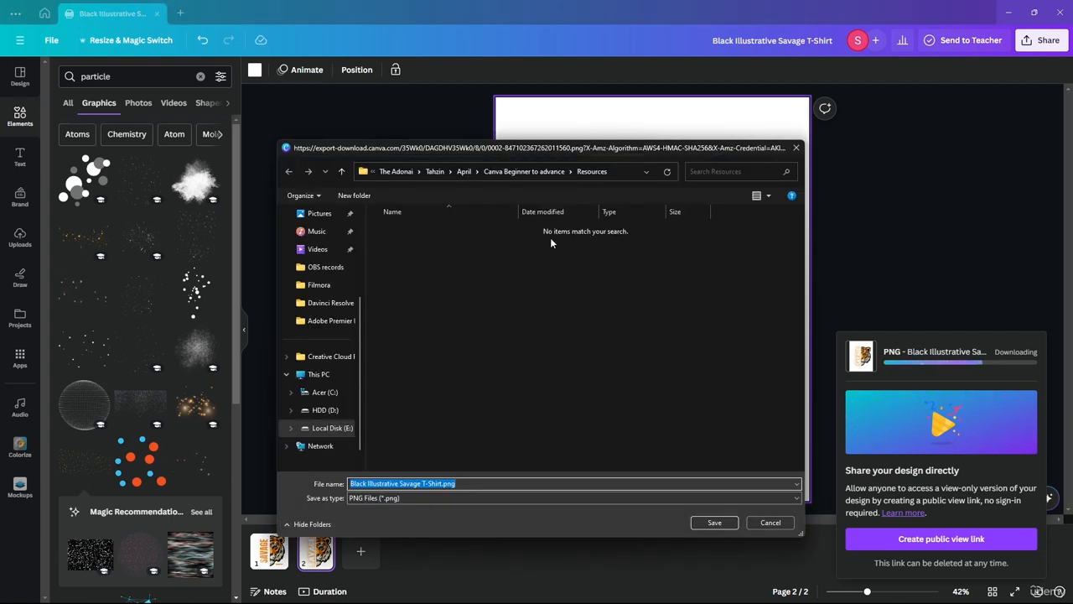
right_click(456, 296)
mouse_move(515, 308)
click(608, 379)
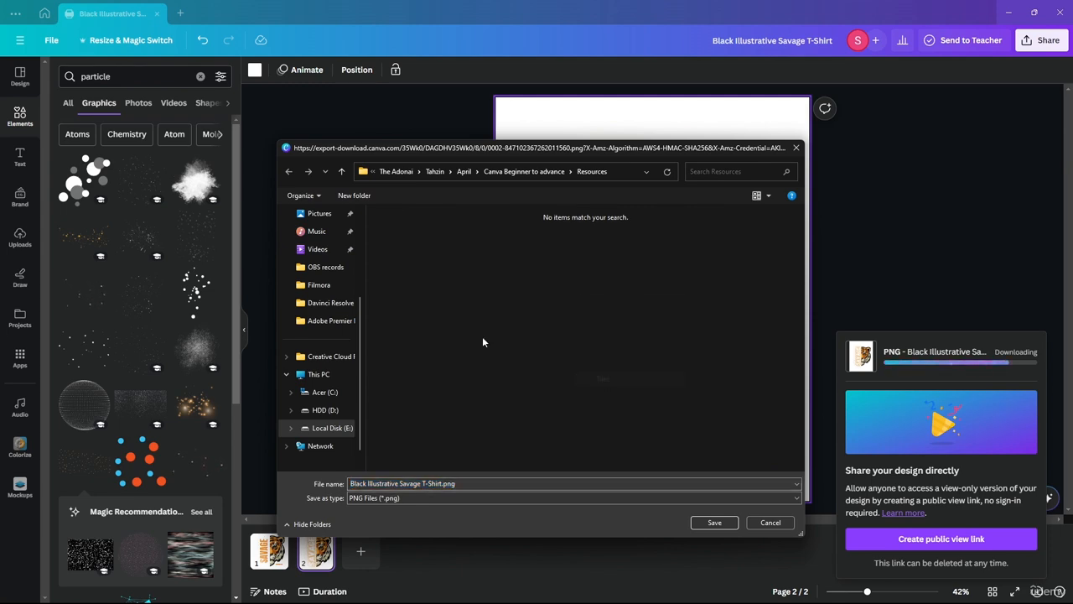
click(719, 523)
click(878, 201)
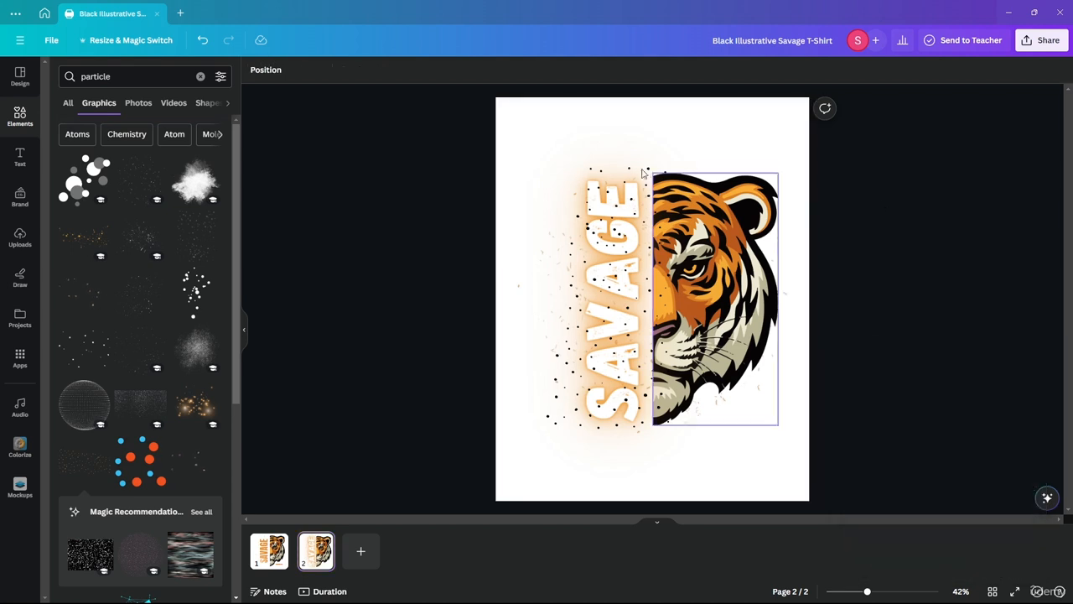
Step: Add a blank third page and open the full collection of Apparel mockups
click(361, 550)
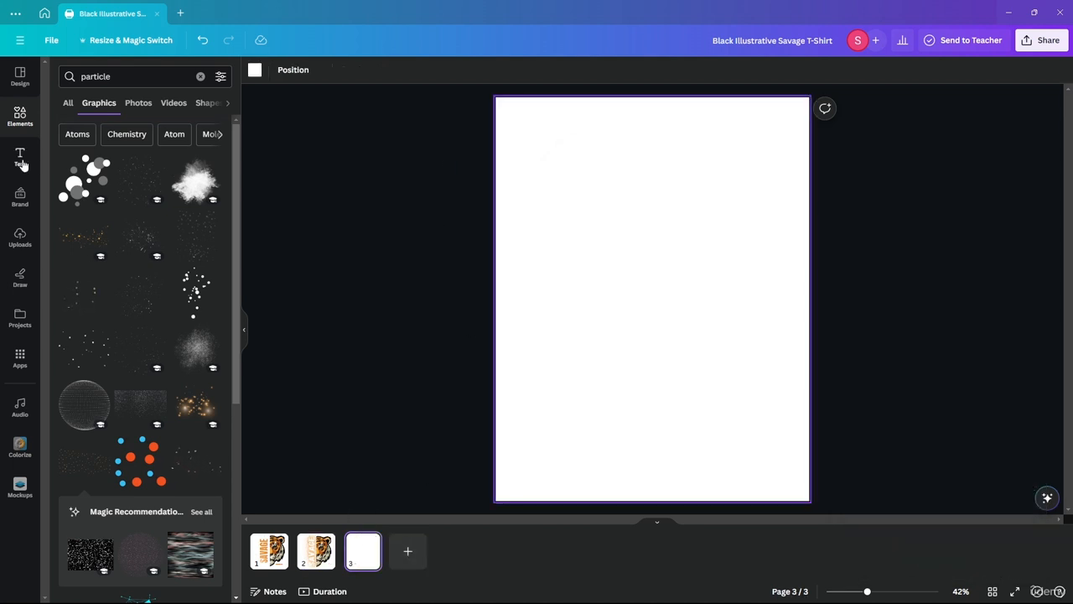
click(19, 486)
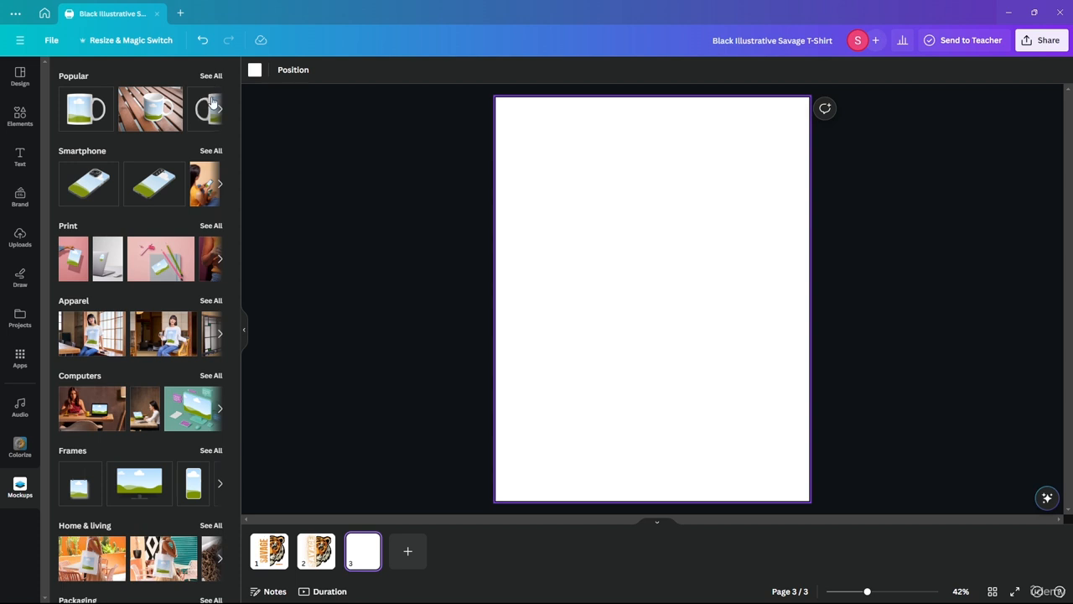
click(210, 300)
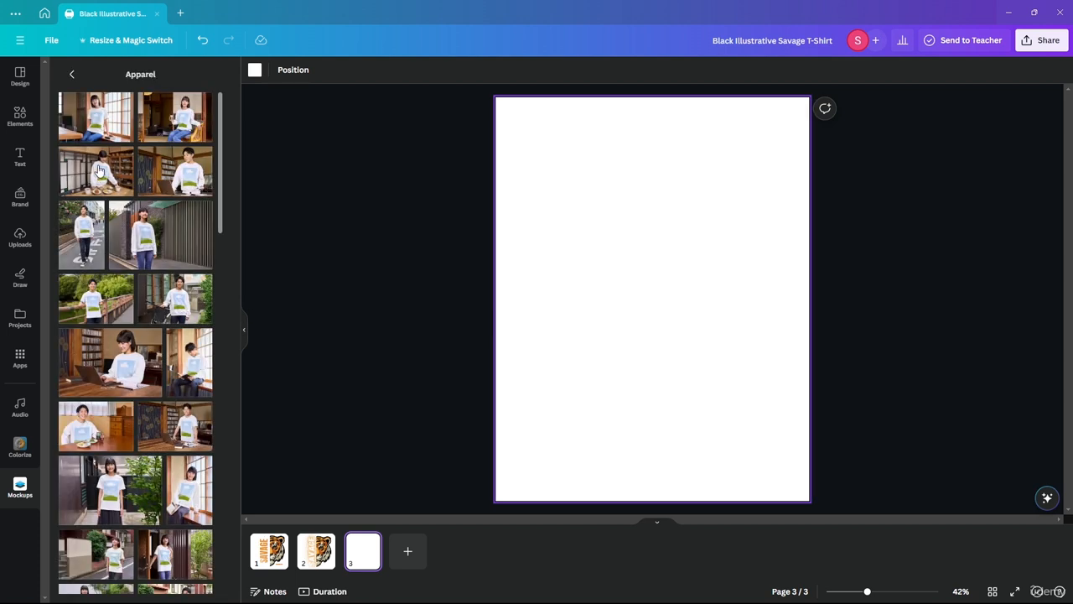
Step: Browse the Apparel mockups for a suitable T-shirt to show the design on
scroll(98, 170, down, 5)
scroll(149, 136, down, 5)
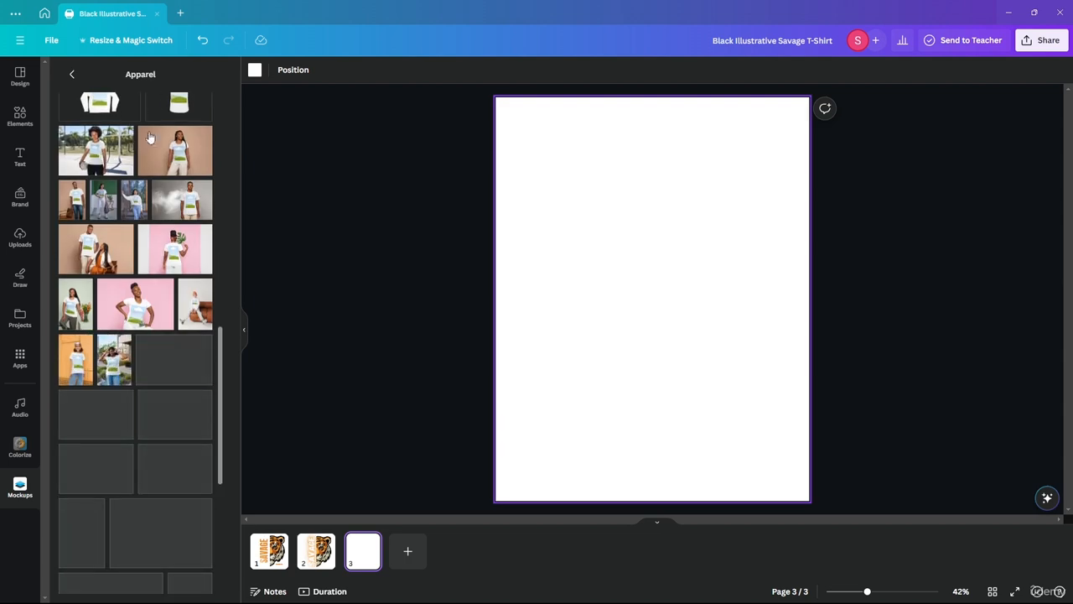
scroll(149, 125, down, 5)
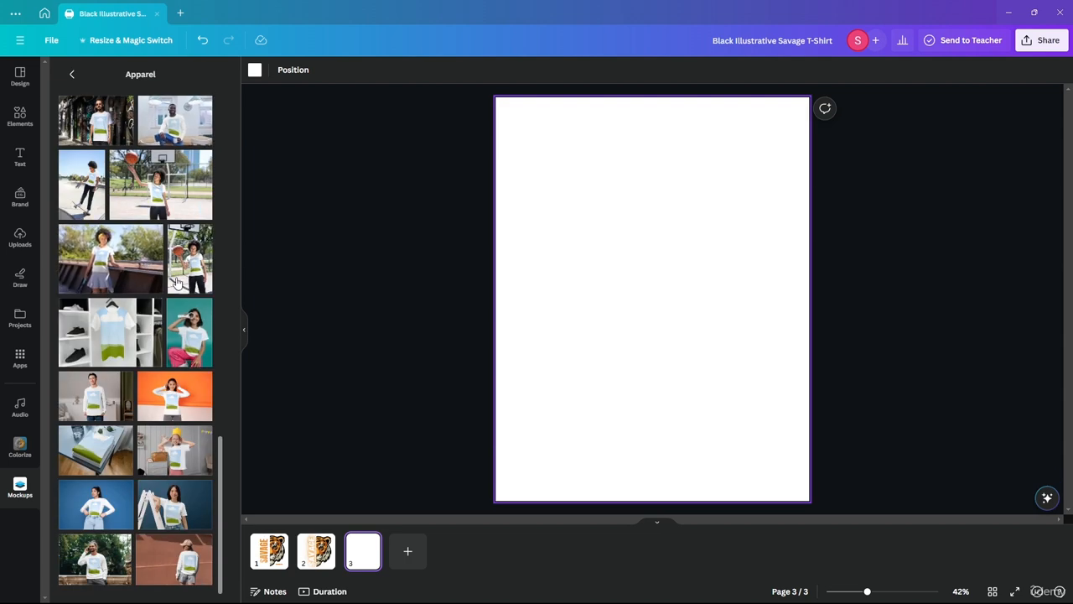
scroll(107, 350, up, 3)
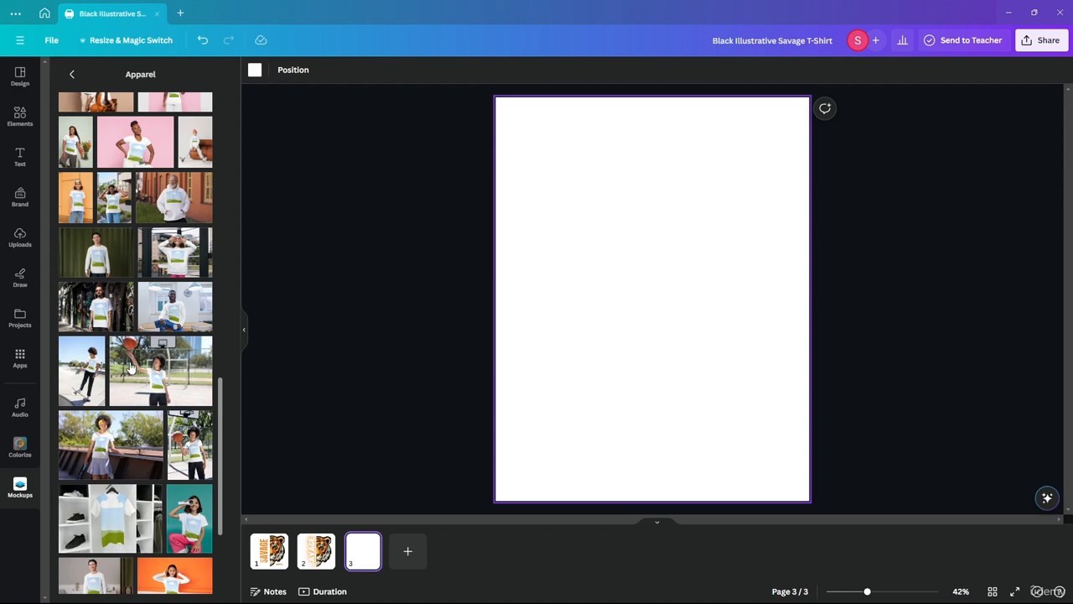
scroll(132, 367, up, 8)
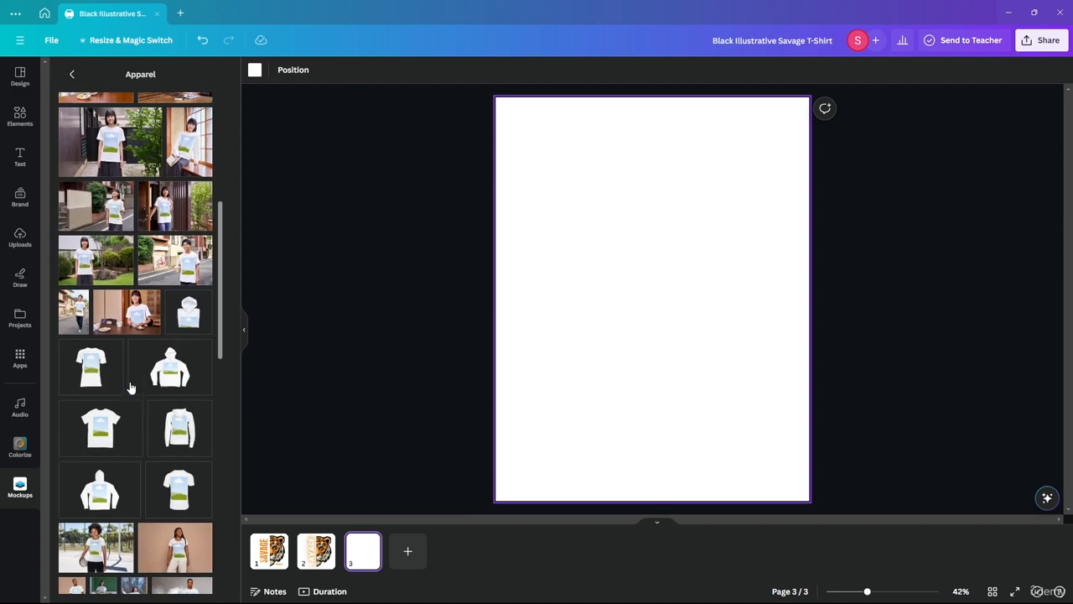
scroll(129, 418, up, 8)
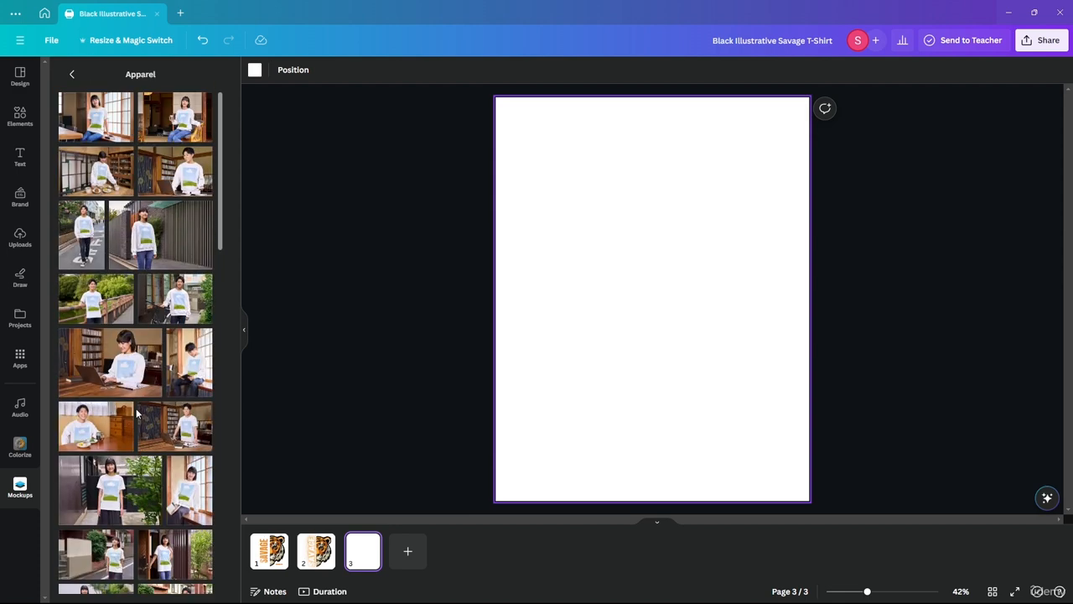
scroll(137, 413, down, 15)
scroll(136, 414, down, 1)
scroll(117, 407, down, 5)
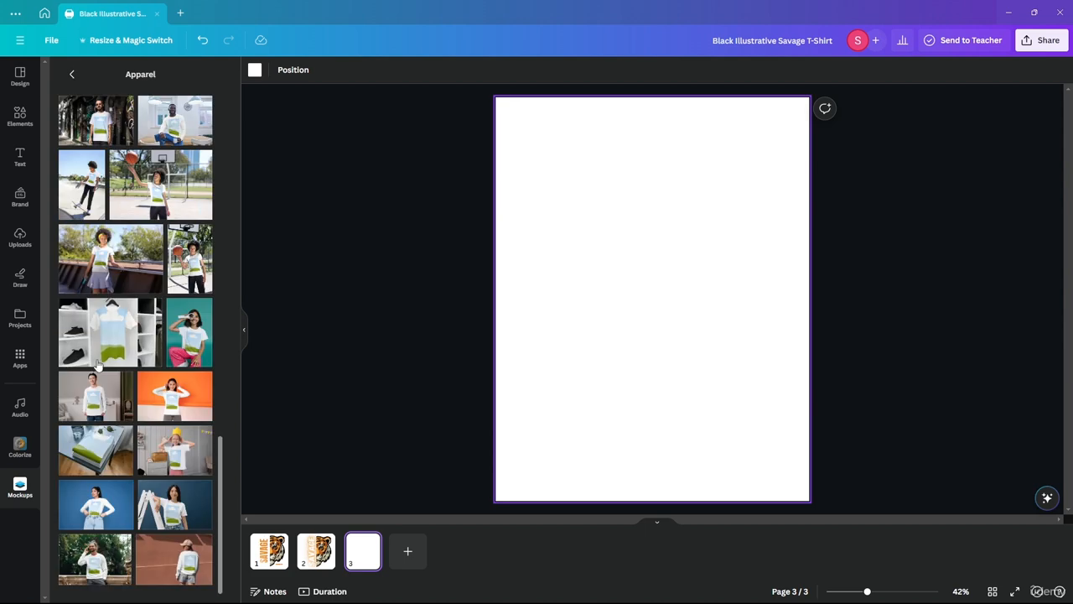
scroll(113, 405, up, 10)
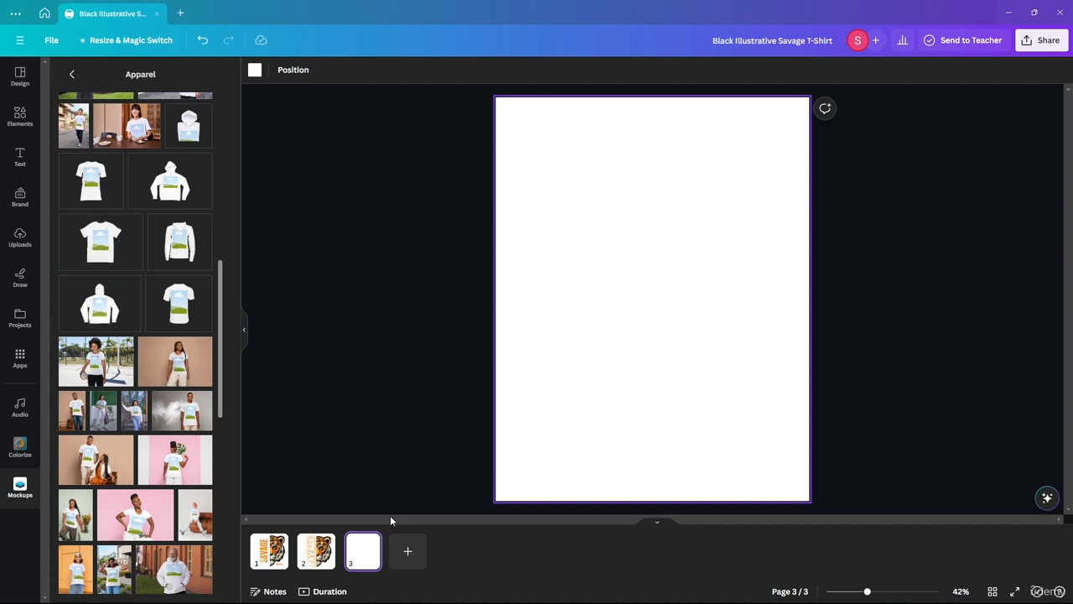
Step: Place a single flat white T-shirt mockup on page 3, in the upper left area of the page
drag(640, 334, 721, 387)
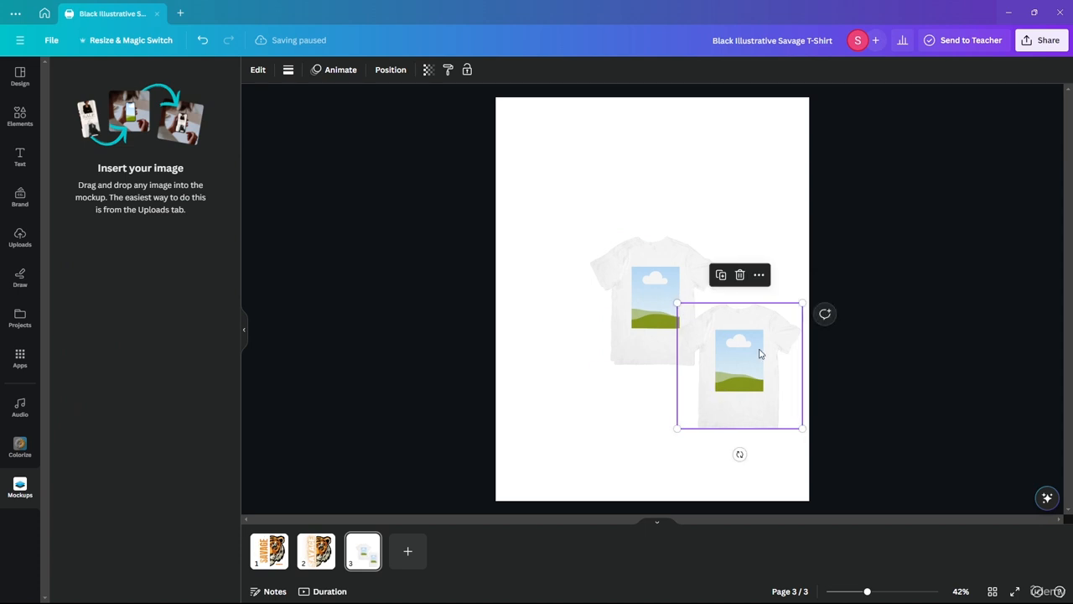
drag(778, 343, 663, 251)
drag(622, 305, 597, 225)
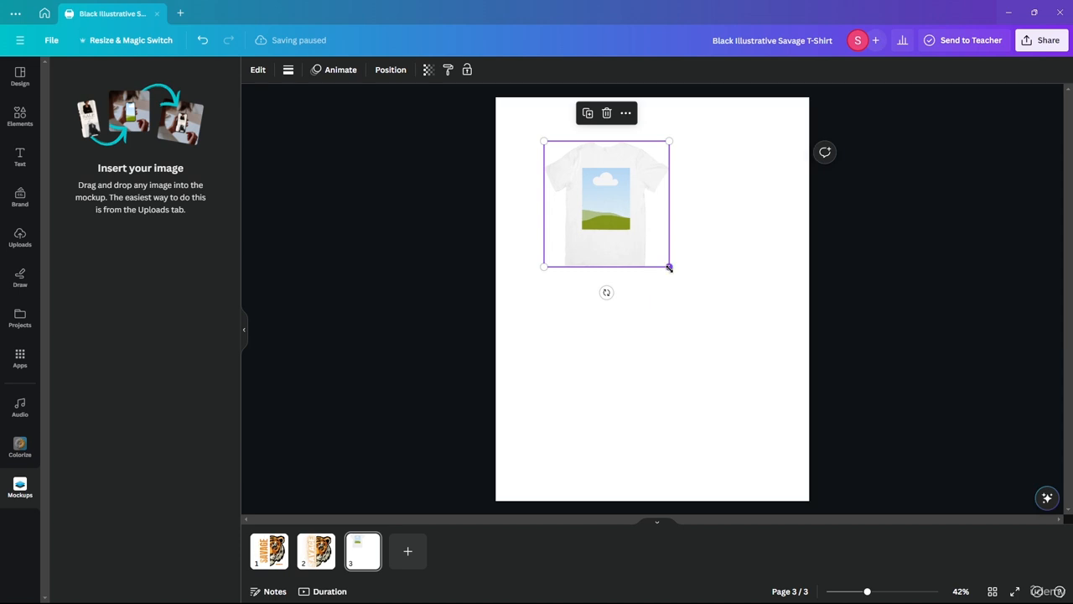
Step: Enlarge the T-shirt mockup to the full page width of 14 in and centre it vertically on page 3
drag(669, 267, 797, 426)
drag(730, 330, 681, 331)
drag(761, 407, 807, 457)
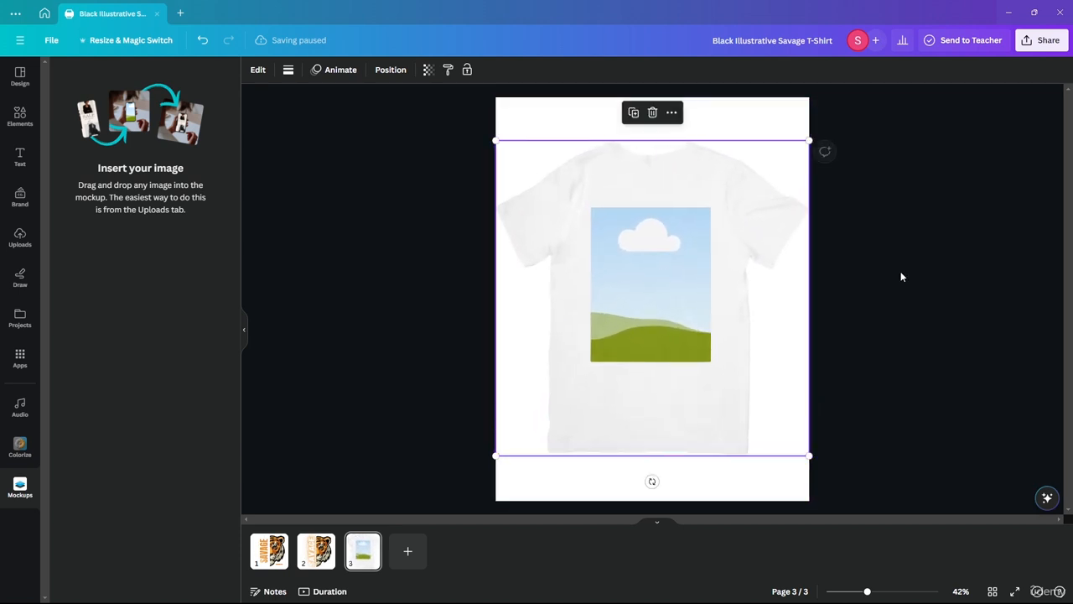
click(900, 276)
mouse_move(682, 306)
mouse_down()
mouse_move(680, 330)
mouse_move(681, 297)
mouse_up()
click(390, 70)
click(75, 193)
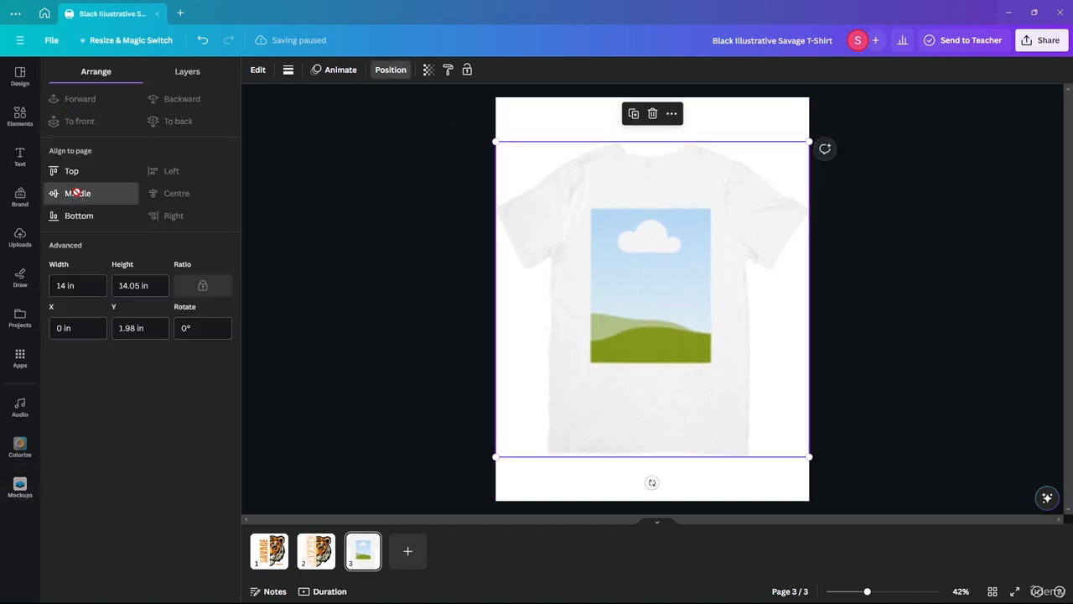
click(587, 287)
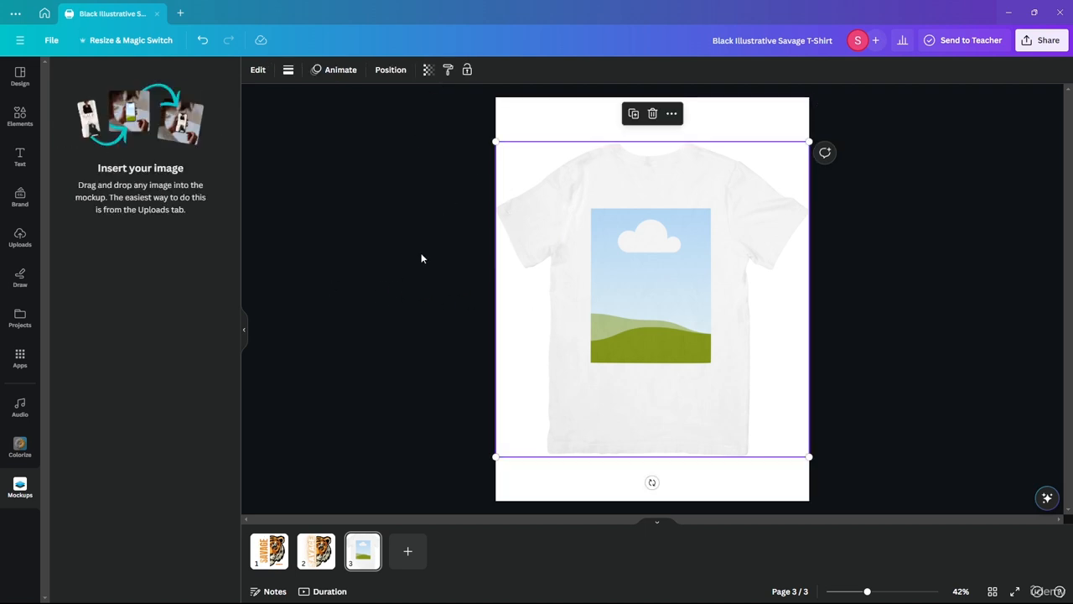
Step: Upload Black Illustrative Savage T-Shirt.png and insert it into the image area of the T-shirt mockup on page 3
click(316, 551)
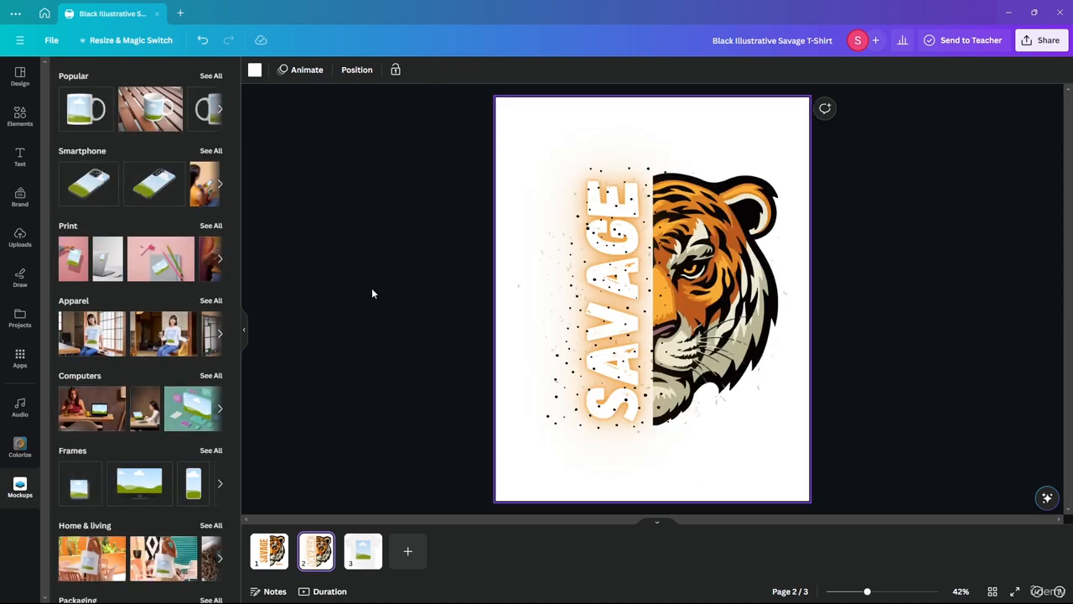
click(363, 551)
click(670, 270)
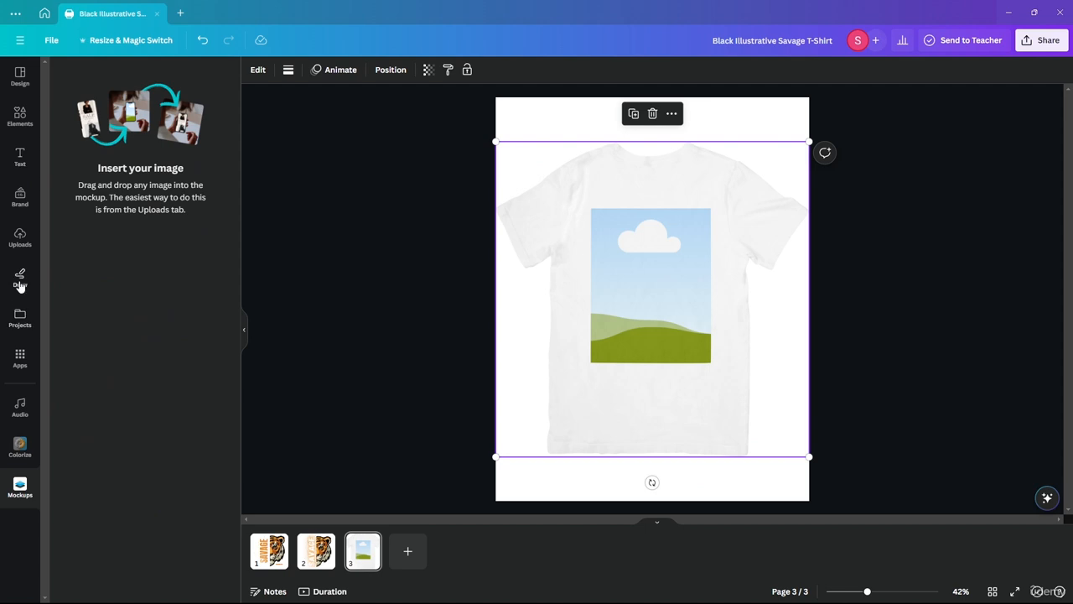
click(21, 237)
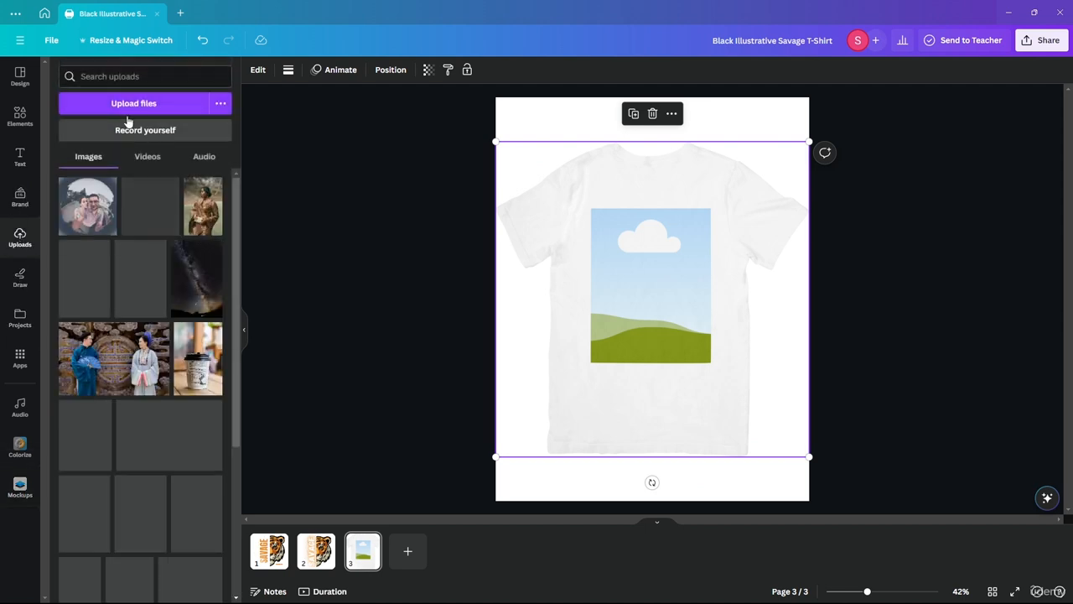
click(124, 103)
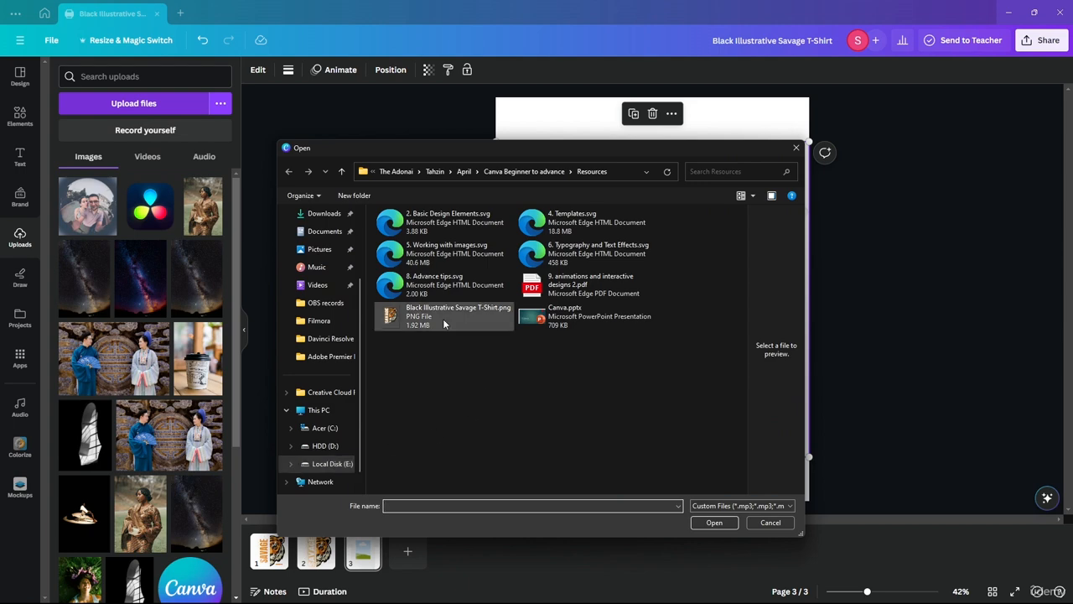
click(384, 323)
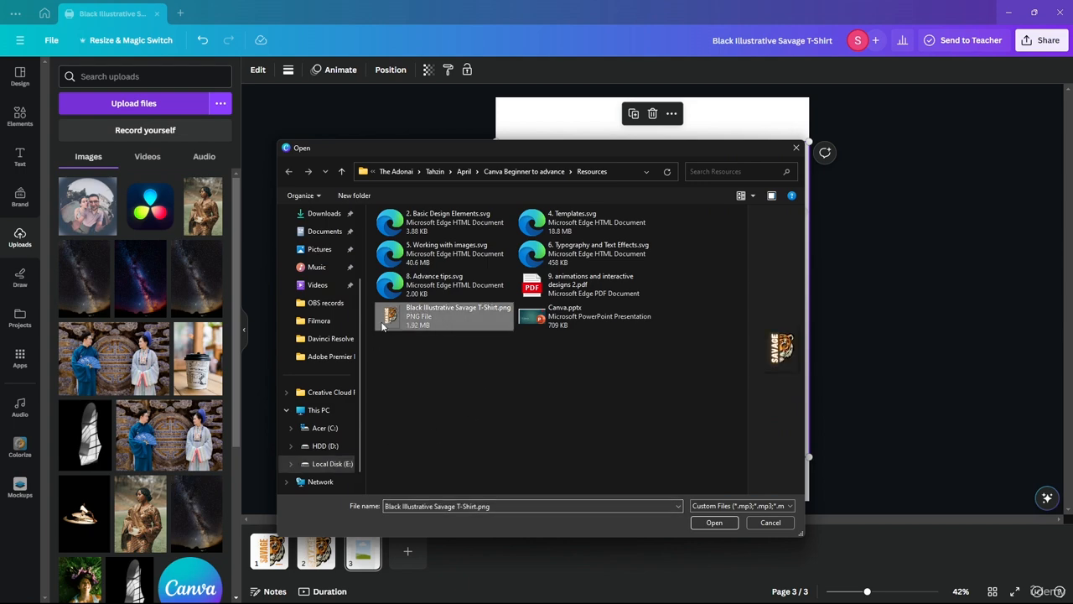
click(705, 522)
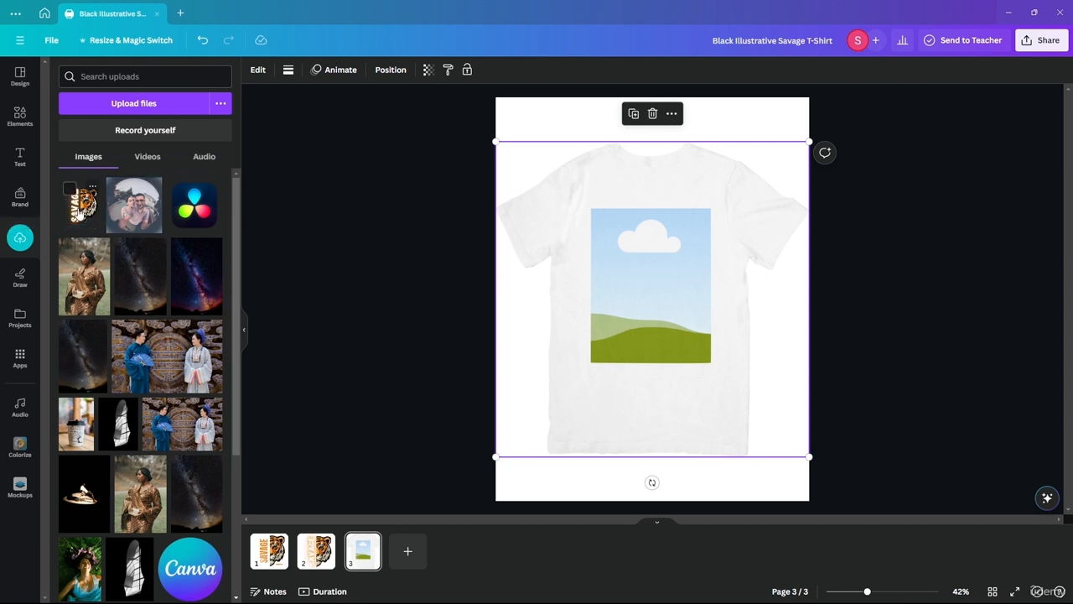
drag(69, 196, 643, 274)
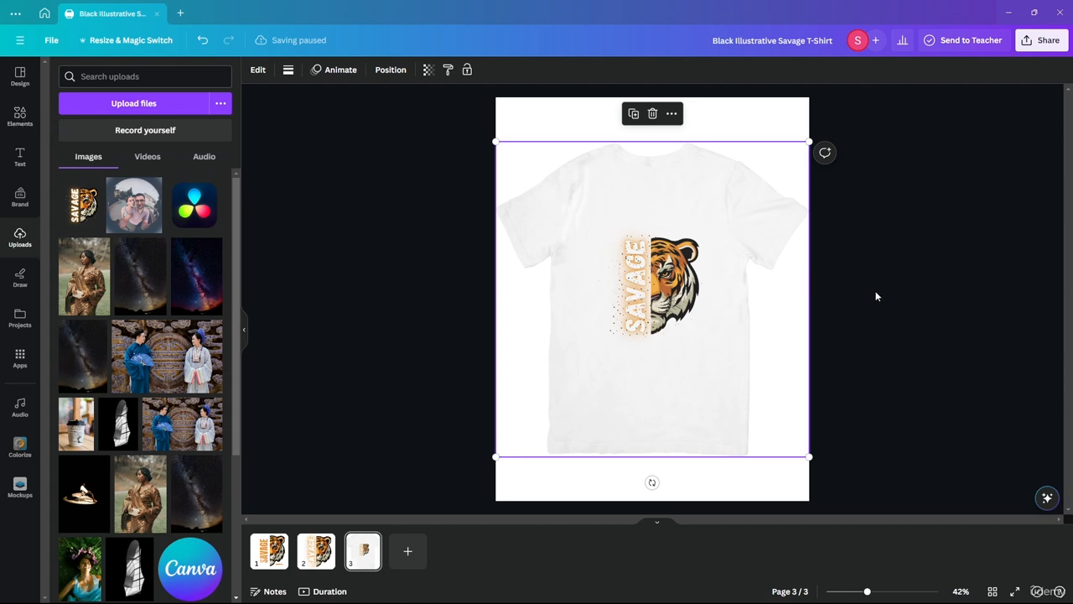
Step: Apply the Rise animation, playing on enter, to the T-shirt mockup on page 3
click(893, 309)
mouse_move(866, 594)
mouse_down()
mouse_move(910, 589)
mouse_move(865, 591)
mouse_up()
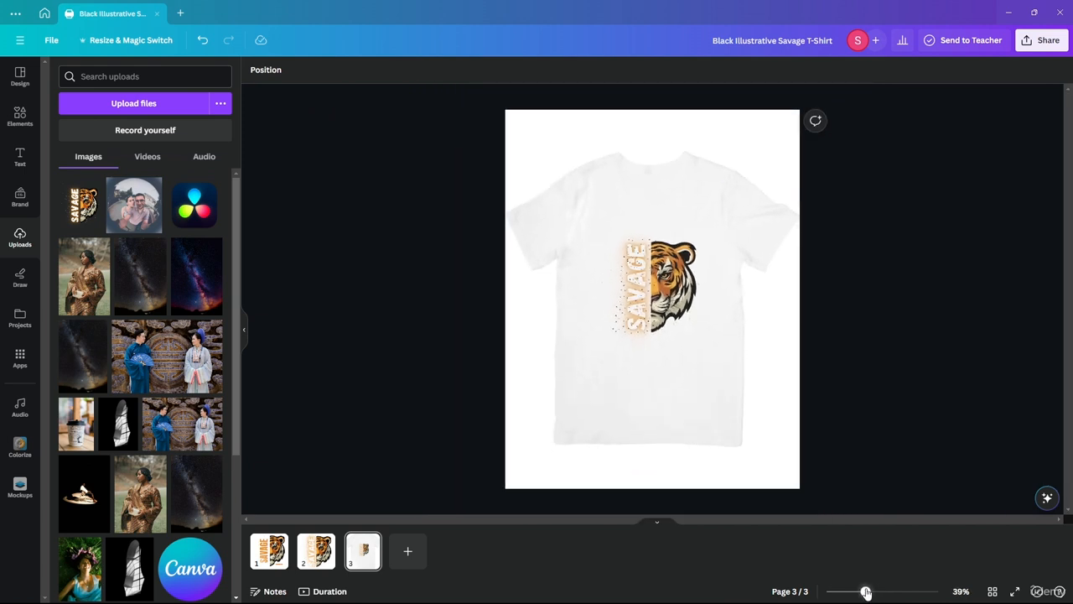
click(669, 285)
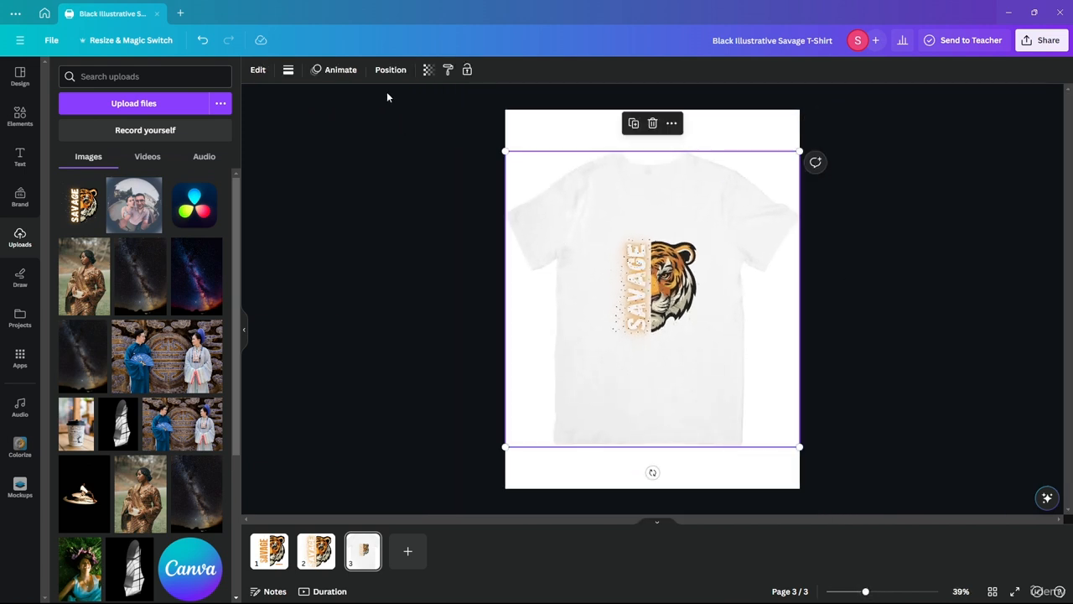
click(427, 70)
drag(399, 122, 524, 130)
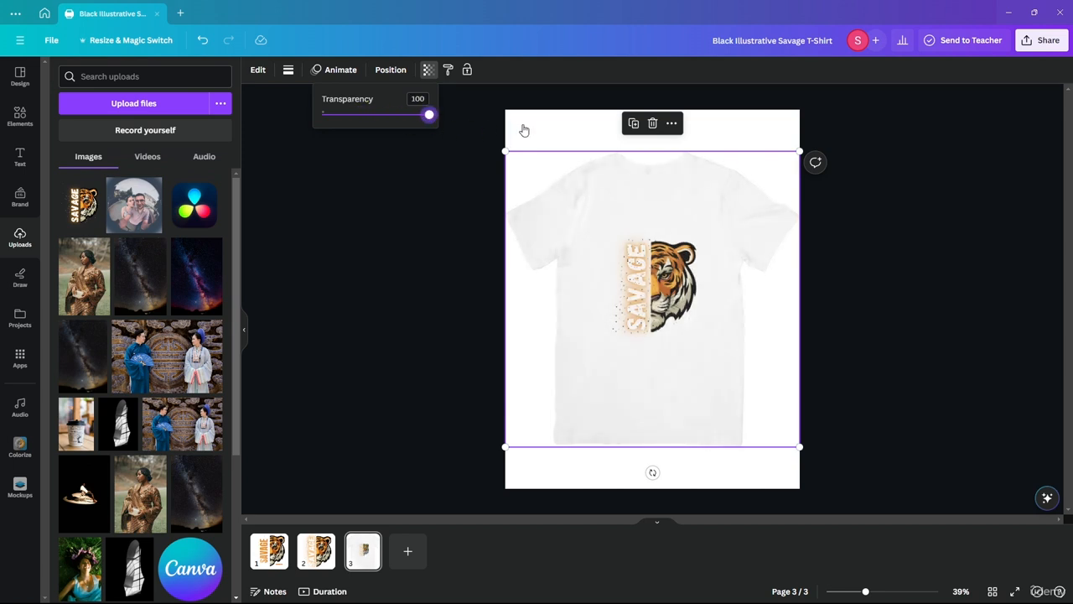
click(335, 69)
click(130, 258)
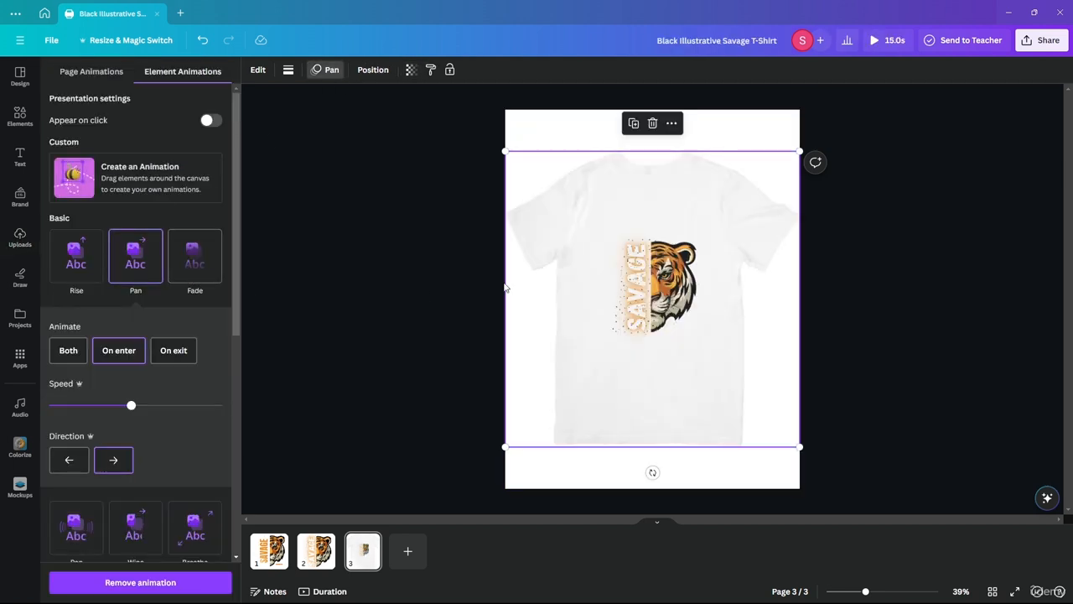
click(65, 264)
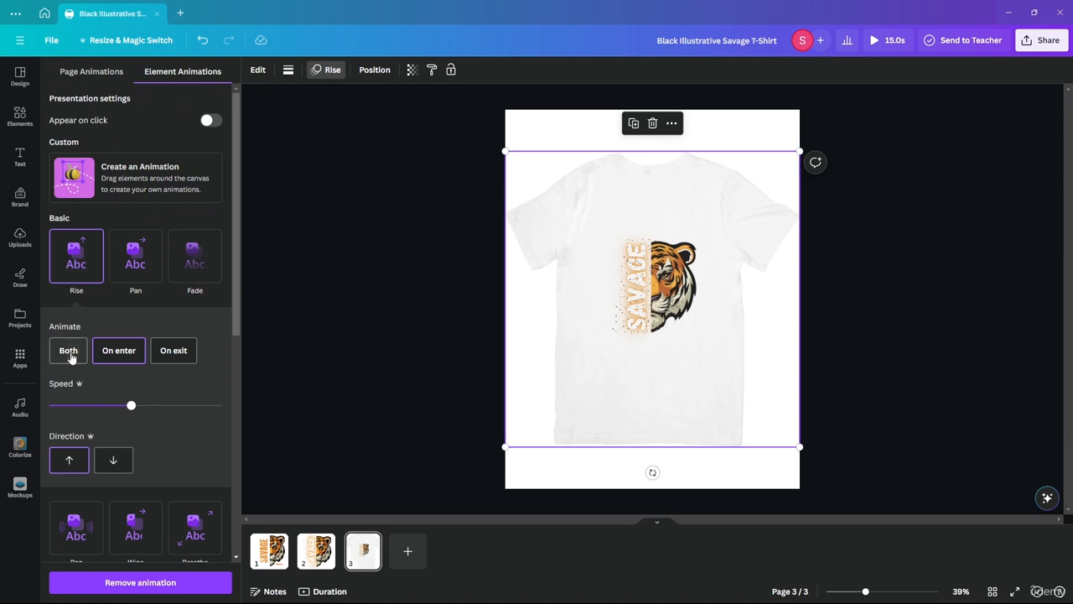
click(415, 298)
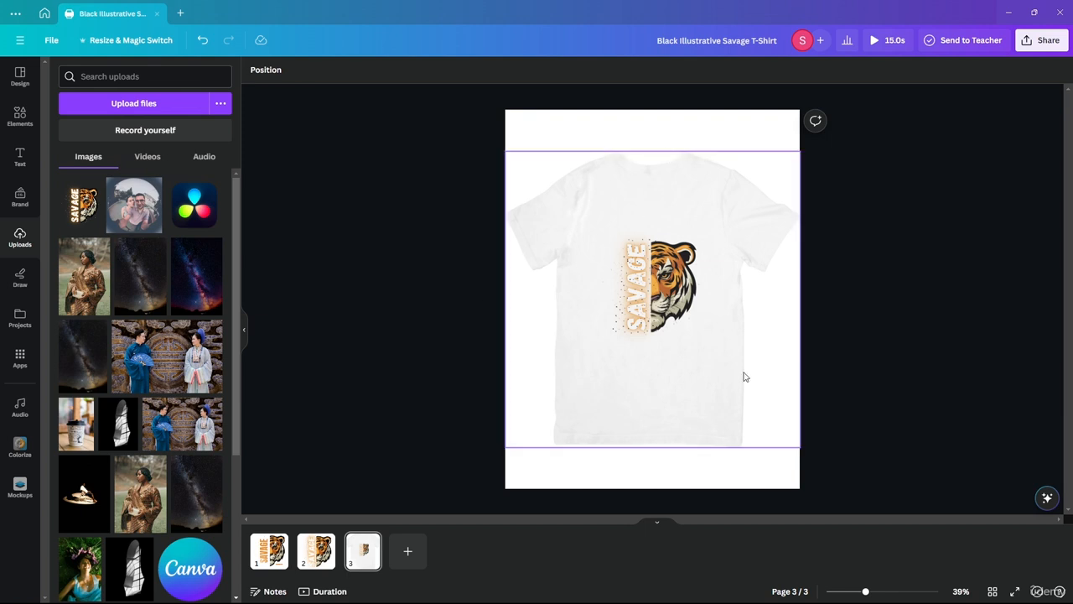
Step: Compare the original Savage design on page 1 with the recreated version on page 2 and the T-shirt mockup on page 3
click(268, 551)
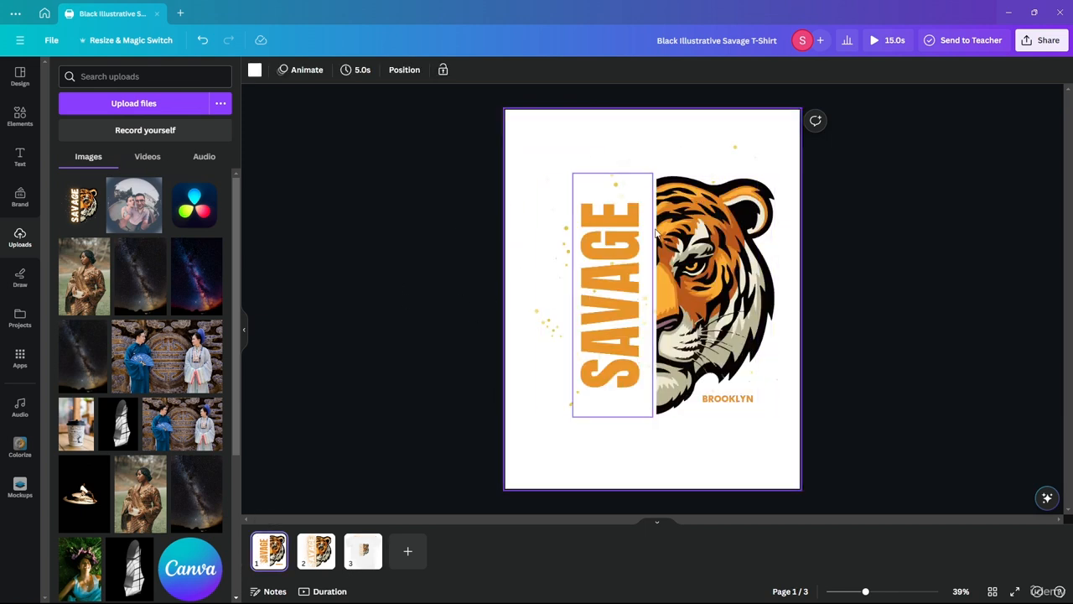
click(938, 349)
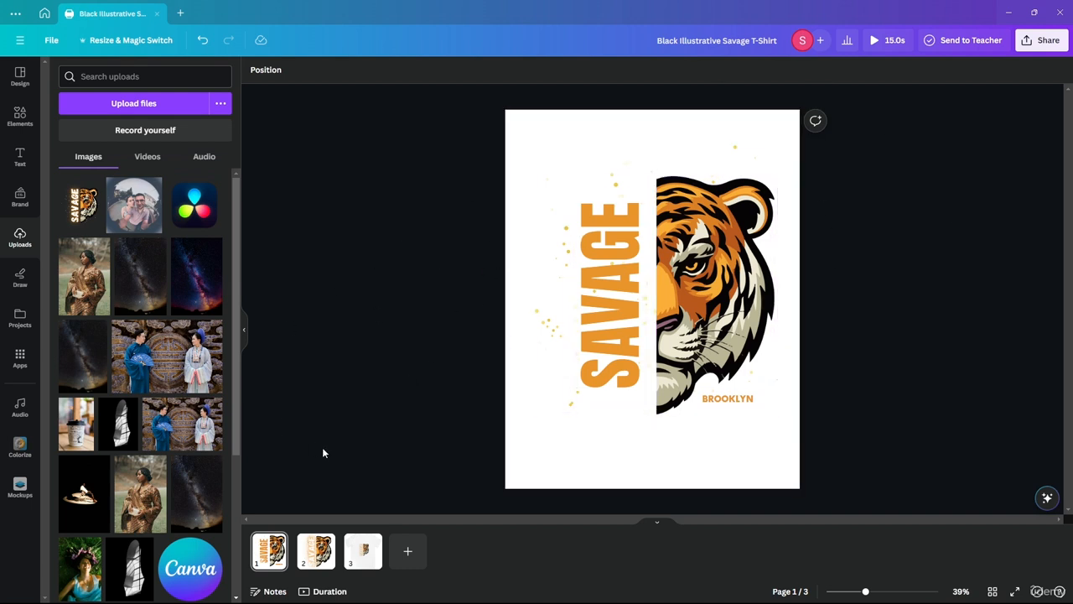
click(308, 556)
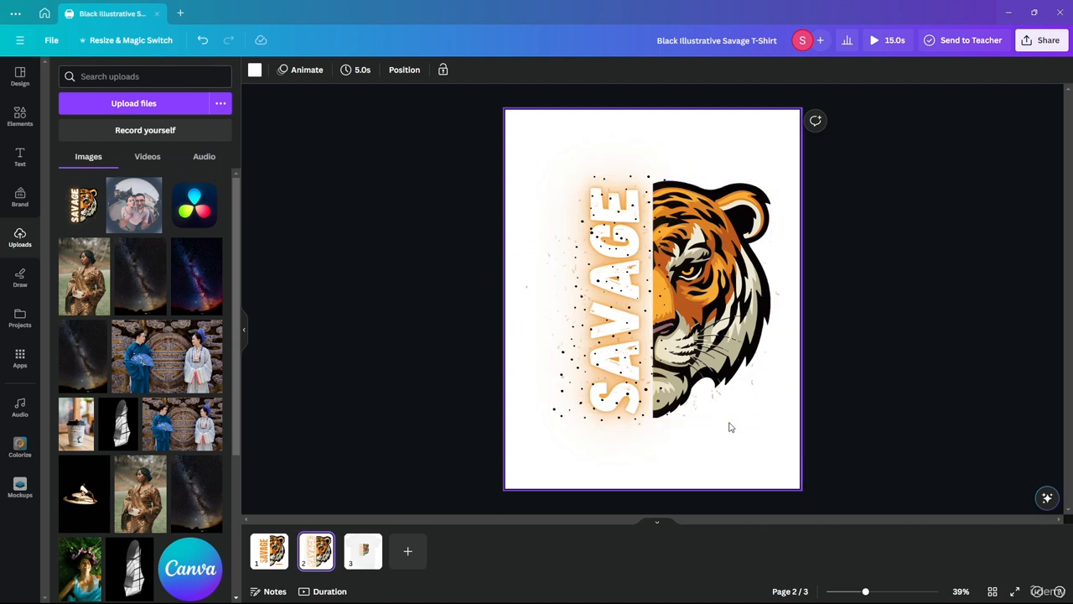
click(268, 552)
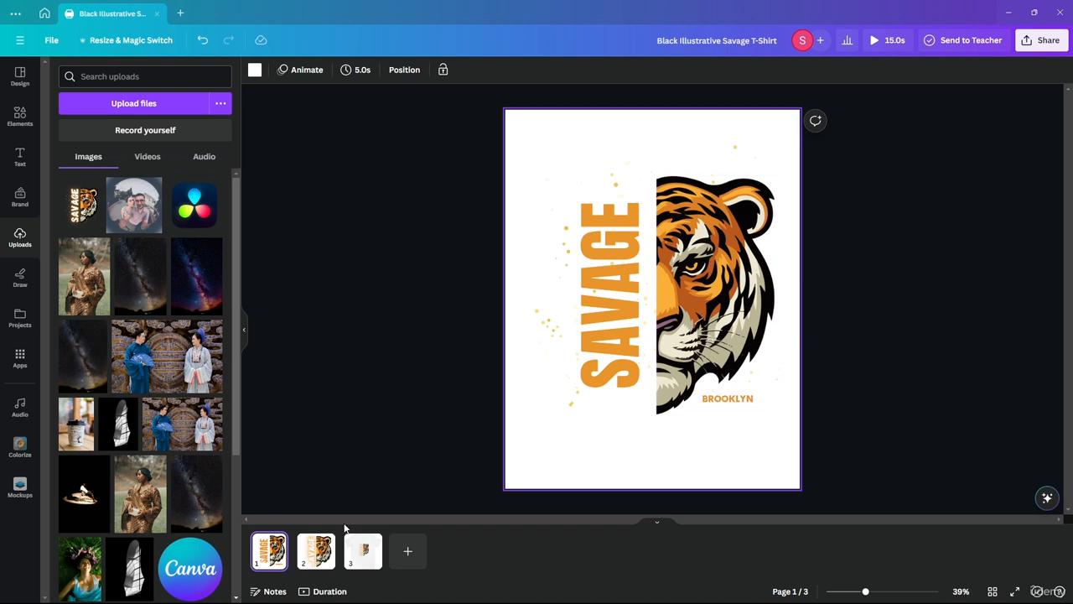
click(319, 543)
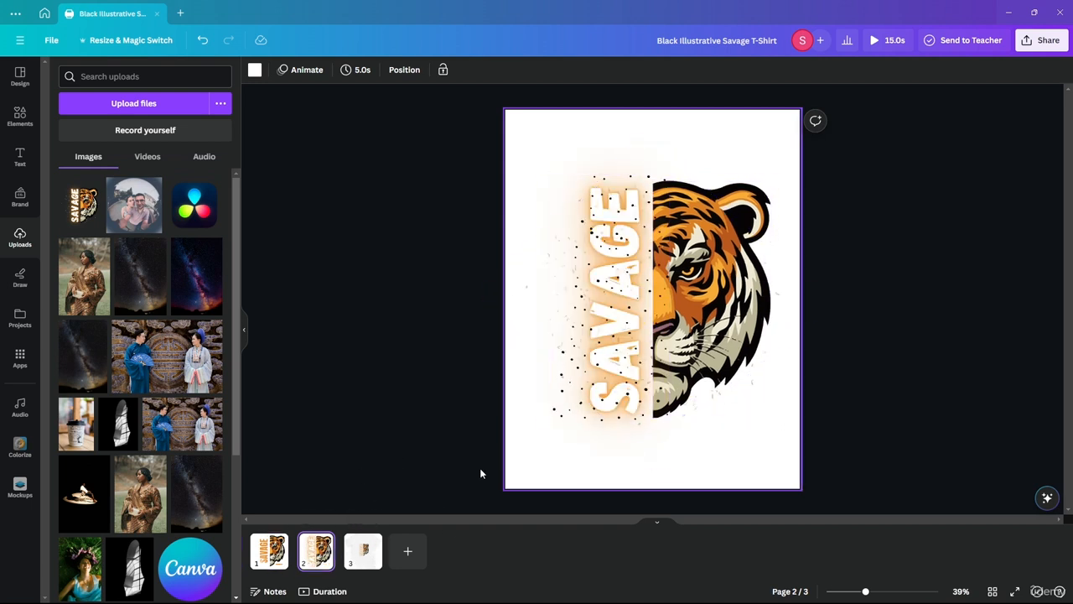
click(361, 553)
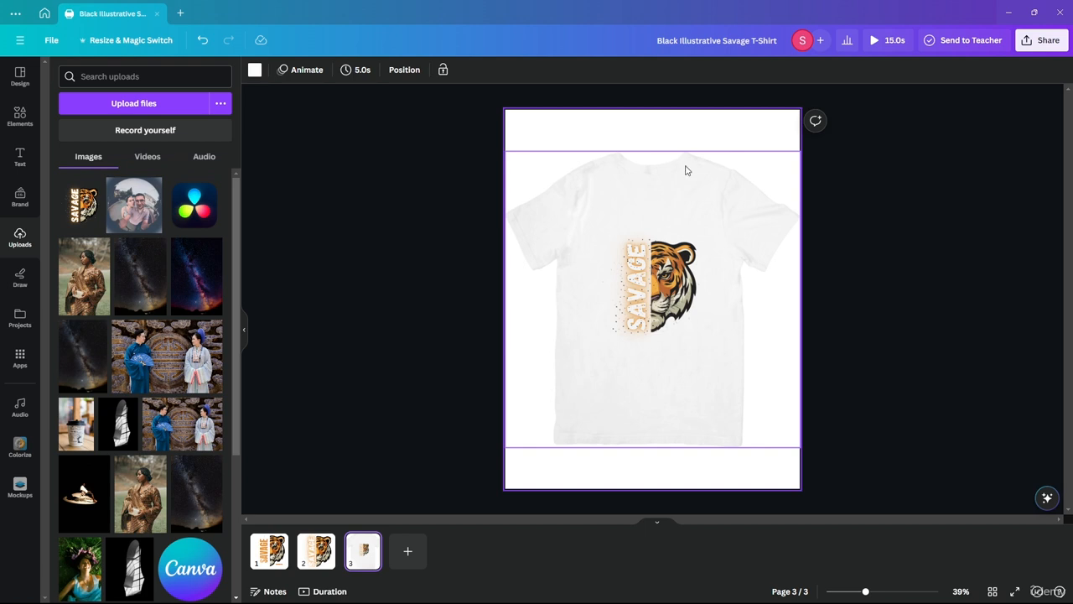
click(932, 181)
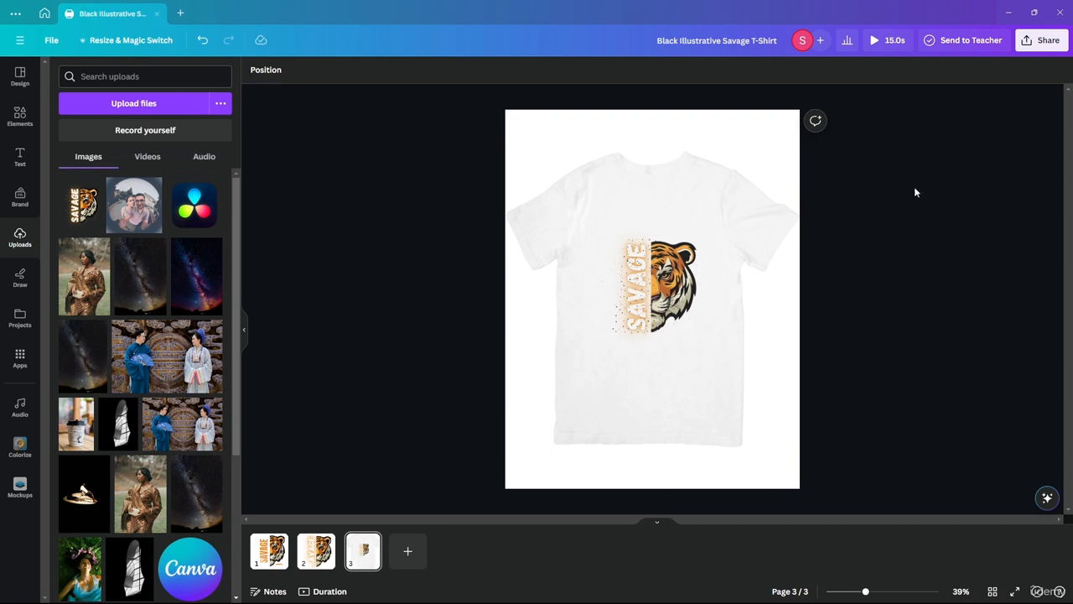
Step: Return to the T-shirt template library, close the Savage template preview and browse the designs for another one to use
click(45, 13)
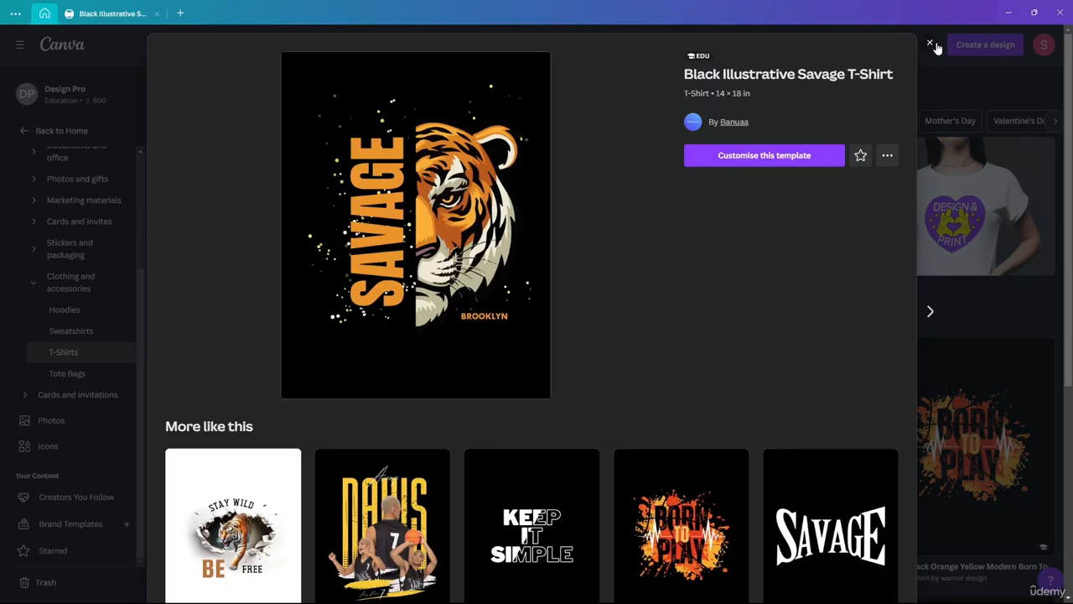
click(929, 43)
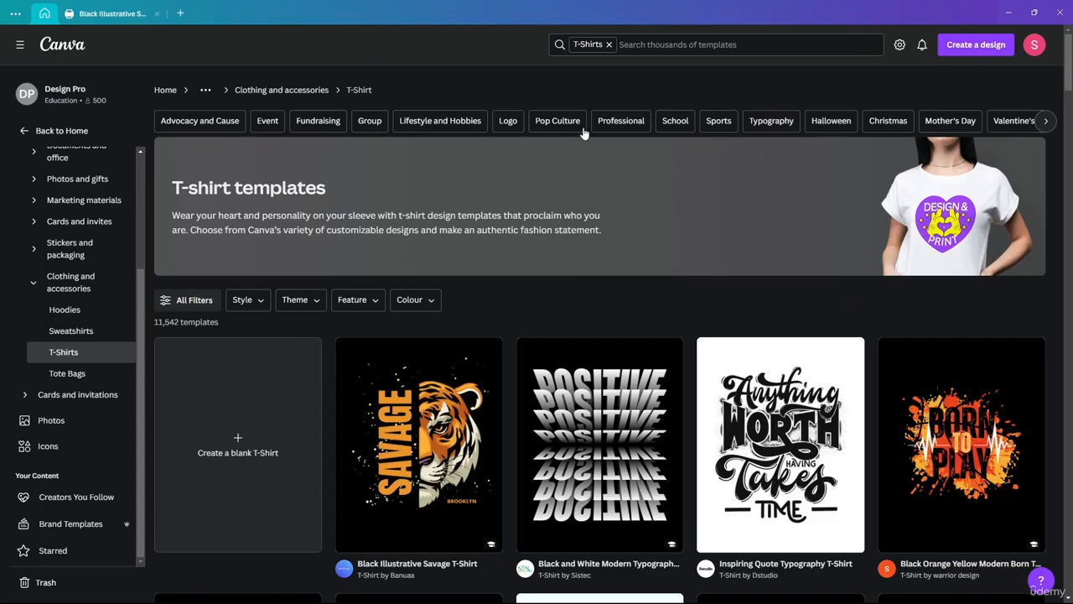
scroll(503, 160, down, 4)
scroll(503, 160, down, 4)
scroll(503, 161, down, 4)
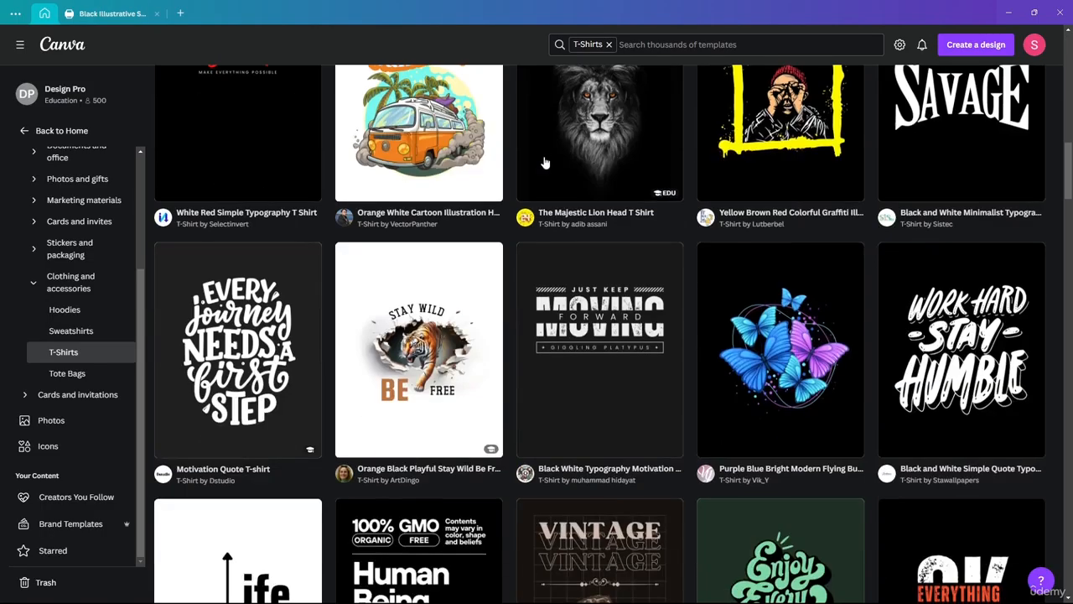
scroll(541, 168, up, 8)
scroll(530, 180, down, 9)
scroll(562, 242, down, 3)
scroll(562, 242, up, 3)
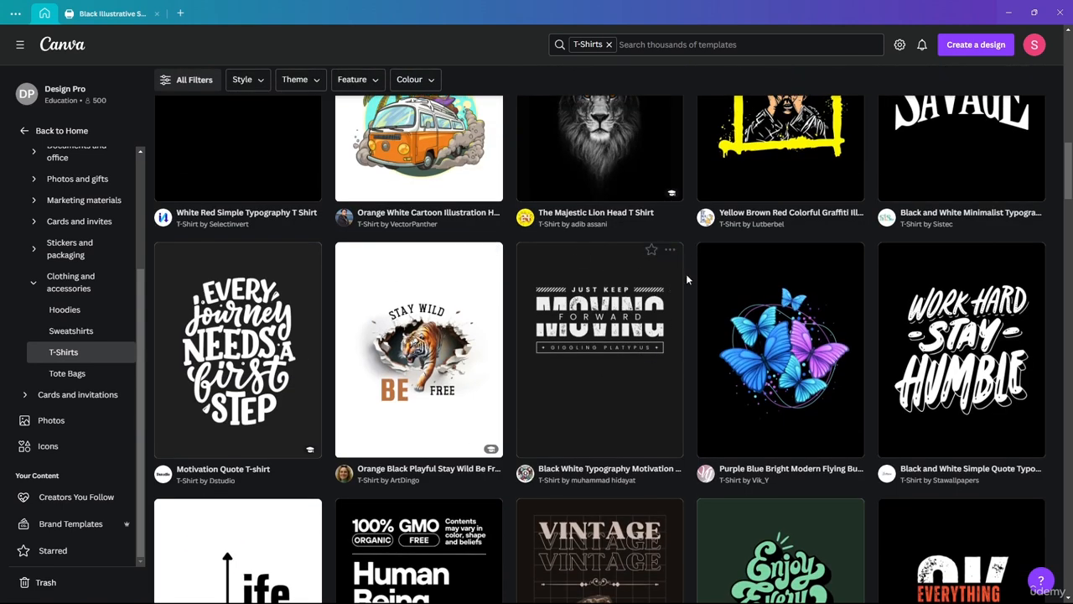
scroll(561, 241, down, 2)
scroll(565, 251, up, 2)
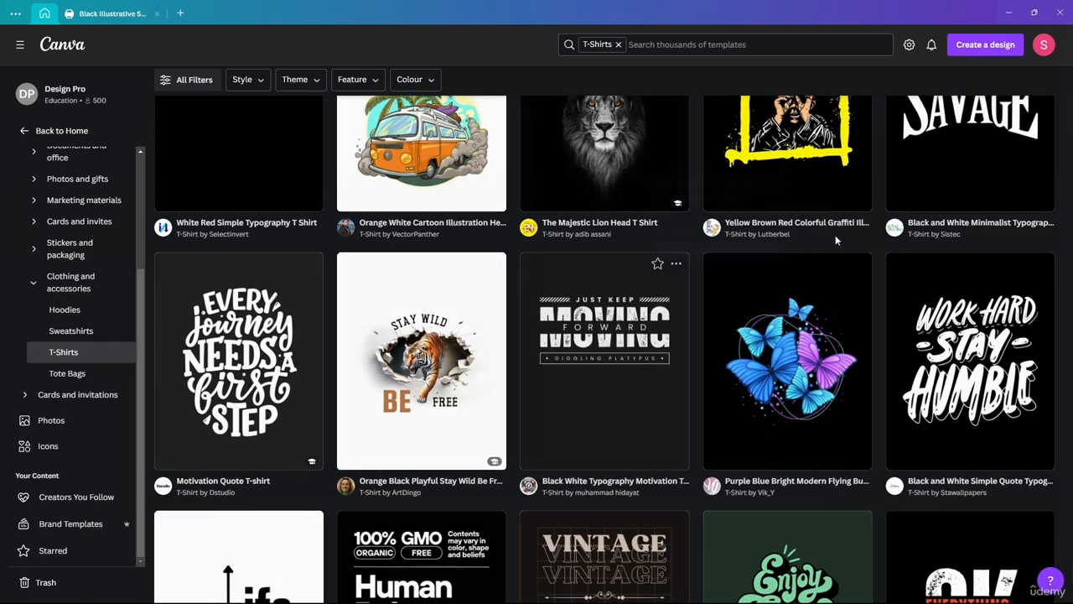
Step: Open the Black White Typography Motivation Tshirt template, copy its page into the Savage T-Shirt design as page 4, and close the template
click(610, 348)
click(741, 159)
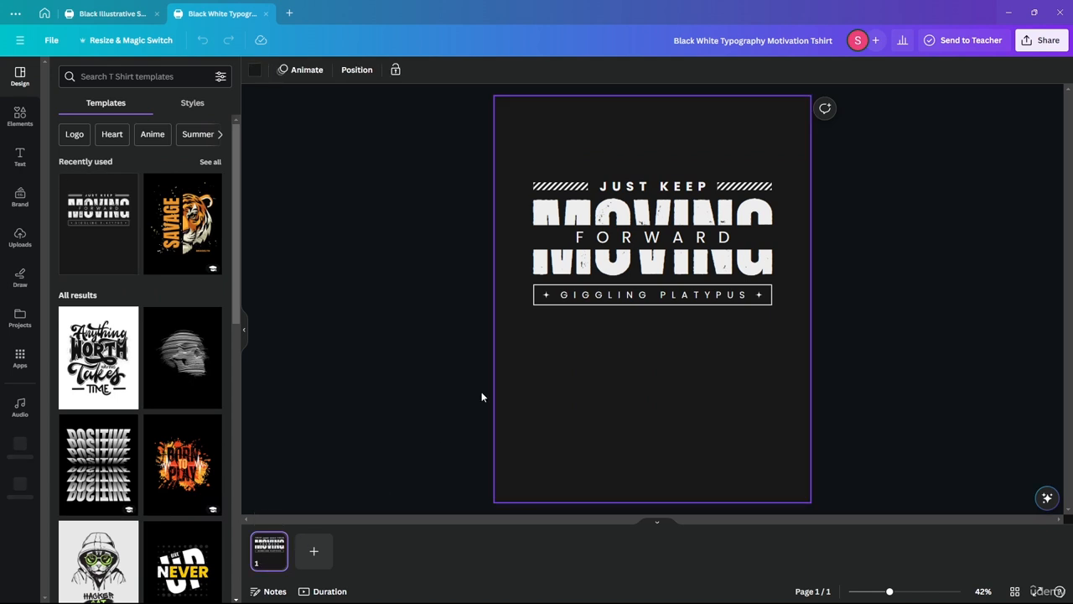
click(114, 15)
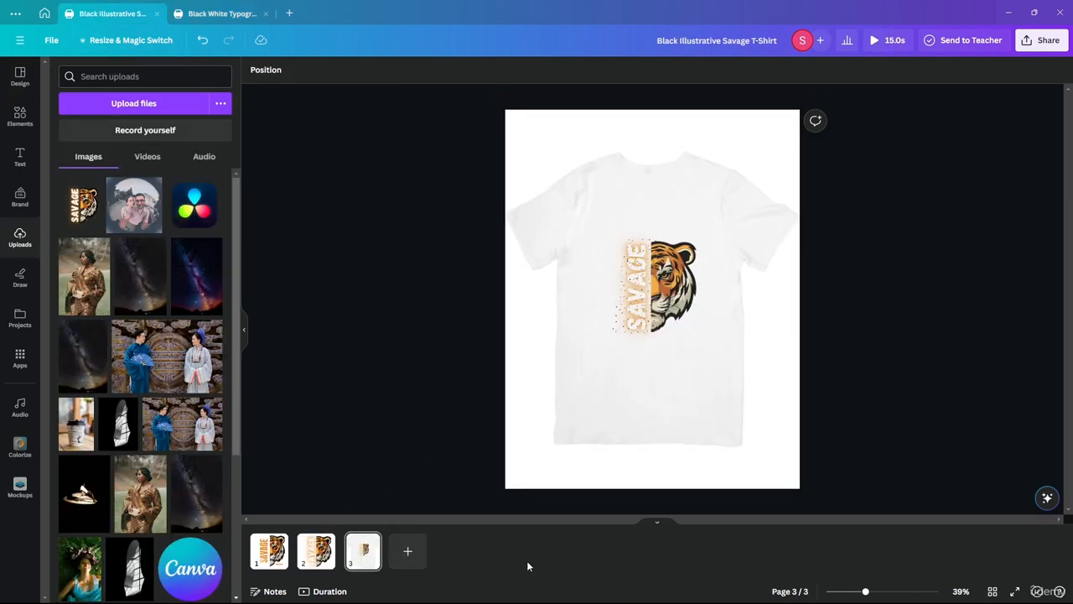
key(ctrl+v)
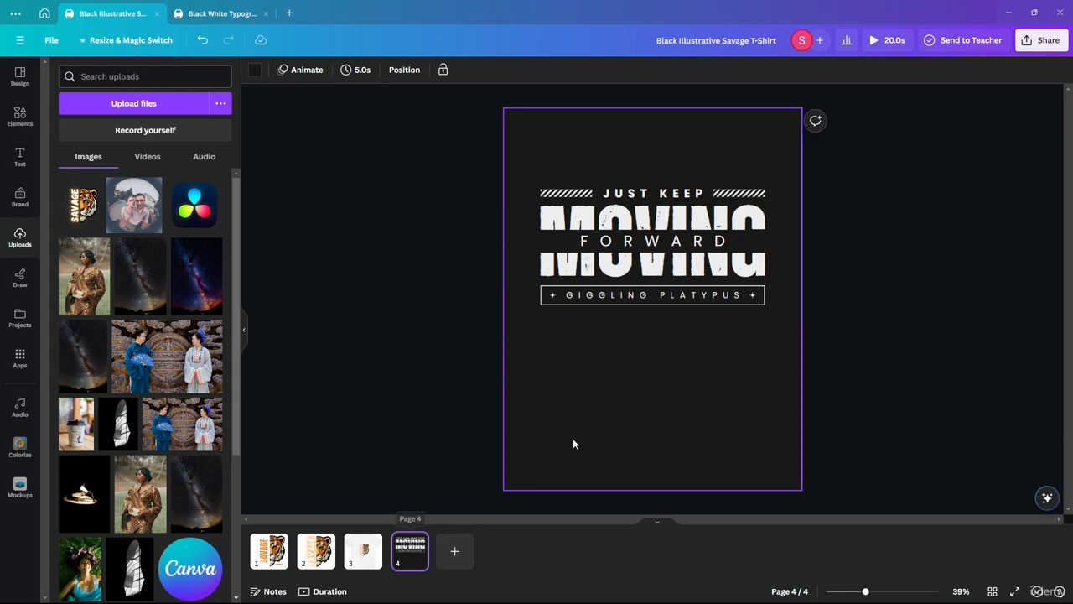
click(216, 12)
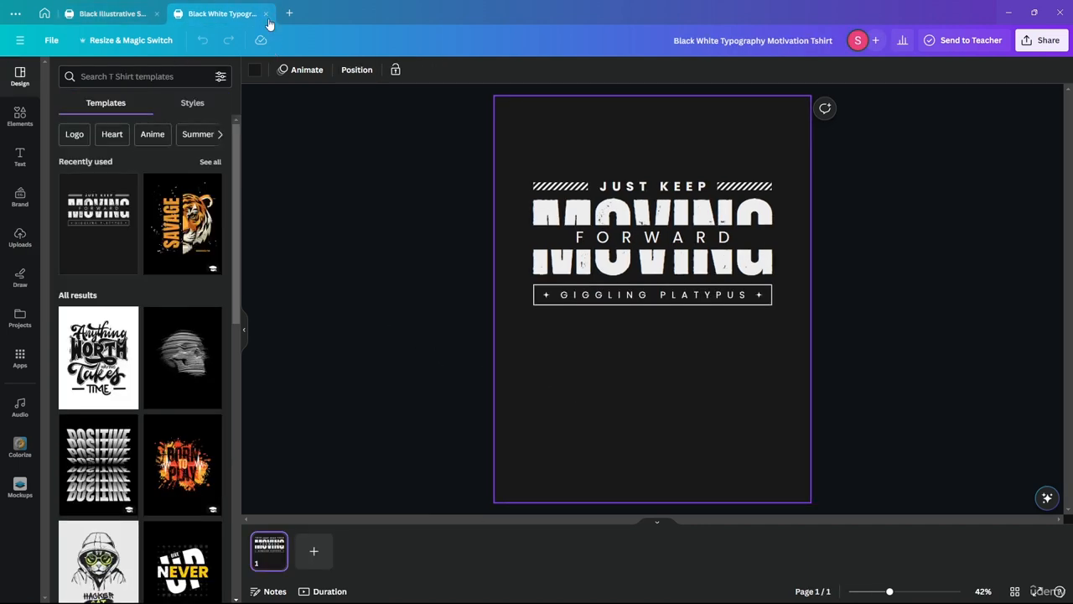
click(266, 14)
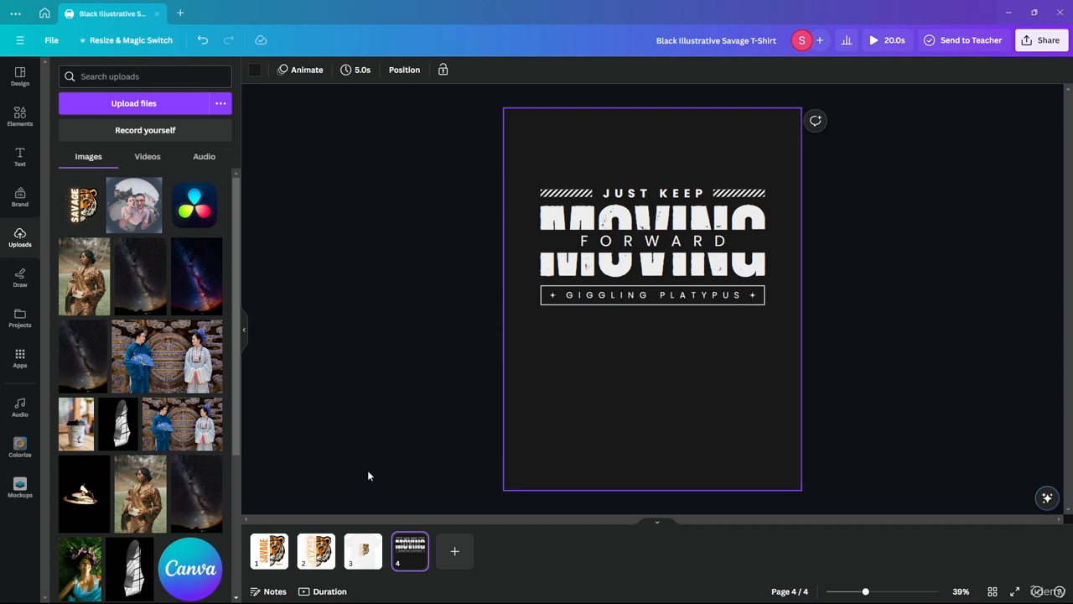
Step: Try a light grey background colour on page 4, then undo it
click(407, 327)
click(587, 362)
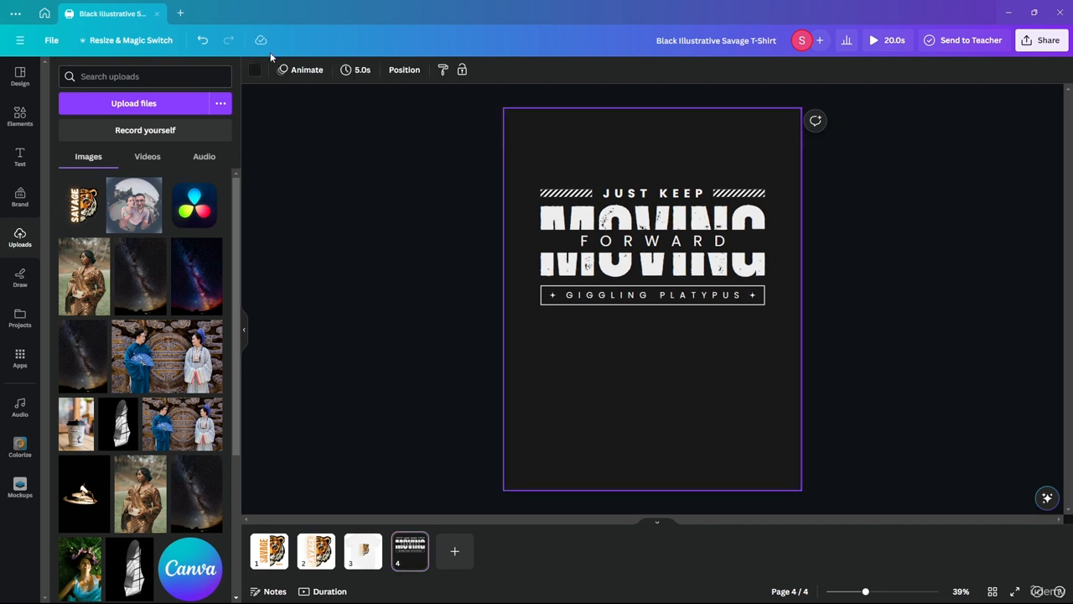
click(254, 70)
click(90, 167)
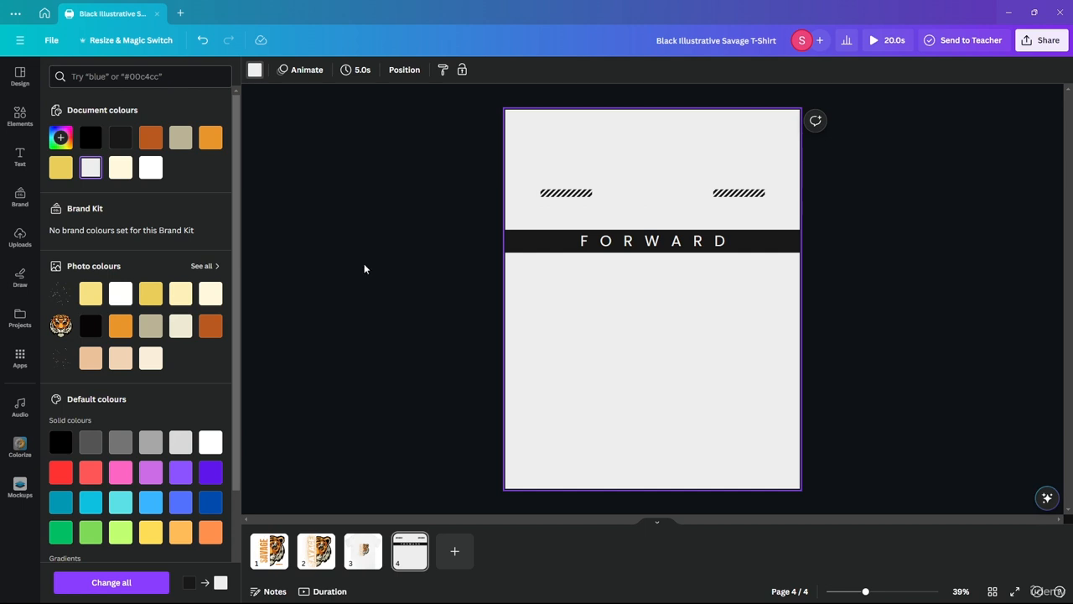
key(ctrl+z)
Step: Select all elements of the Moving Forward design on page 4 and set their shape fill to black
click(614, 296)
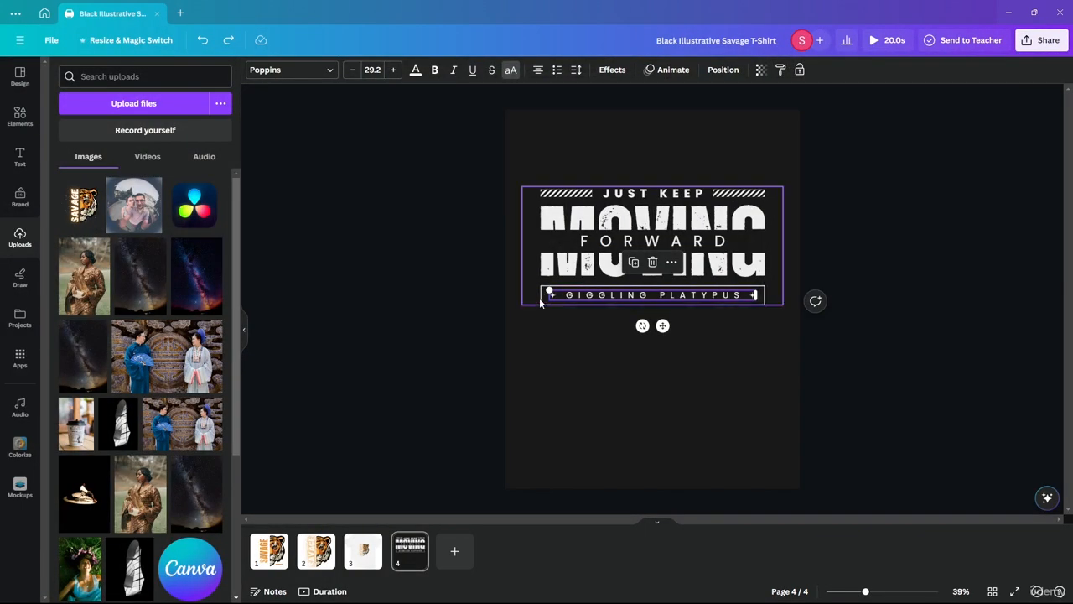
drag(467, 175, 791, 322)
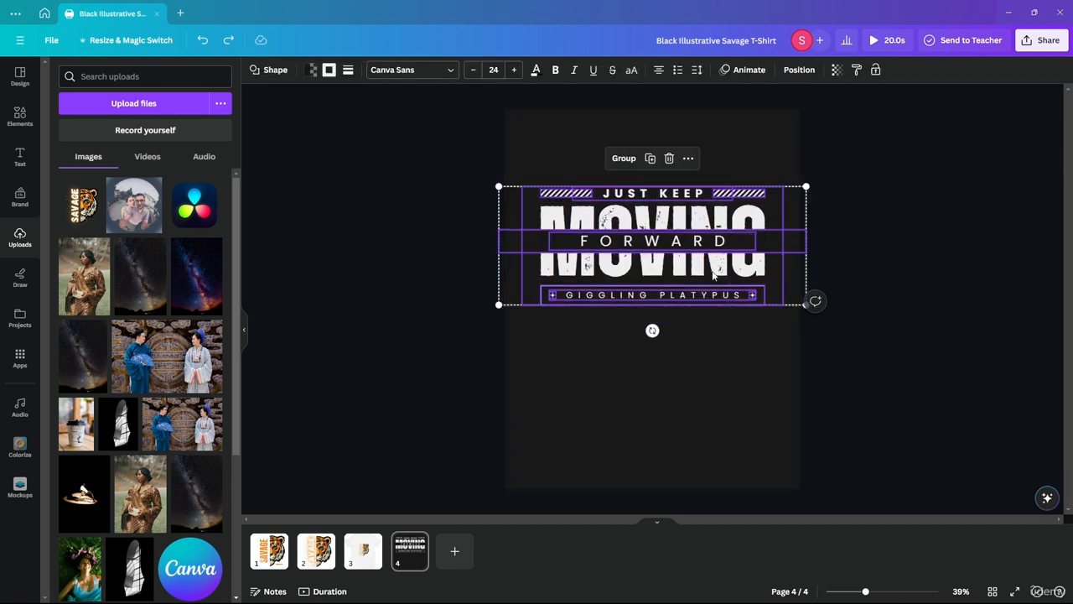
click(310, 72)
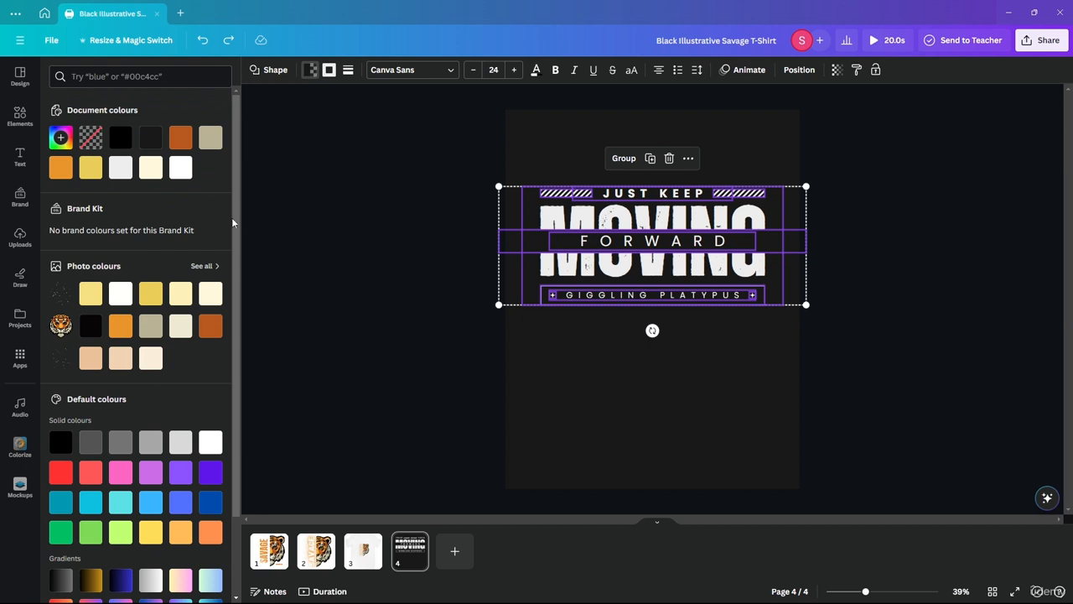
click(119, 137)
key(Escape)
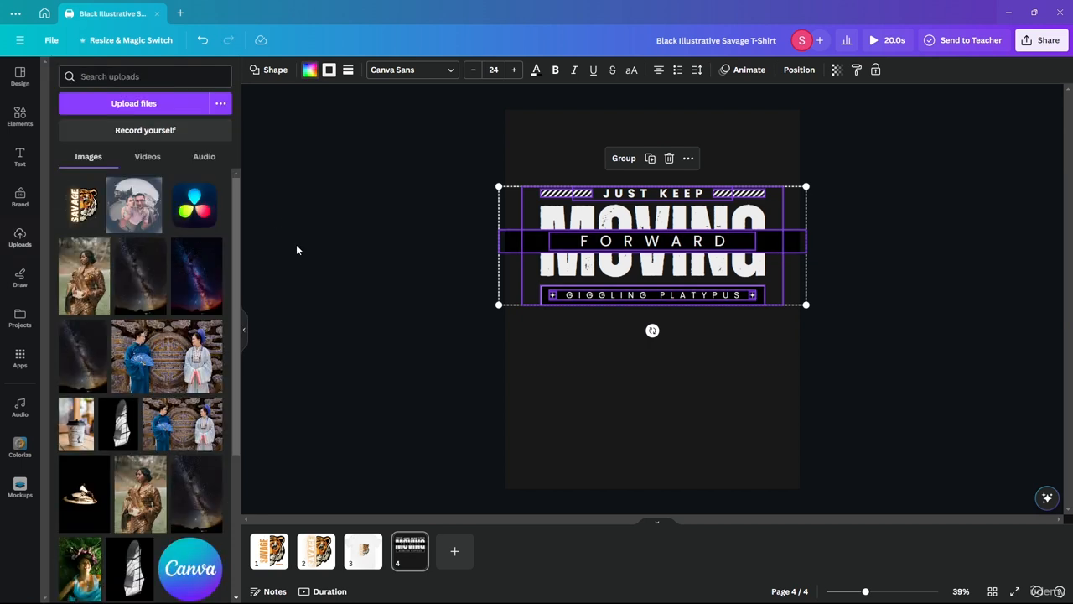
click(335, 257)
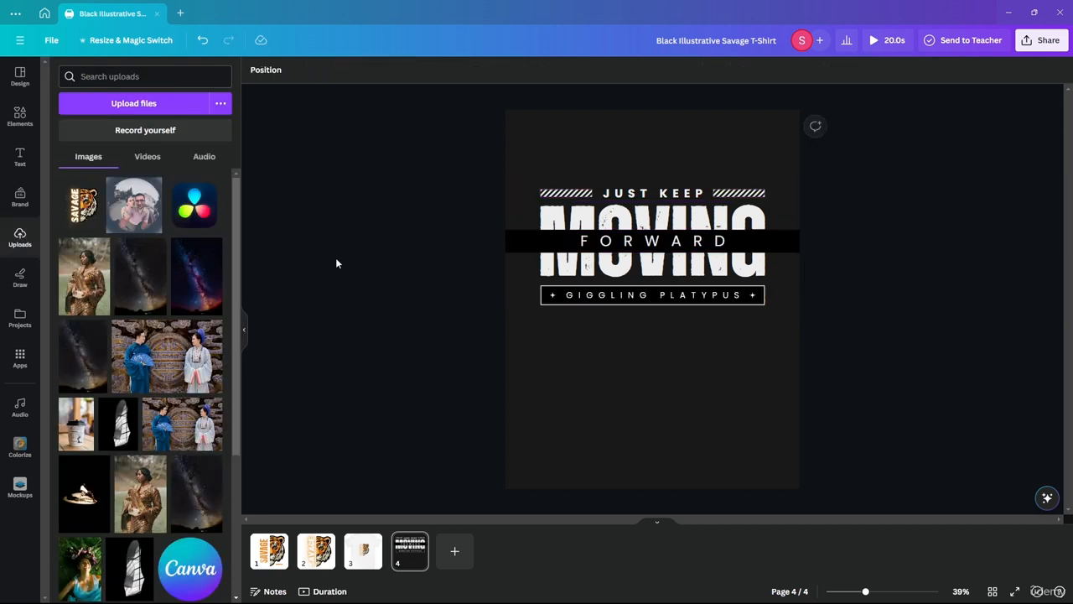
Step: Set the border colour of the box around GIGGLING PLATYPUS to black
click(543, 299)
click(309, 69)
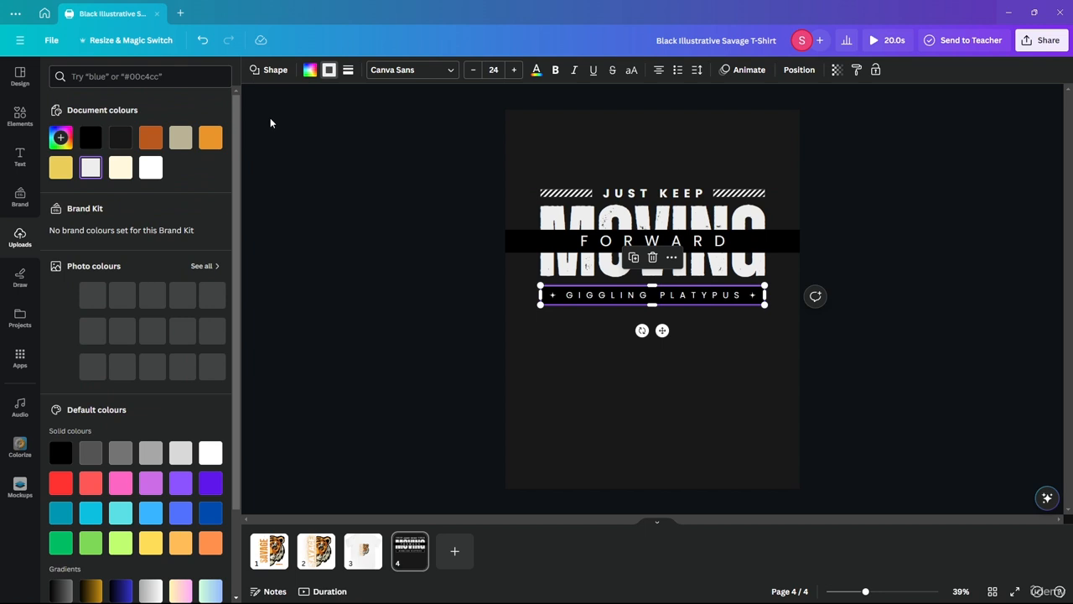
click(89, 137)
key(Escape)
Step: Change the colour of the GIGGLING PLATYPUS text to black
double_click(565, 295)
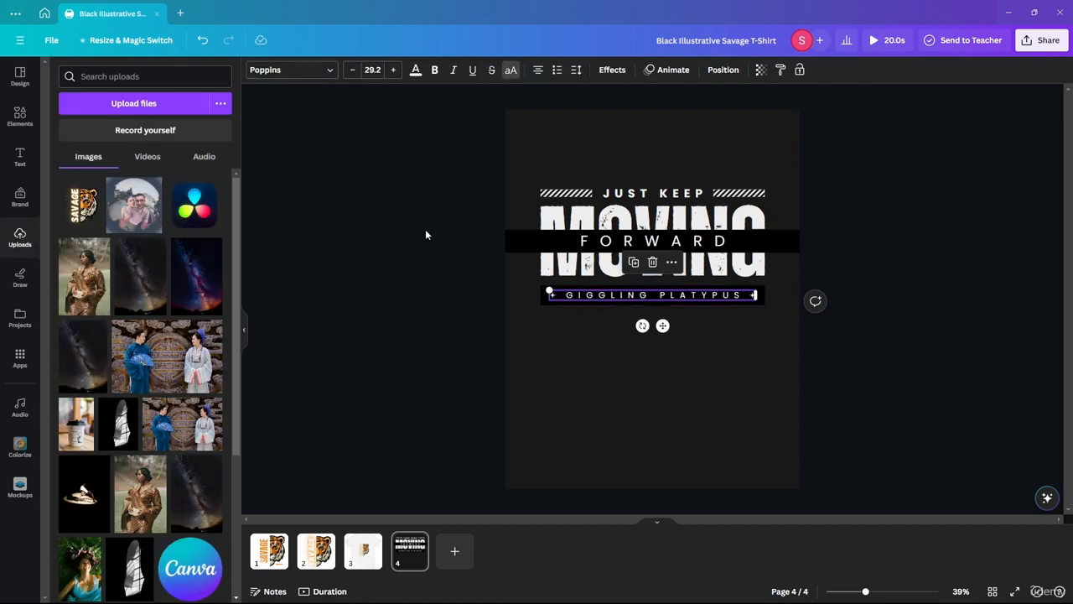
click(415, 69)
click(89, 138)
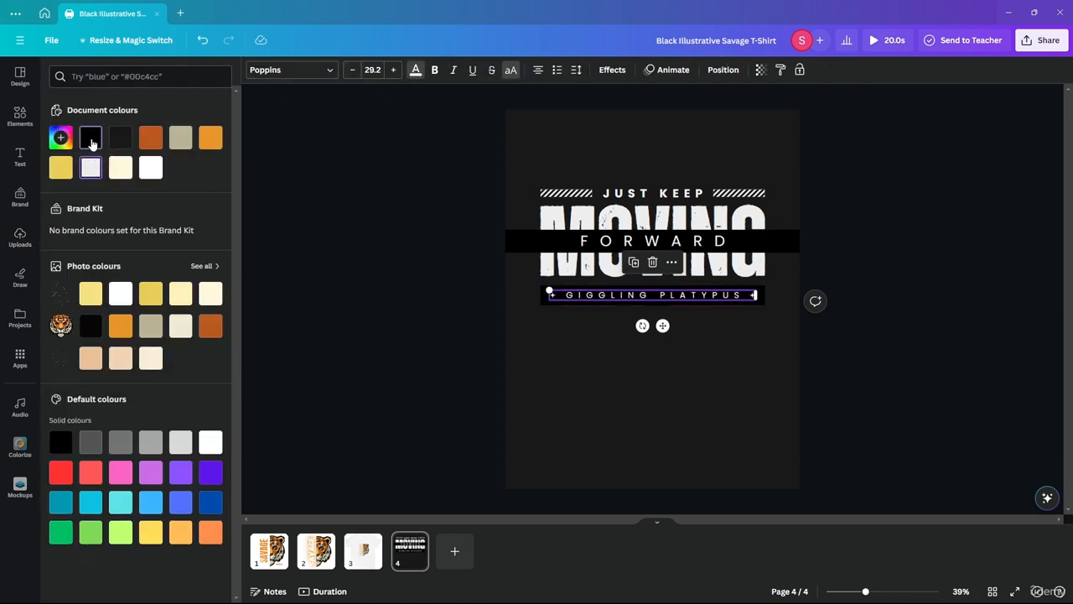
key(Escape)
key(Escape)
Step: Set the fill of the horizontal band behind FORWARD to light grey #ededed
click(537, 241)
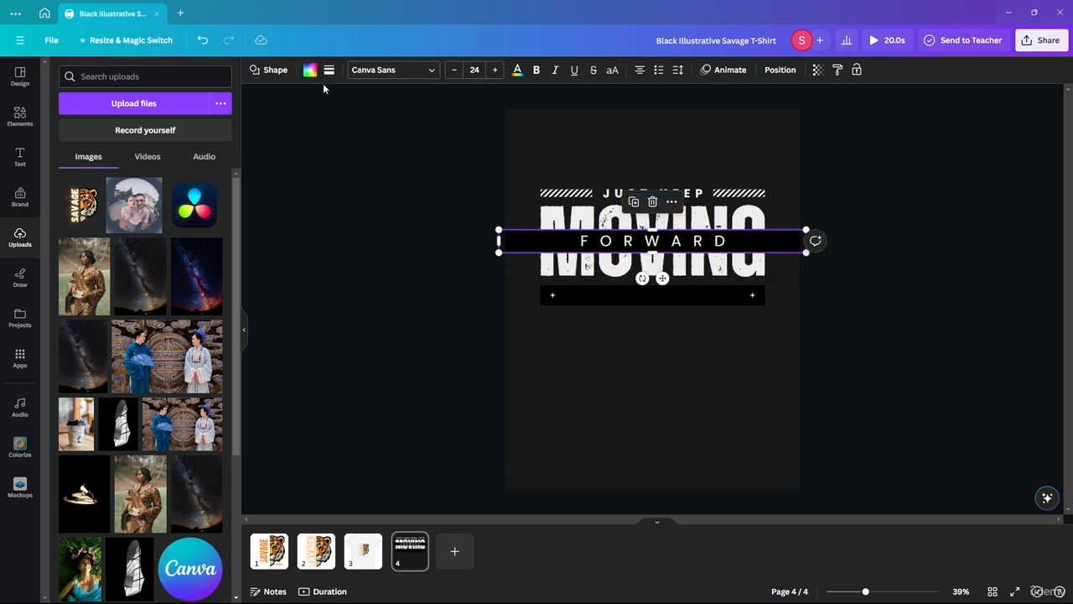
click(311, 71)
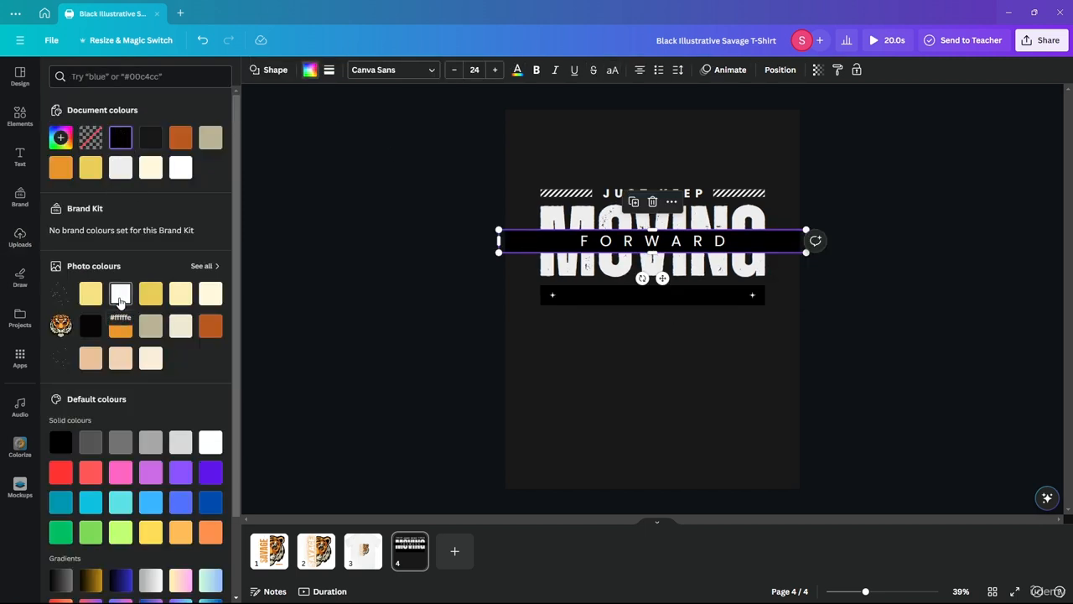
click(123, 174)
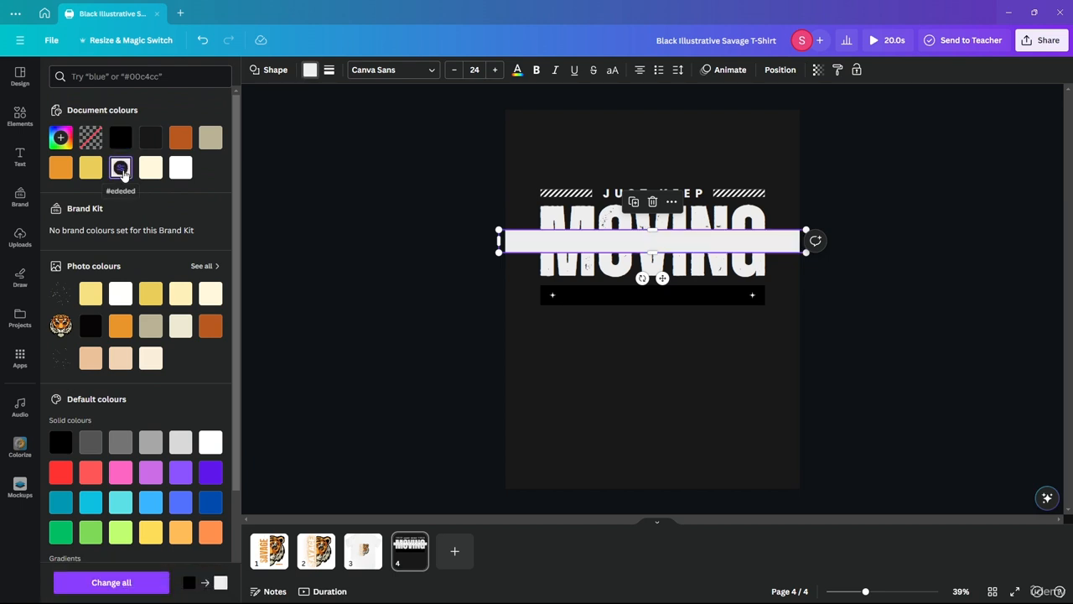
key(Escape)
Step: Change the colour of the large MOVING text to black
click(550, 266)
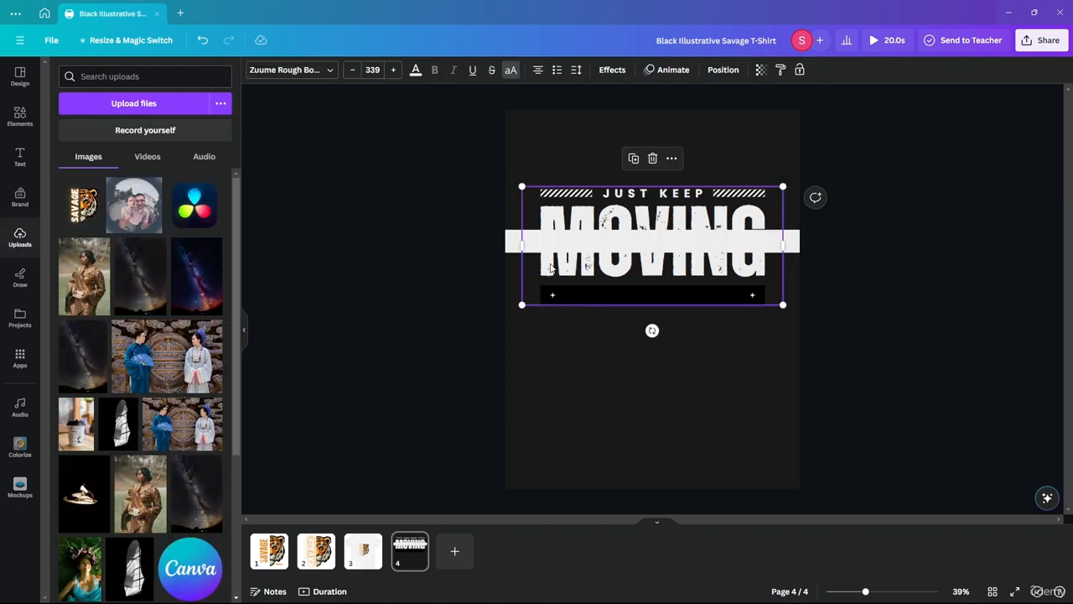
click(414, 70)
click(90, 137)
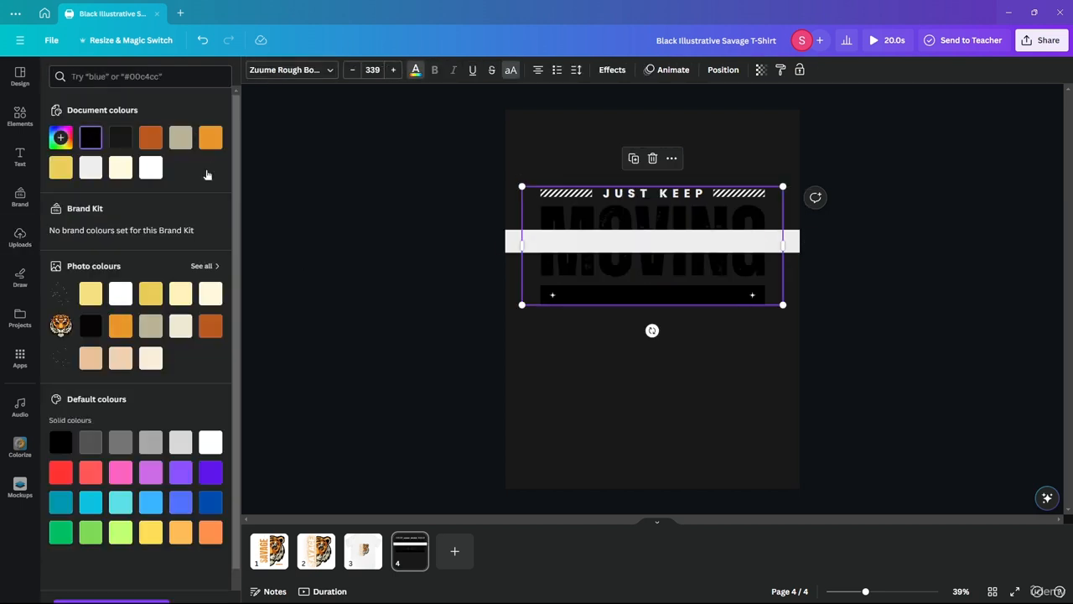
key(Escape)
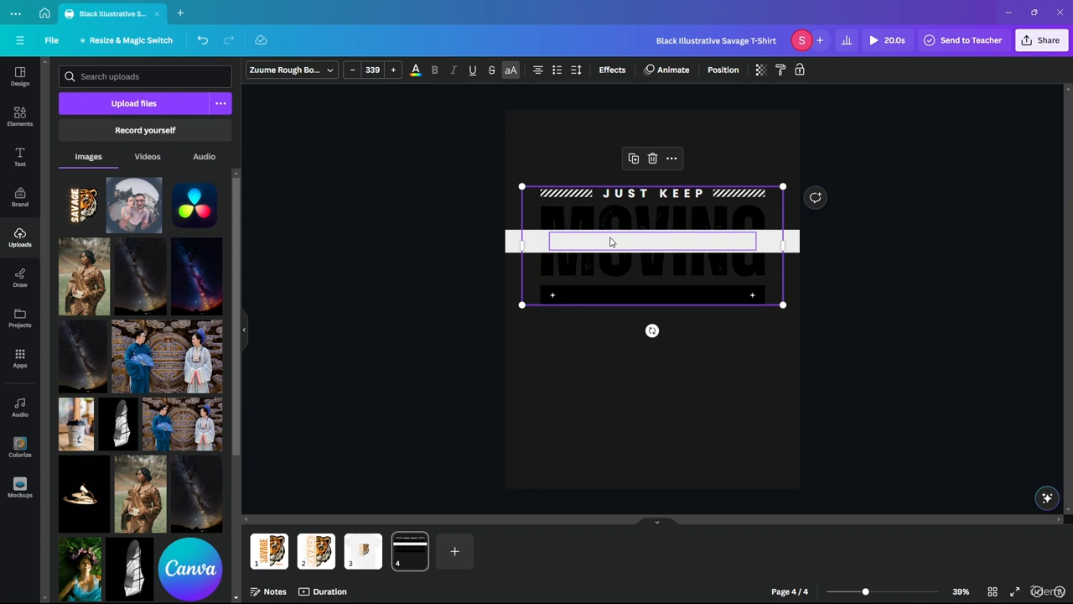
Step: Change the colour of the FORWARD text on the band to black
click(610, 242)
click(415, 70)
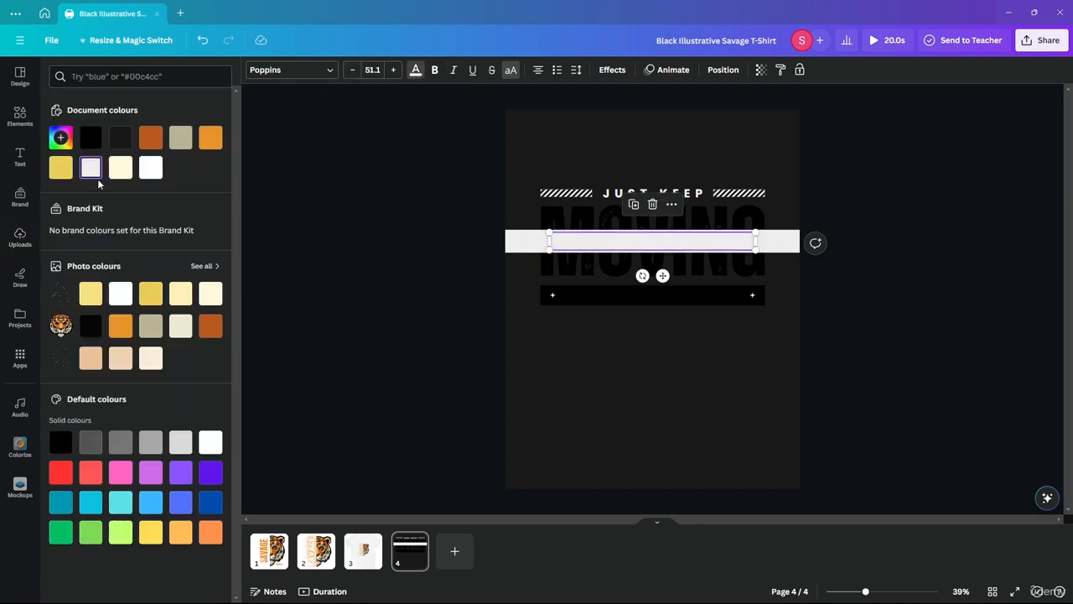
click(90, 138)
key(Escape)
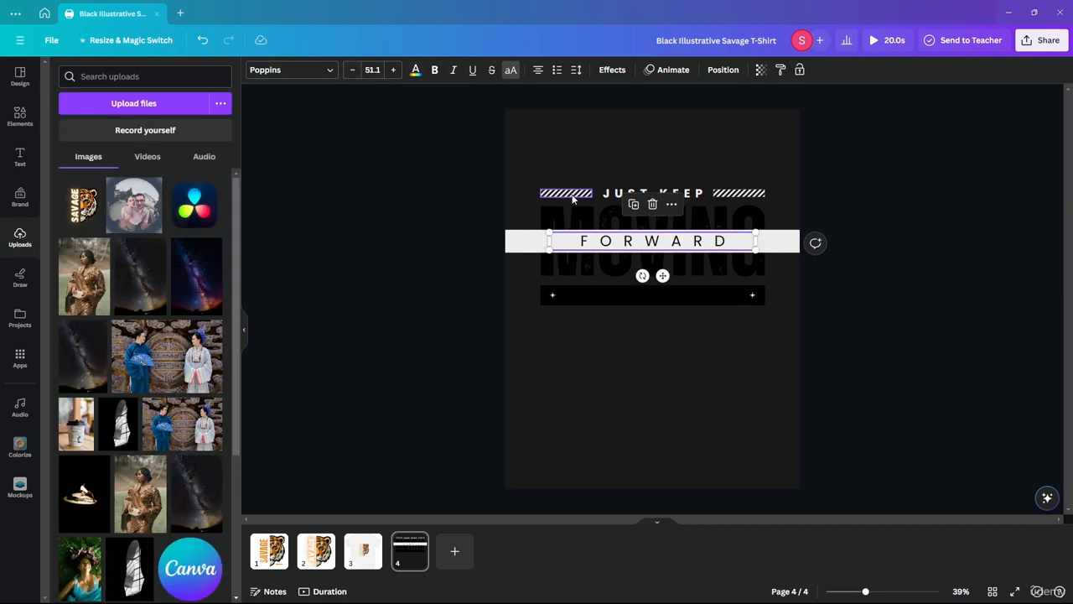
Step: Select the JUST KEEP text together with the striped bars beside it and set the text colour to black
click(573, 199)
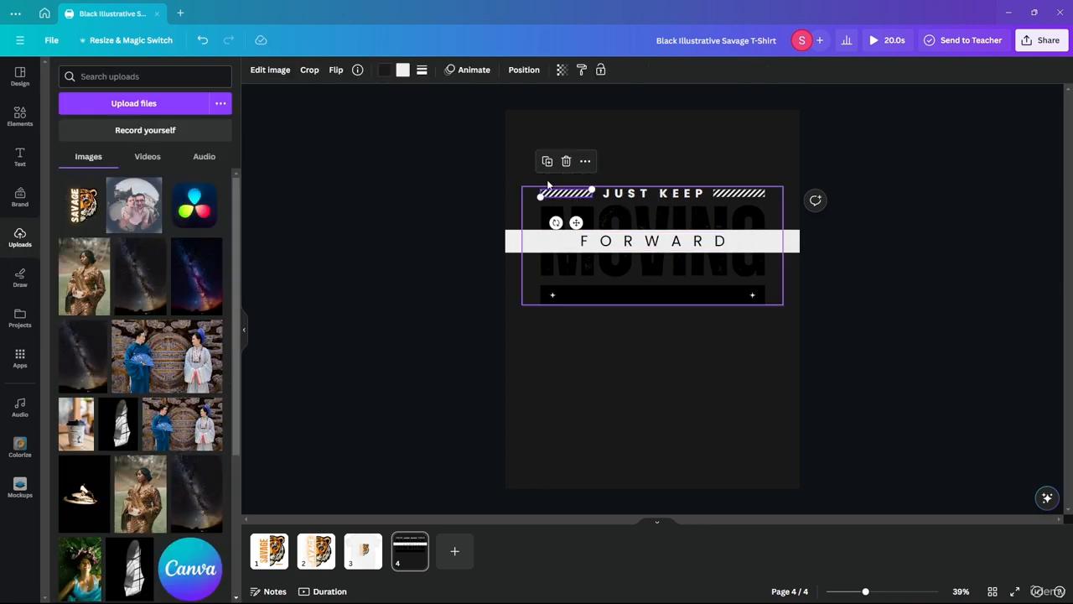
shift+click(731, 198)
shift+click(750, 195)
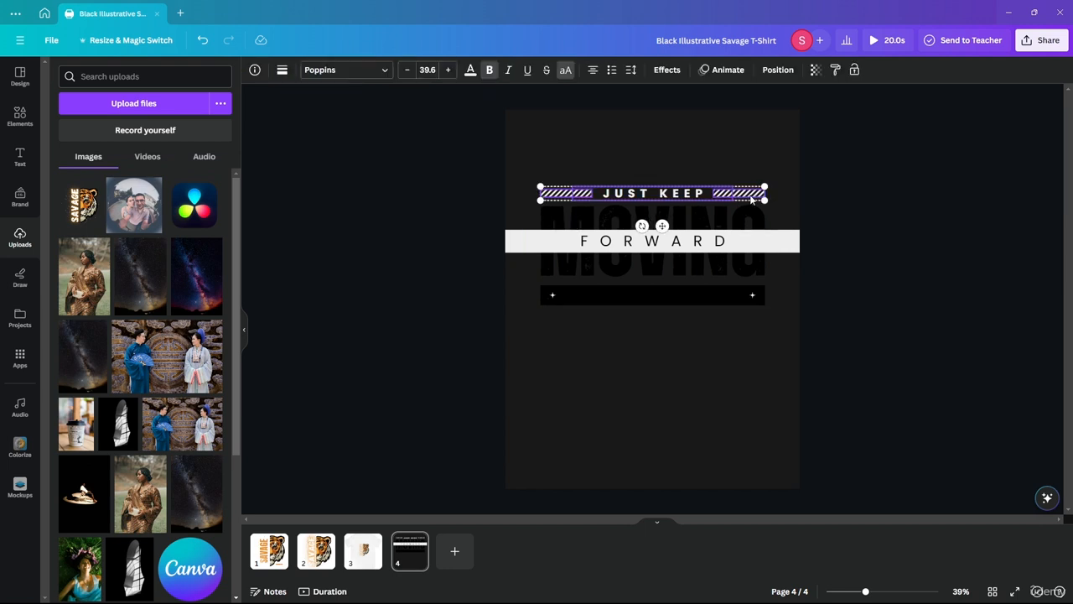
click(470, 70)
click(90, 138)
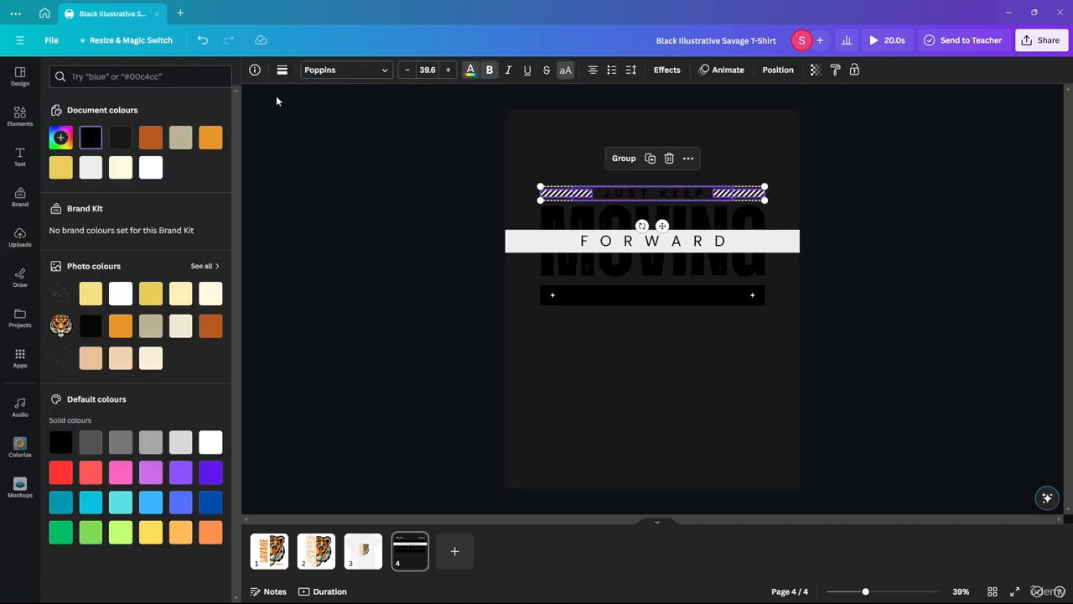
click(283, 71)
click(284, 72)
click(377, 155)
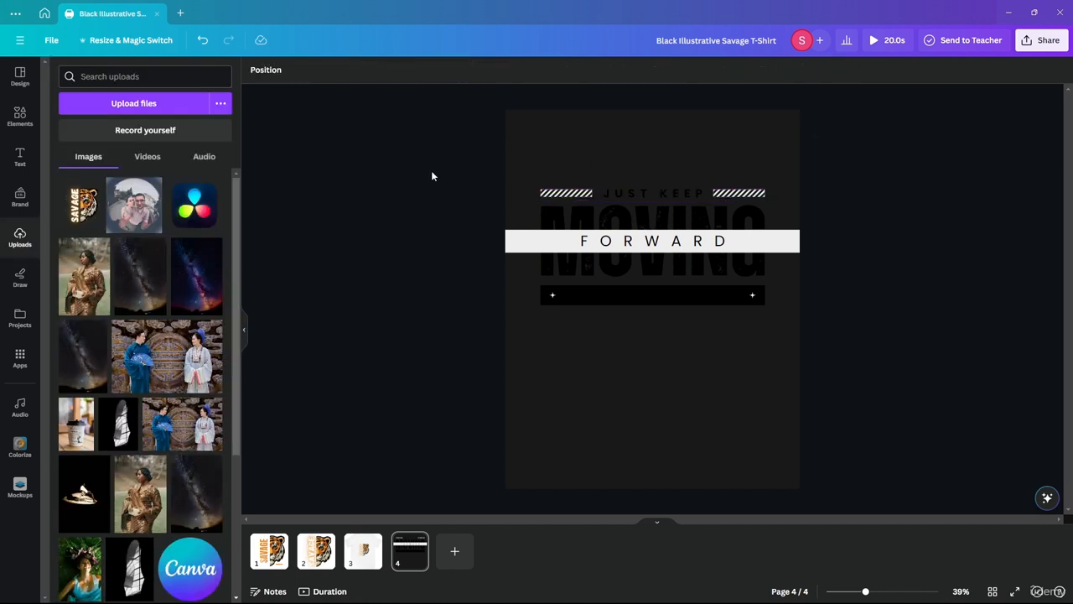
Step: Change the dark colour of both striped bars beside JUST KEEP to black, one bar at a time
click(567, 193)
click(384, 70)
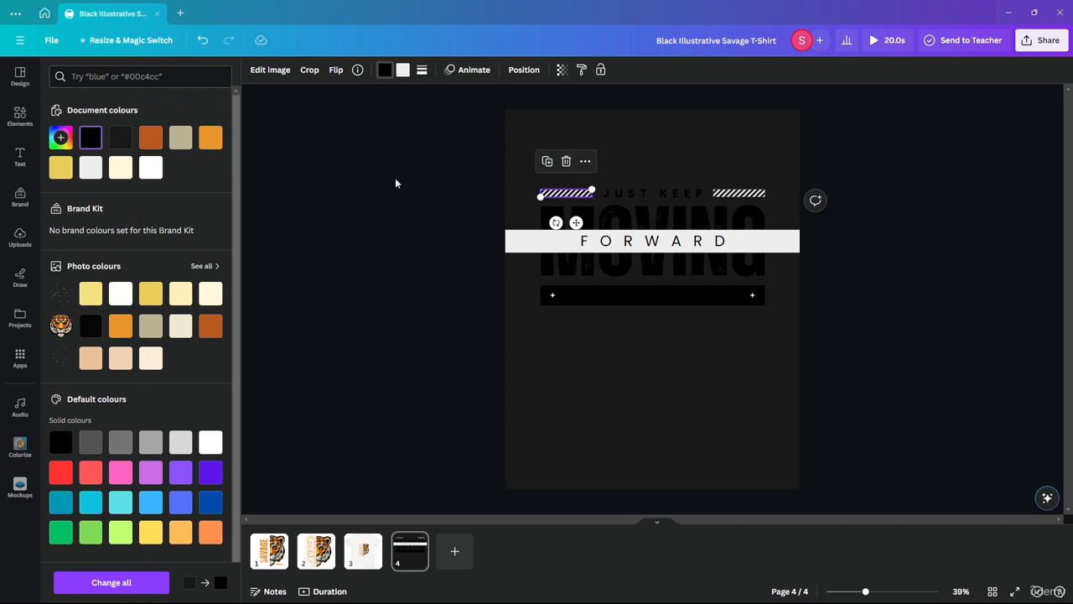
click(393, 192)
click(730, 196)
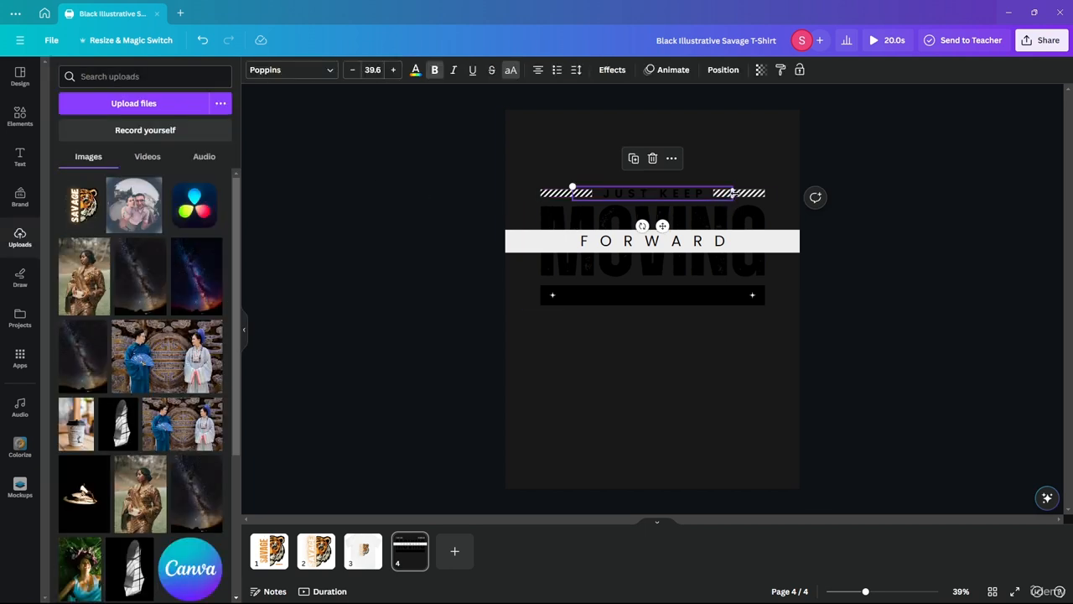
click(752, 197)
click(385, 70)
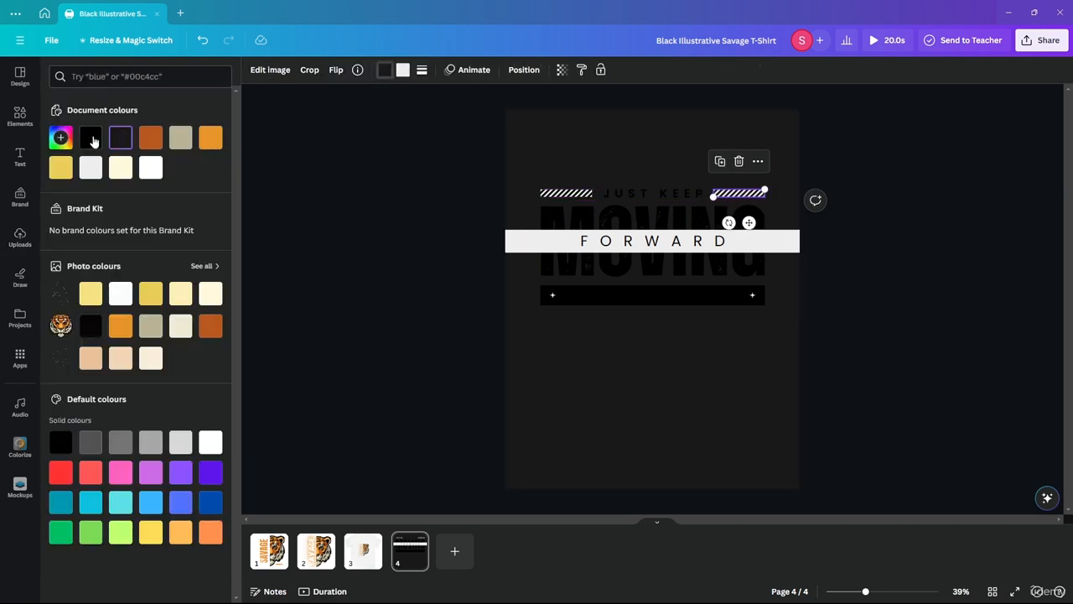
click(89, 137)
key(Escape)
Step: Set the background colour of page 4 to white
click(644, 358)
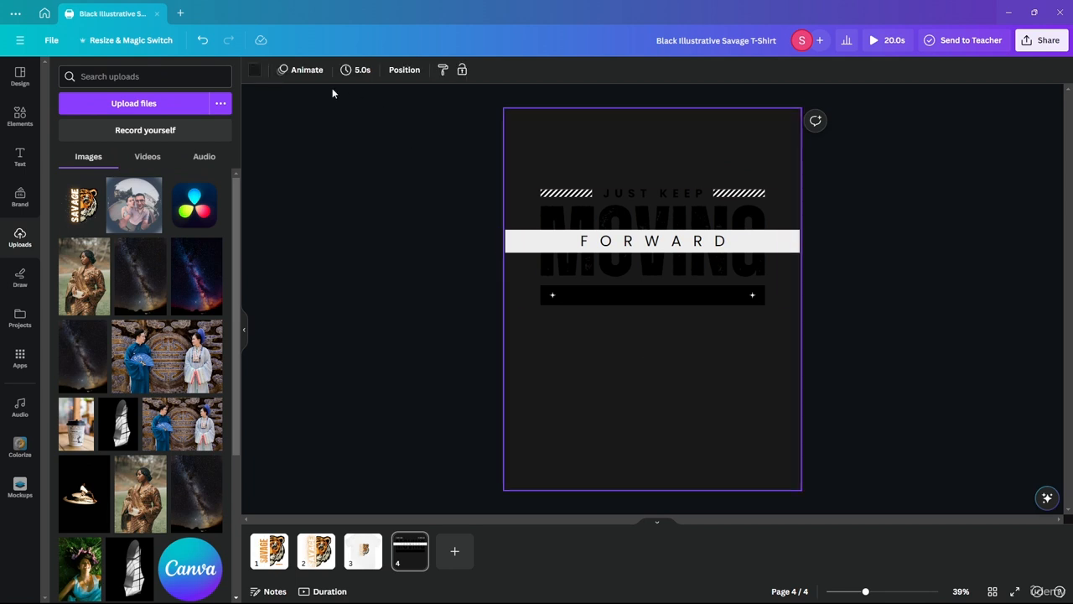
click(254, 71)
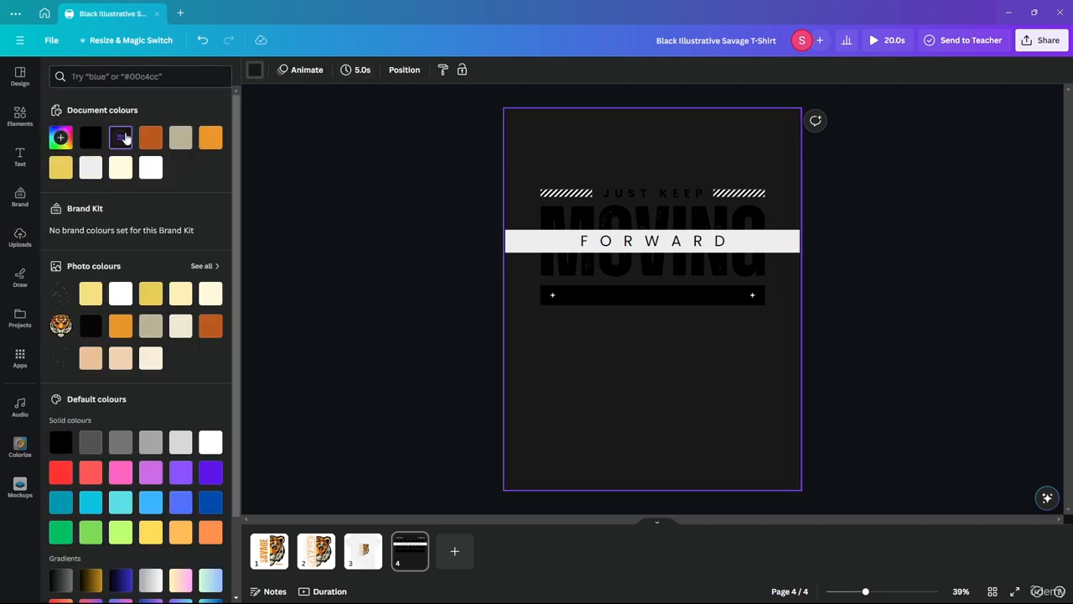
click(150, 169)
key(Escape)
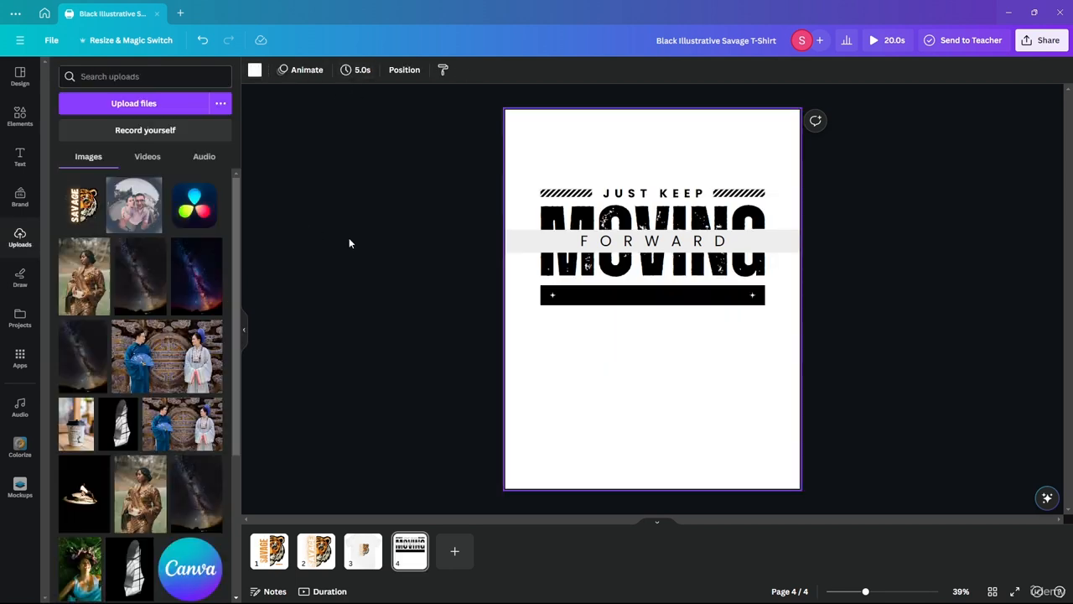
click(349, 238)
Step: Set the fill of the horizontal band behind FORWARD to white
click(514, 241)
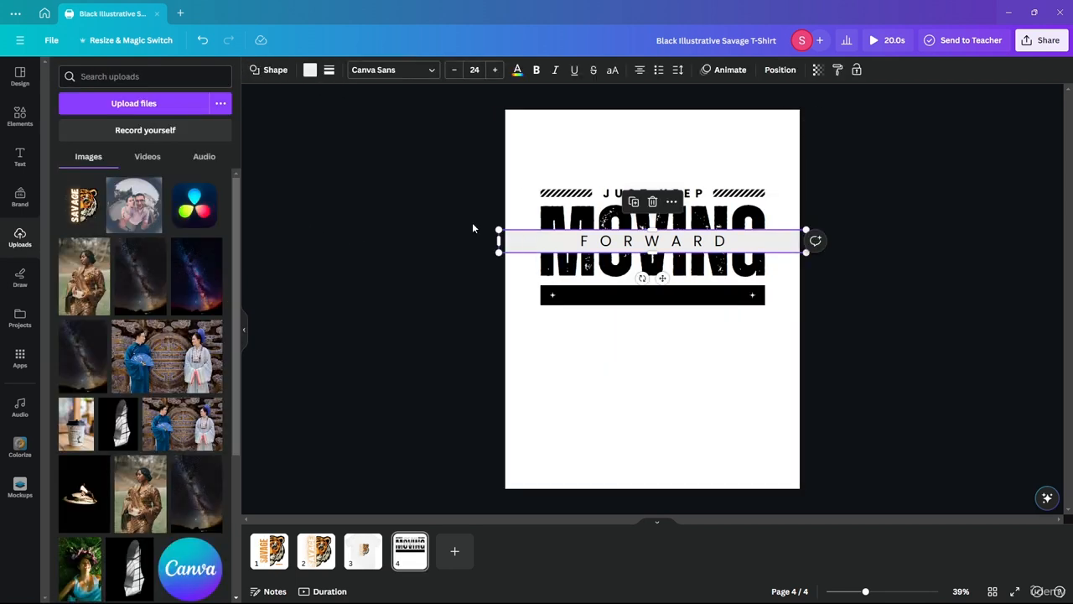
click(309, 70)
click(150, 169)
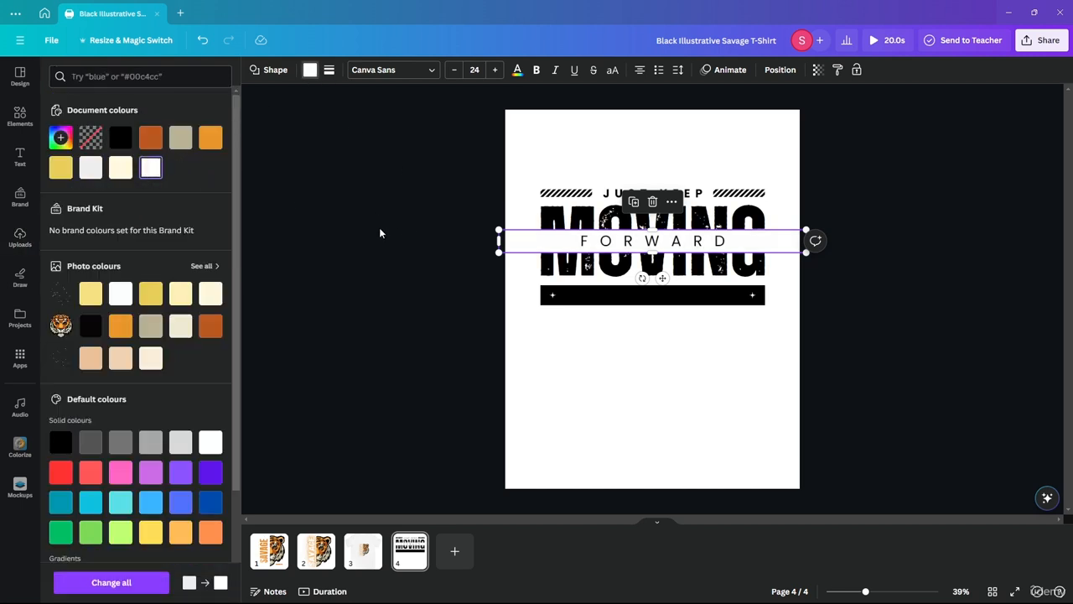
click(361, 248)
Step: Change the colour of the GIGGLING PLATYPUS text to white
click(617, 300)
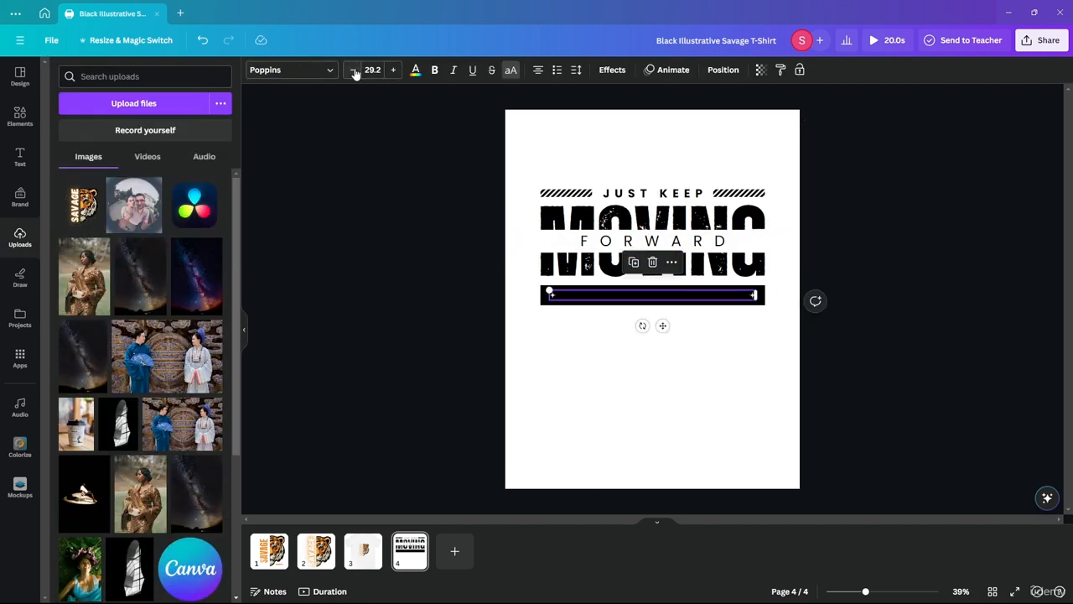
click(415, 70)
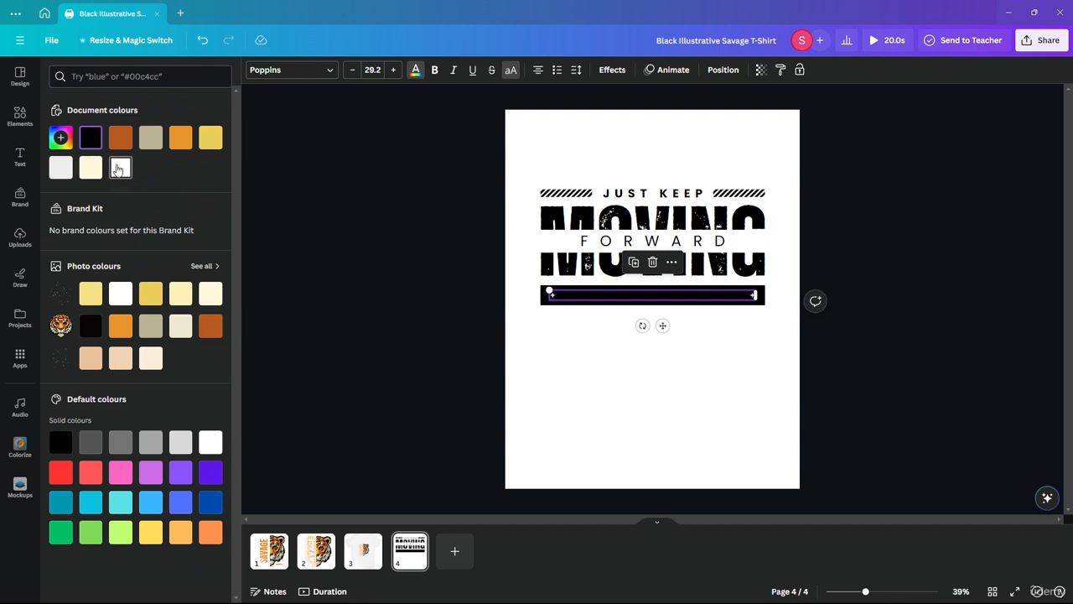
click(120, 167)
click(331, 213)
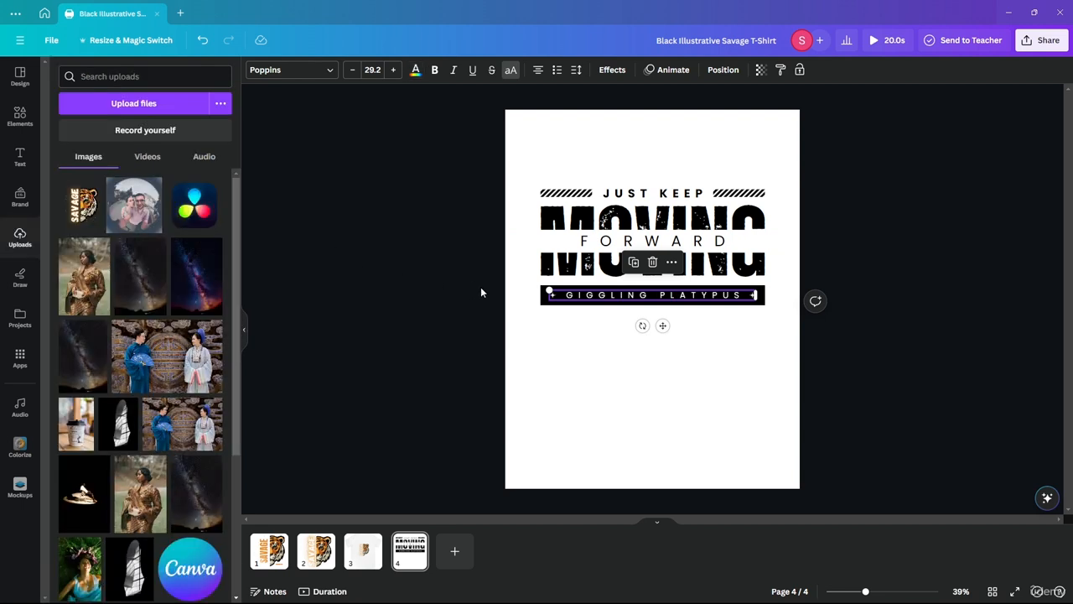
Step: Try removing the fill of the box behind GIGGLING PLATYPUS, then undo it and deselect everything
click(545, 299)
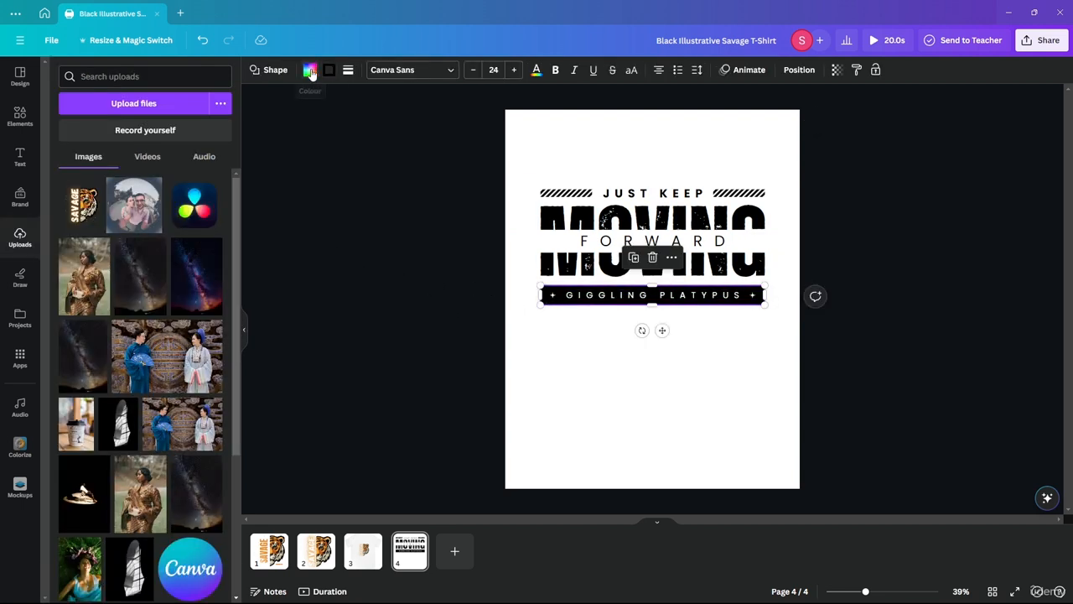
click(311, 72)
click(91, 138)
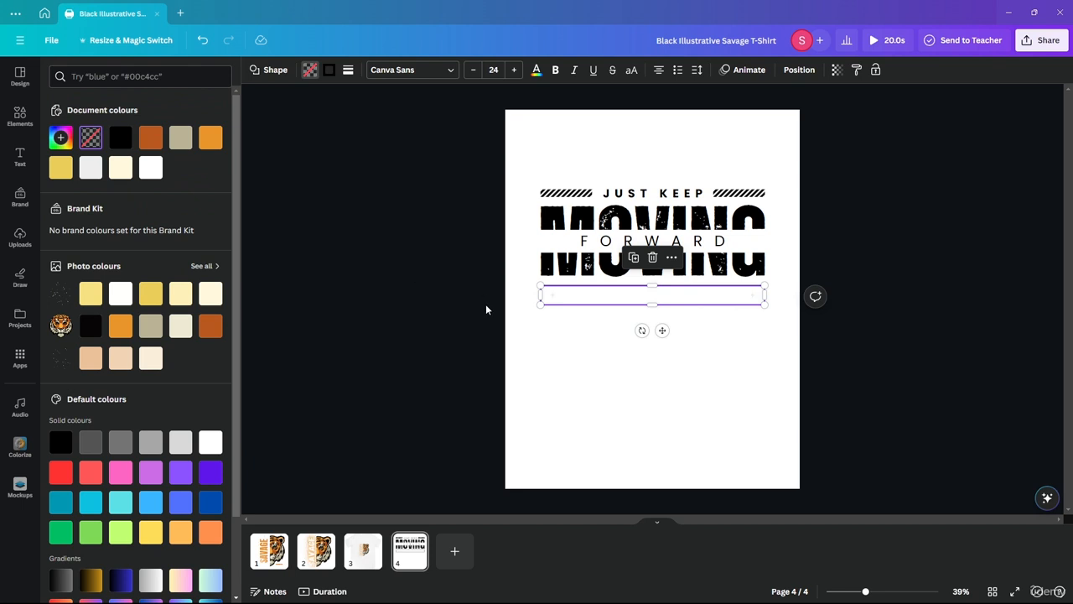
key(ctrl+z)
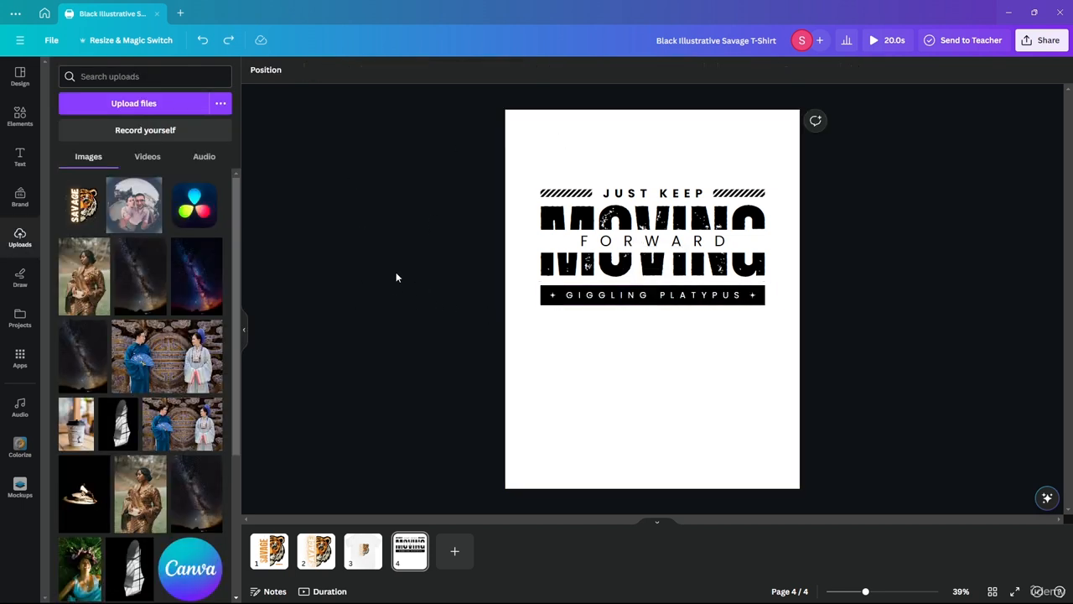
click(661, 372)
click(814, 163)
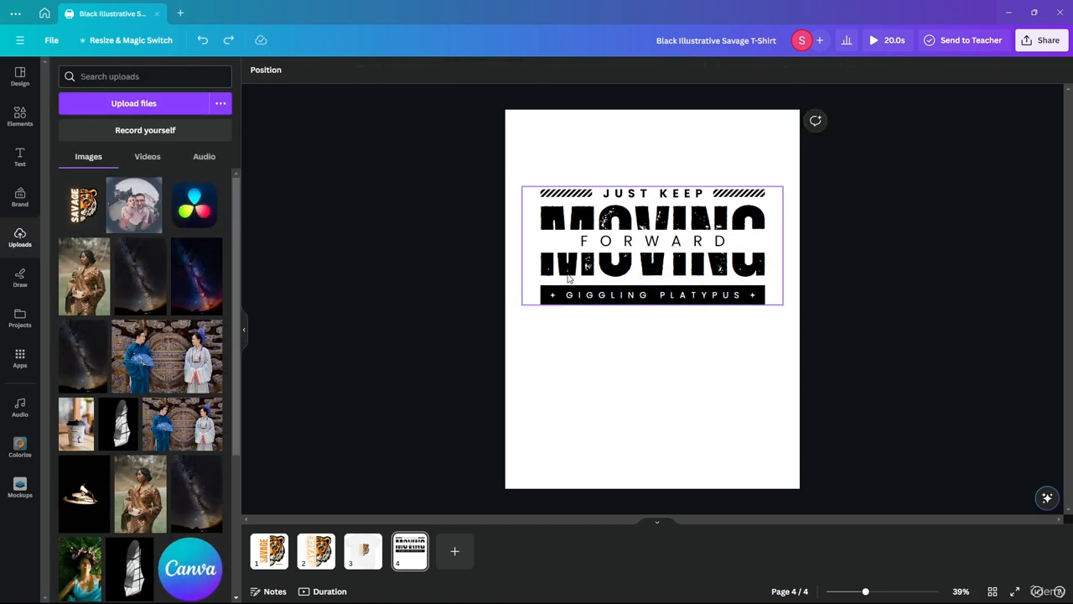
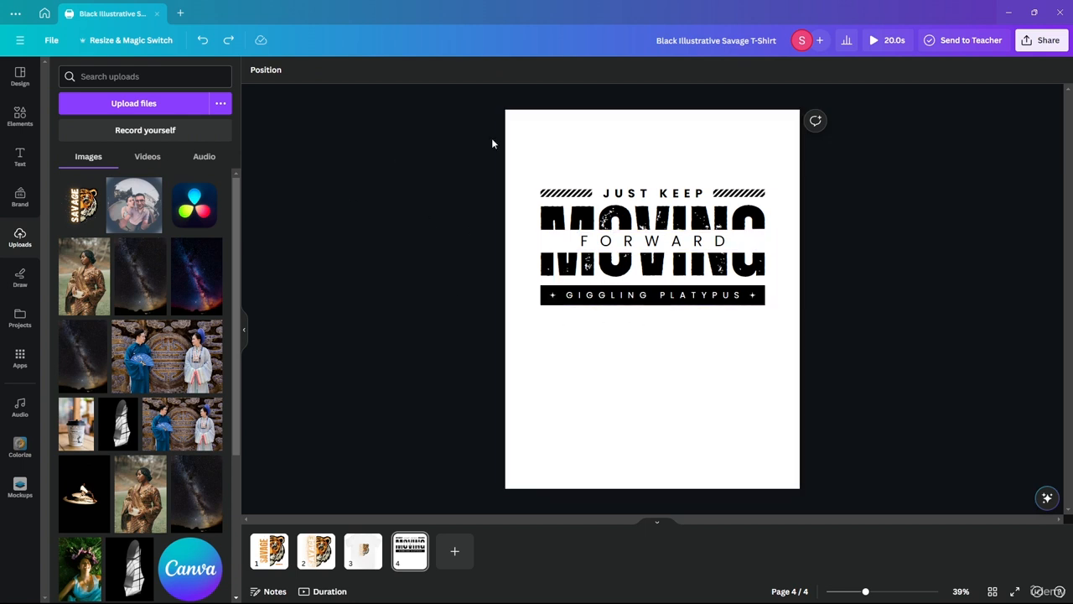
Step: Add a blank page 5 after the Moving Forward design and open it for editing
click(455, 552)
click(402, 555)
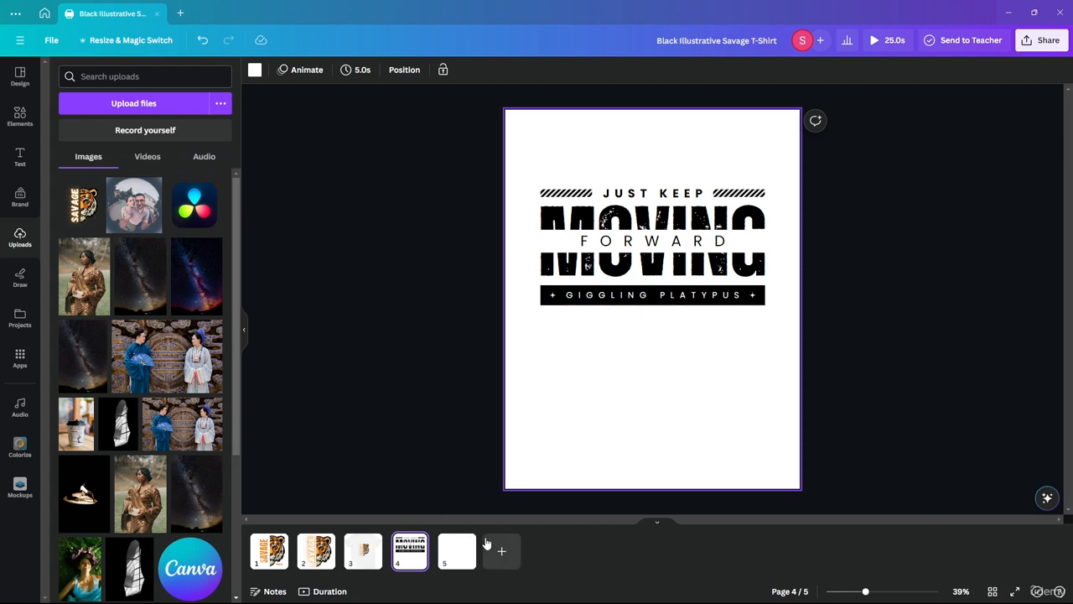
click(449, 553)
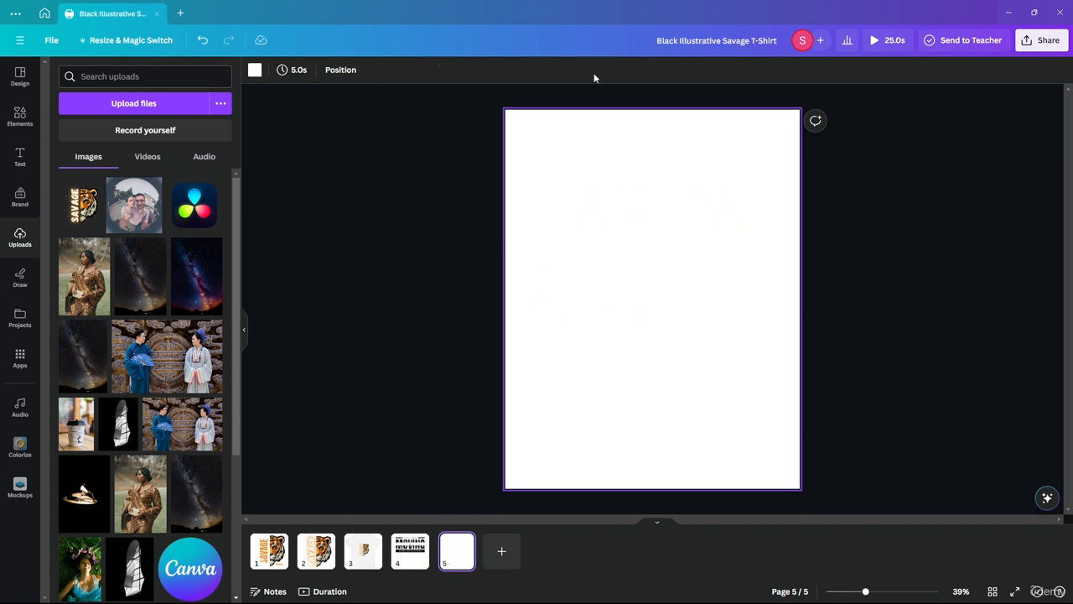
Step: Add a heading reading "Moving" to page 5 and set it in uppercase
click(23, 160)
click(187, 201)
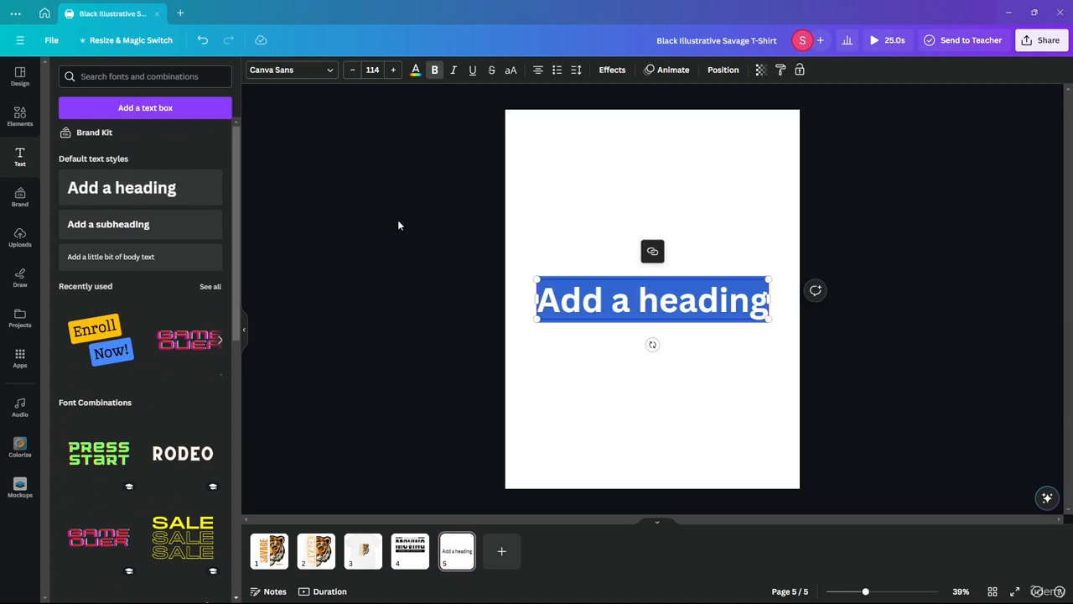
text(Moving)
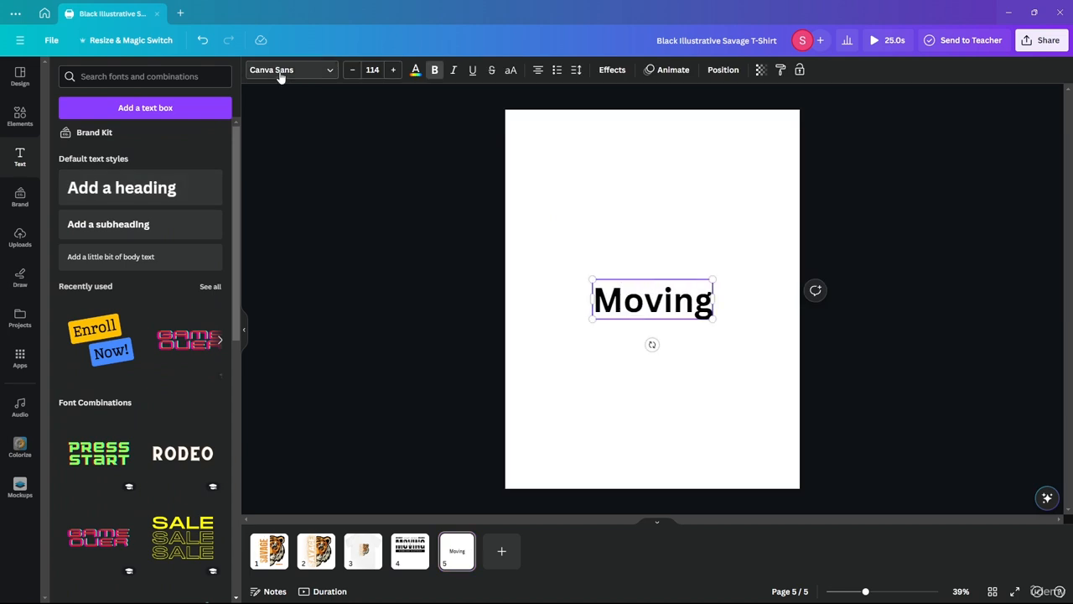
click(507, 71)
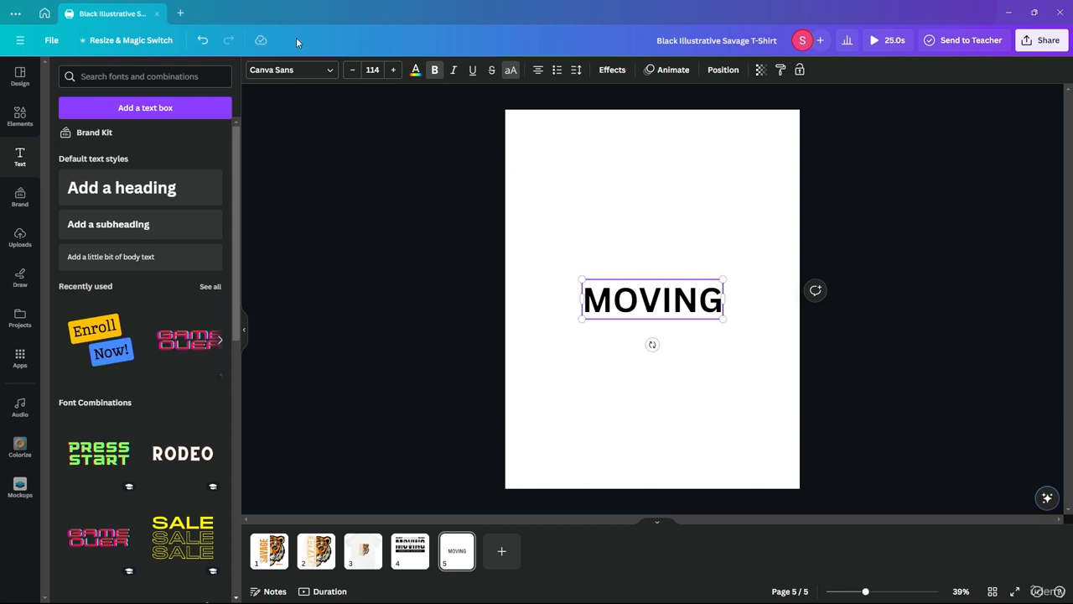
Step: Browse the available fonts for a typeface to use on the MOVING heading
click(289, 70)
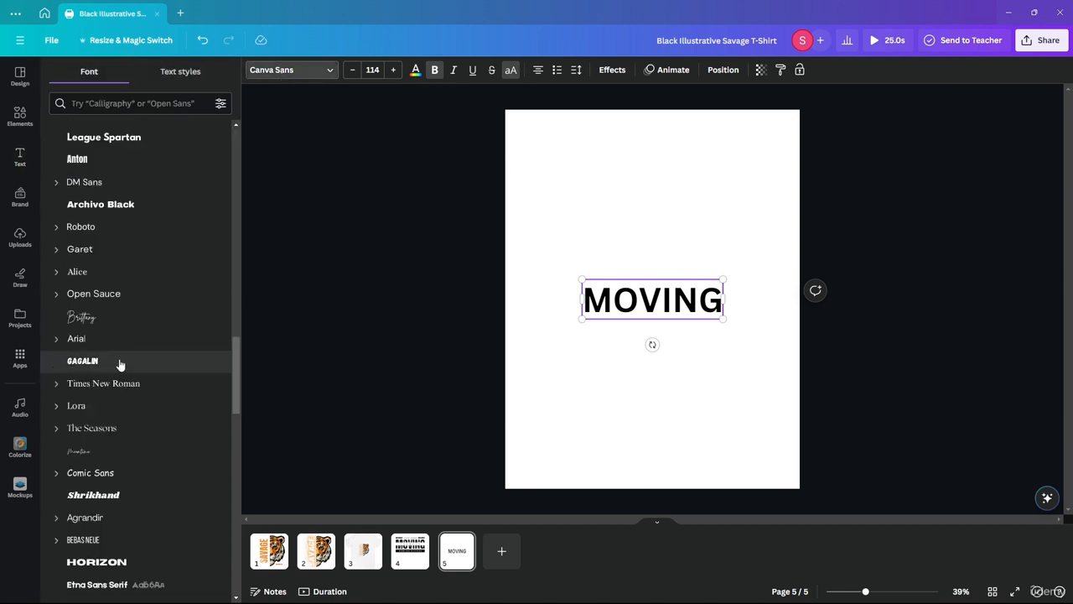
scroll(122, 351, down, 10)
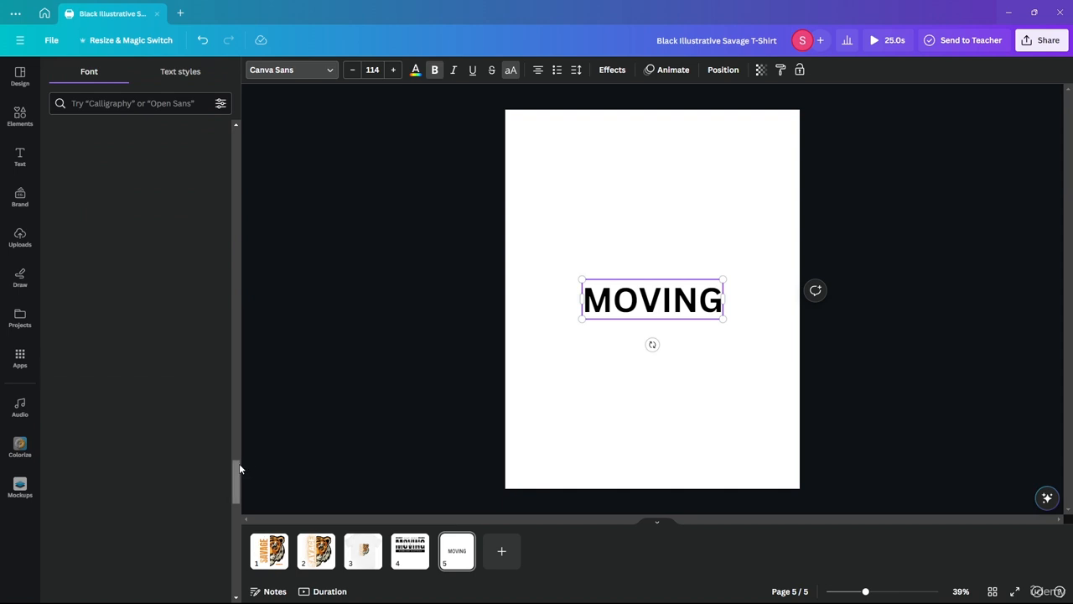
drag(237, 467, 232, 306)
scroll(229, 306, down, 5)
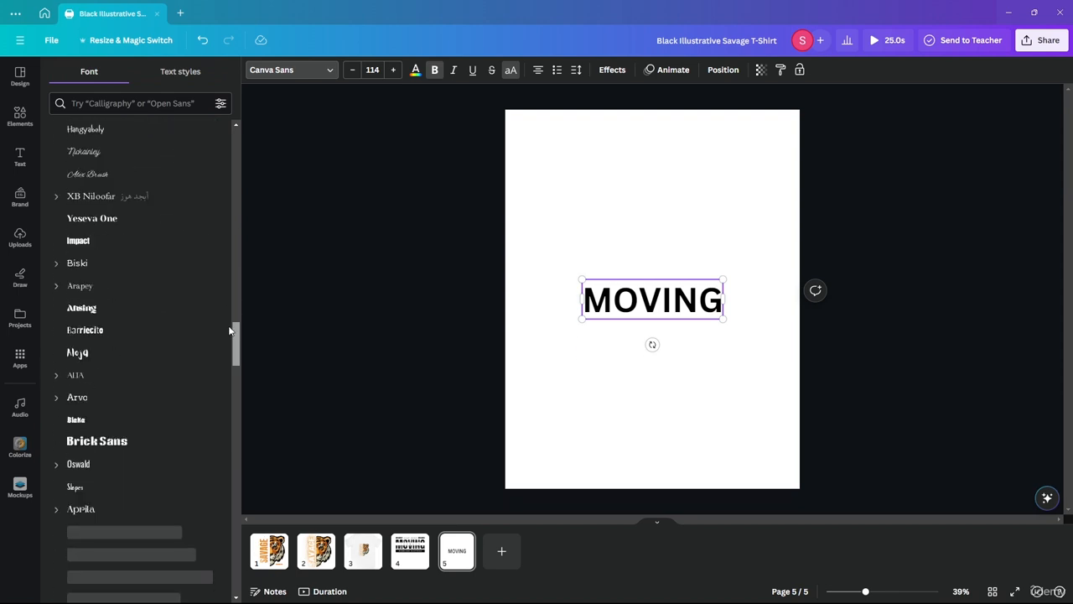
scroll(229, 333, down, 3)
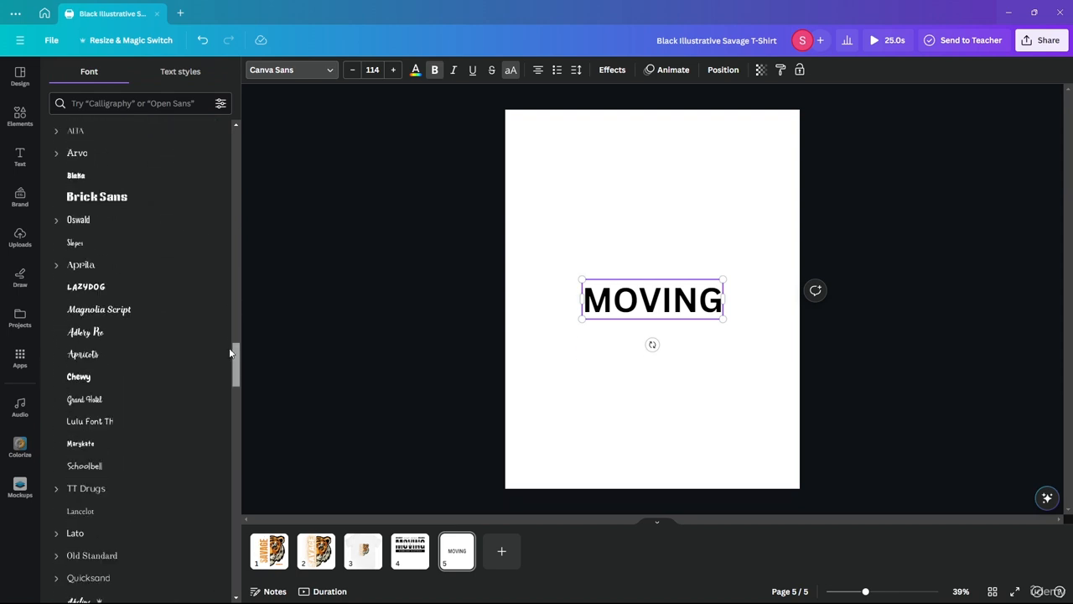
drag(230, 353, 229, 377)
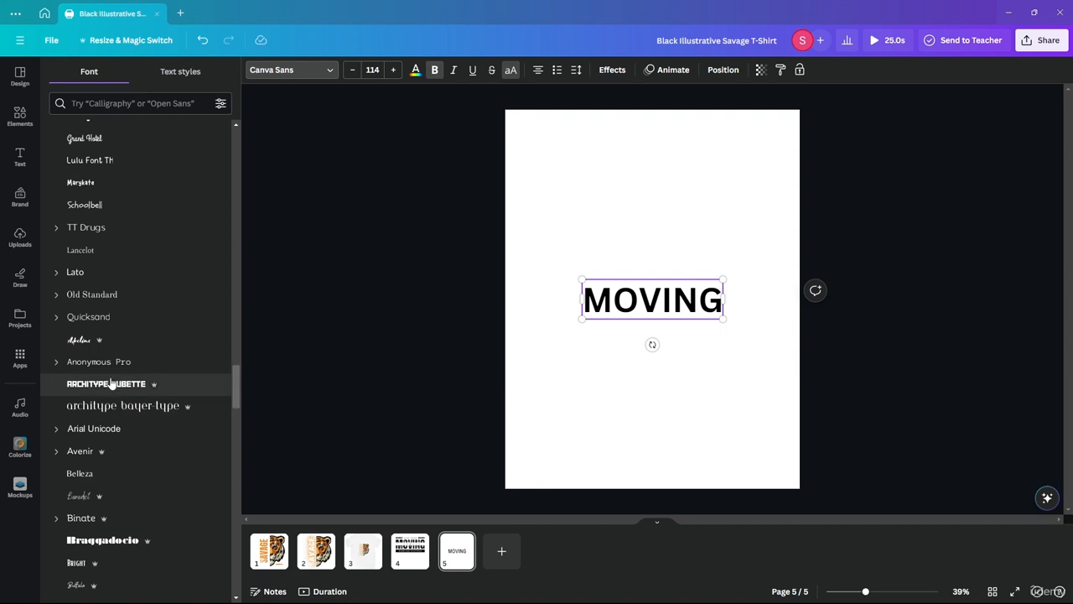
Step: Apply the Architype Aubette font to the MOVING text on page 5
click(95, 383)
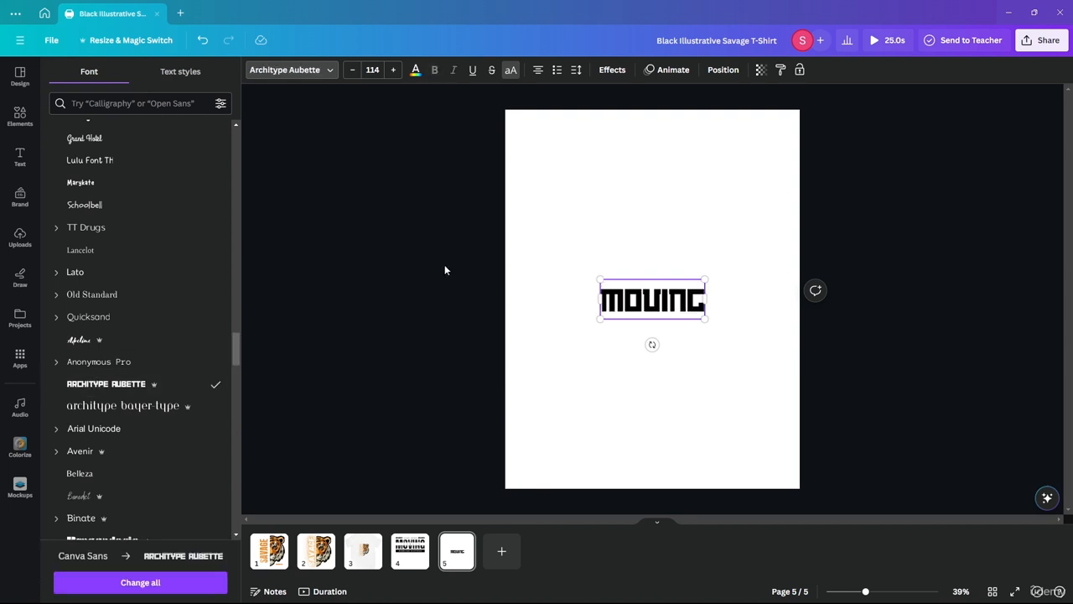
click(622, 322)
click(764, 282)
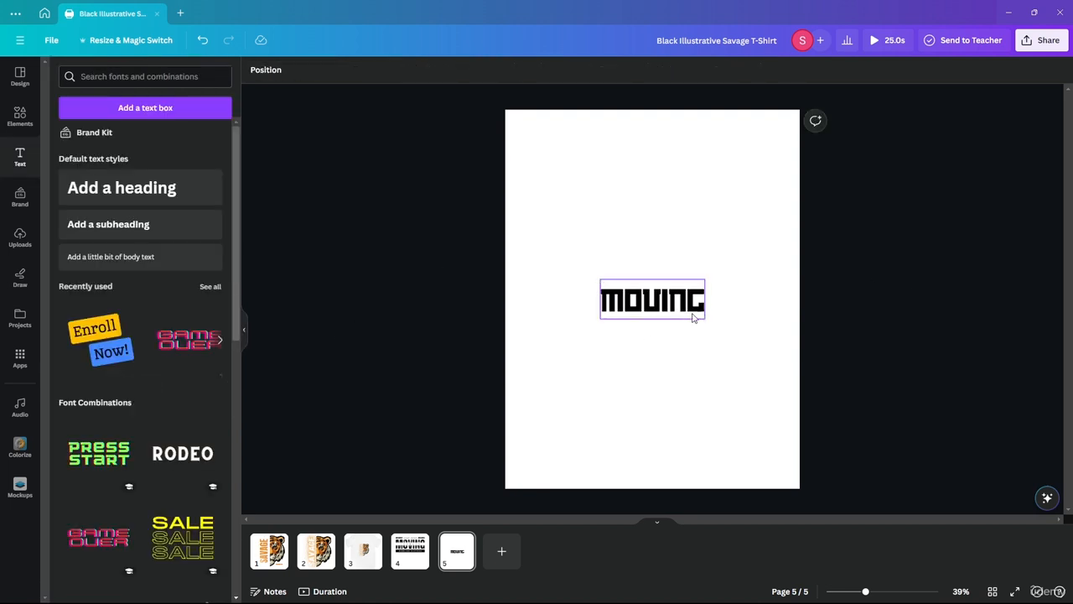
Step: Enlarge the MOVING text and set its font size to 300
click(681, 307)
drag(706, 316, 769, 394)
click(372, 70)
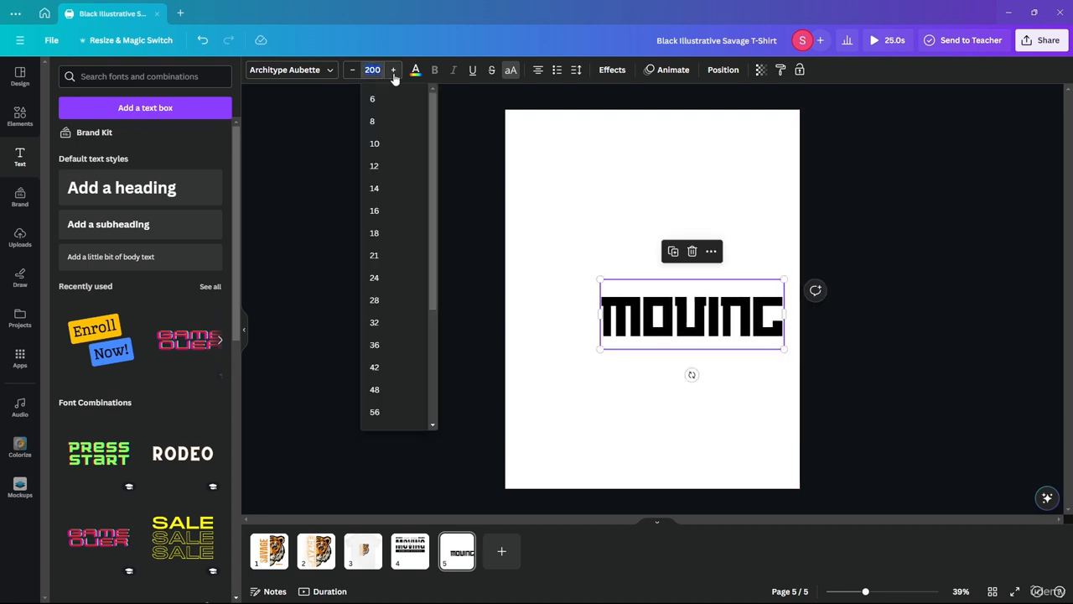
drag(785, 348, 872, 426)
click(380, 71)
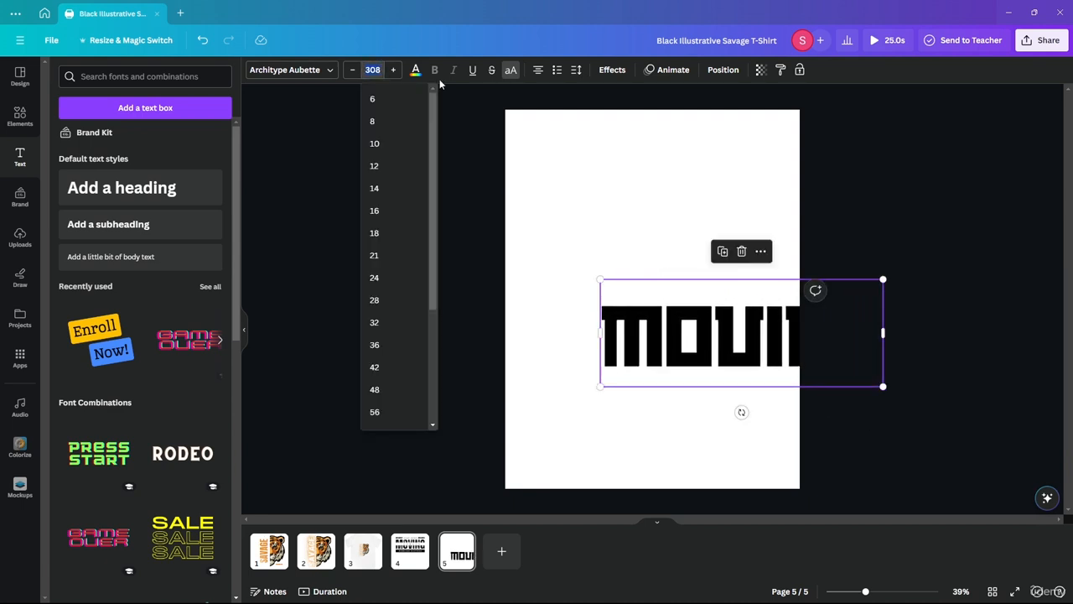
text(30)
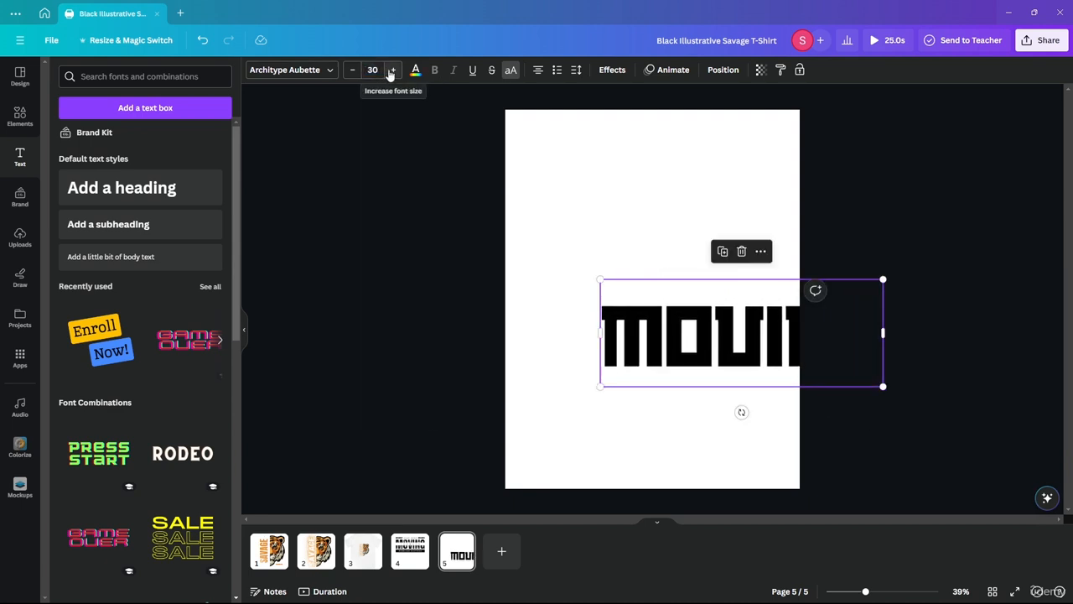
key(Return)
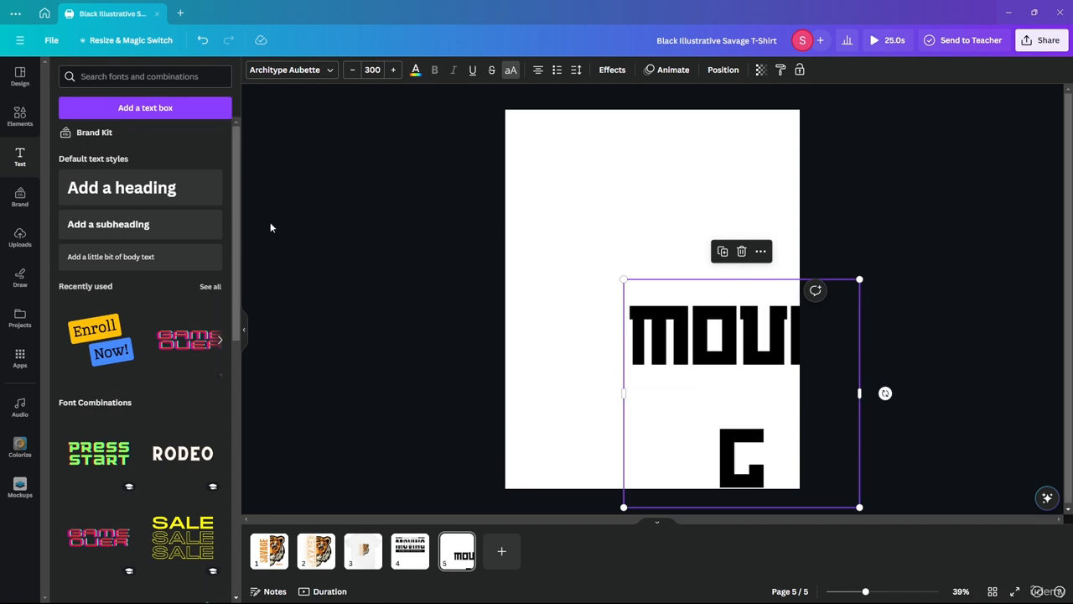
click(273, 226)
Step: Widen the MOVING text box to fit the word on one line across the page and place it at mid-height
drag(682, 333, 567, 272)
drag(745, 332, 795, 332)
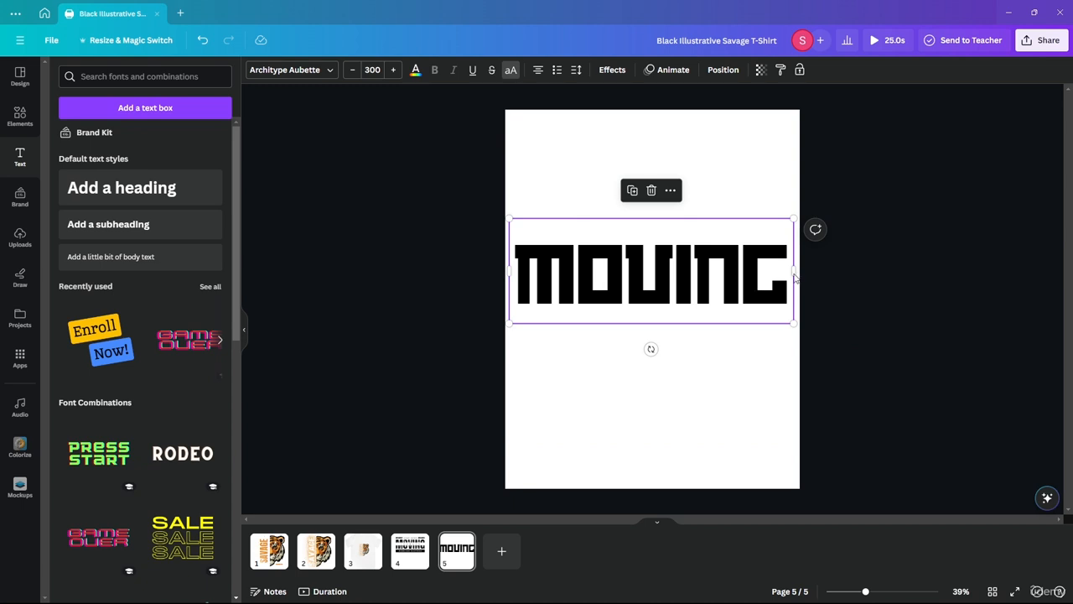
drag(794, 277, 801, 271)
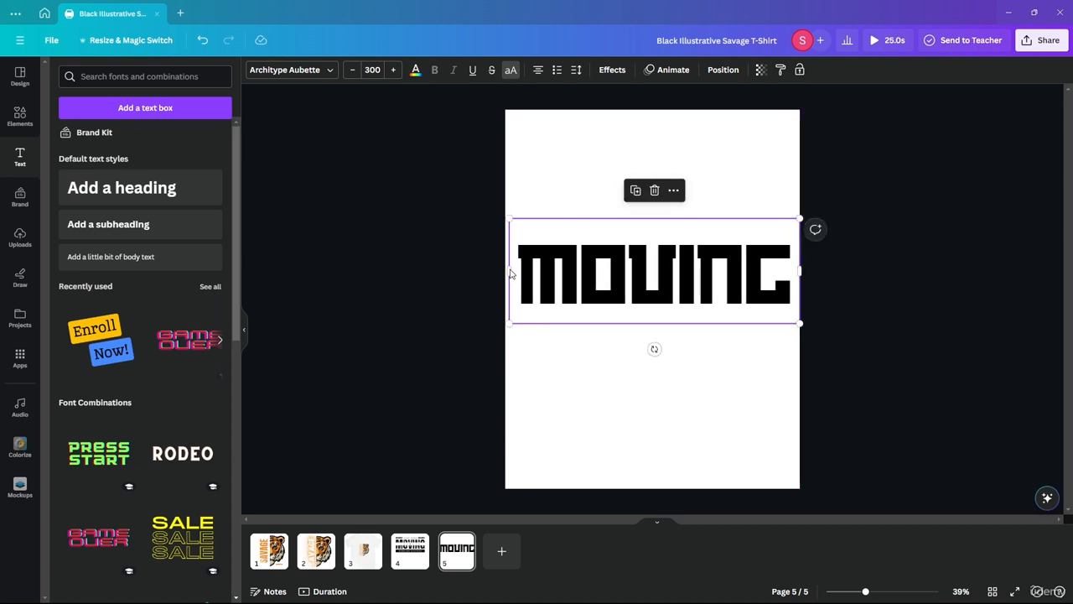
drag(613, 271, 614, 295)
click(369, 258)
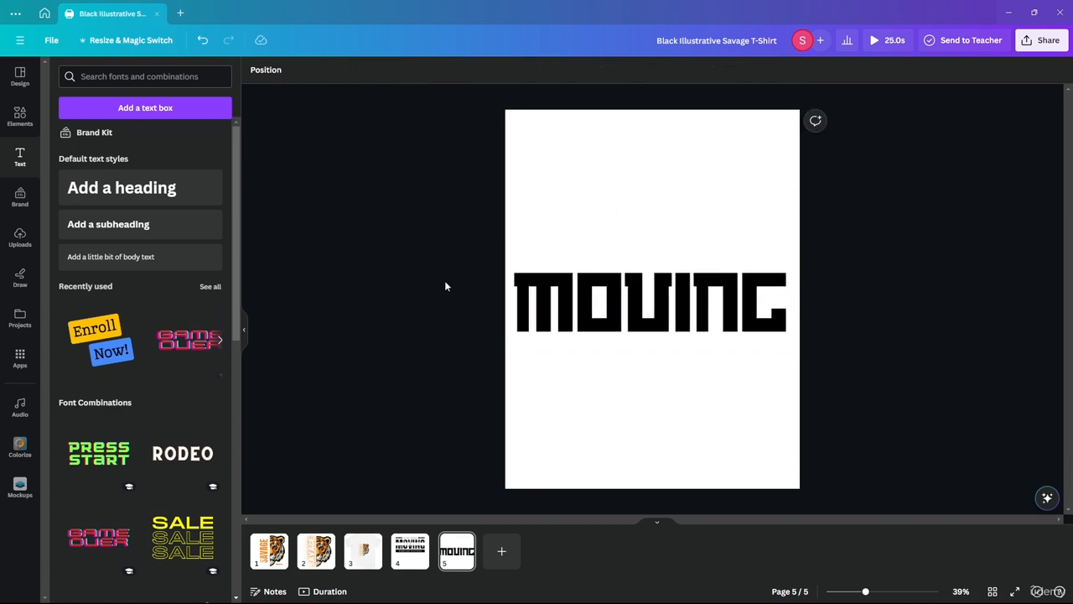
click(598, 315)
Step: Clear the particle element search and add a square shape to the page
click(20, 117)
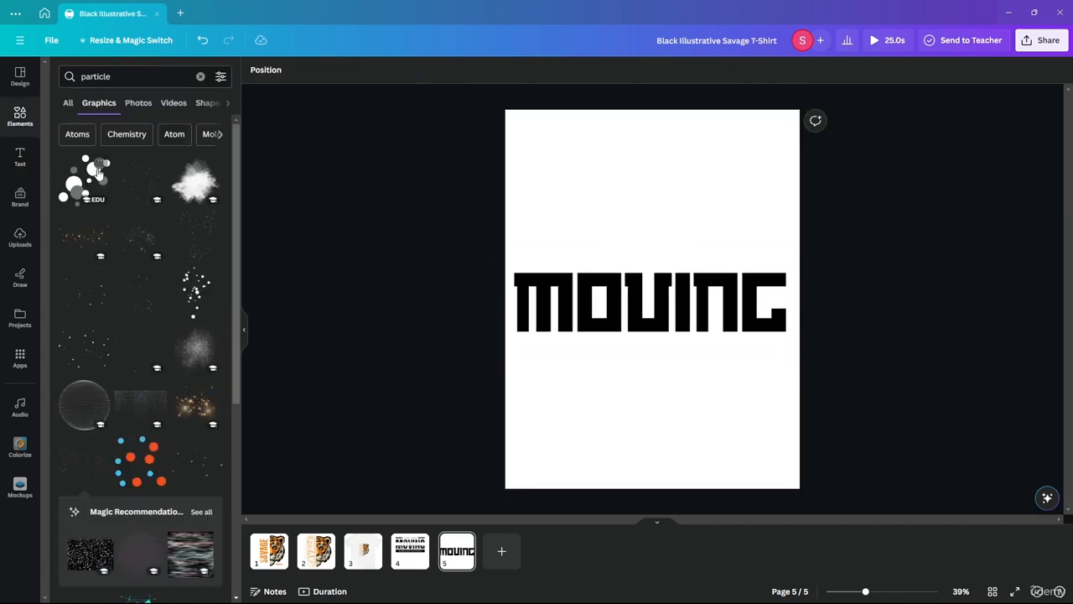
click(201, 76)
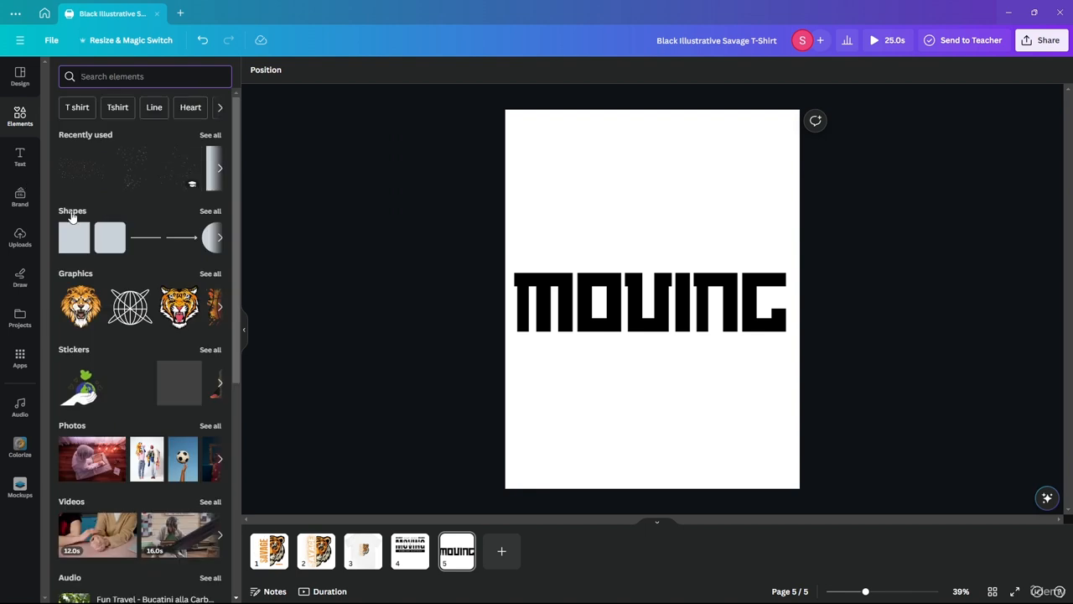
click(74, 232)
click(365, 301)
click(650, 259)
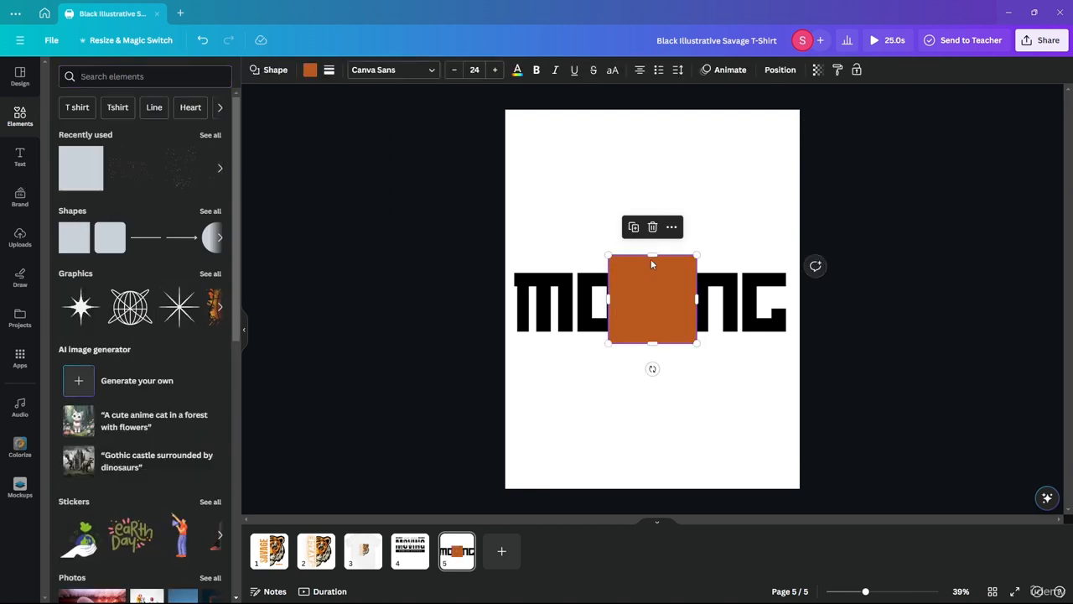
Step: Reshape the square into a thin strip spanning the full page width across the middle of the MOVING text
drag(651, 252, 648, 286)
drag(651, 341, 505, 302)
drag(694, 302, 799, 302)
mouse_move(651, 319)
mouse_down()
mouse_move(650, 292)
mouse_move(644, 307)
mouse_up()
click(811, 374)
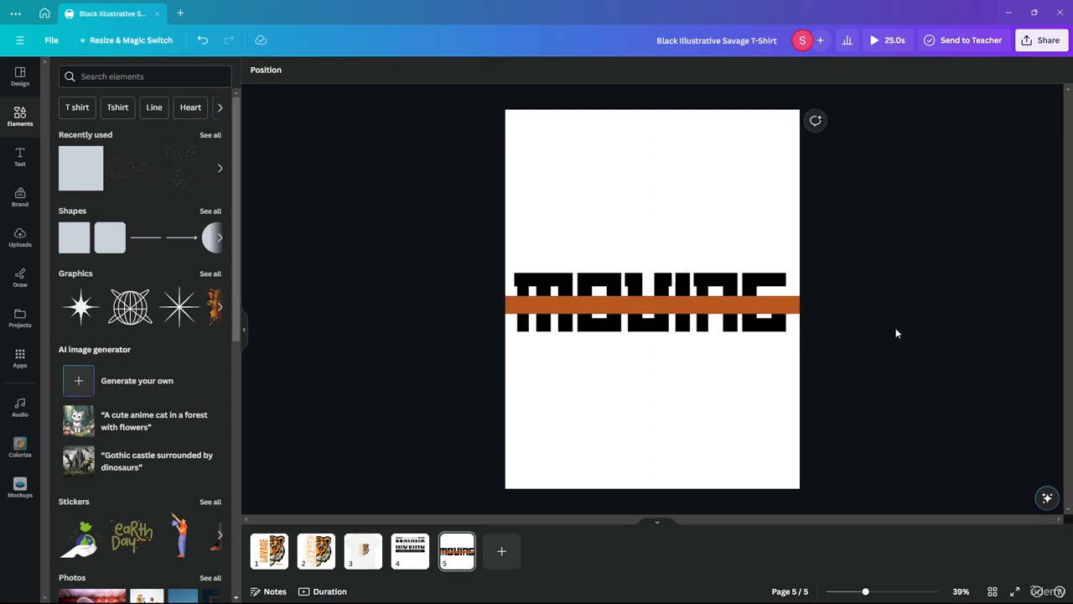
Step: Change the strip's fill colour to white so it cuts through the letters
click(625, 298)
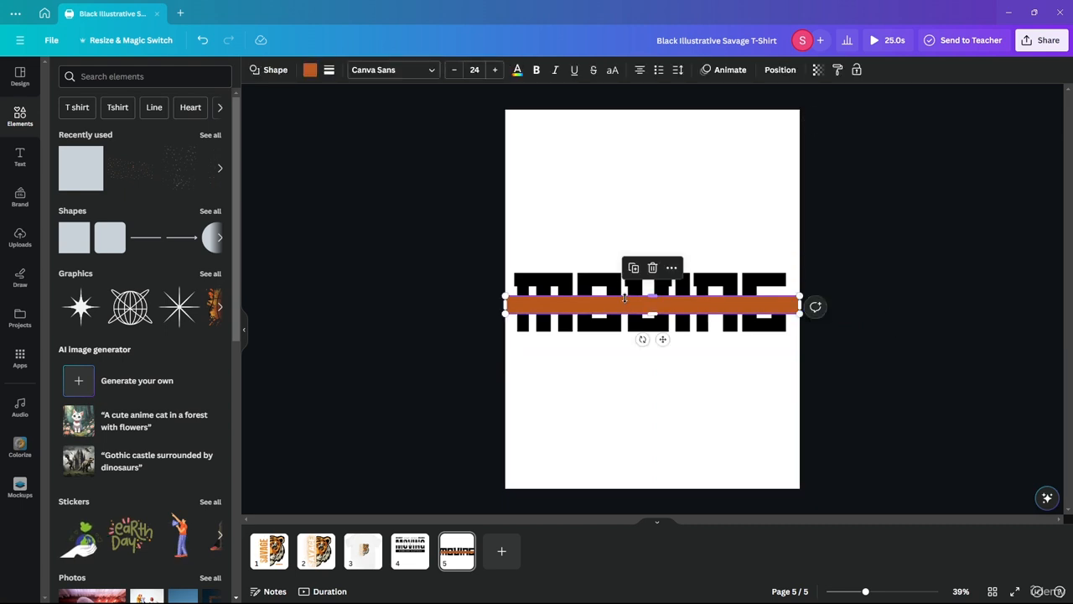
click(310, 70)
click(147, 169)
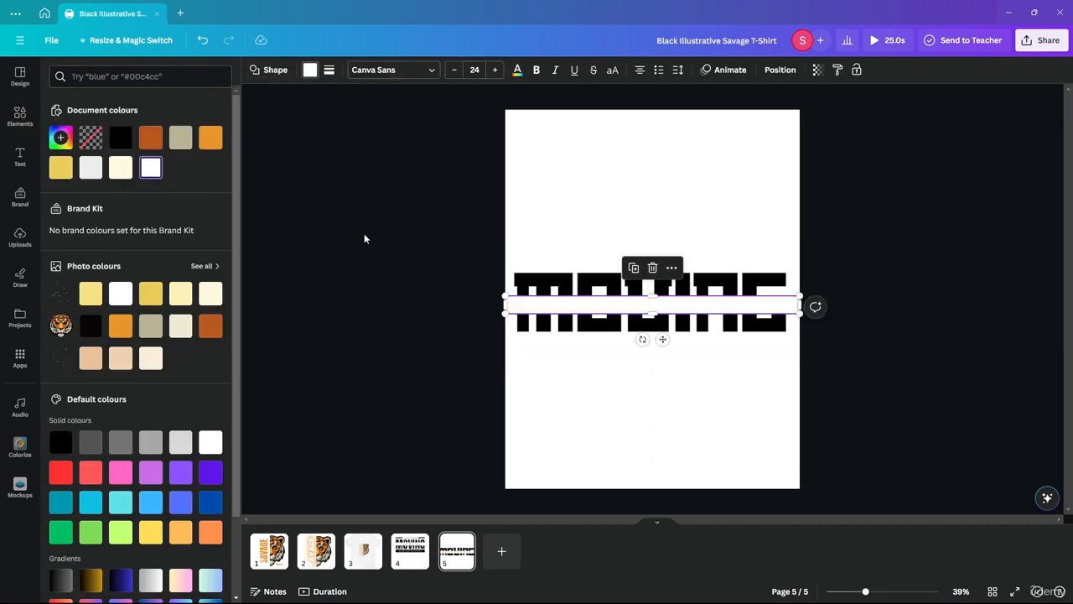
key(Escape)
key(Escape)
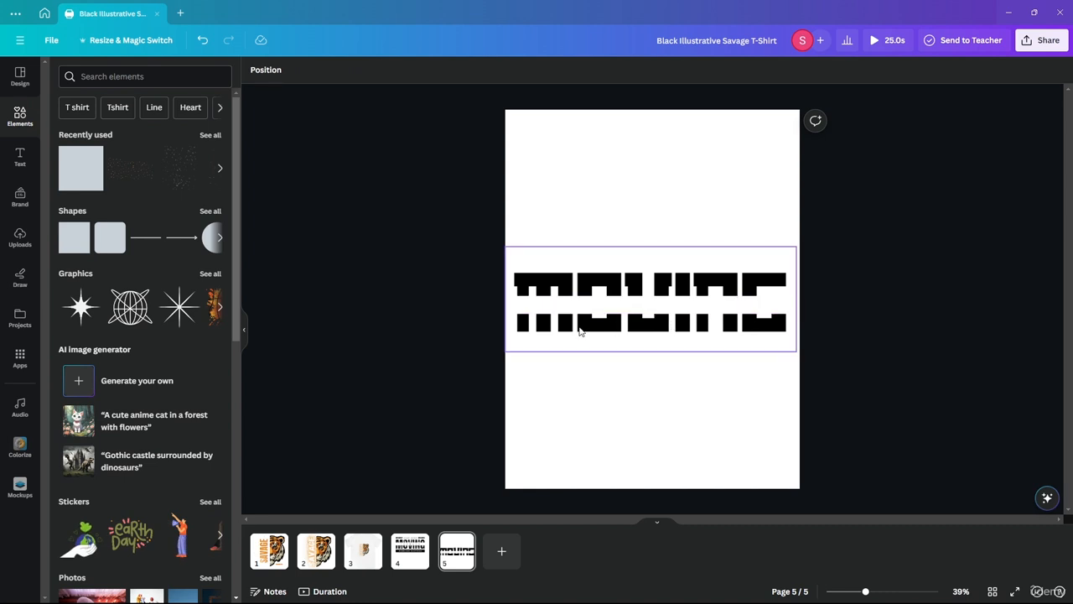
Step: Extend the text box to the page's right edge and move the white strip slightly up over the letters
click(662, 329)
drag(795, 299, 799, 300)
click(445, 318)
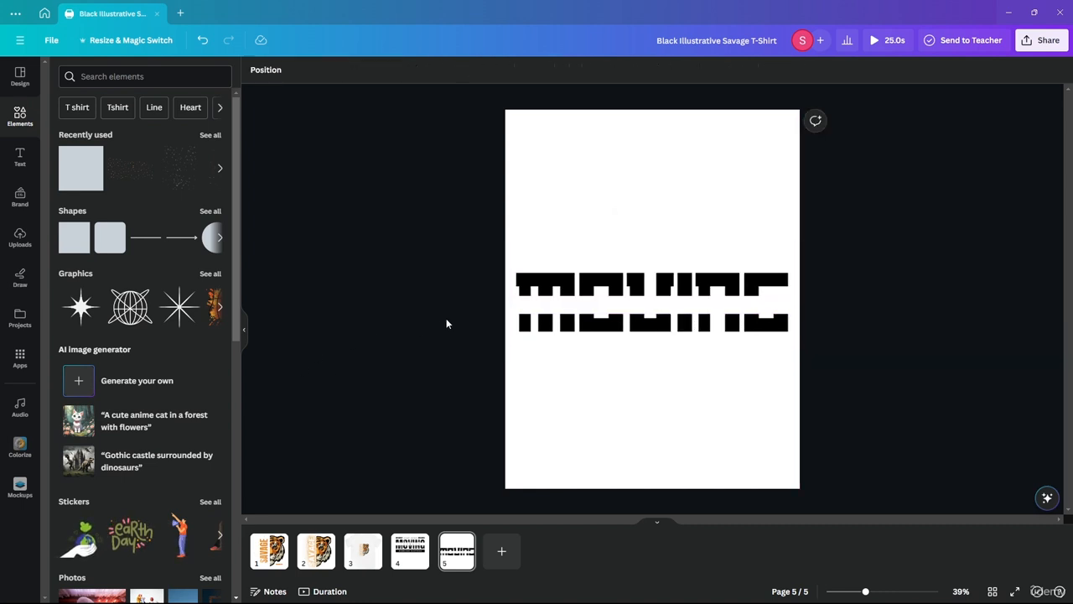
mouse_move(662, 306)
mouse_down()
mouse_move(652, 304)
mouse_move(662, 303)
mouse_up()
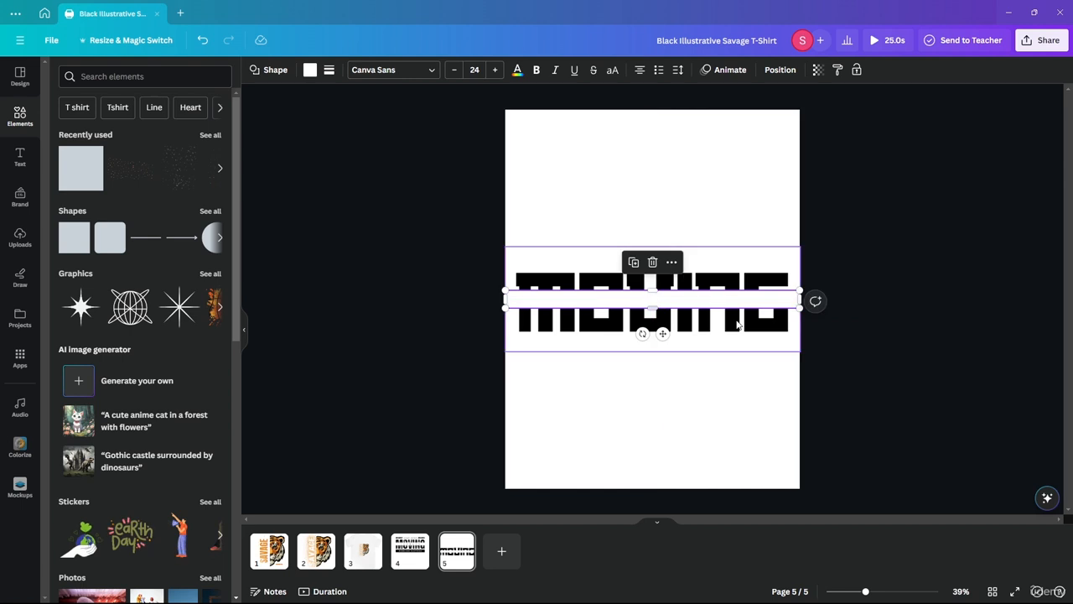
Step: Change the MOVING text's font to Braggadocio
click(643, 334)
click(327, 74)
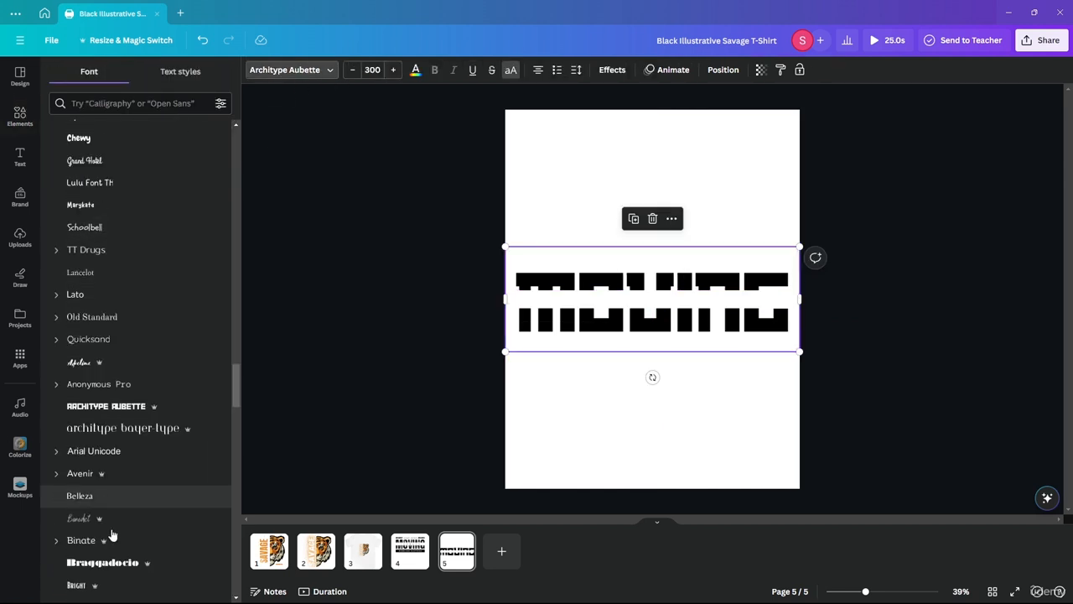
click(102, 562)
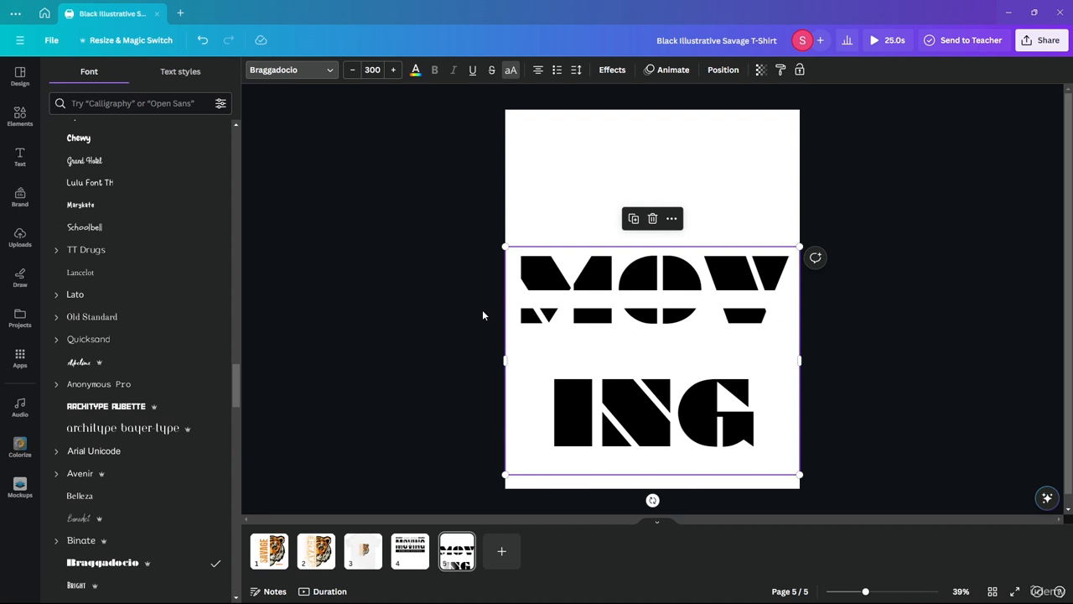
click(781, 354)
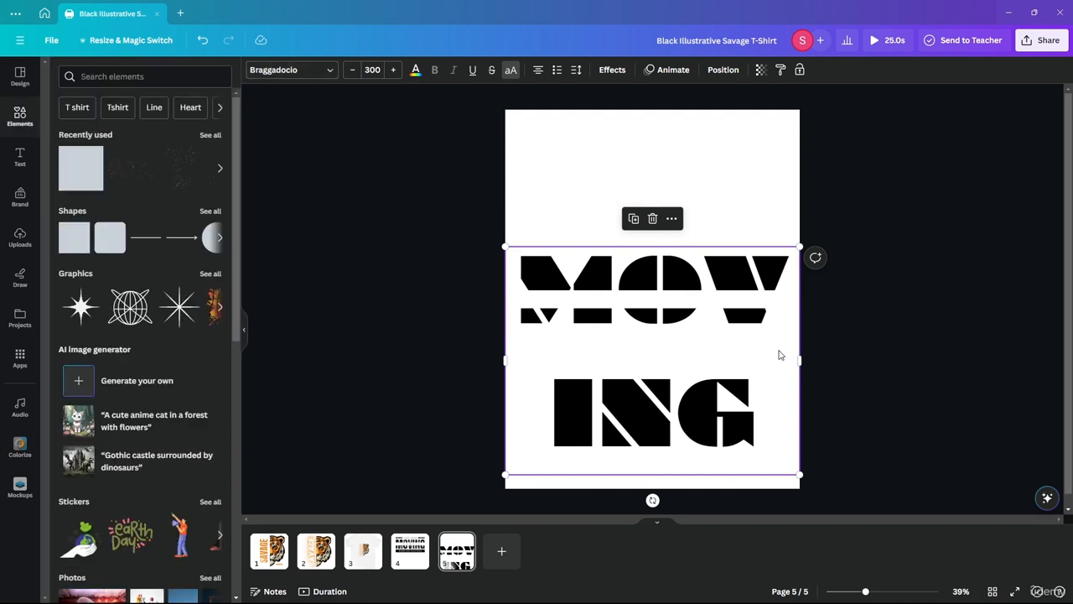
Step: Reduce the MOVING text's font size to 183 so the word fits on one line
click(352, 71)
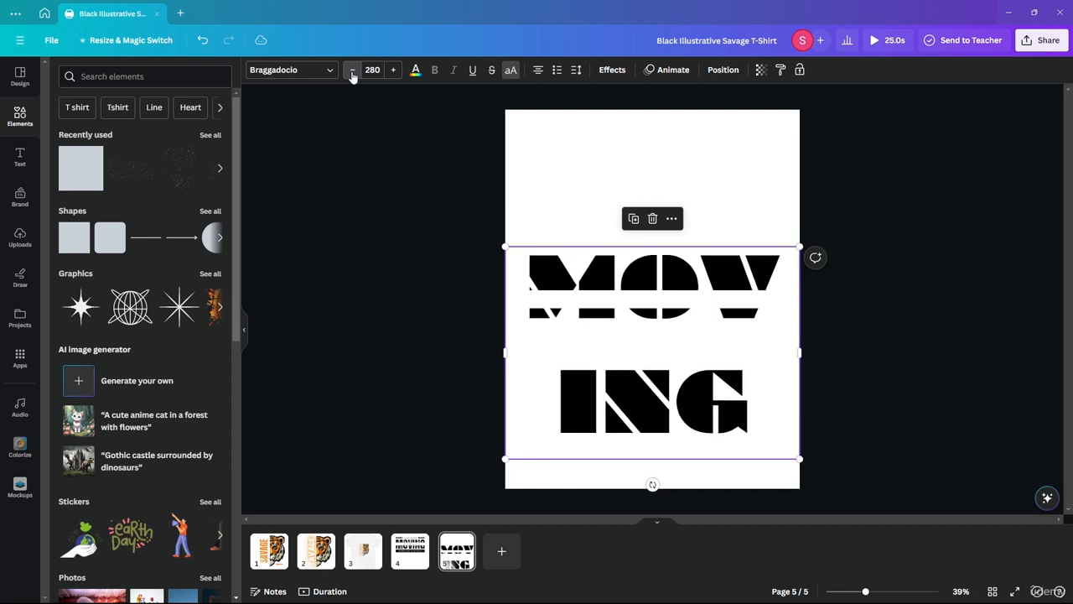
click(352, 71)
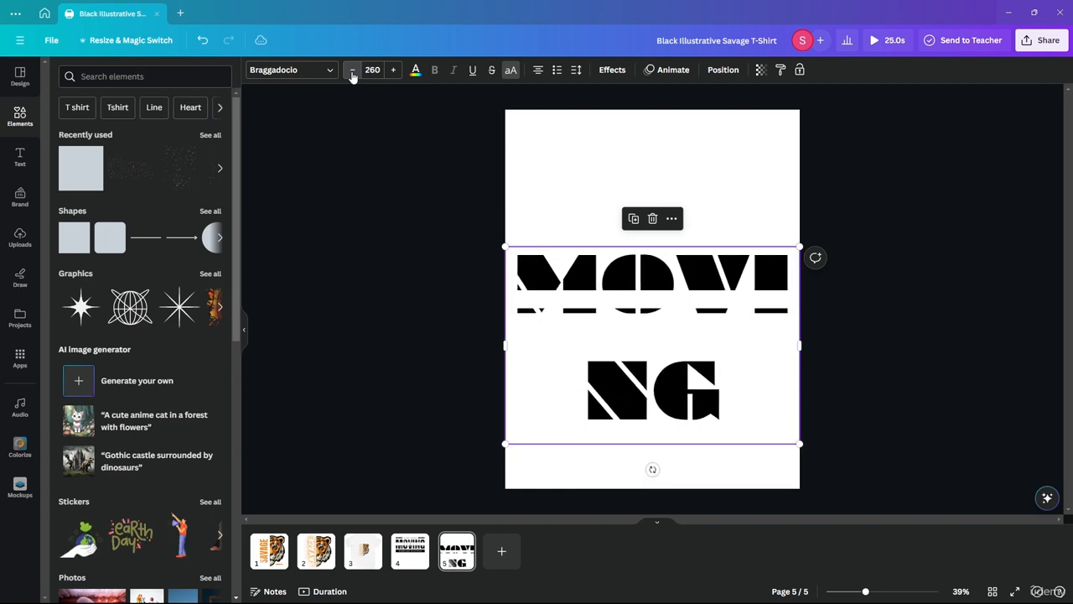
click(352, 71)
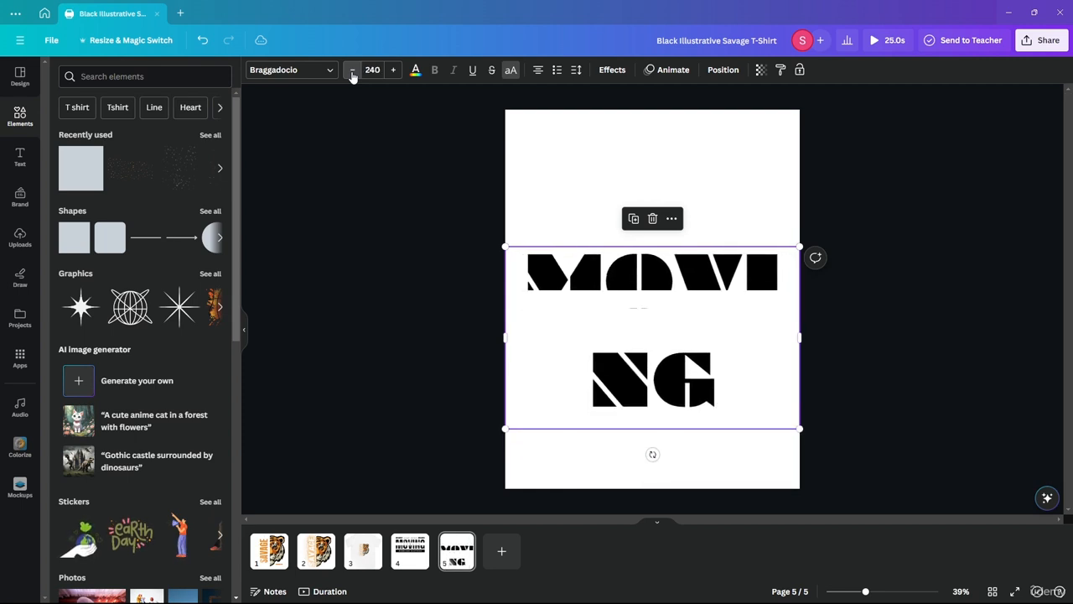
click(352, 70)
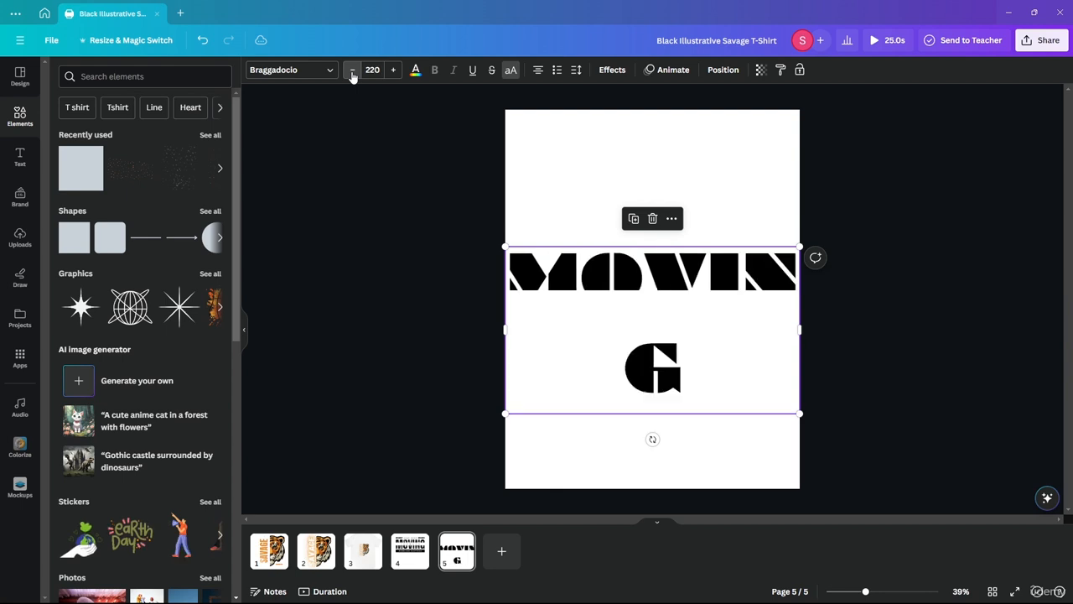
click(352, 71)
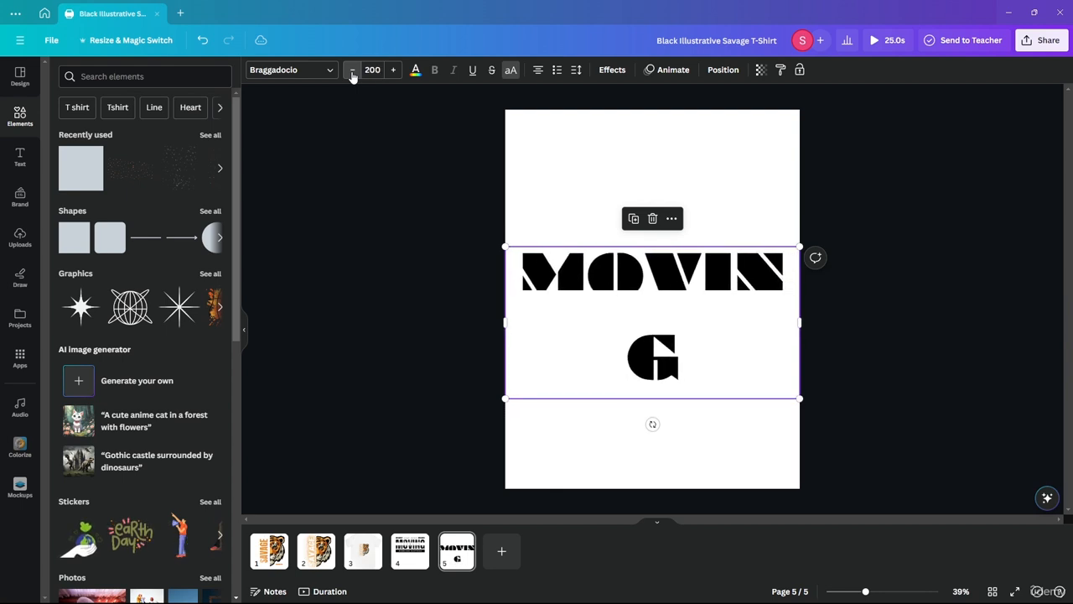
click(352, 71)
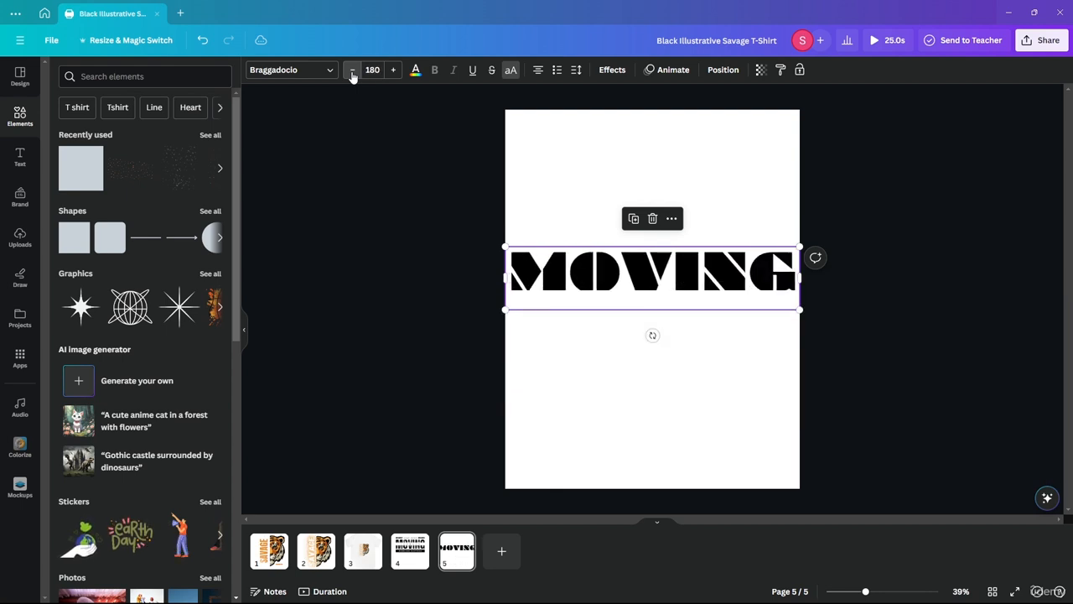
click(352, 70)
click(394, 71)
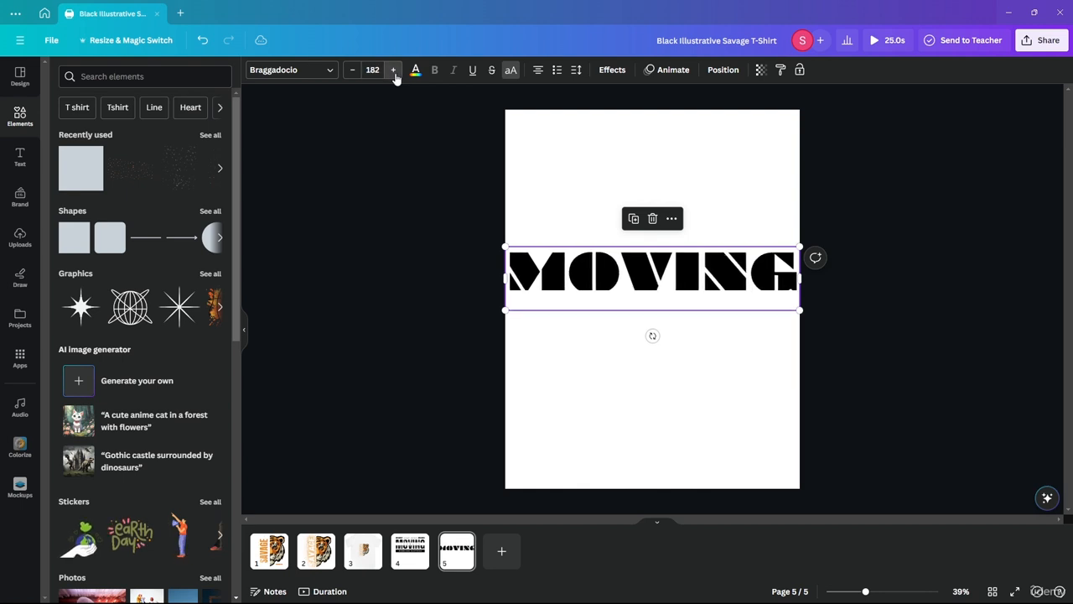
click(394, 71)
click(353, 70)
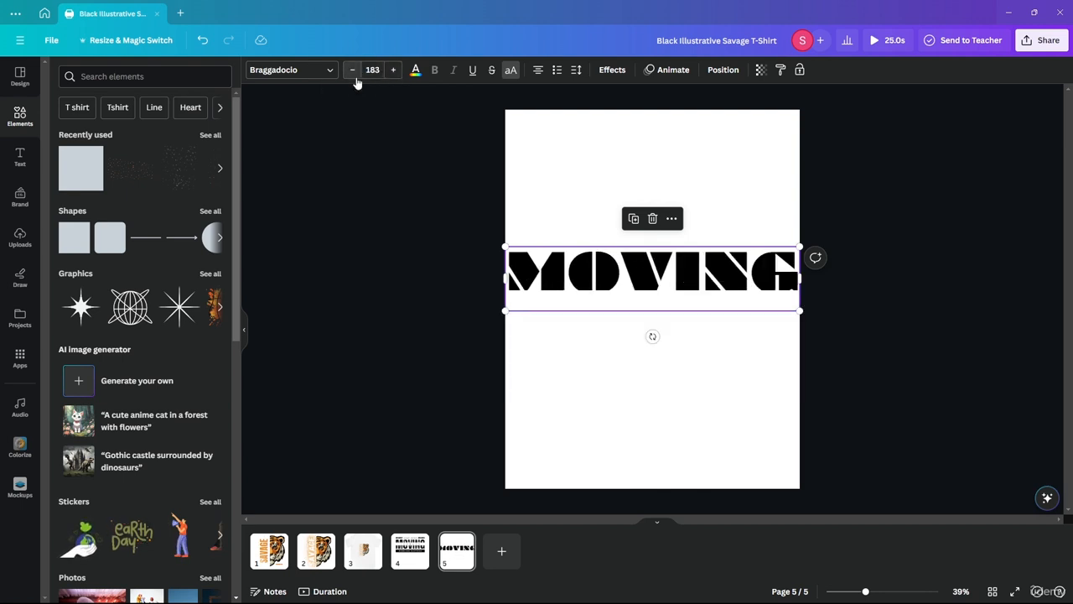
Step: Move the white strip up across the middle of the resized MOVING letters, centred horizontally on the page
drag(625, 311, 630, 271)
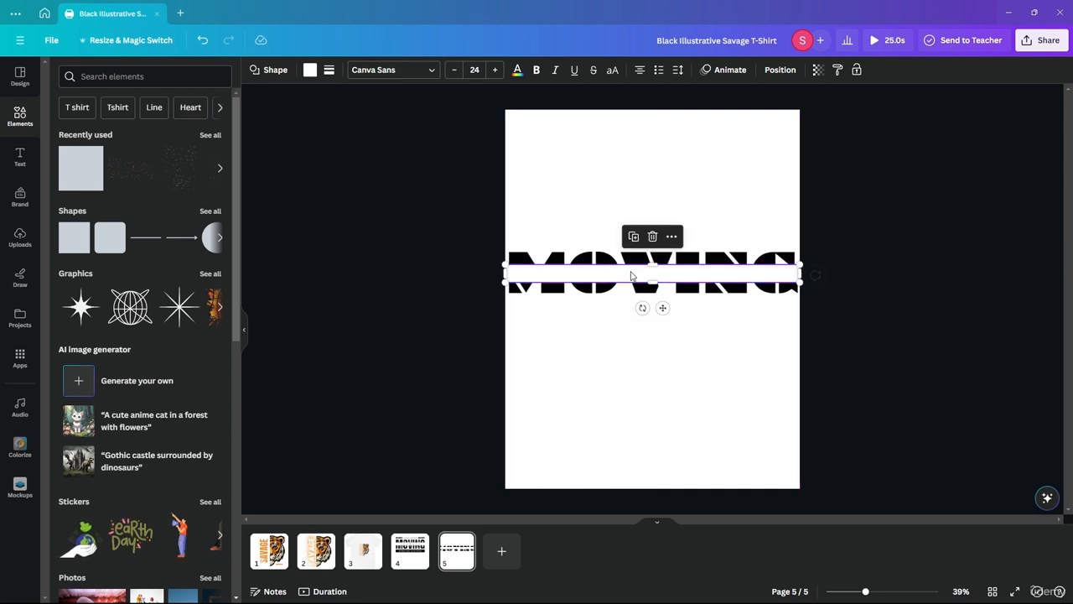
click(939, 288)
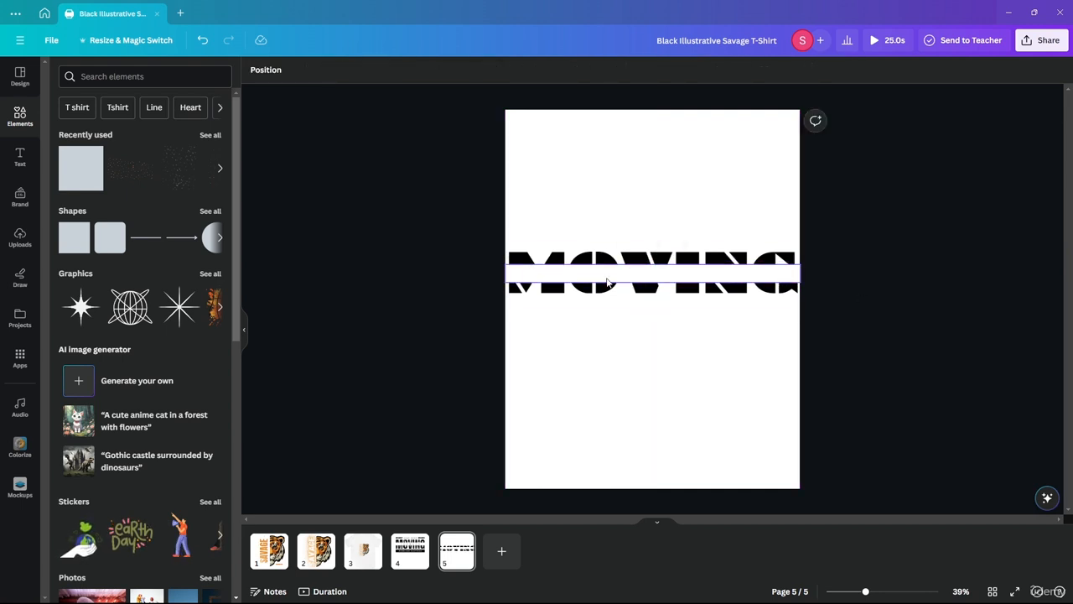
click(654, 278)
drag(654, 279, 653, 273)
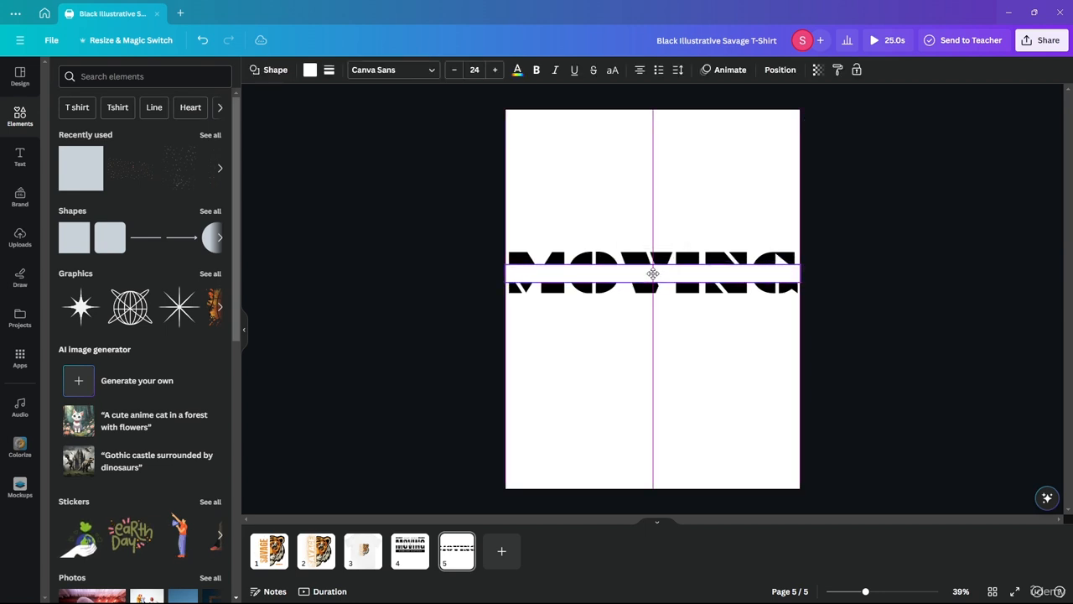
Step: Align the MOVING text and the white strip with each other by their vertical middles
drag(677, 197, 556, 354)
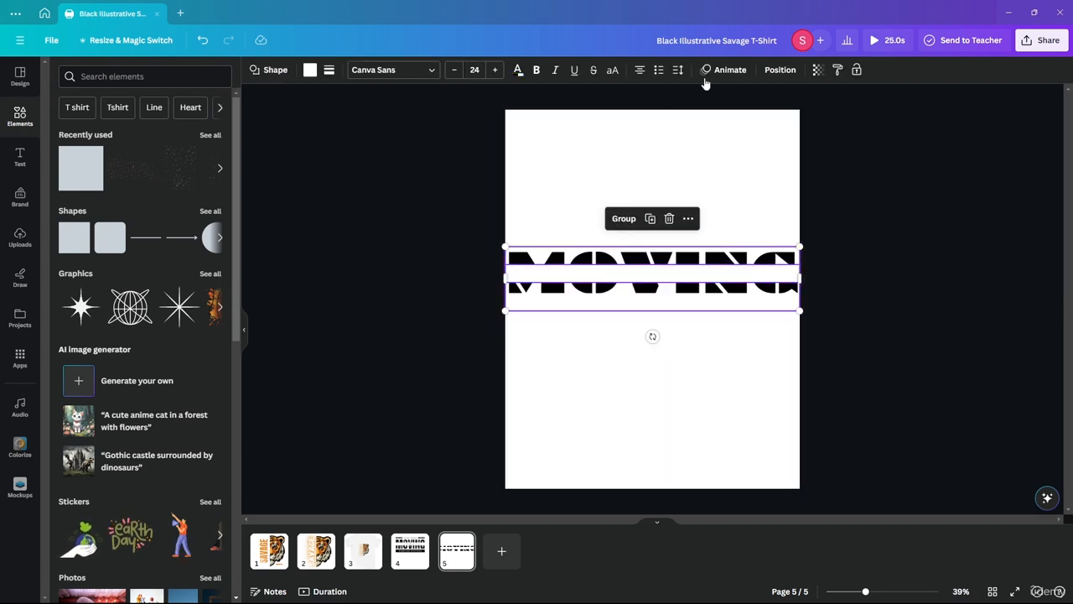
click(773, 70)
click(61, 193)
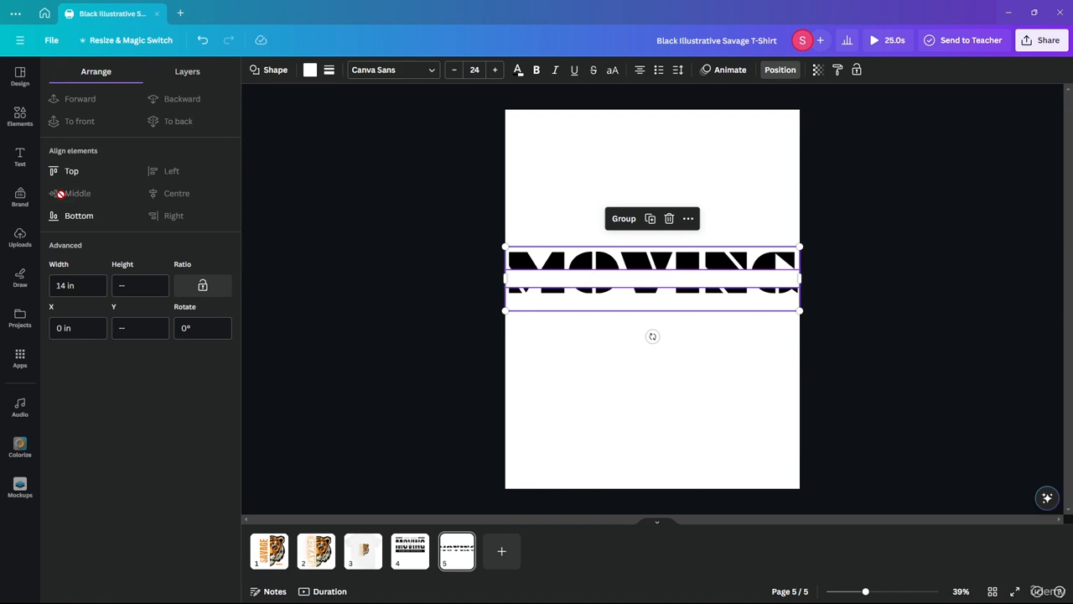
click(19, 117)
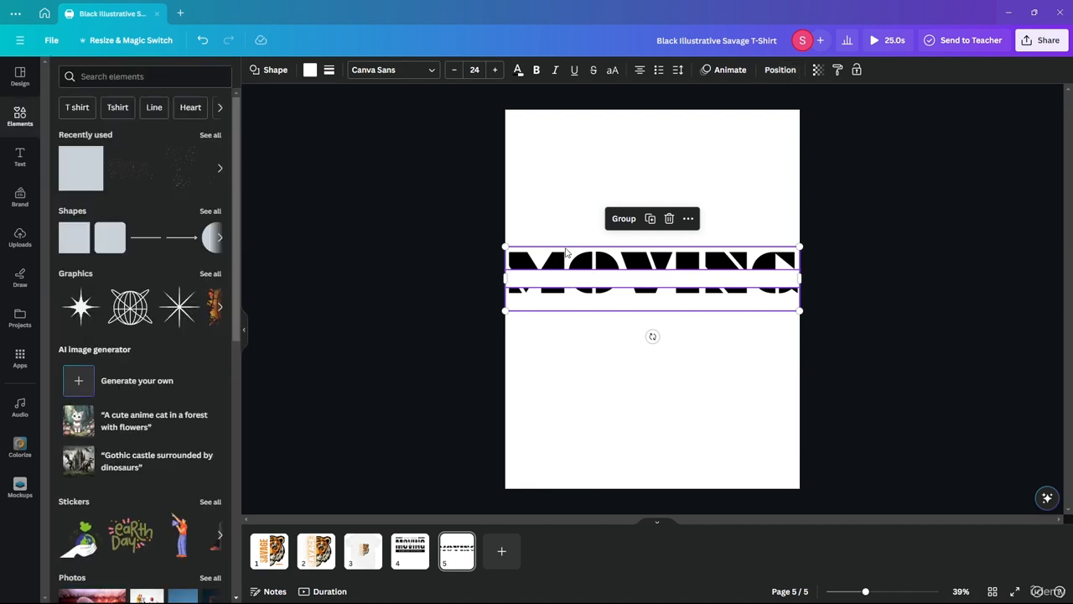
Step: Align the MOVING text and the white strip, one at a time, to the vertical middle of the page
click(587, 264)
click(723, 70)
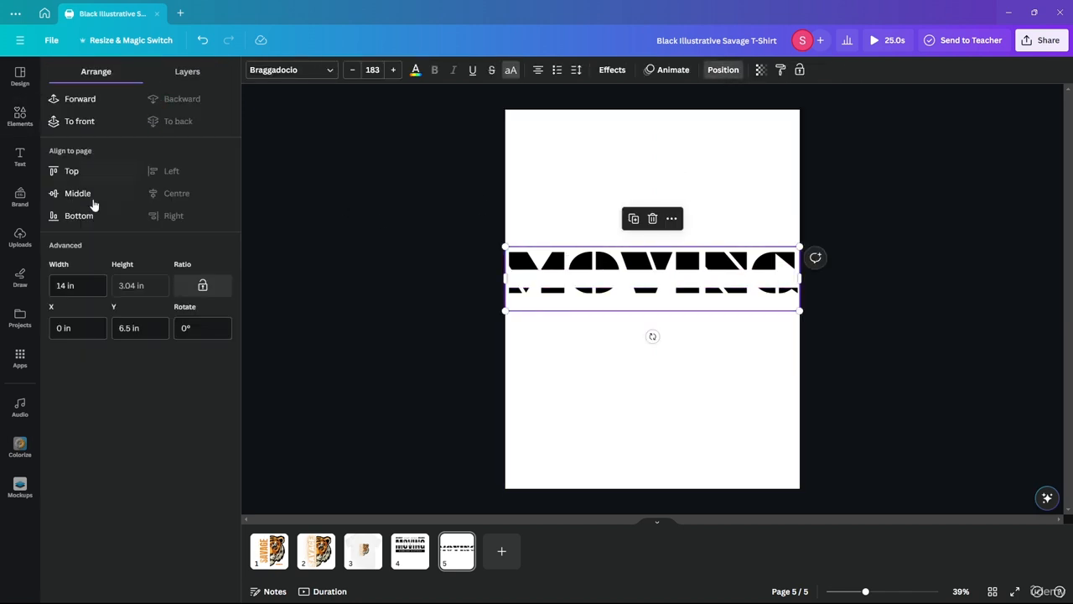
click(87, 192)
click(653, 280)
click(653, 277)
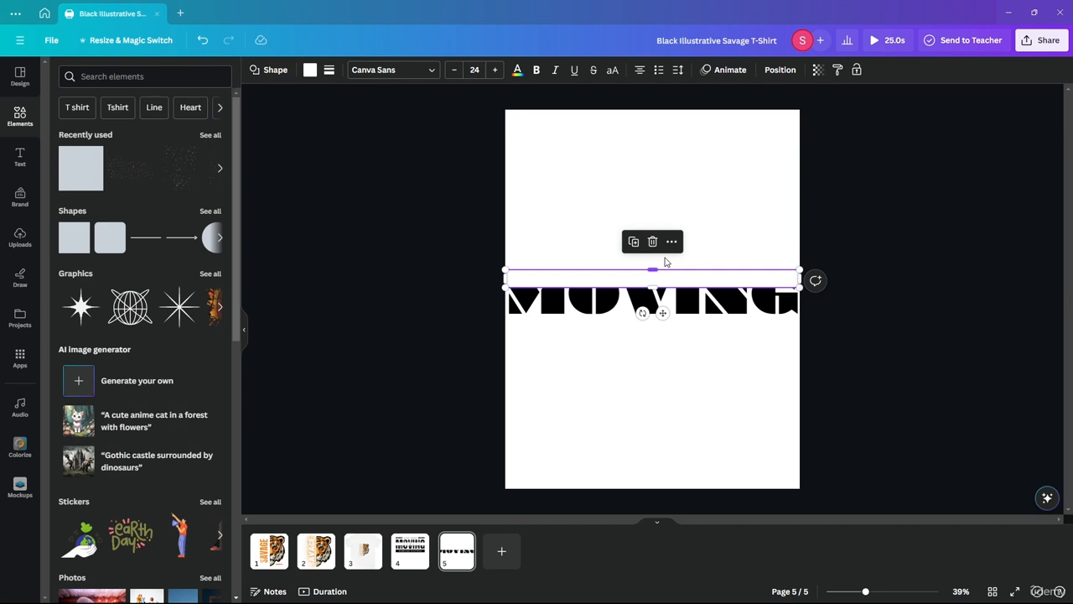
click(737, 74)
click(769, 76)
click(74, 194)
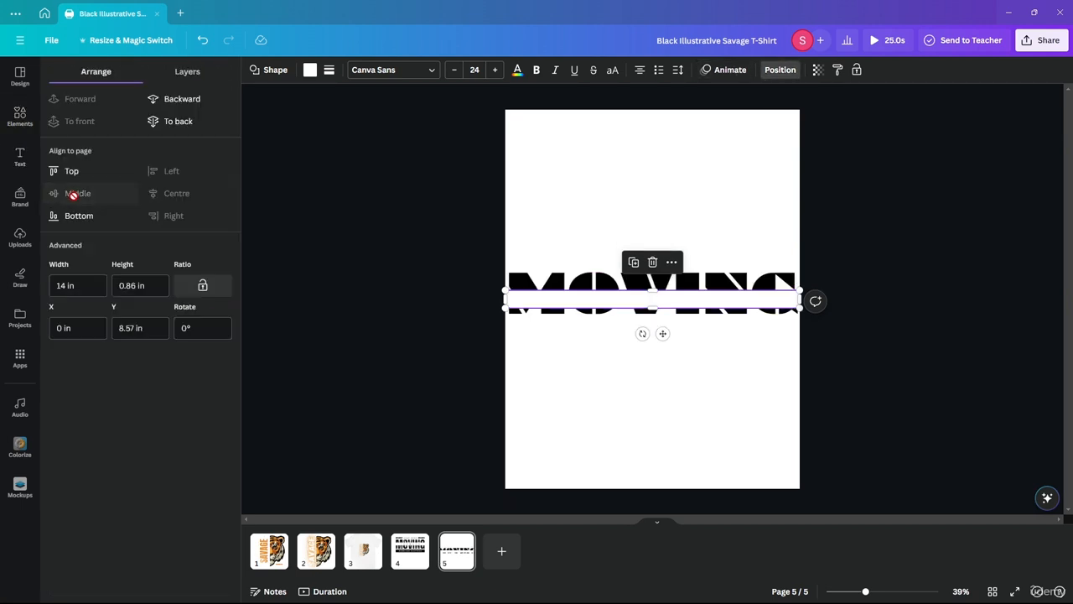
click(780, 69)
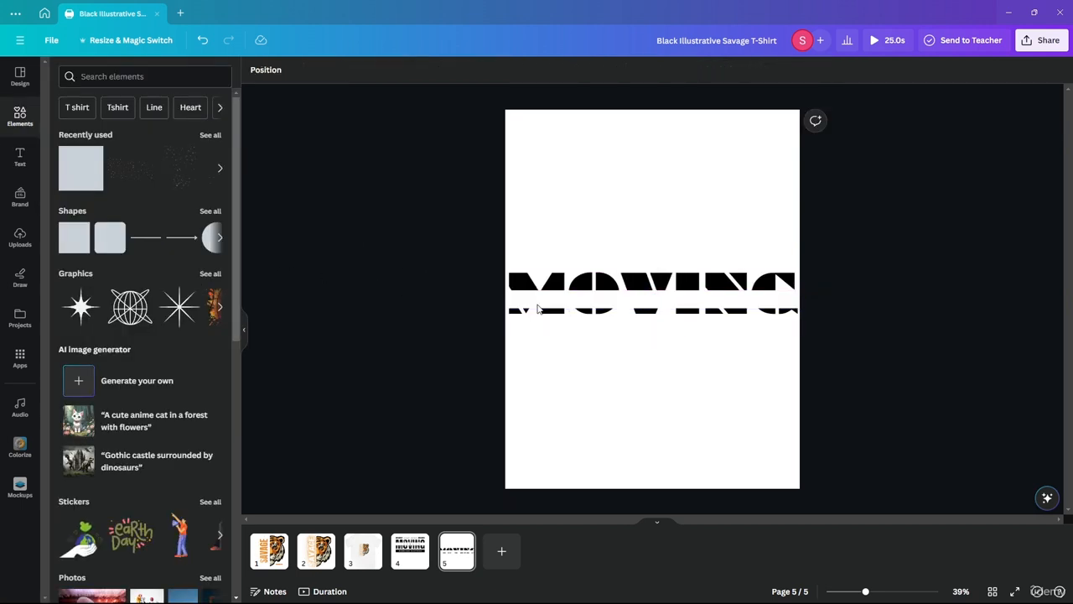
Step: Shift the MOVING text slightly down so the white strip crosses the middle of its letters
click(629, 303)
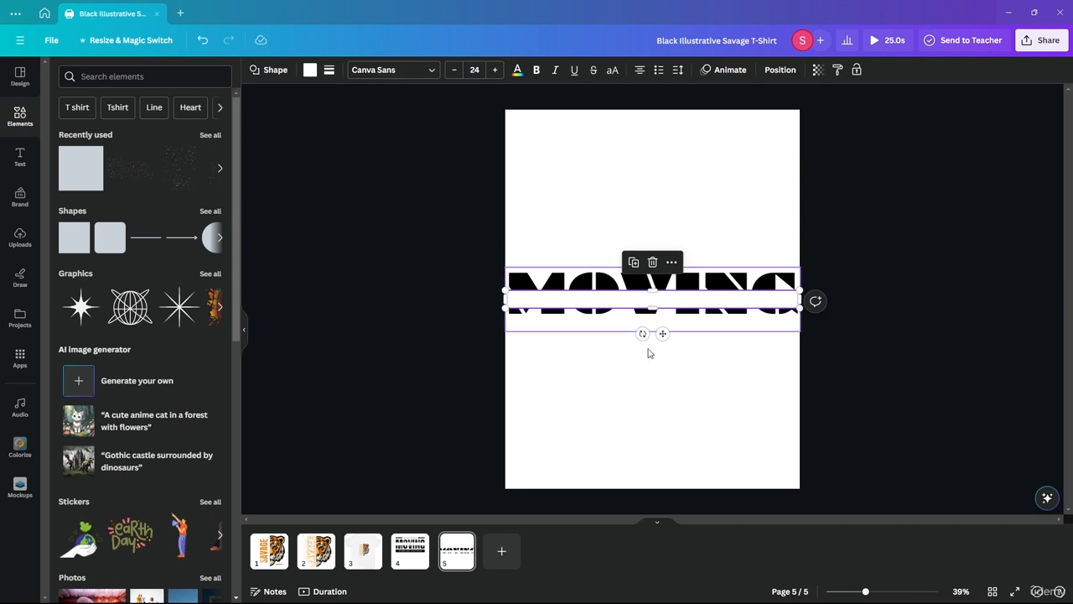
click(566, 316)
click(584, 286)
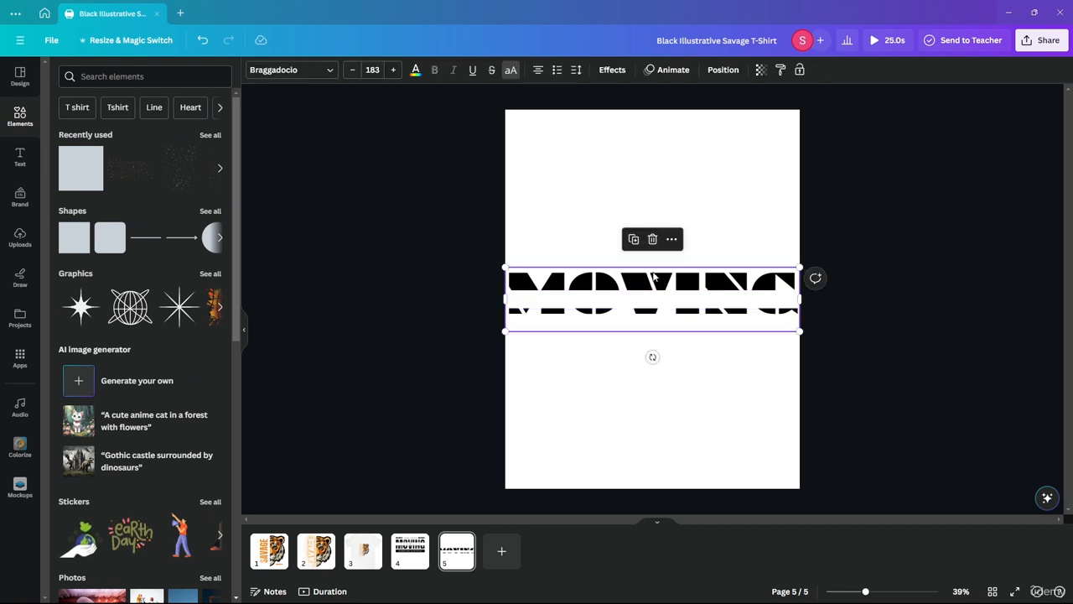
drag(654, 279, 655, 278)
click(882, 291)
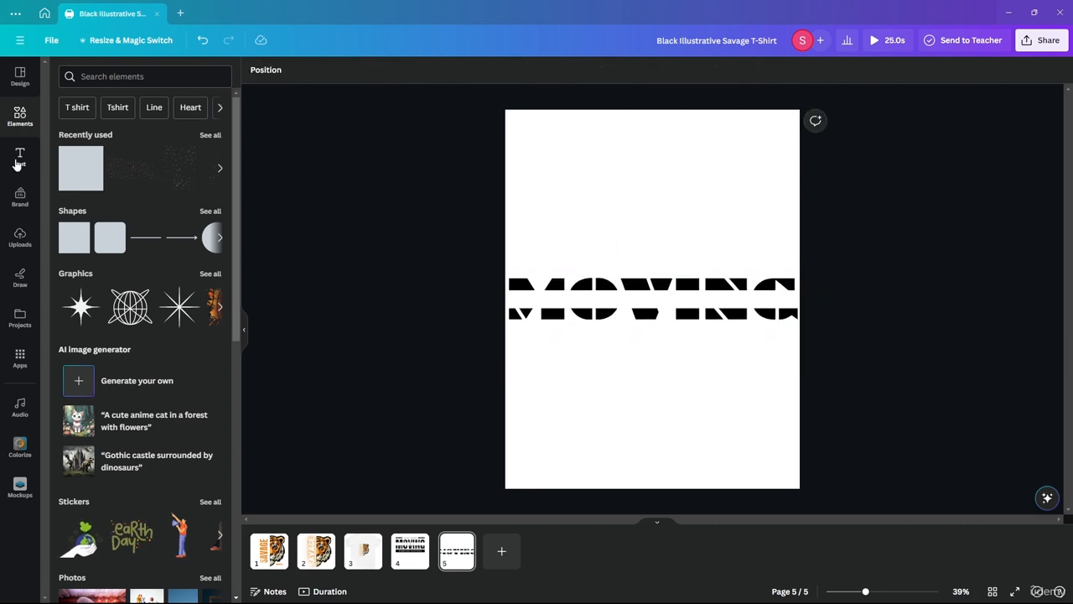
Step: Add a body text box over the white strip reading FORWARD
click(20, 156)
click(80, 261)
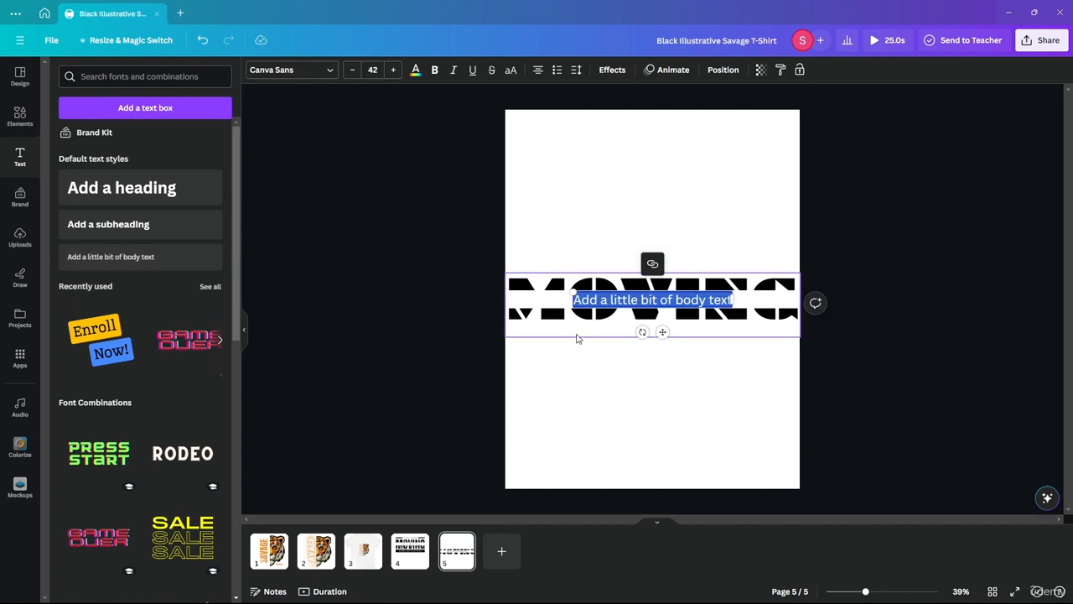
text(E)
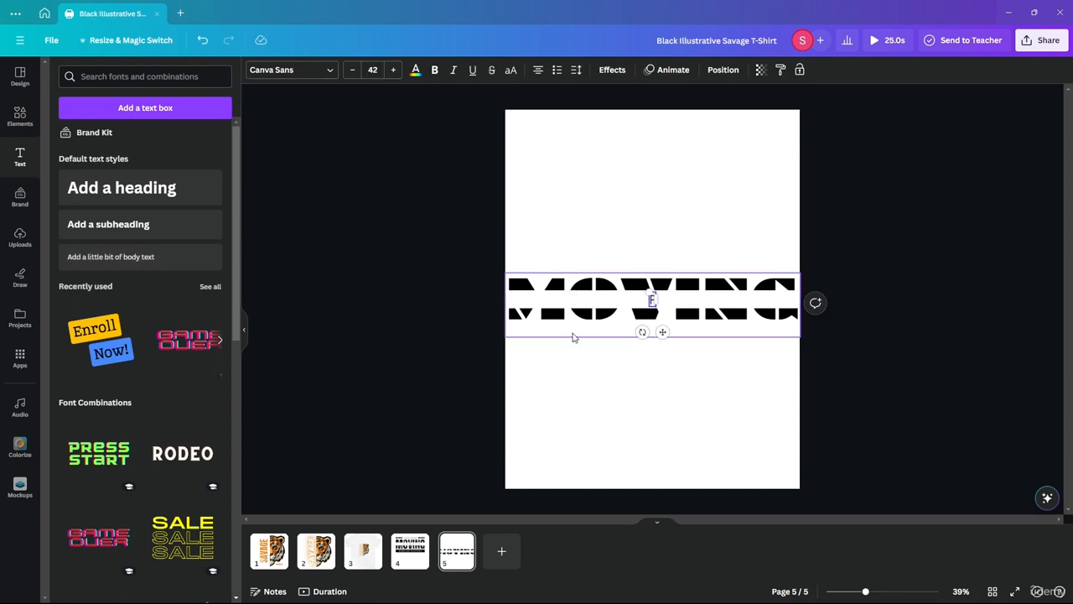
text(ORWARD)
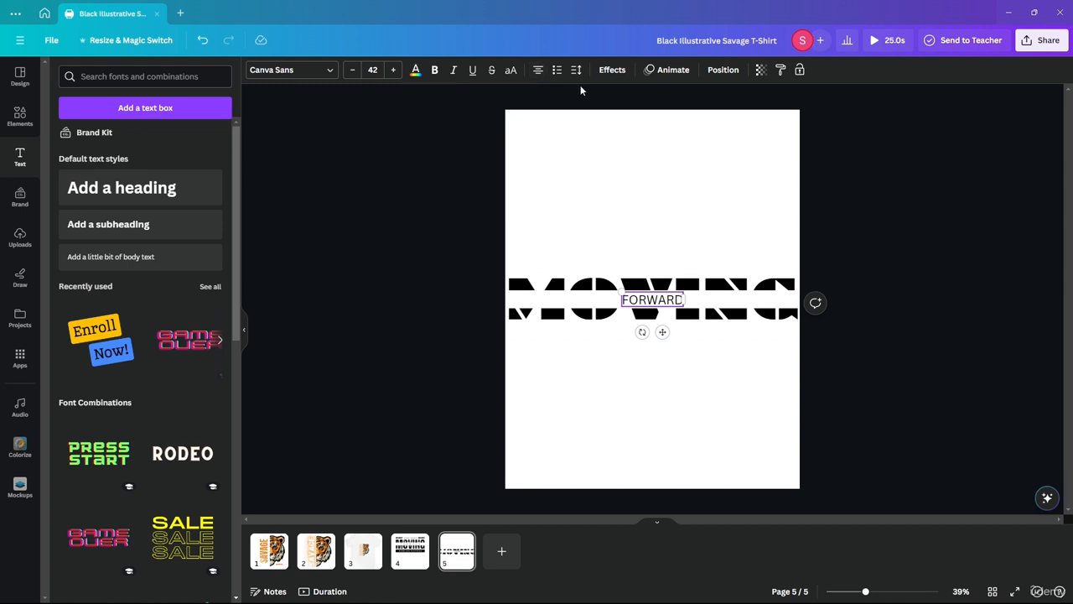
Step: Set the letter spacing of the FORWARD text to 800, keeping it free of list formatting
click(556, 71)
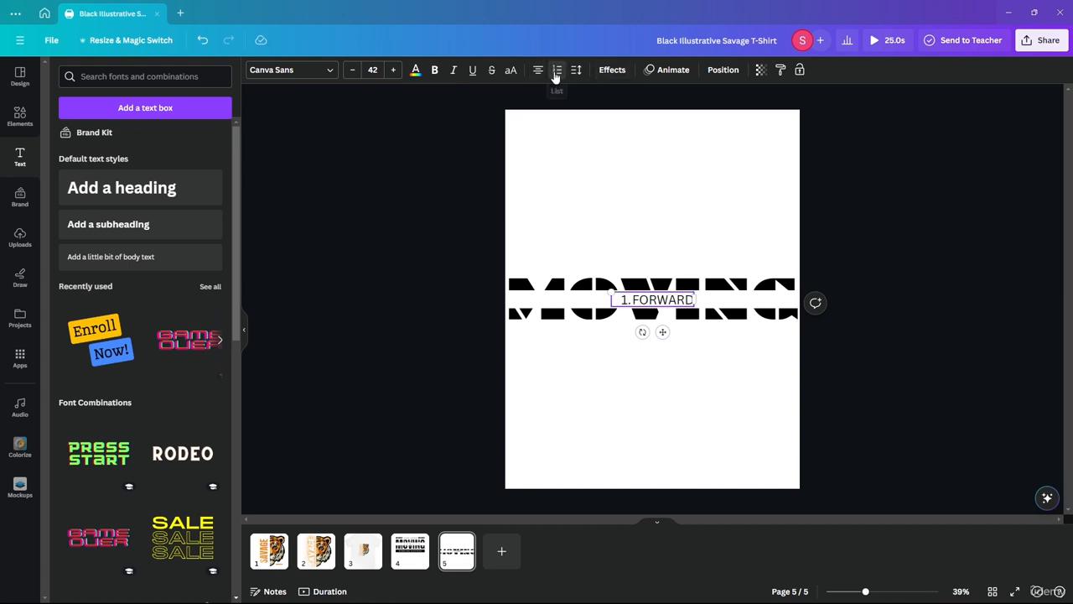
click(557, 72)
click(577, 70)
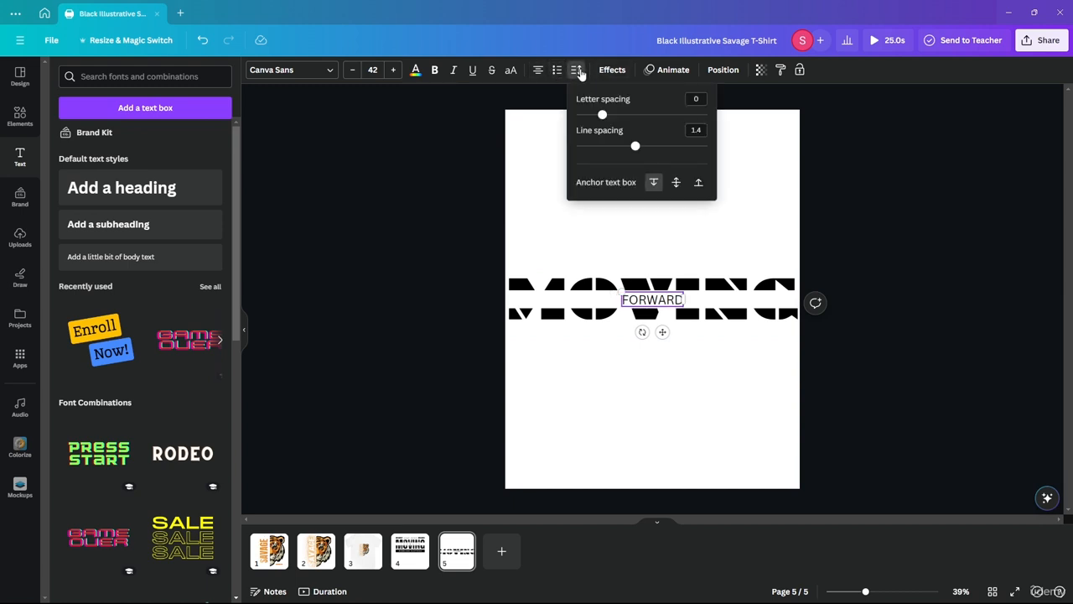
drag(608, 120, 734, 120)
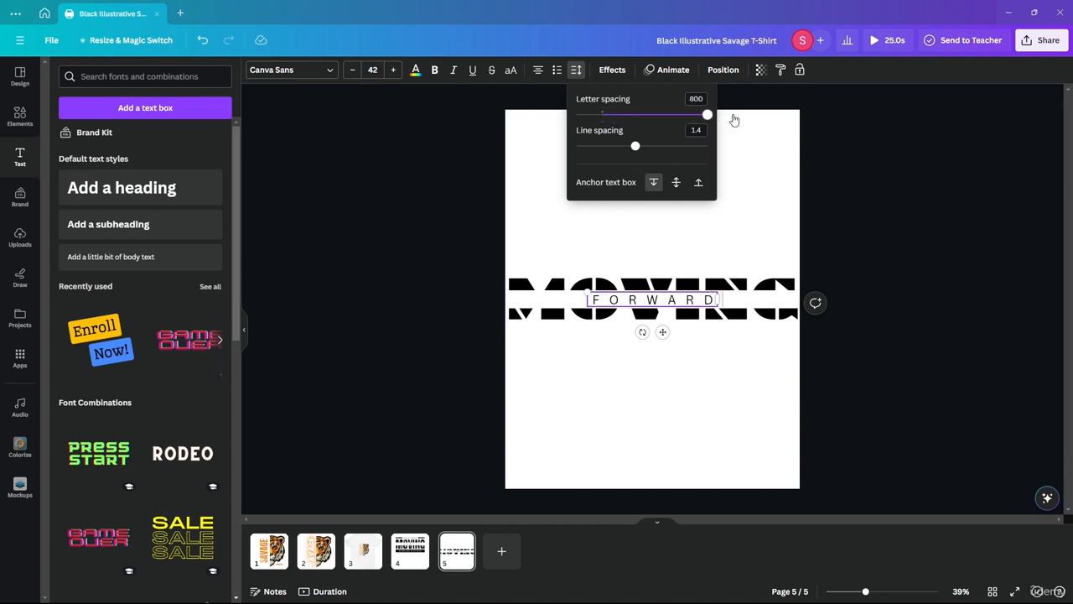
click(904, 153)
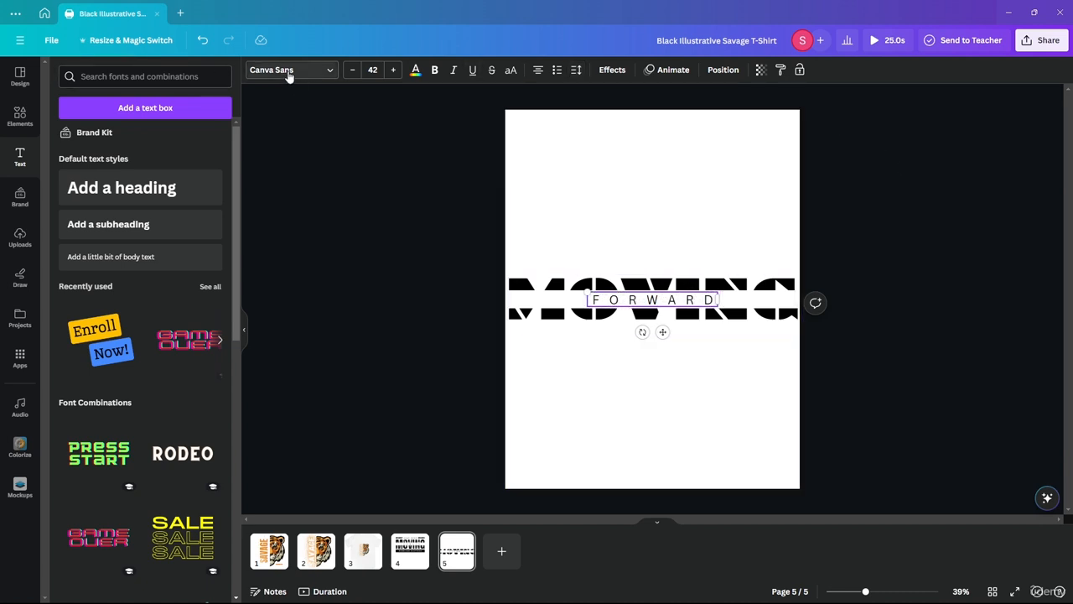
Step: Increase the FORWARD text's font size to 45 and centre it on the white strip
click(392, 70)
click(392, 70)
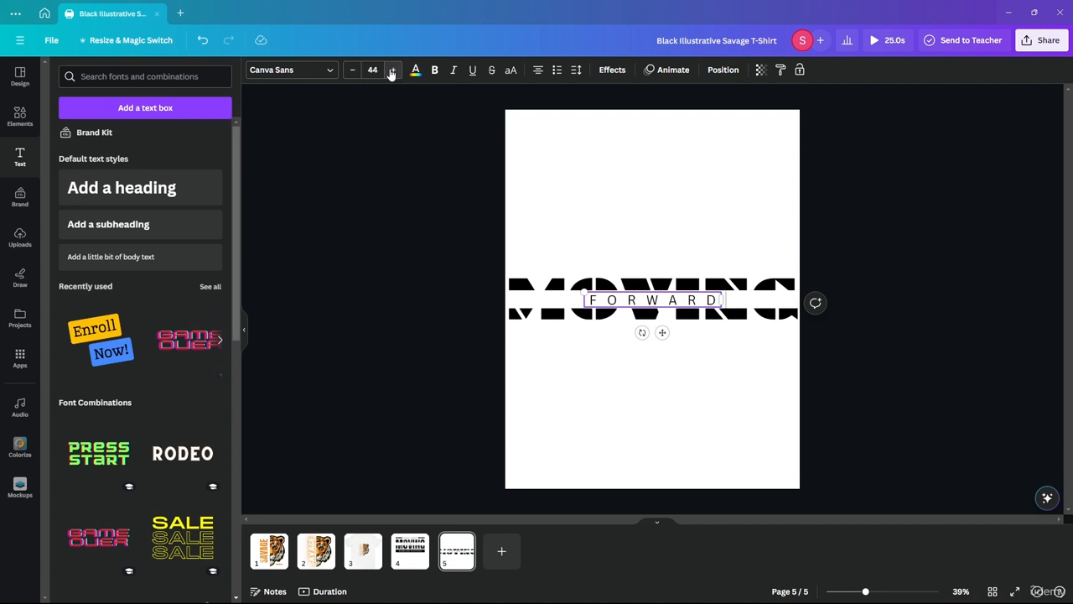
click(936, 327)
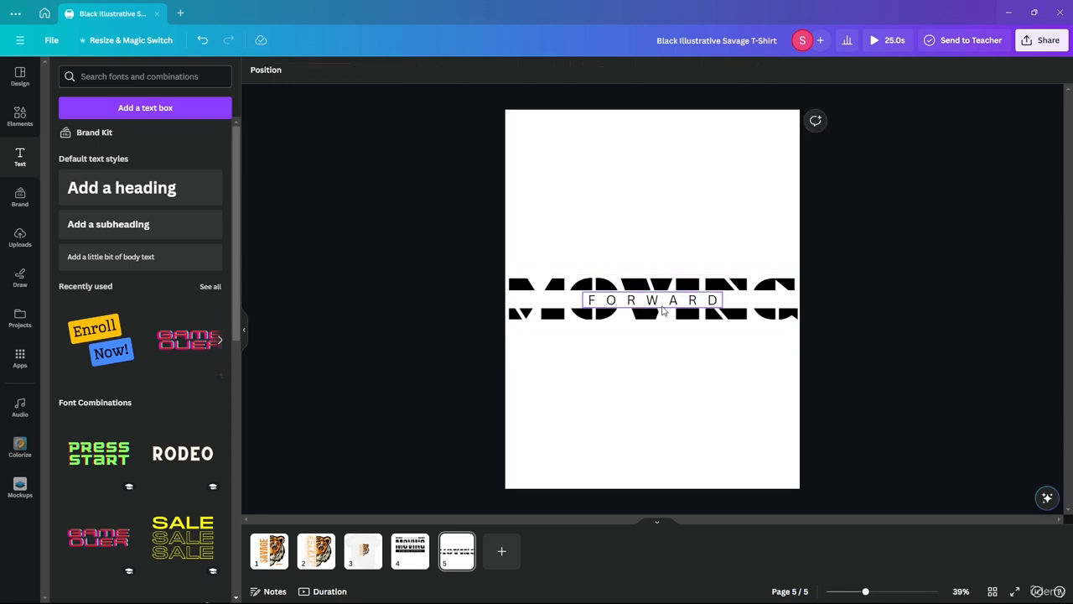
click(662, 310)
drag(662, 310, 655, 300)
click(924, 251)
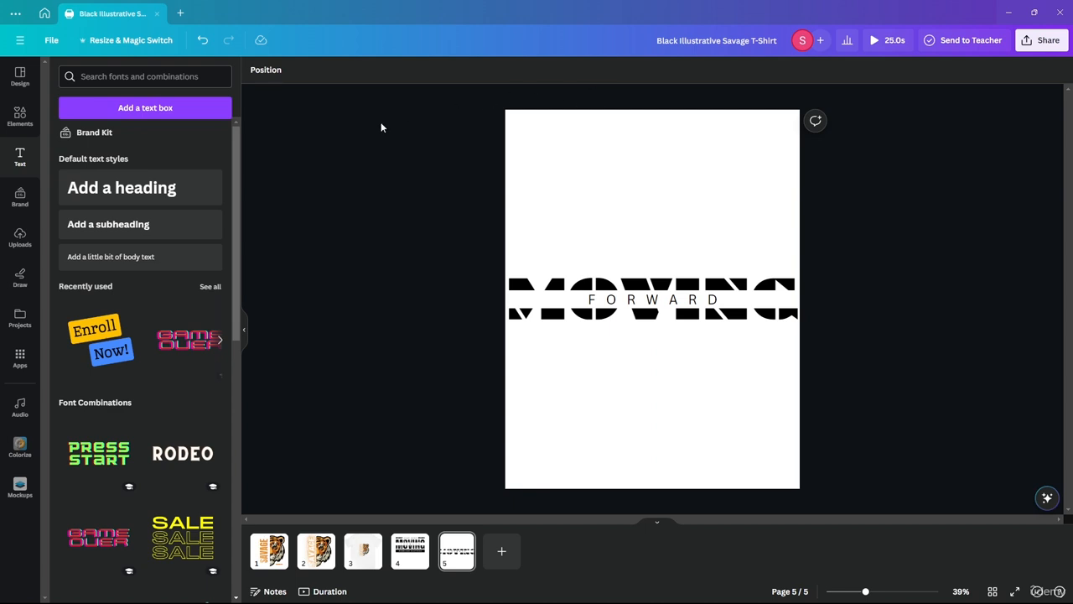
Step: Change the FORWARD text's font to Anonymous Pro
click(658, 299)
click(270, 72)
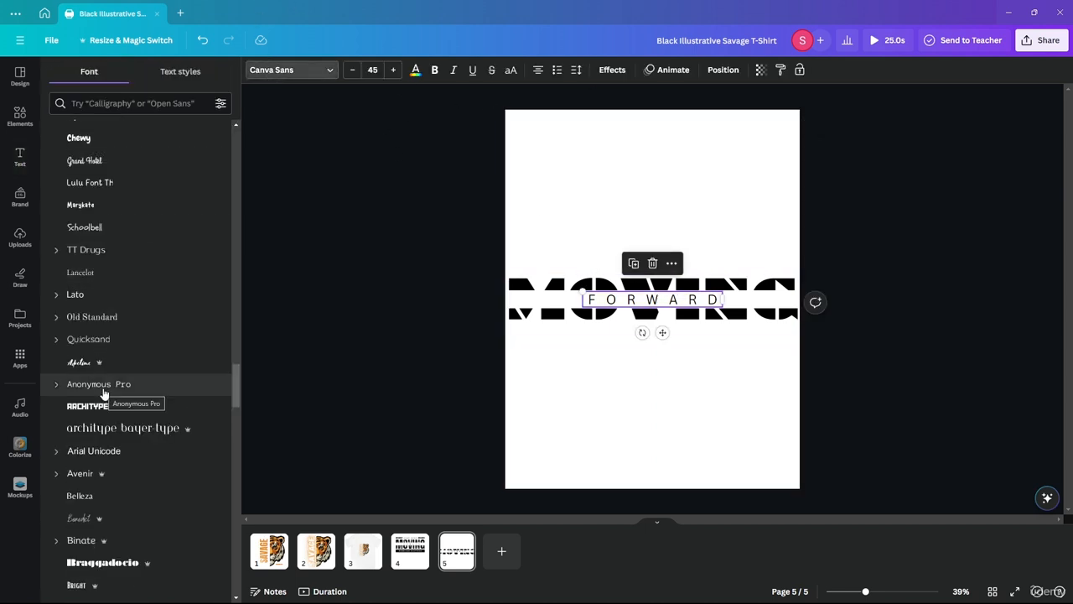
click(76, 387)
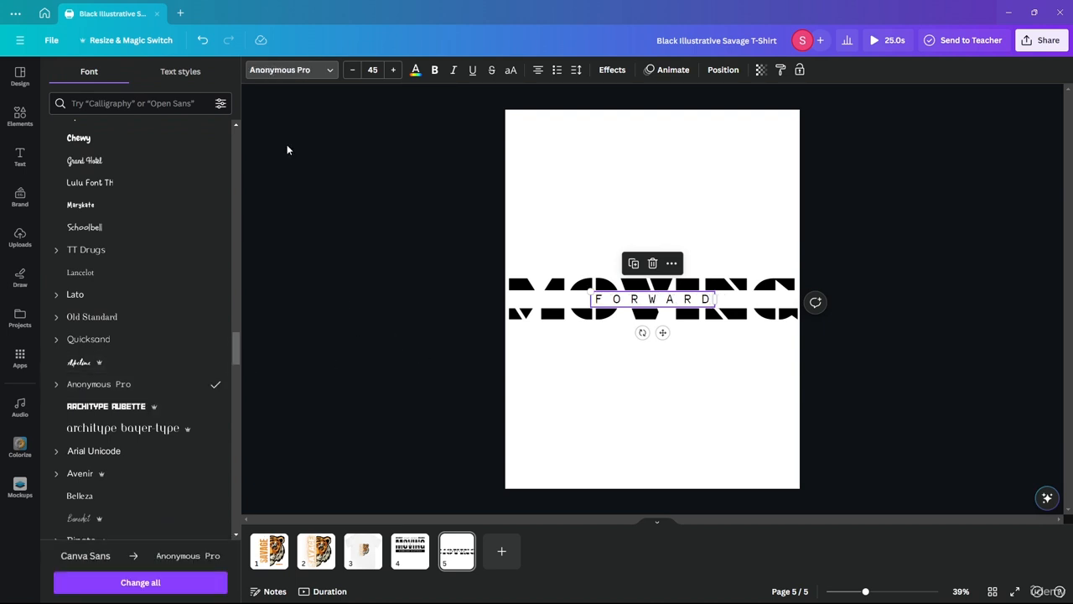
key(Escape)
scroll(194, 265, down, 5)
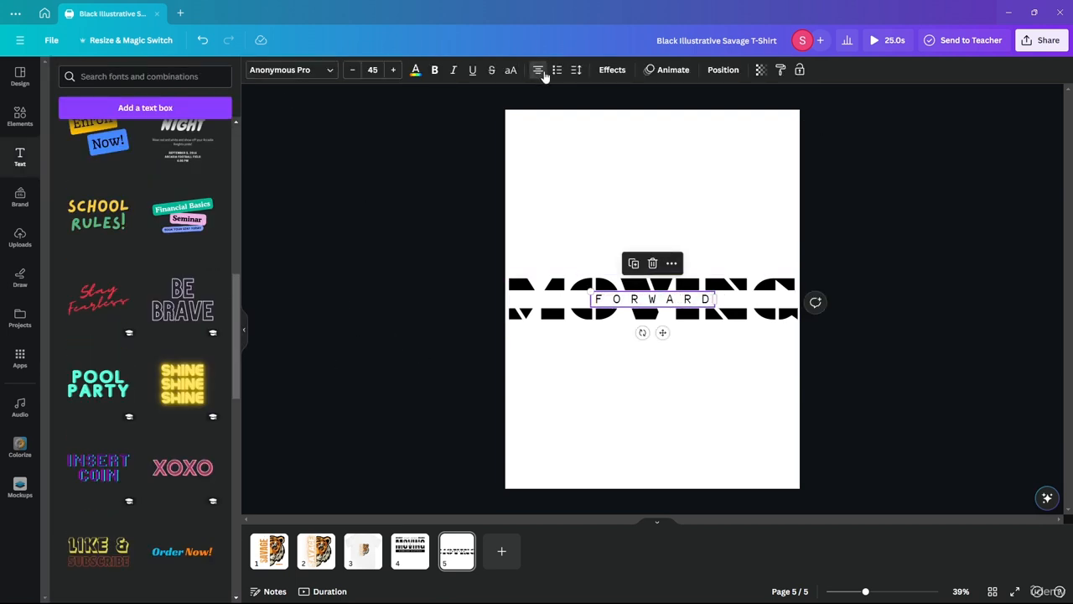
Step: Spread FORWARD across the width of the strip with a space between every two letters, and centre-align the text
click(662, 307)
key(BackSpace)
key(BackSpace)
key(BackSpace)
key(BackSpace)
key(BackSpace)
key(BackSpace)
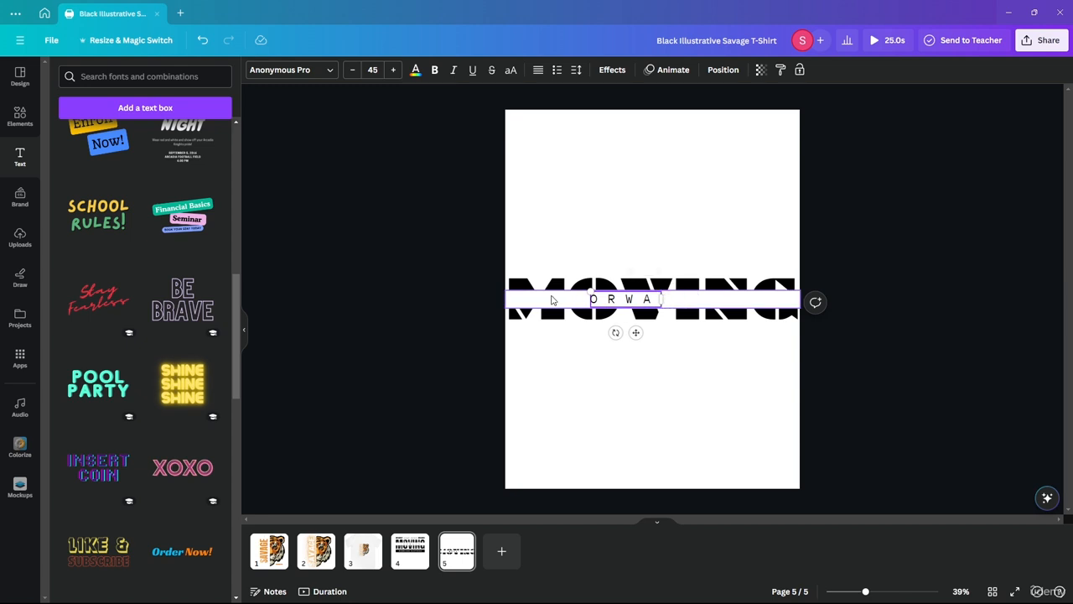
text(ORWA)
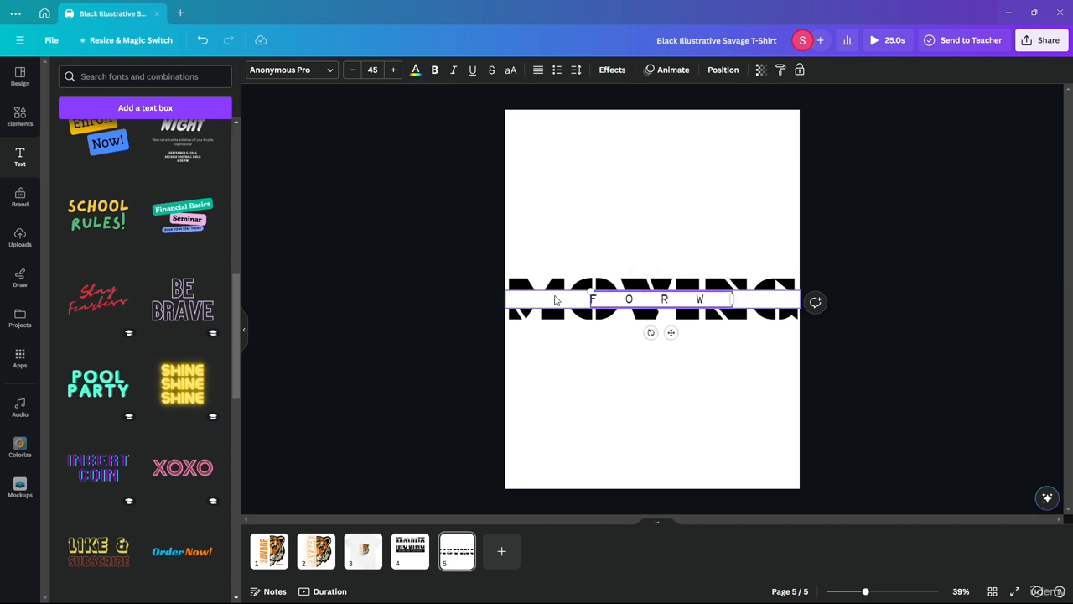
key(BackSpace)
key(BackSpace)
text(WARD)
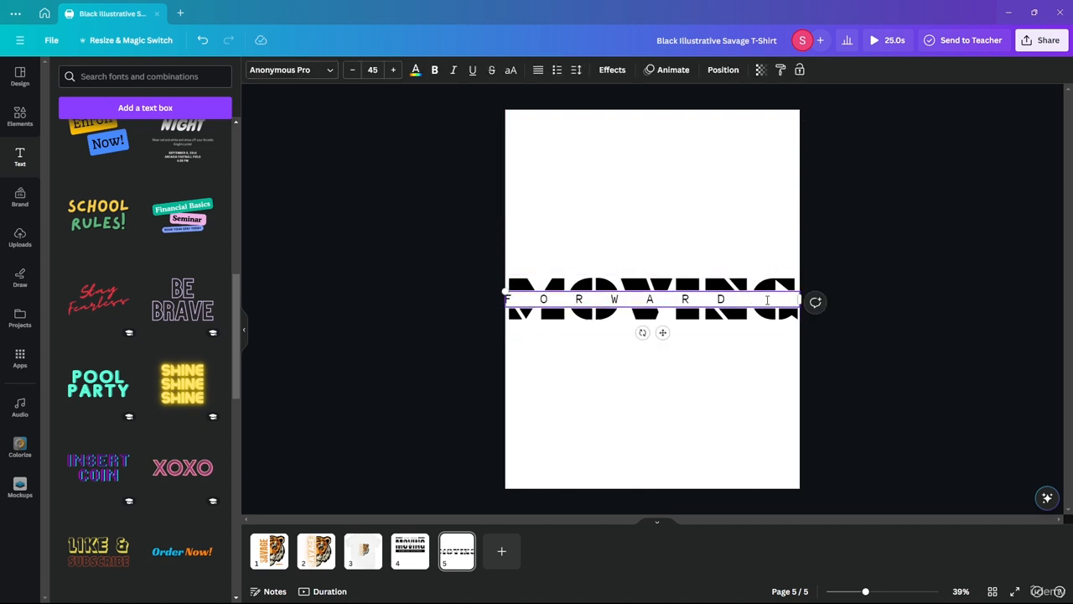
click(537, 72)
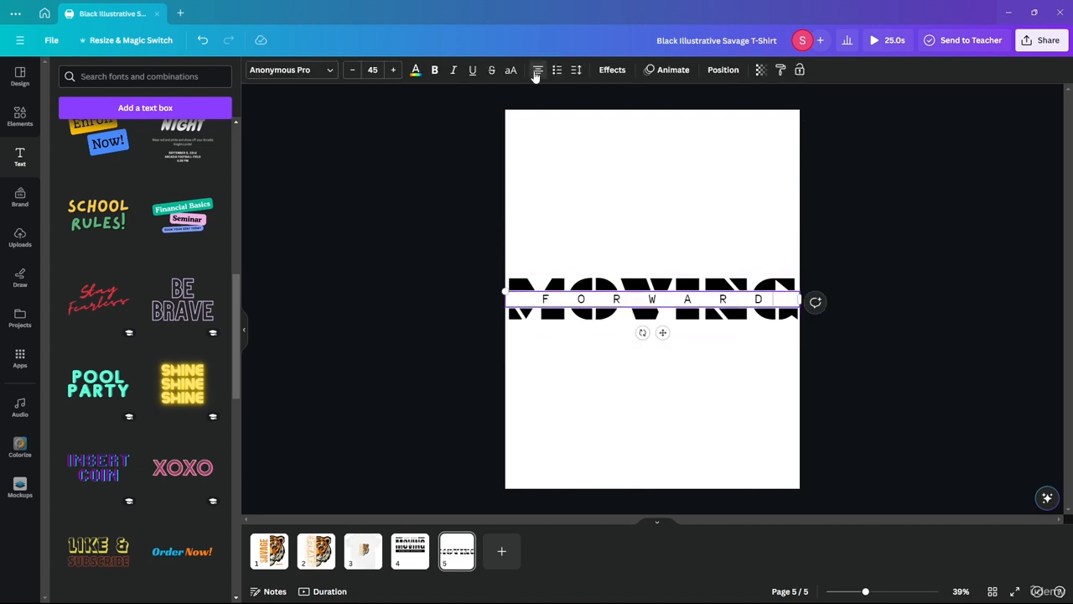
click(888, 222)
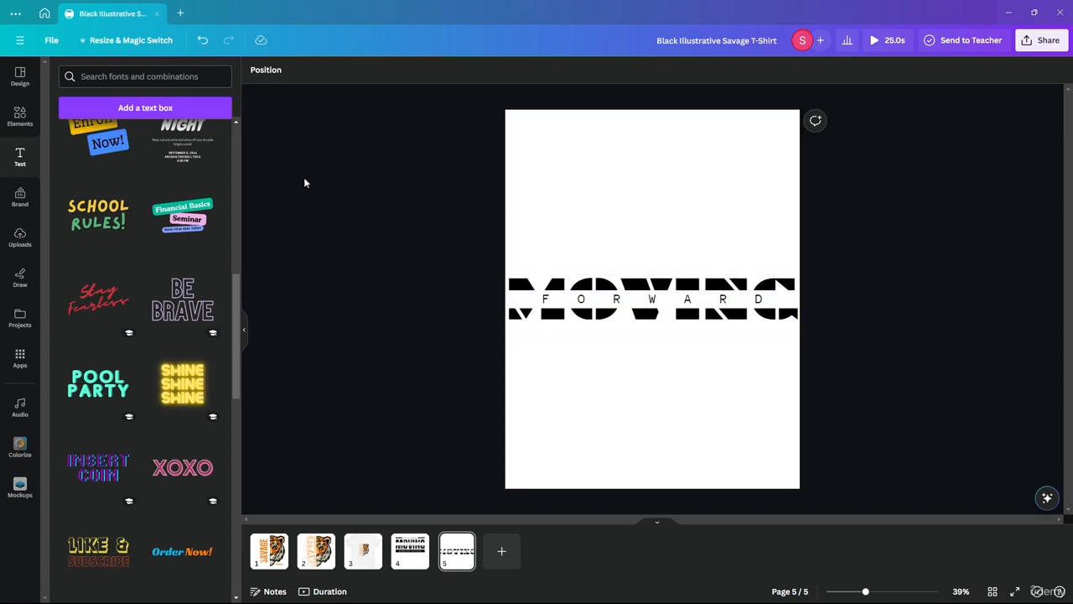
Step: Compare with the finished design on page 4, and make the FORWARD text on page 5 bold
click(410, 551)
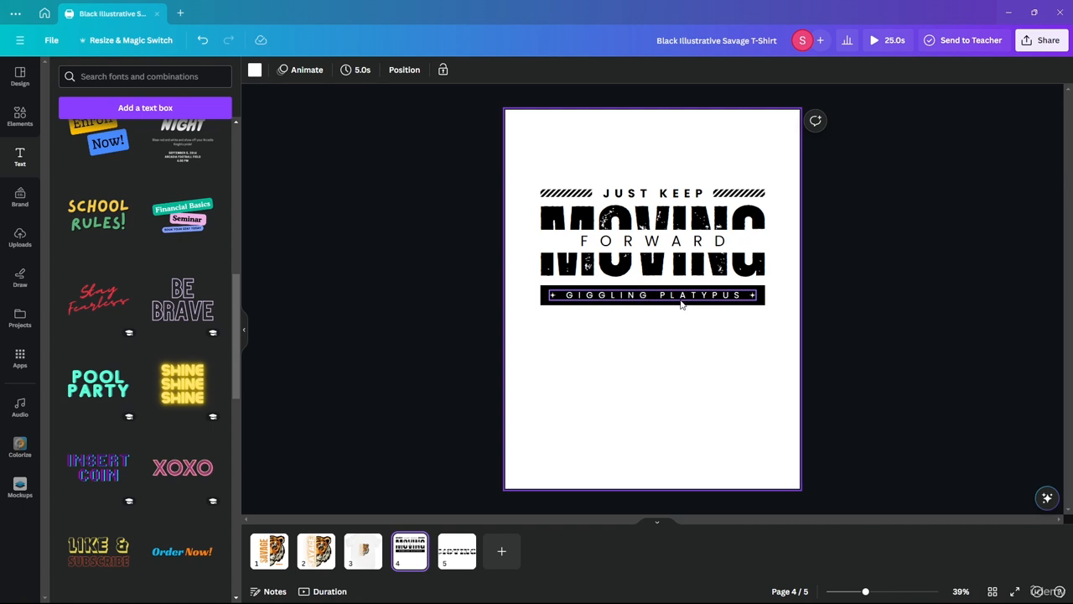
click(457, 550)
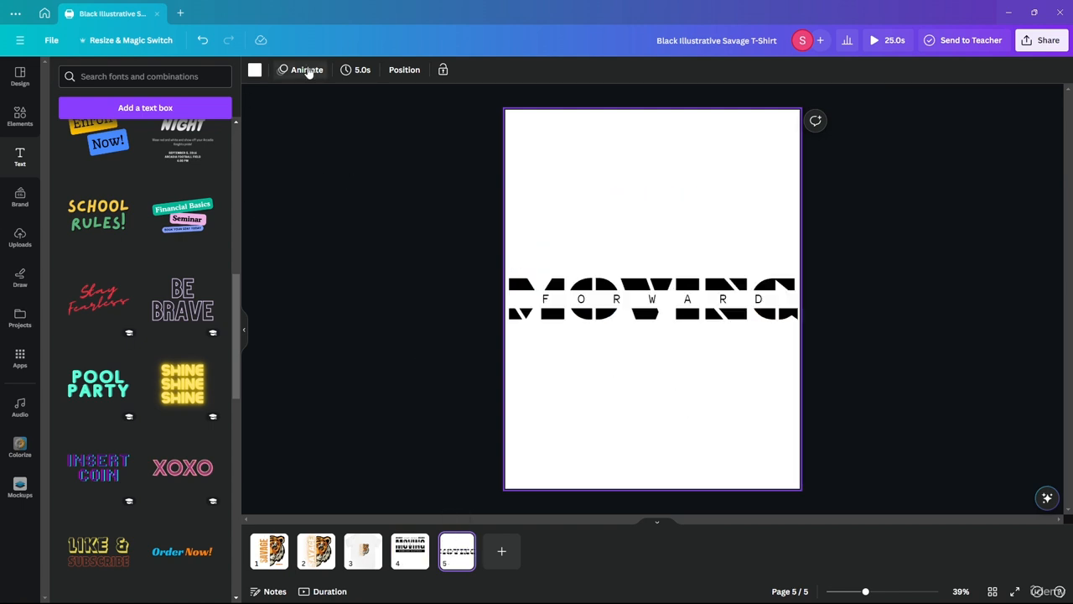
key(Tab)
click(284, 71)
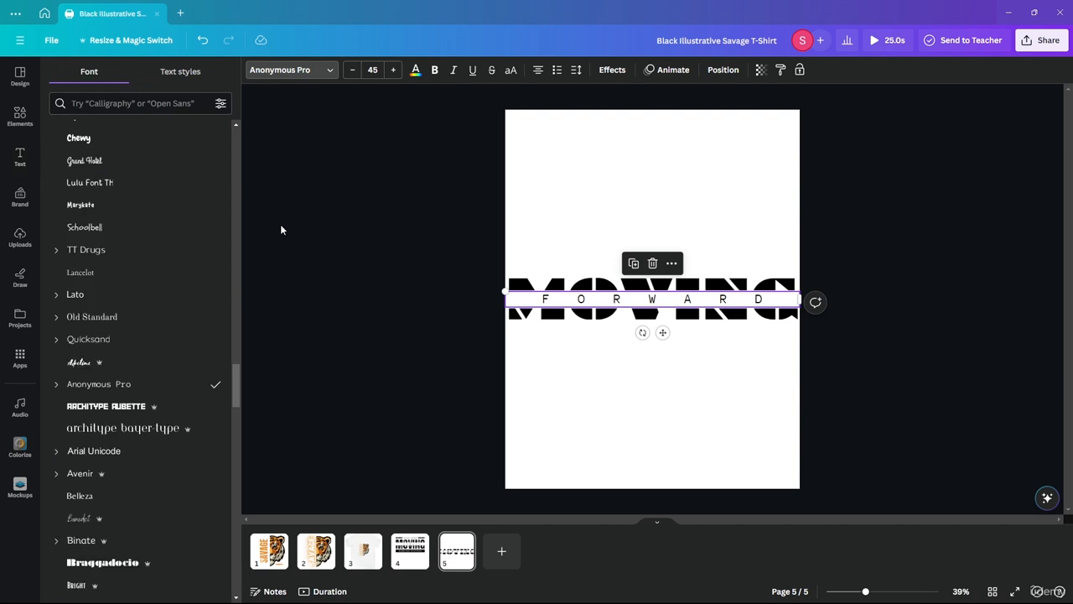
key(Escape)
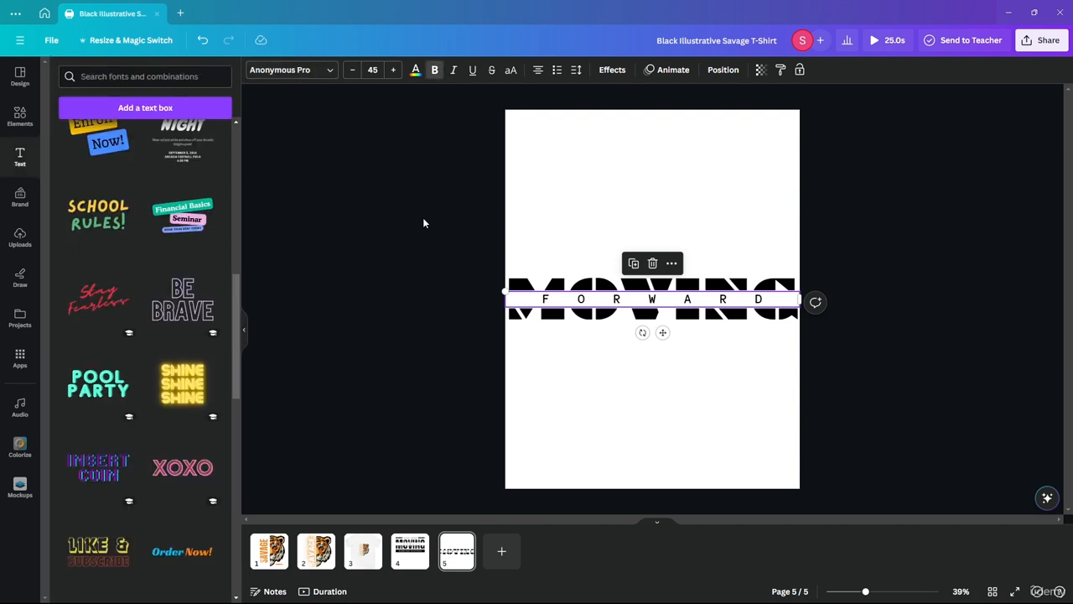
click(445, 351)
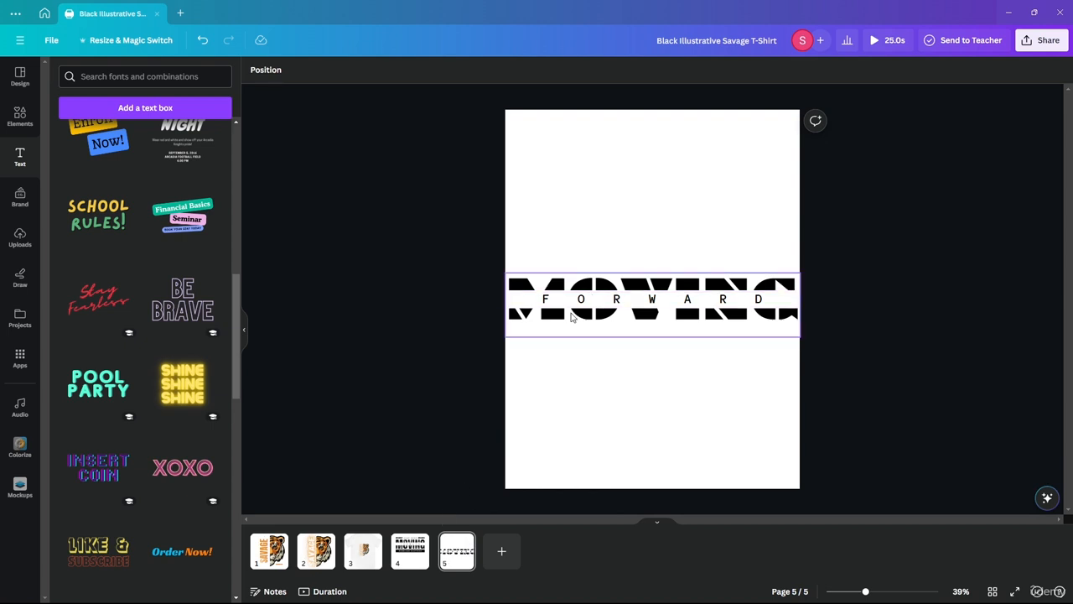
Step: Examine up close how the FORWARD text sits within the white strip across MOVING
click(526, 307)
scroll(700, 310, up, 5)
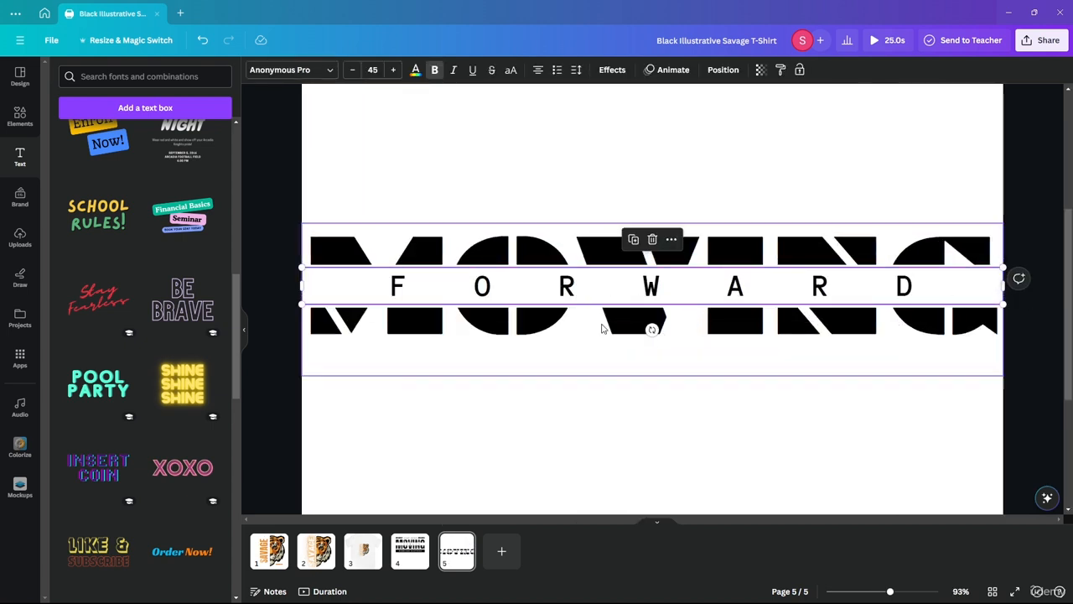
scroll(646, 344, up, 2)
scroll(654, 310, down, 2)
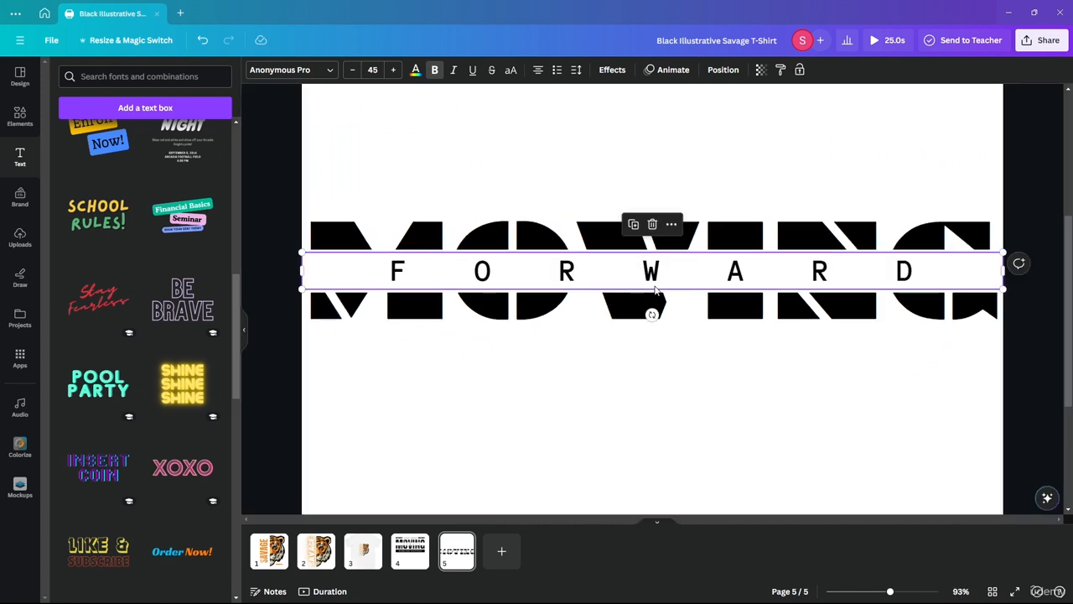
click(1025, 337)
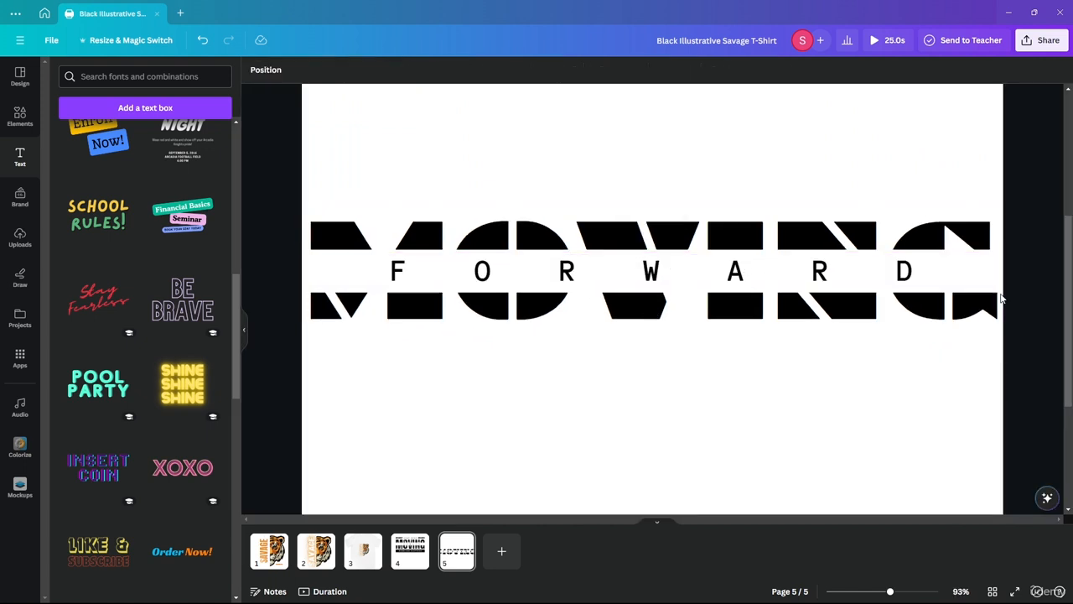
Step: Lock the FORWARD text in the strip across MOVING
click(764, 276)
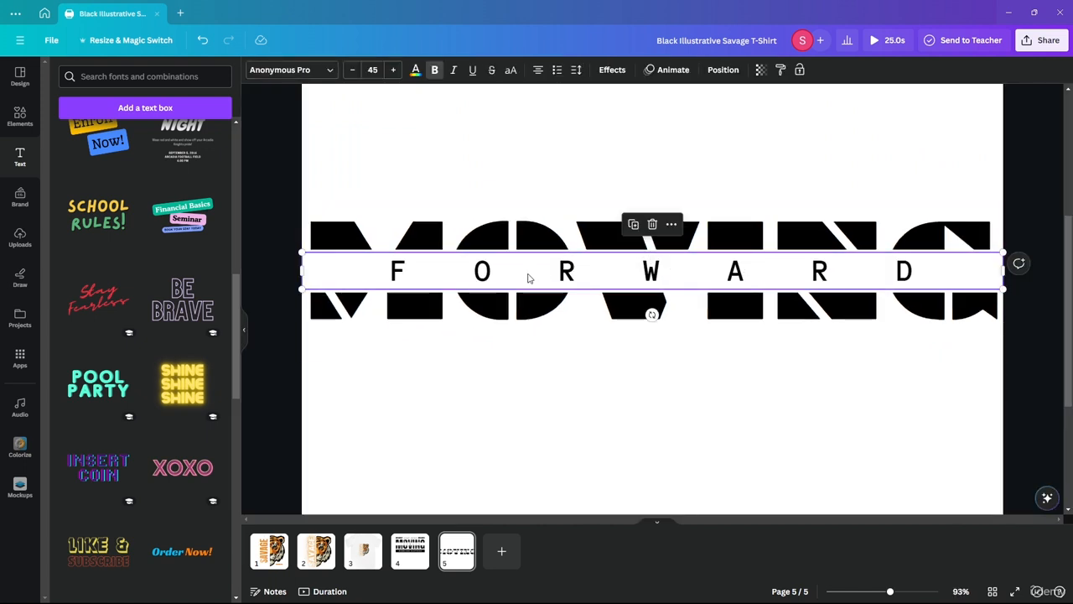
mouse_move(528, 278)
mouse_down()
mouse_move(529, 304)
mouse_move(531, 277)
mouse_up()
click(673, 225)
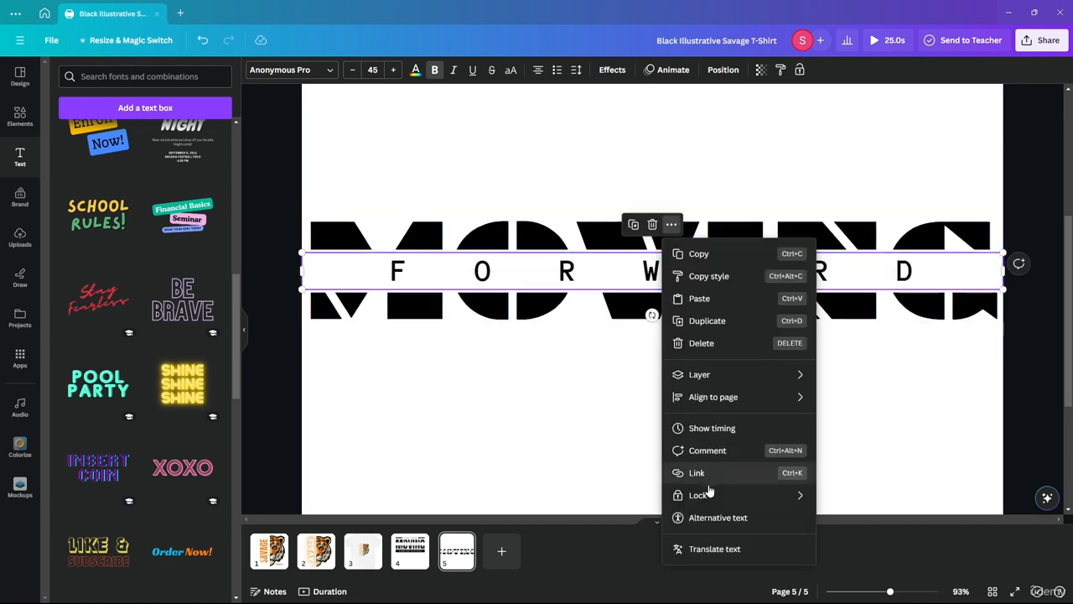
mouse_move(712, 495)
click(841, 493)
click(482, 407)
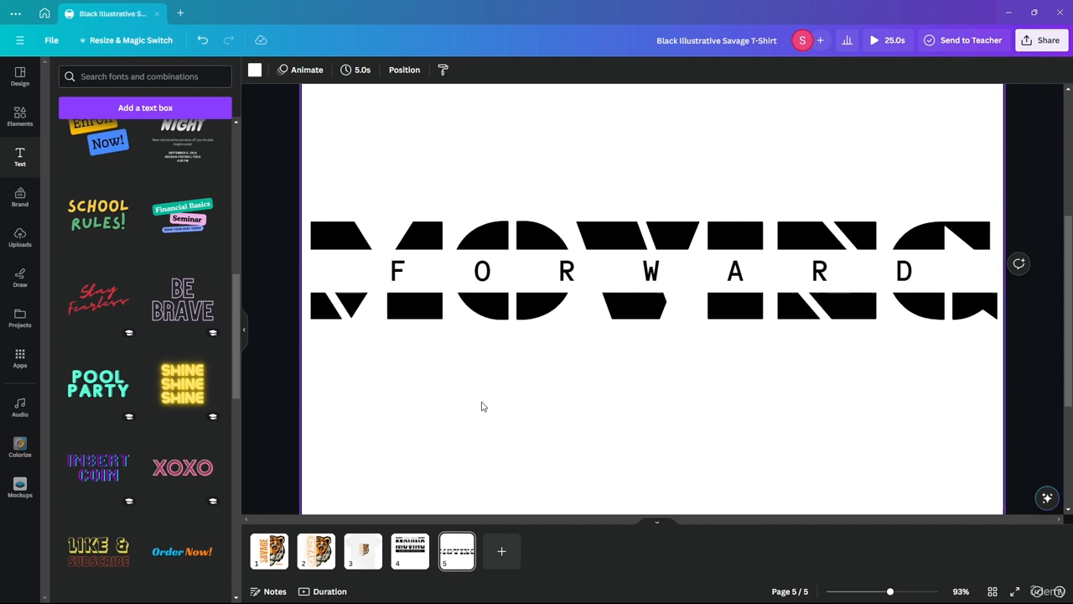
Step: Reduce the height of the white strip behind FORWARD from both its upper and lower edges so it fits closely around the letters
click(314, 257)
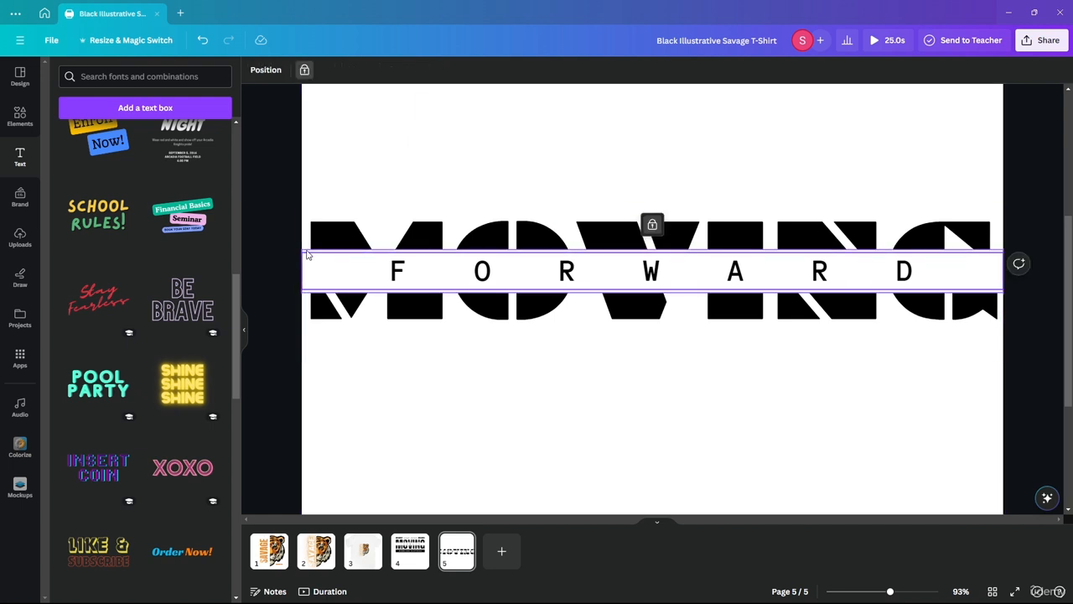
drag(657, 249, 653, 284)
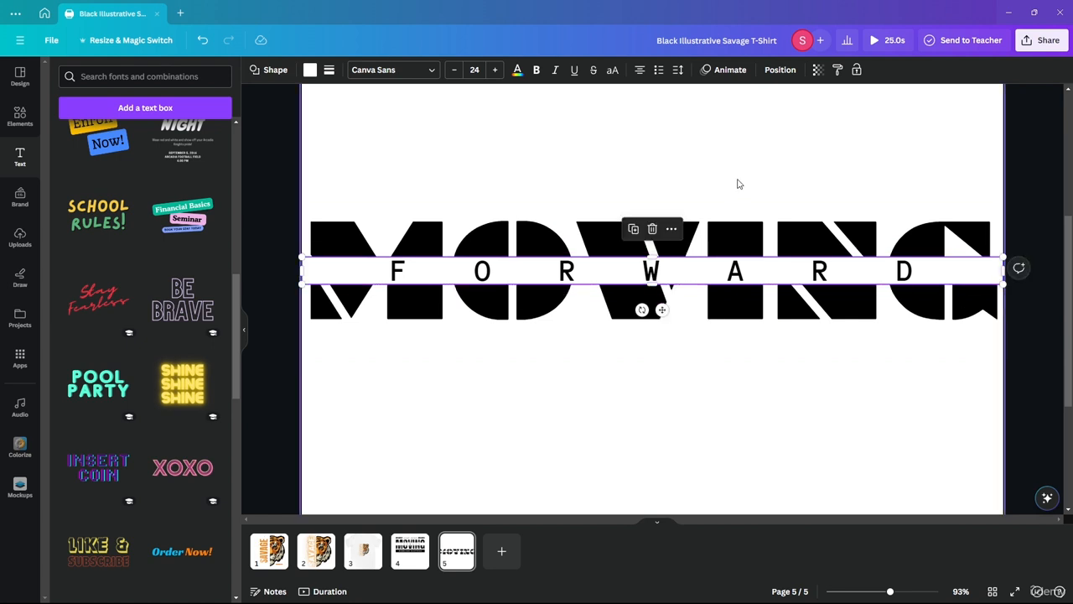
click(738, 170)
key(ctrl+alt+0)
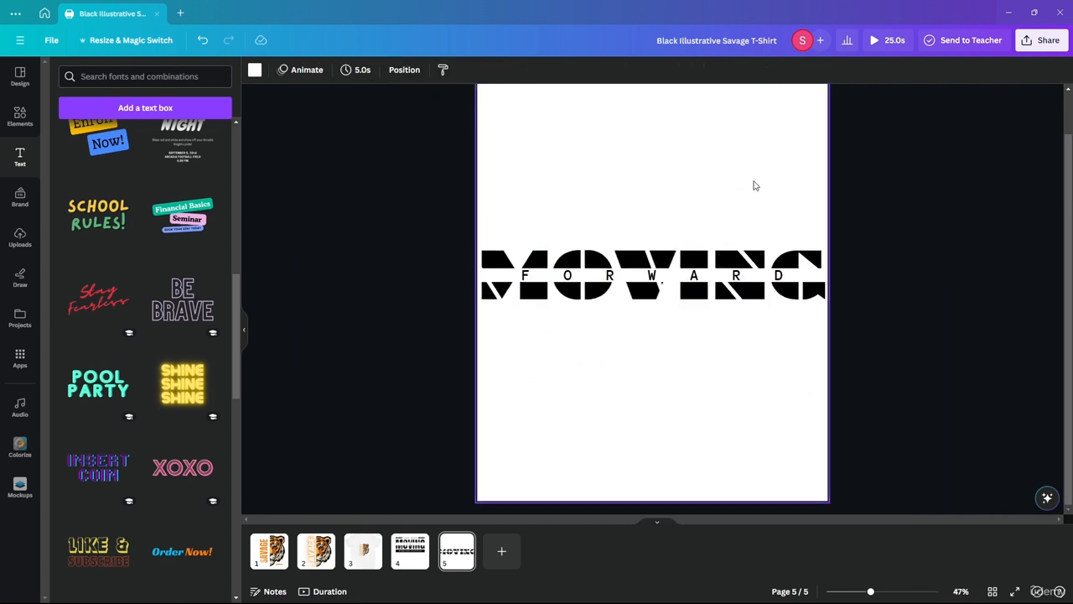
scroll(729, 220, up, 1)
scroll(729, 221, down, 2)
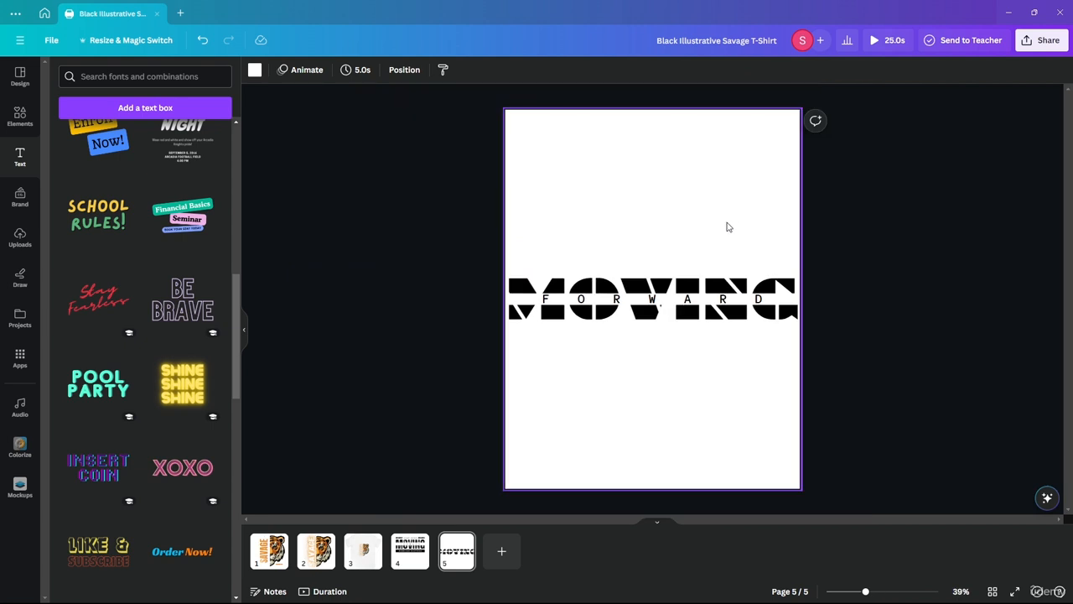
scroll(728, 232, up, 1)
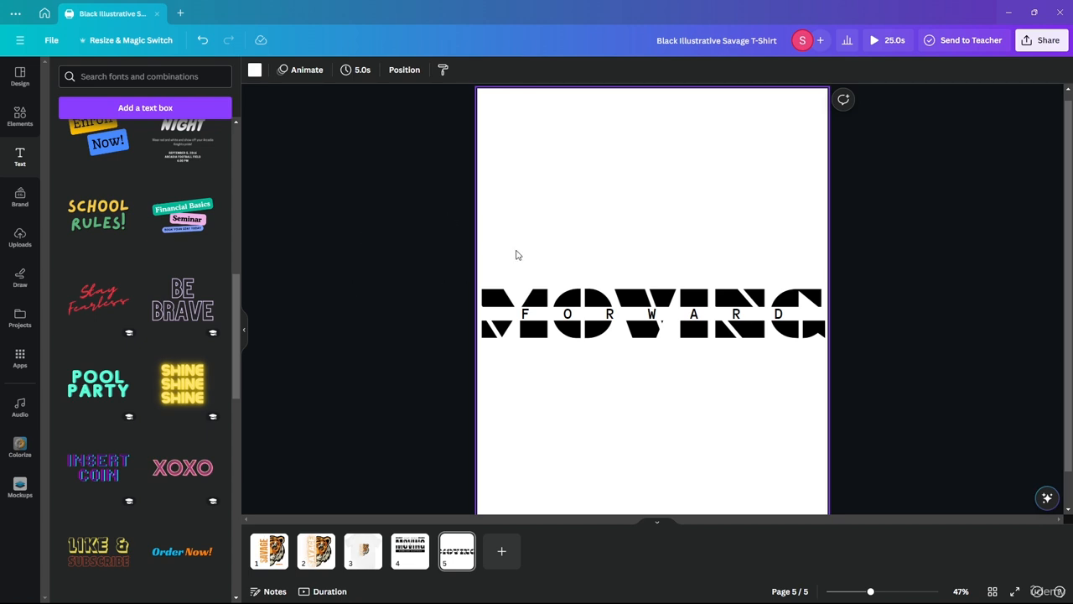
Step: Unlock the FORWARD text and change its colour to white
click(617, 312)
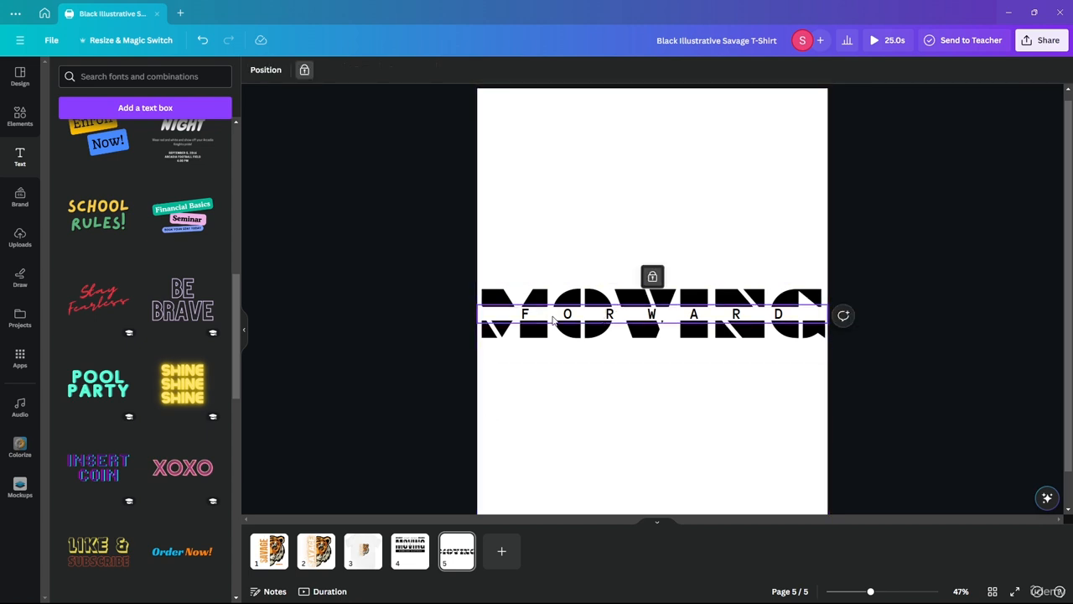
click(654, 278)
click(455, 339)
click(528, 316)
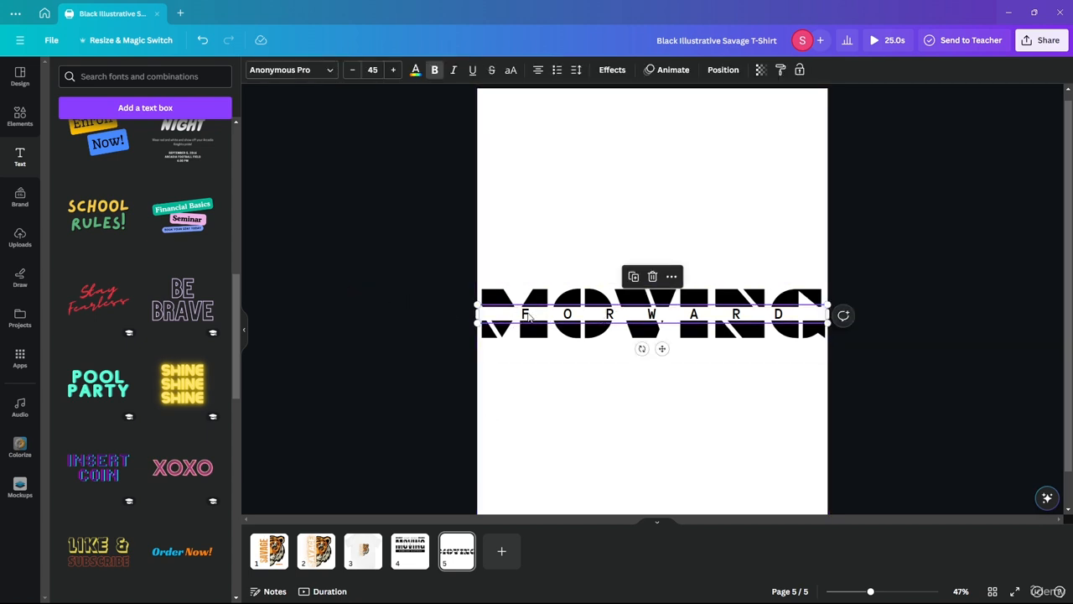
click(417, 72)
click(113, 295)
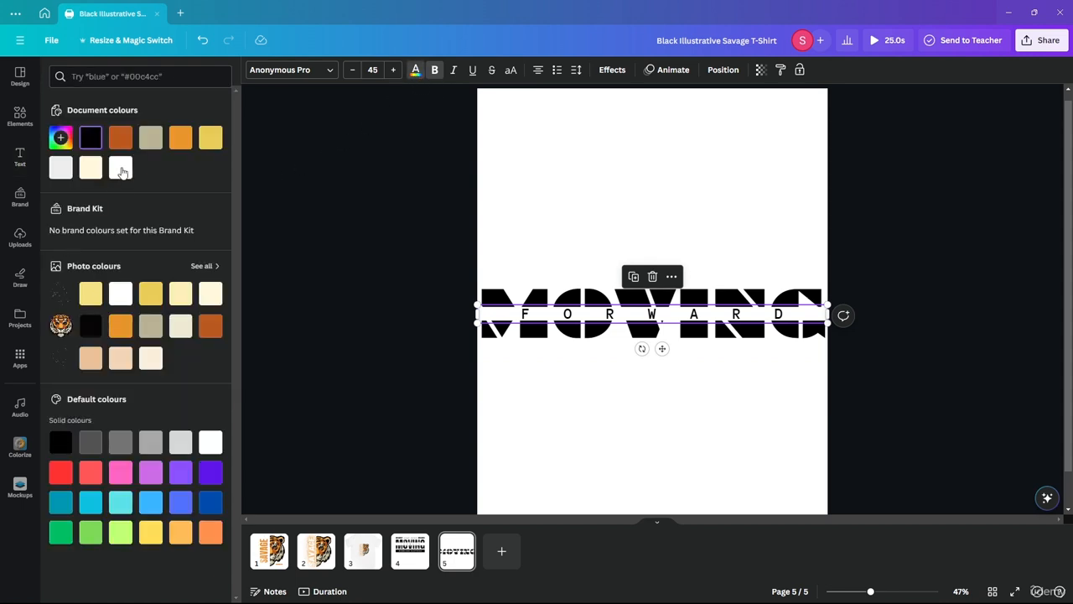
Step: Add the recently used square shape to page 5 and move its upper-left corner to the start of the strip across the M
click(19, 156)
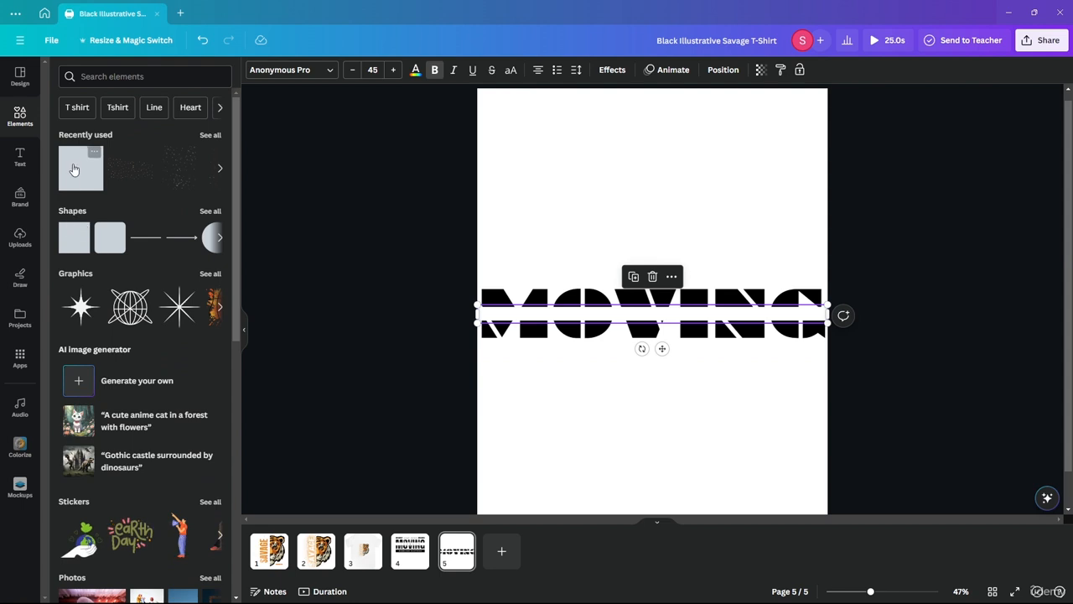
click(75, 171)
click(618, 447)
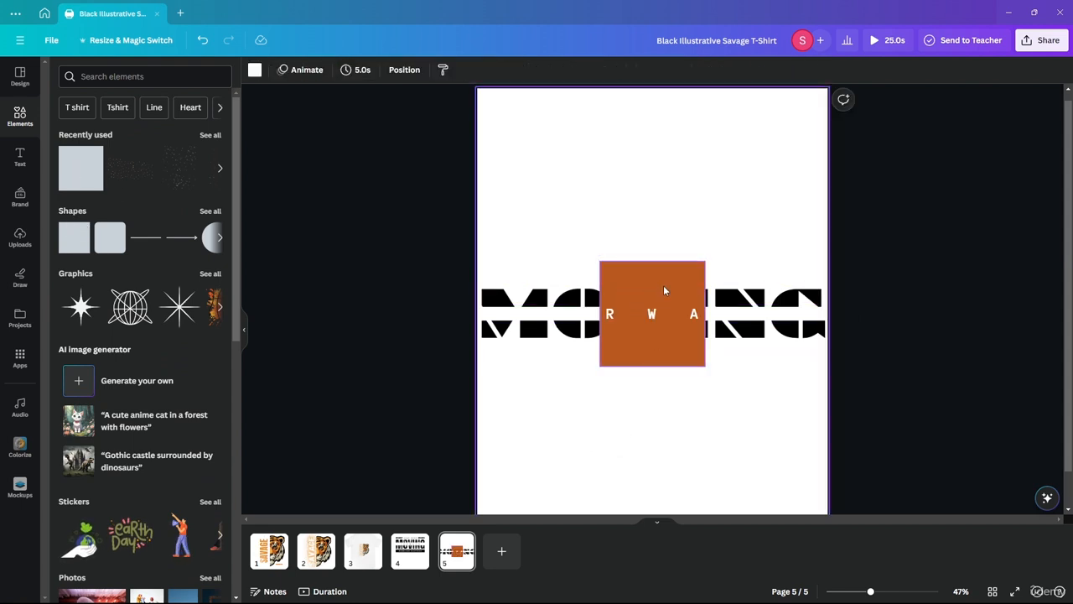
drag(661, 284, 546, 327)
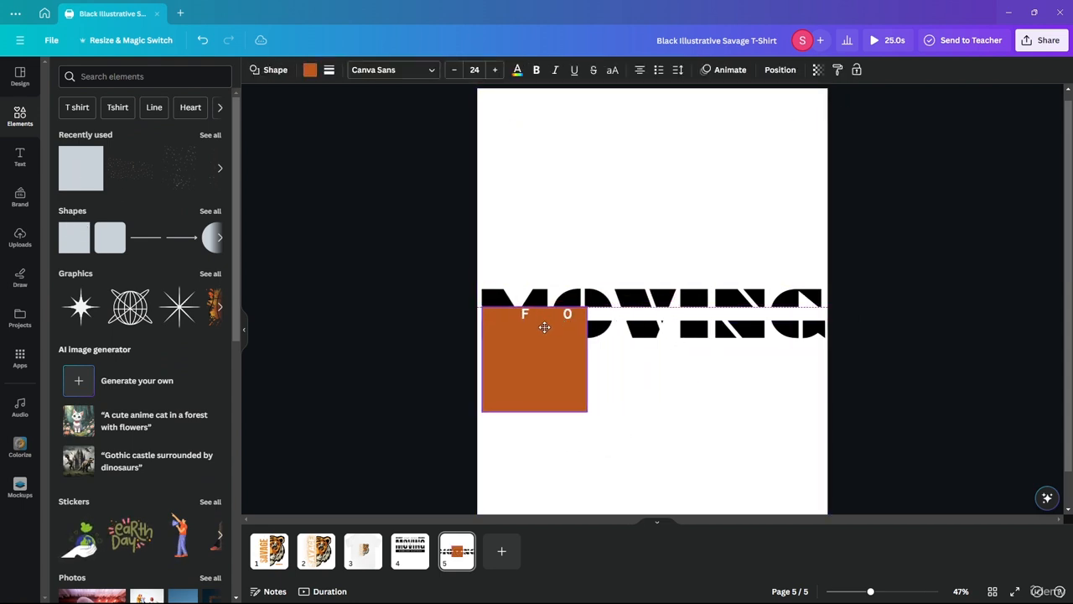
Step: Resize the orange square into a bar about 13.5 wide and 0.5 high that fills the strip behind FORWARD
ctrl+scroll(457, 325, up, 5)
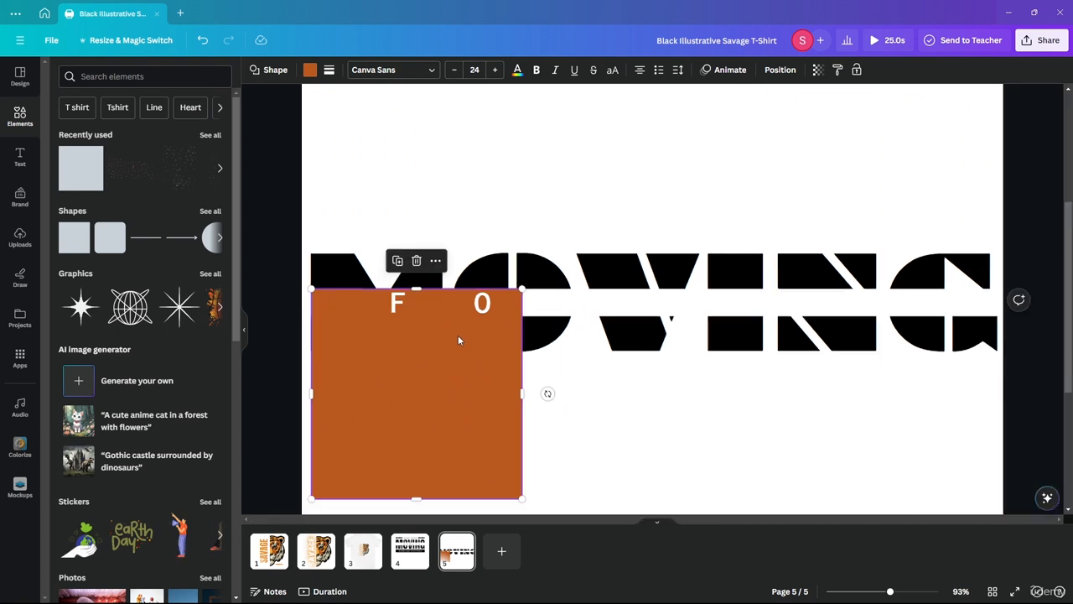
drag(412, 497, 413, 317)
drag(525, 303, 990, 303)
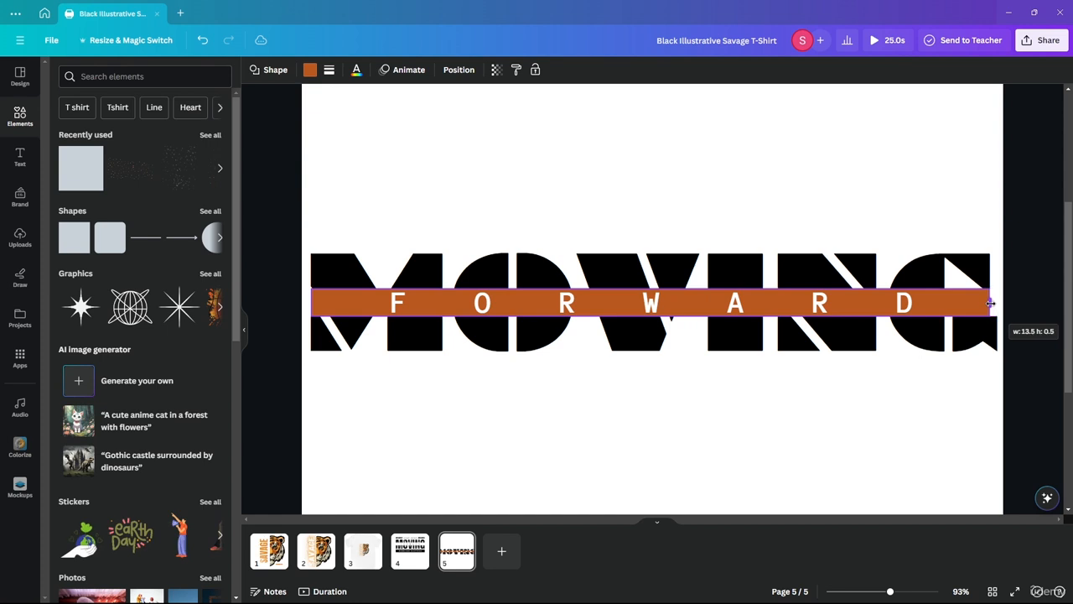
Step: Examine up close how both ends of the orange bar line up with the outer edges of the M and G
scroll(990, 303, up, 6)
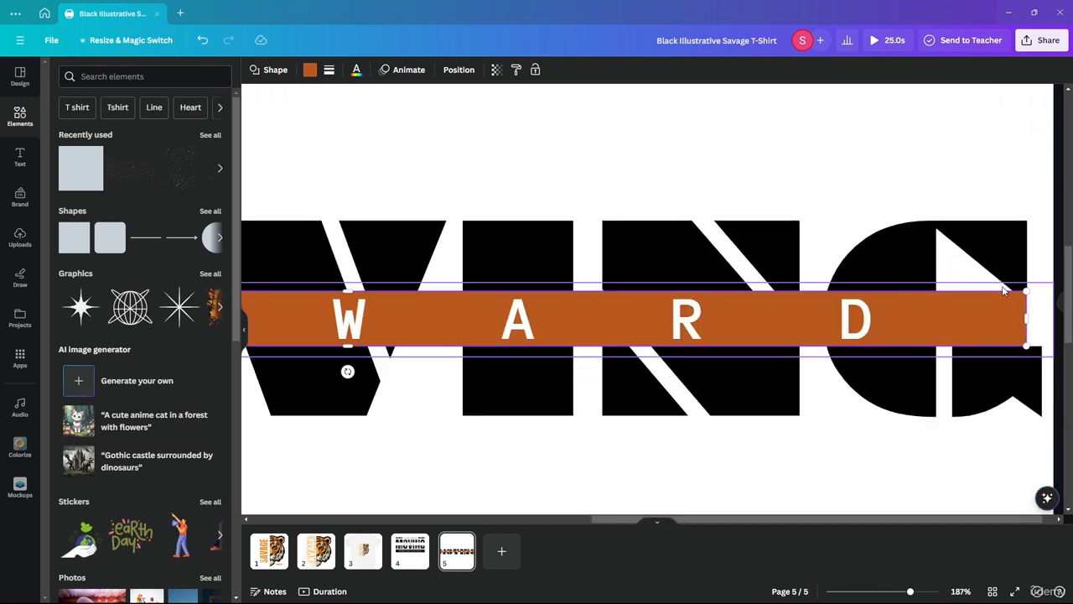
scroll(986, 293, right, 2)
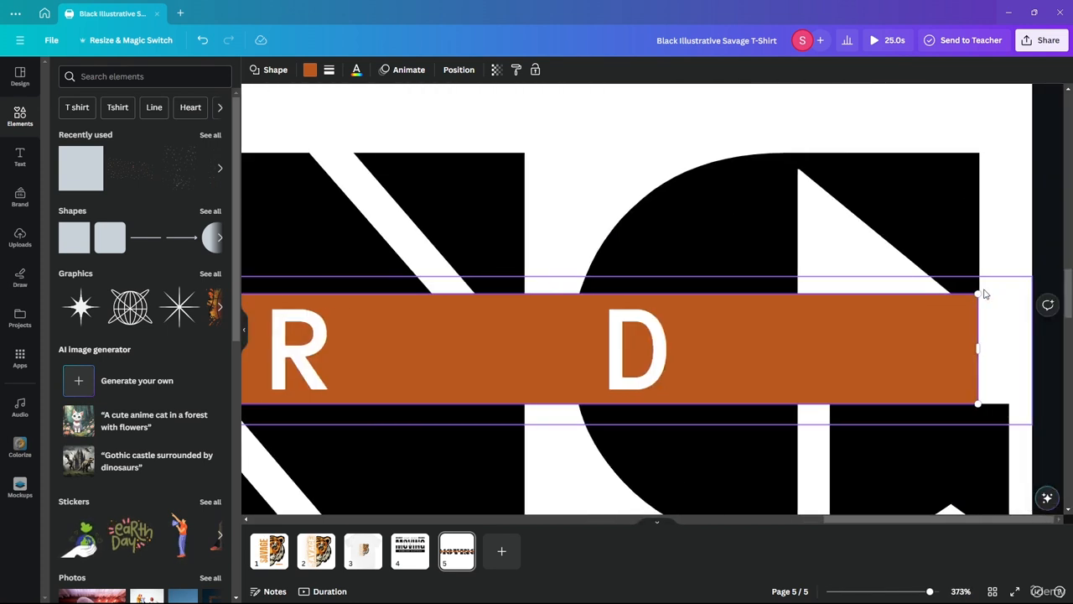
scroll(989, 336, left, 1)
scroll(989, 310, left, 1)
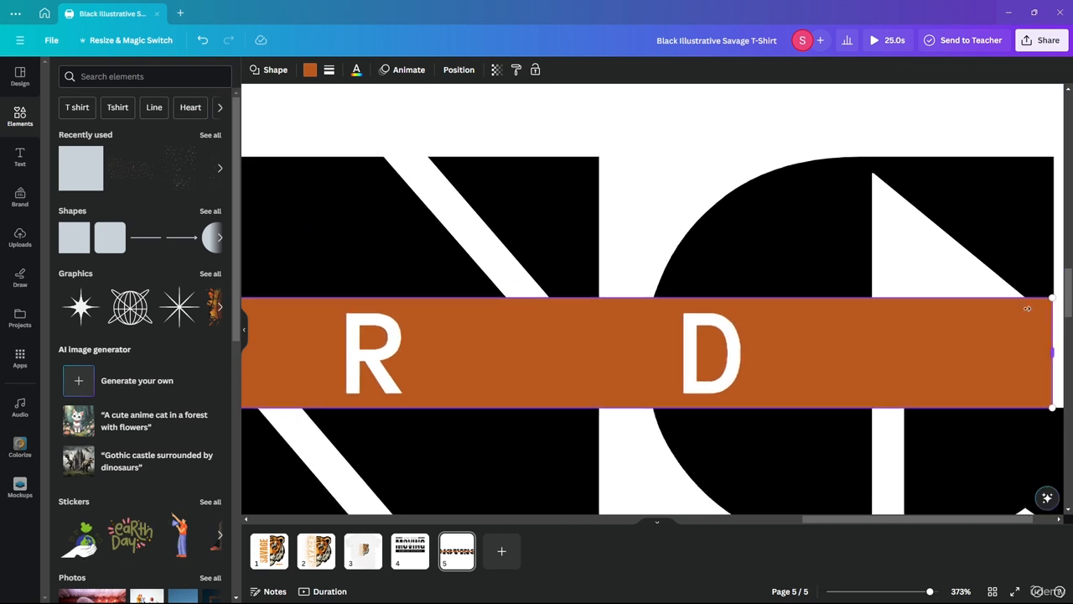
click(978, 316)
scroll(977, 317, left, 1)
scroll(897, 338, right, 2)
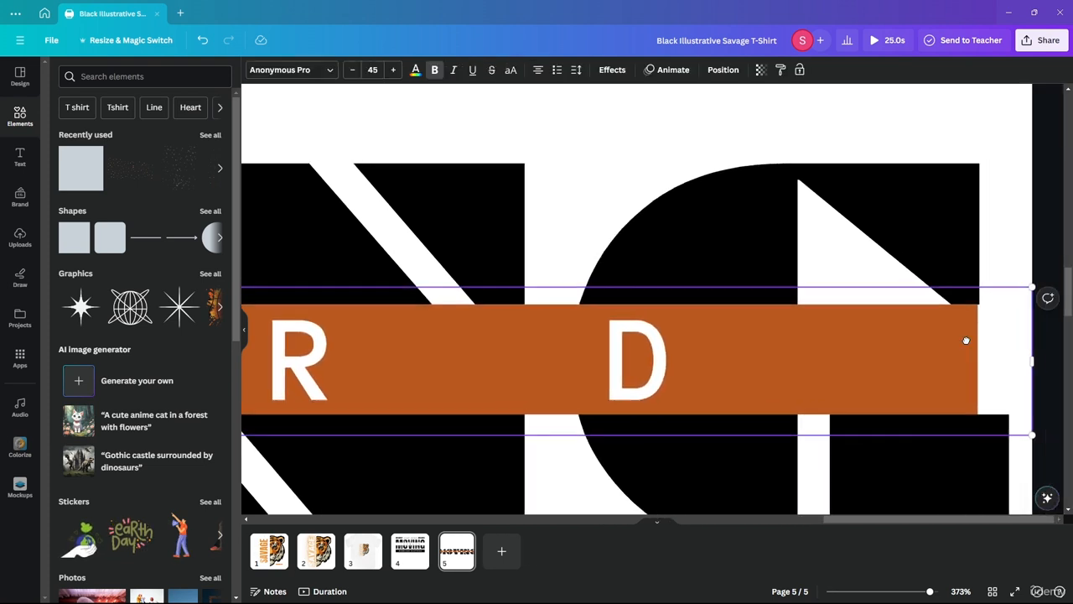
scroll(942, 343, left, 10)
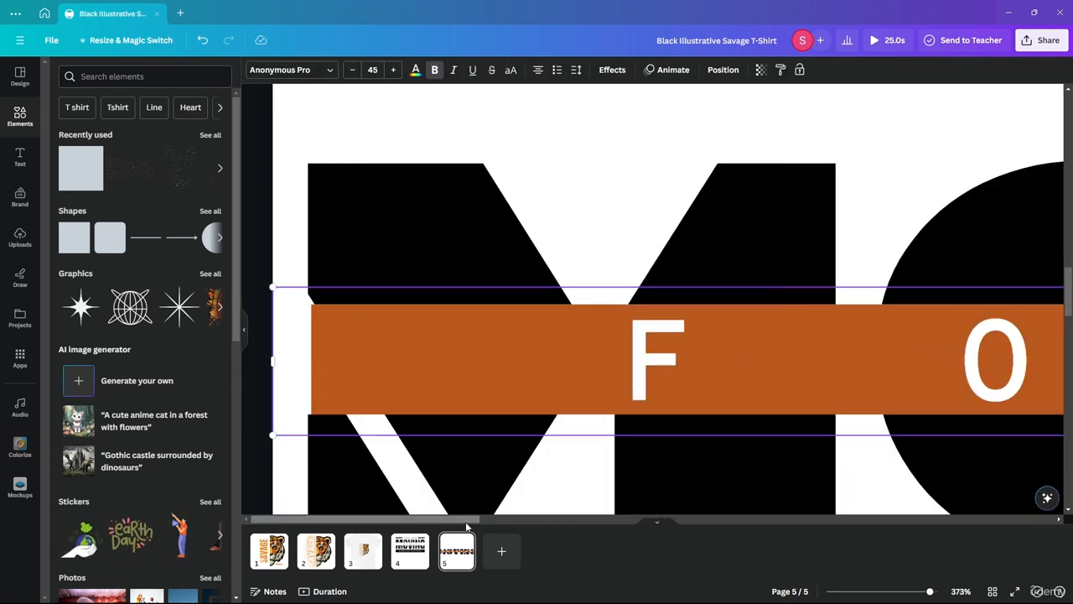
drag(397, 518, 974, 518)
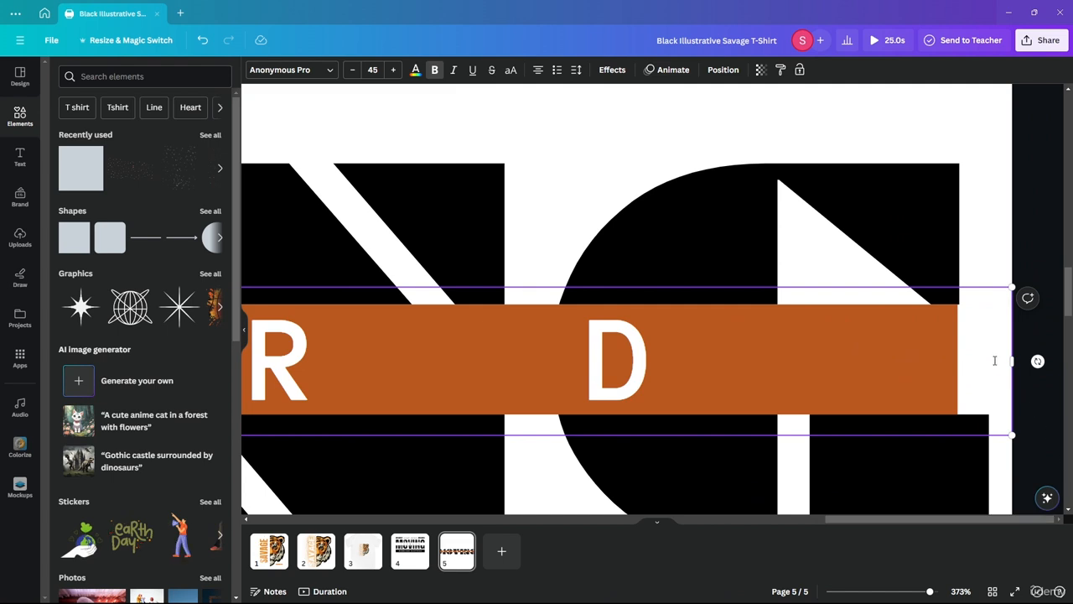
Step: Shift the FORWARD text down off the orange bar and extend the bar's right end slightly to meet the G's upper edge
click(611, 138)
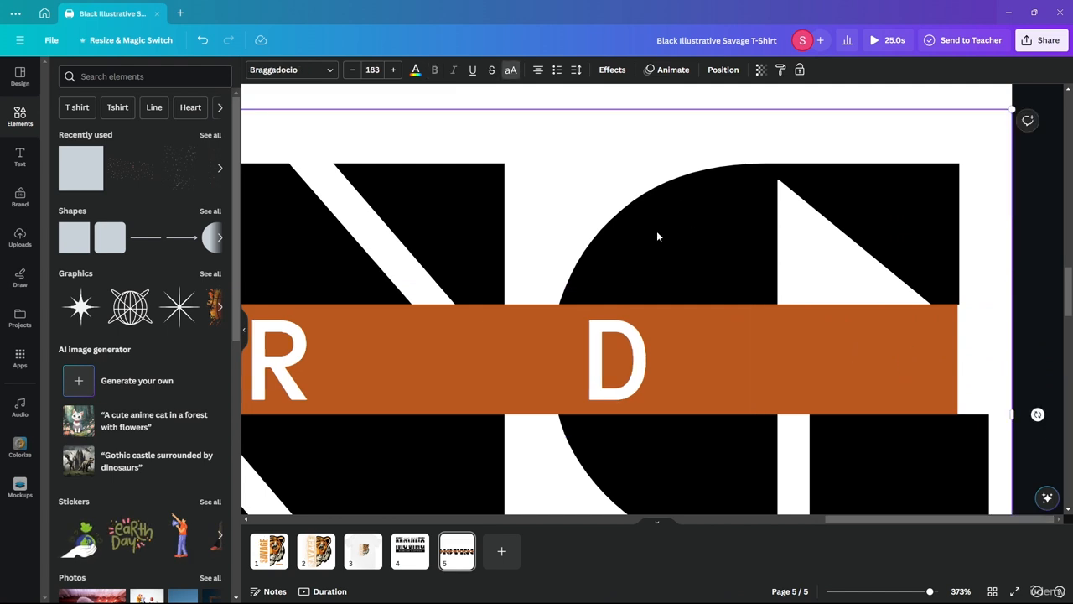
click(945, 303)
drag(945, 298, 921, 322)
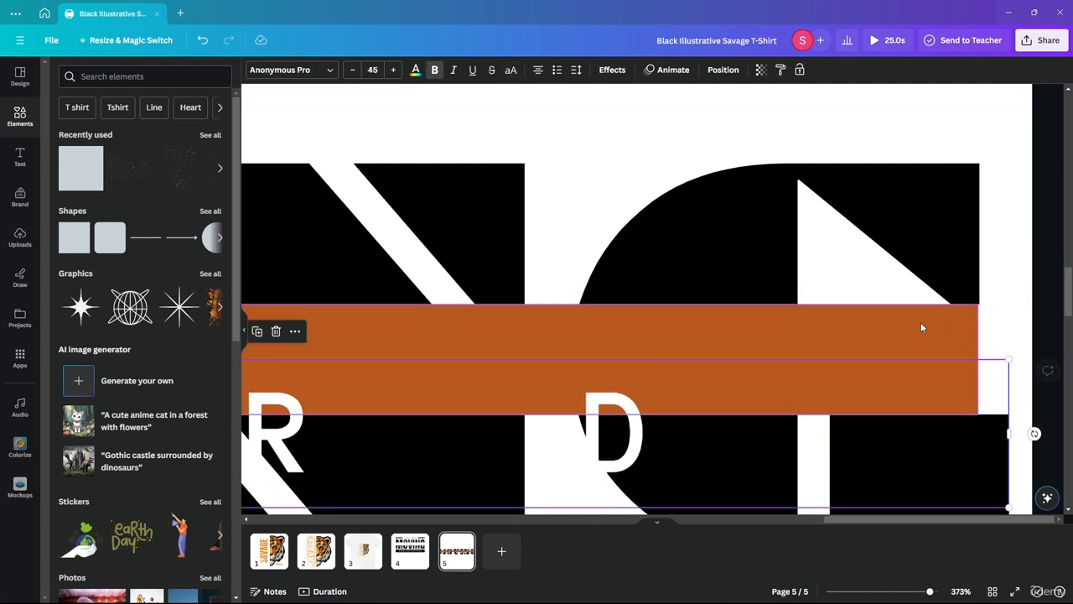
click(967, 320)
drag(980, 357, 982, 357)
Step: Move the FORWARD text back onto the orange bar, centred on the page and within the bar's height
scroll(654, 311, down, 5)
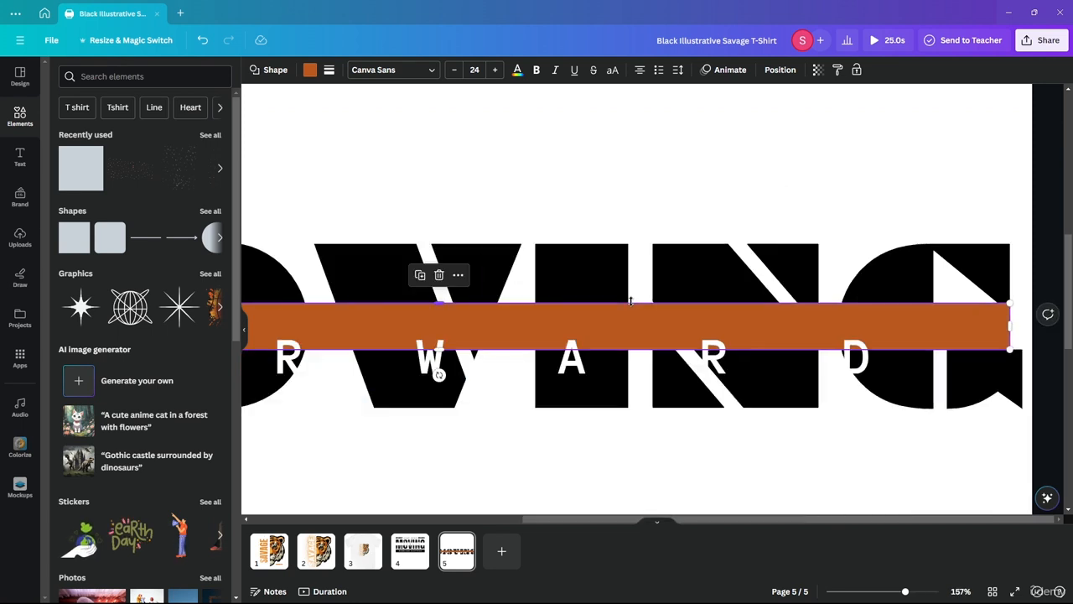
click(635, 332)
drag(635, 332, 642, 316)
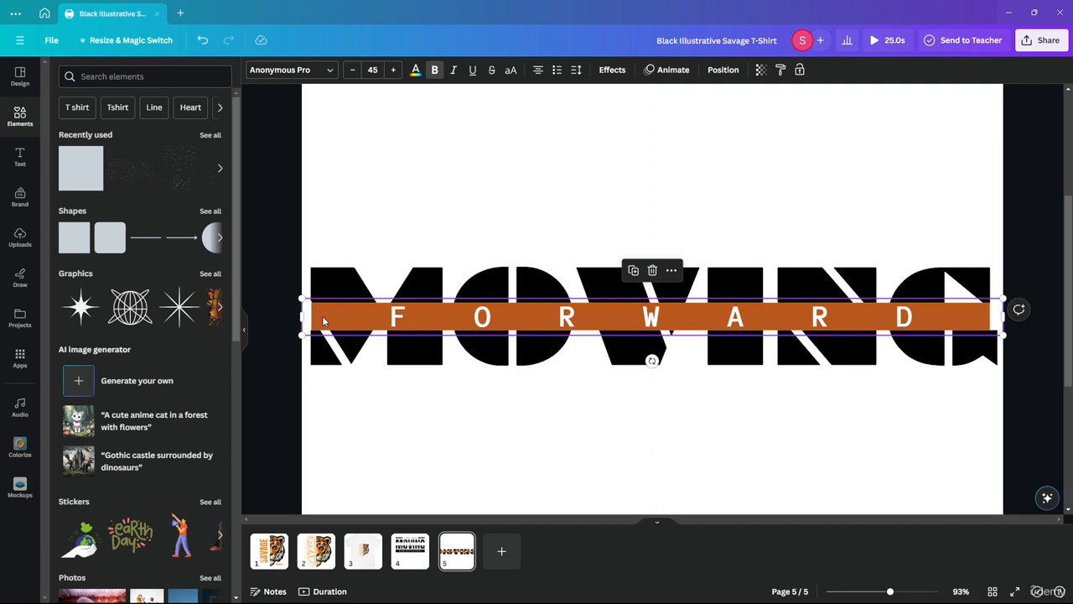
Step: Select the orange bar's layer and change its fill colour to black (#000000)
click(723, 70)
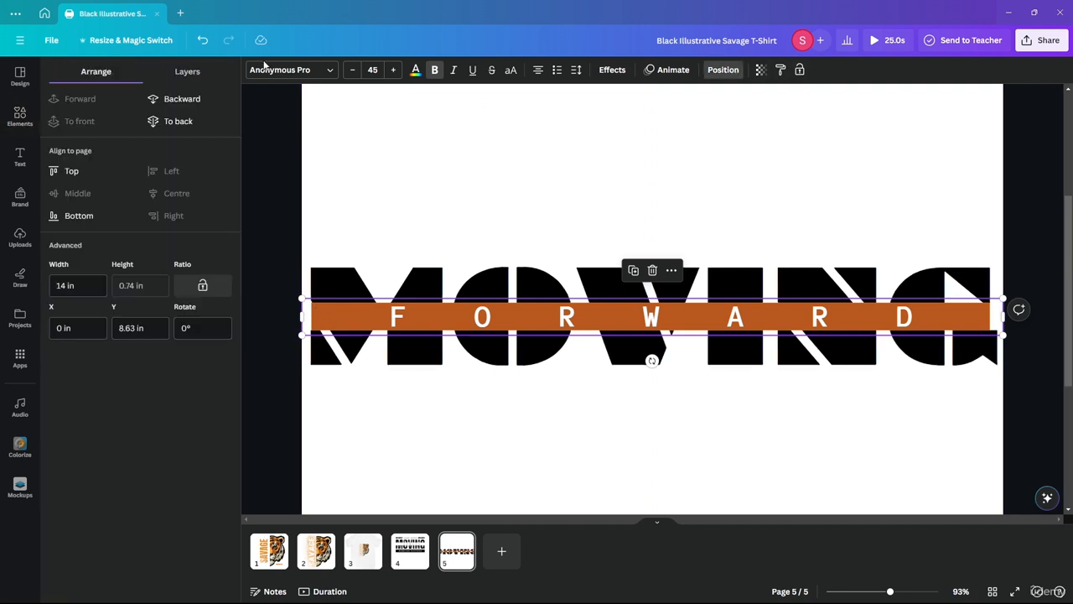
click(214, 80)
click(142, 177)
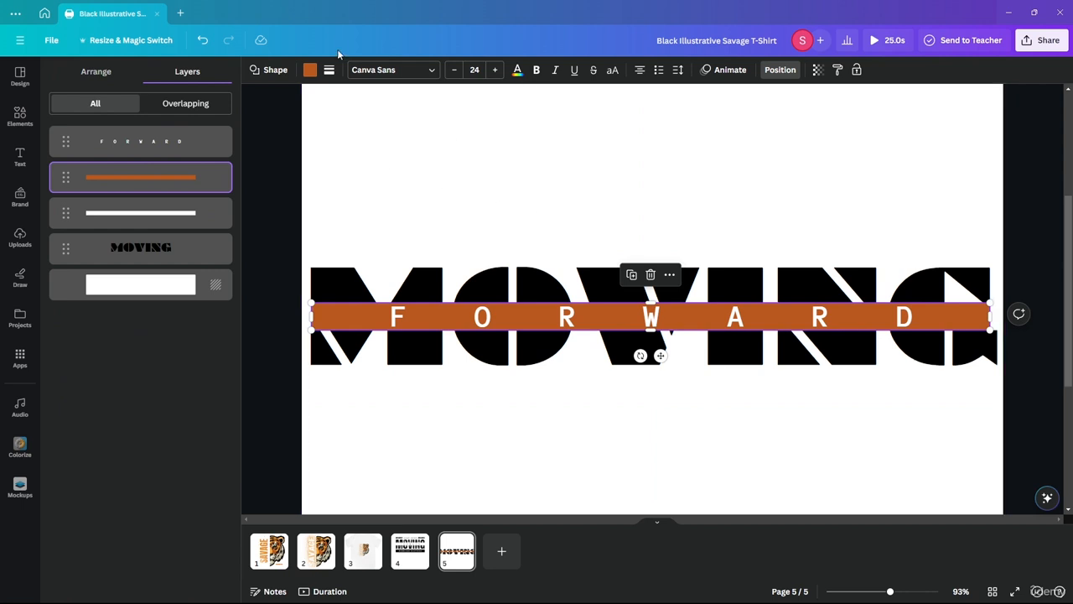
click(309, 70)
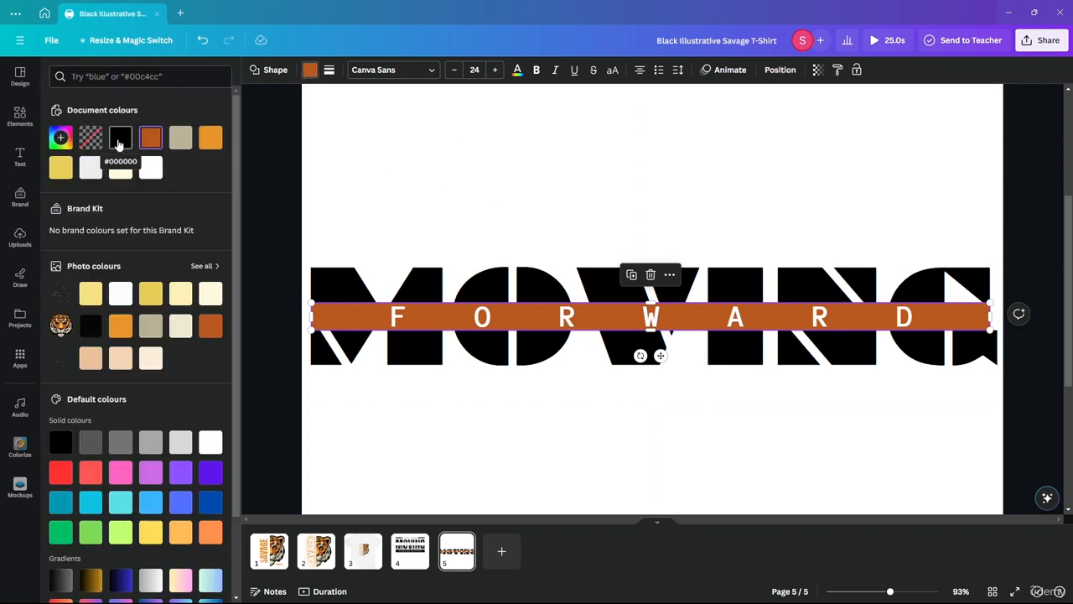
click(119, 139)
click(274, 251)
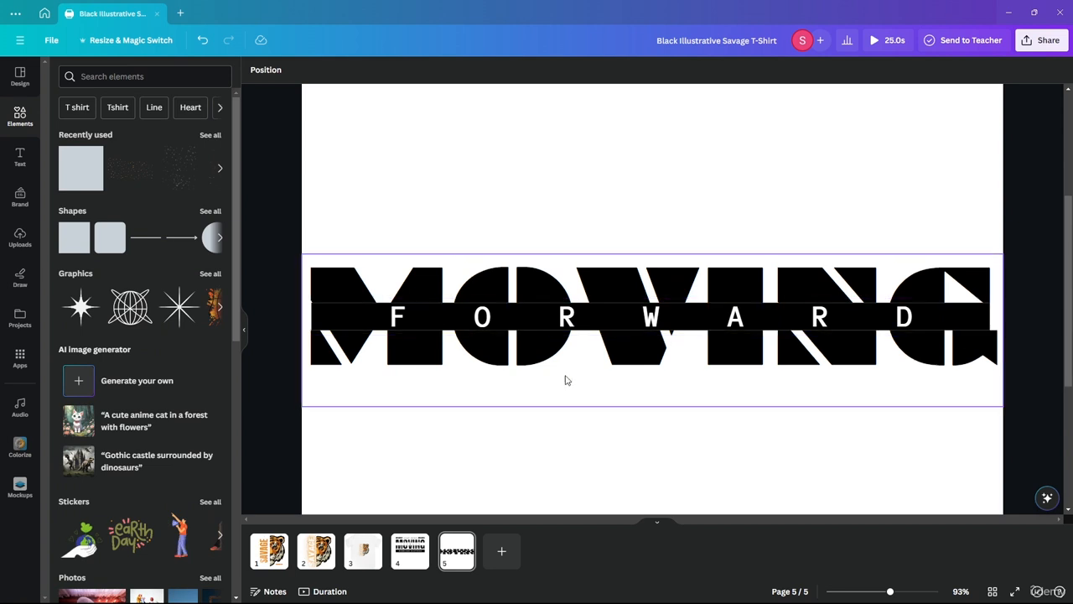
Step: Extend the black bar's left end slightly so it lines up with the outer edge of the M
scroll(282, 376, up, 5)
scroll(339, 277, up, 3)
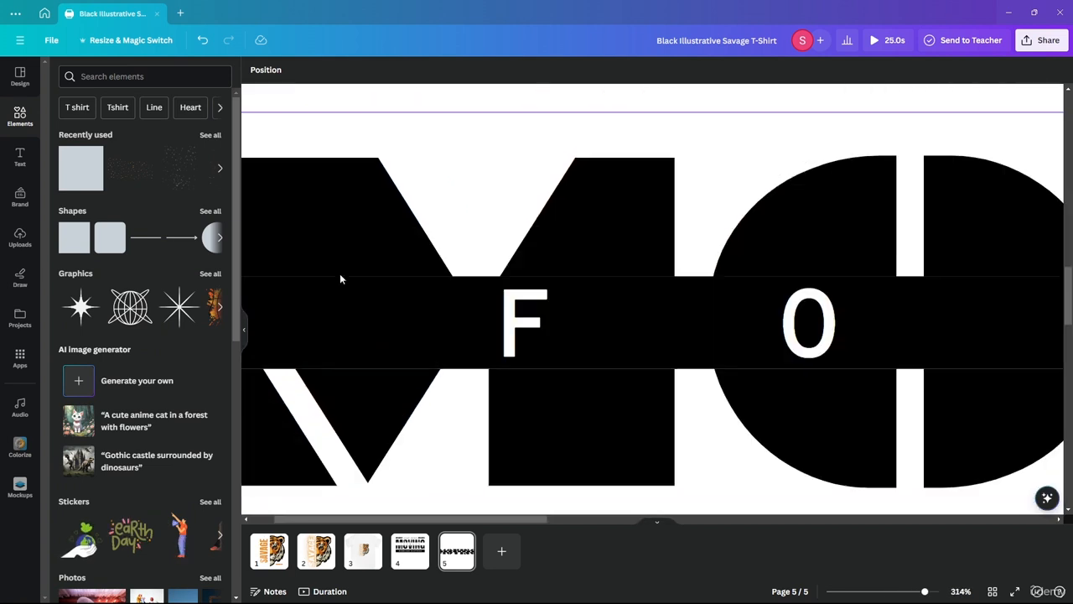
scroll(346, 282, down, 3)
scroll(350, 285, up, 4)
scroll(351, 287, left, 2)
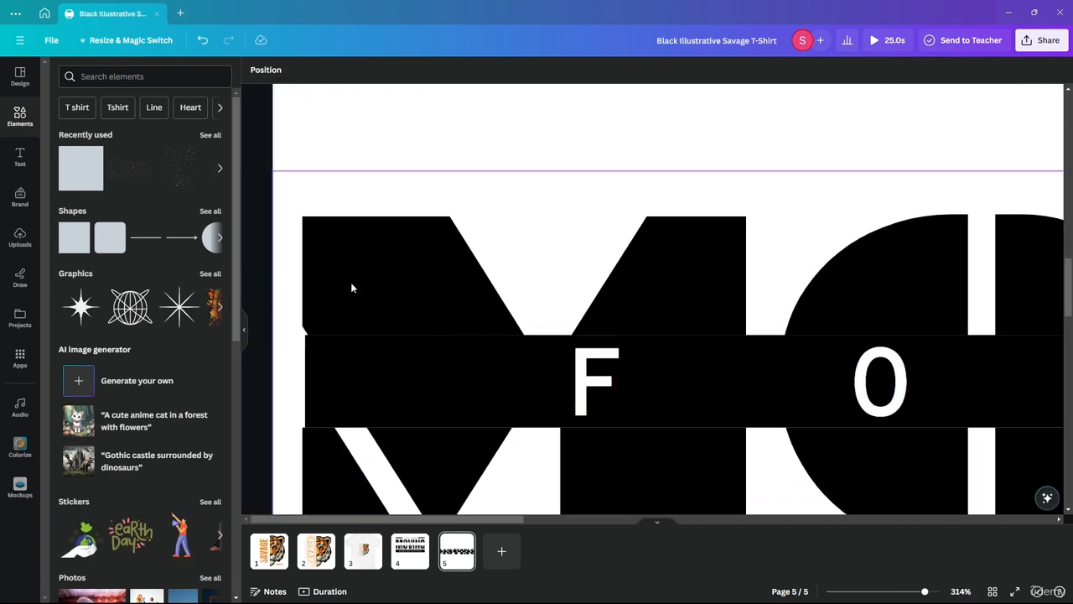
click(347, 377)
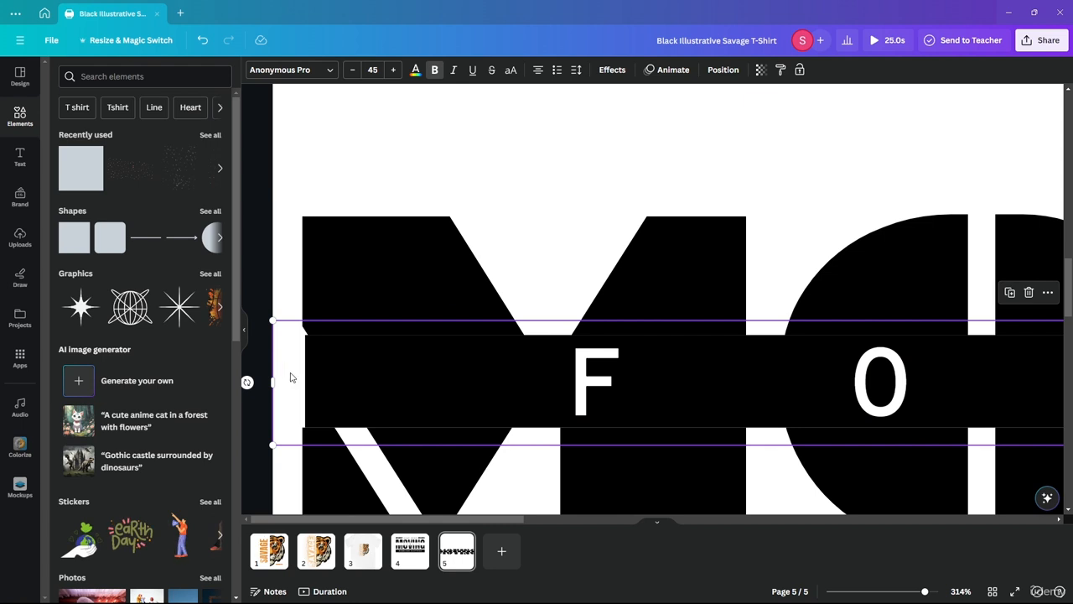
click(723, 69)
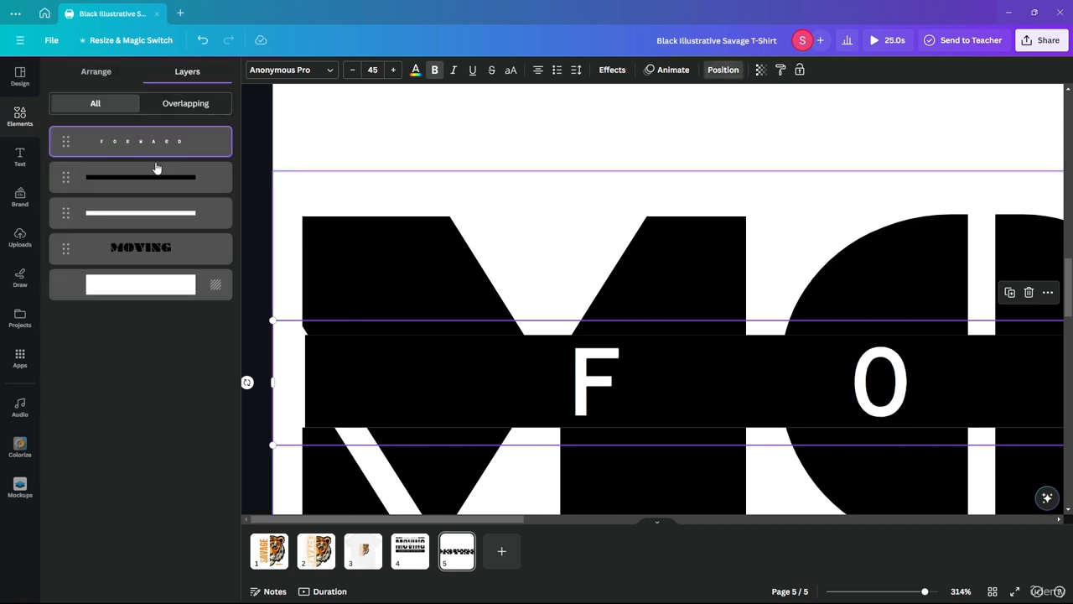
click(99, 182)
drag(307, 380, 304, 380)
scroll(546, 285, down, 10)
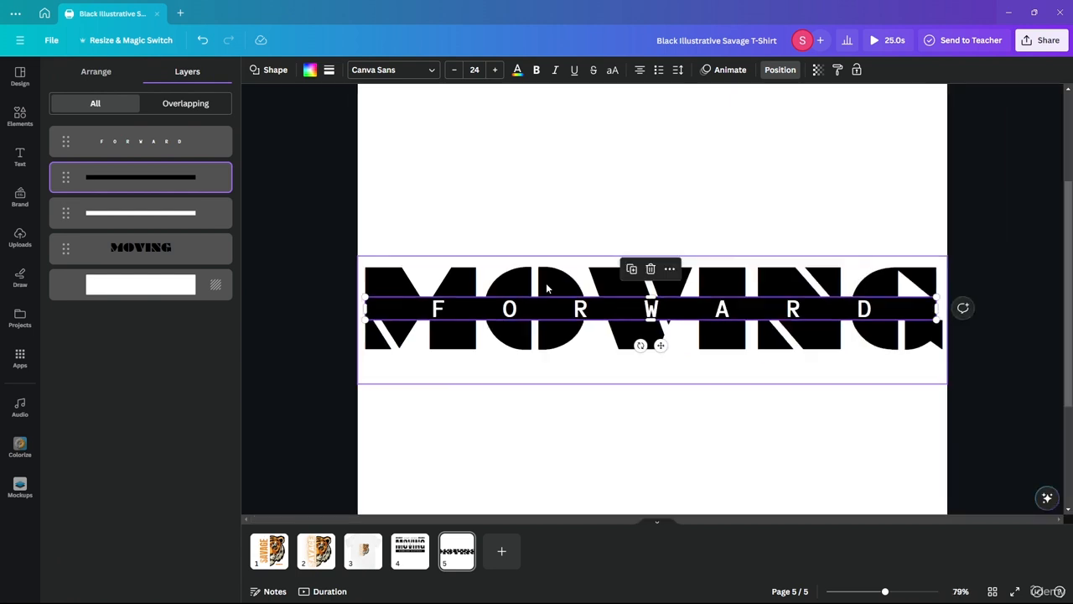
Step: Examine the MOVING FORWARD artwork up close and as a whole, and compare it with the design on page 4
click(914, 350)
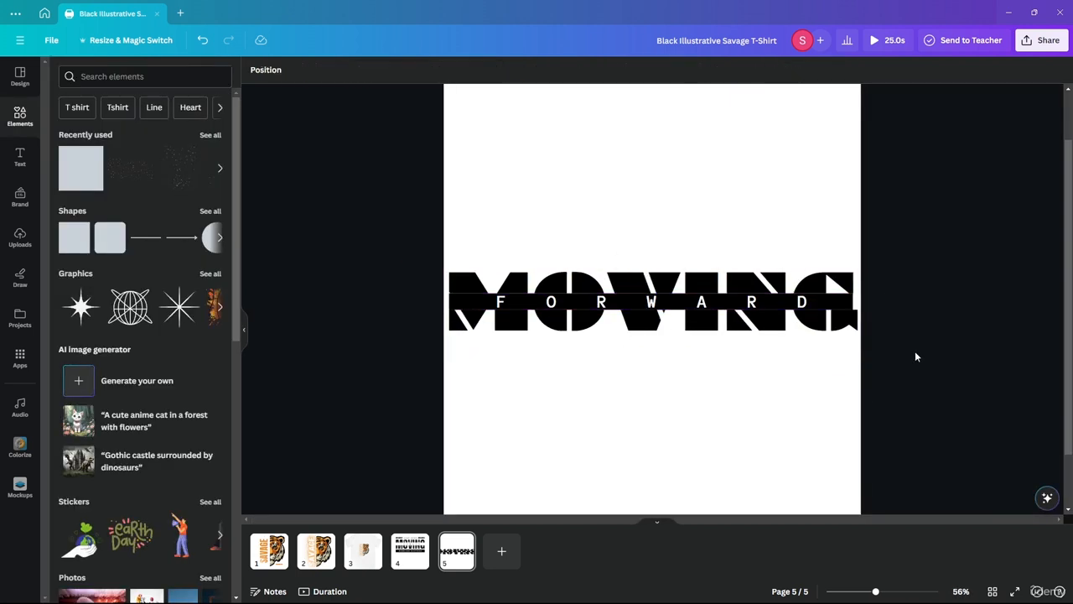
scroll(953, 311, up, 12)
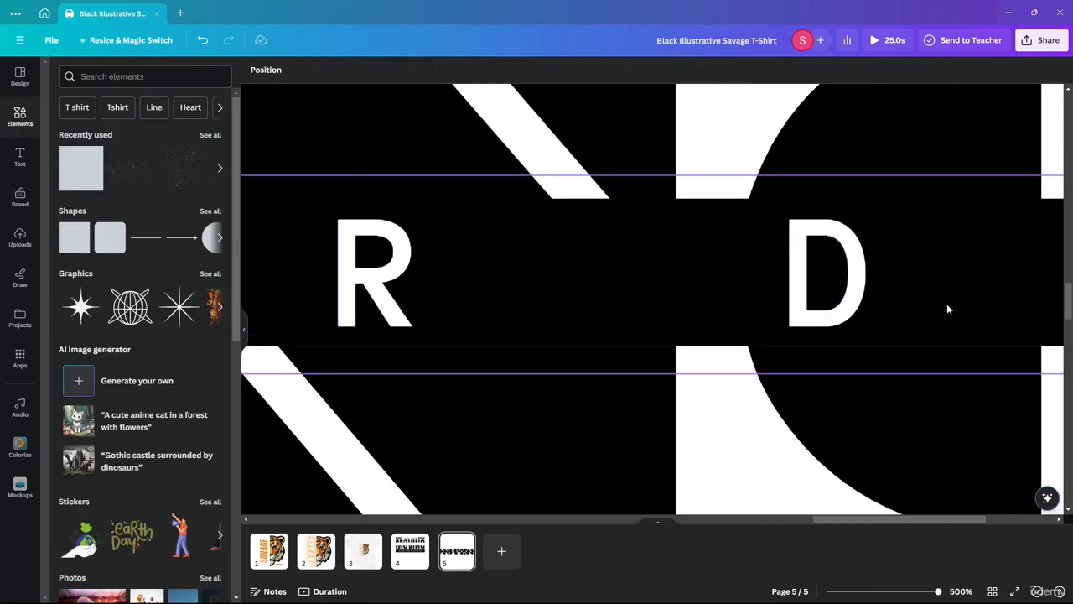
scroll(926, 319, down, 10)
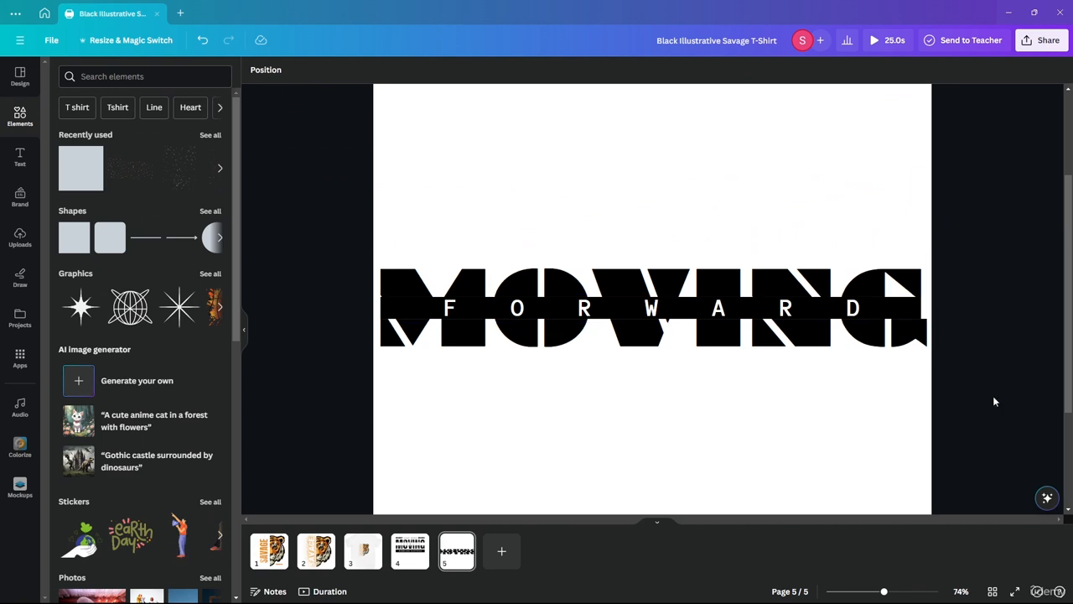
scroll(973, 385, down, 2)
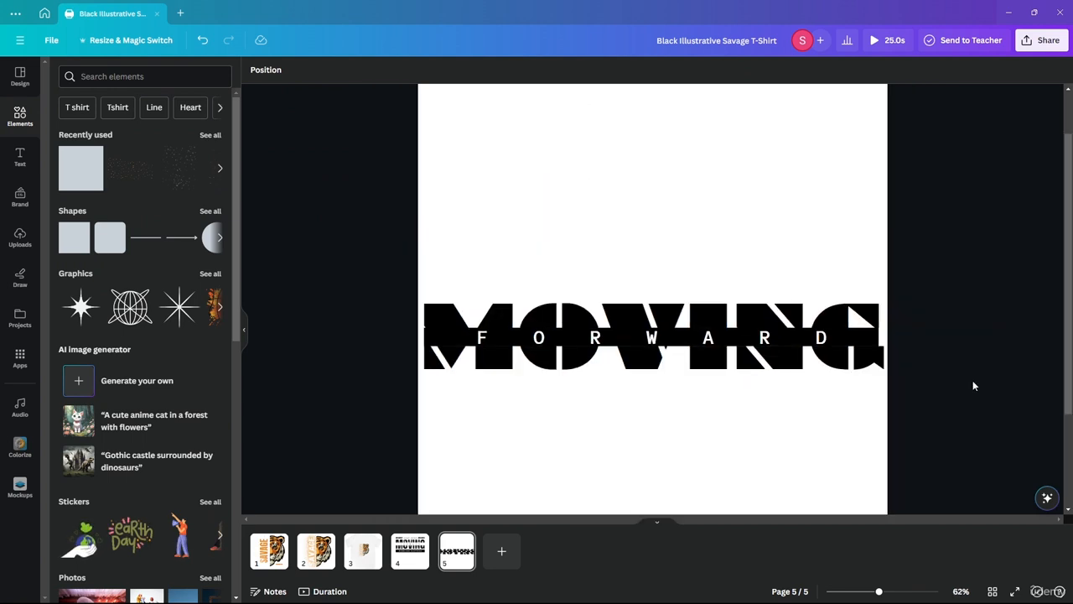
click(408, 551)
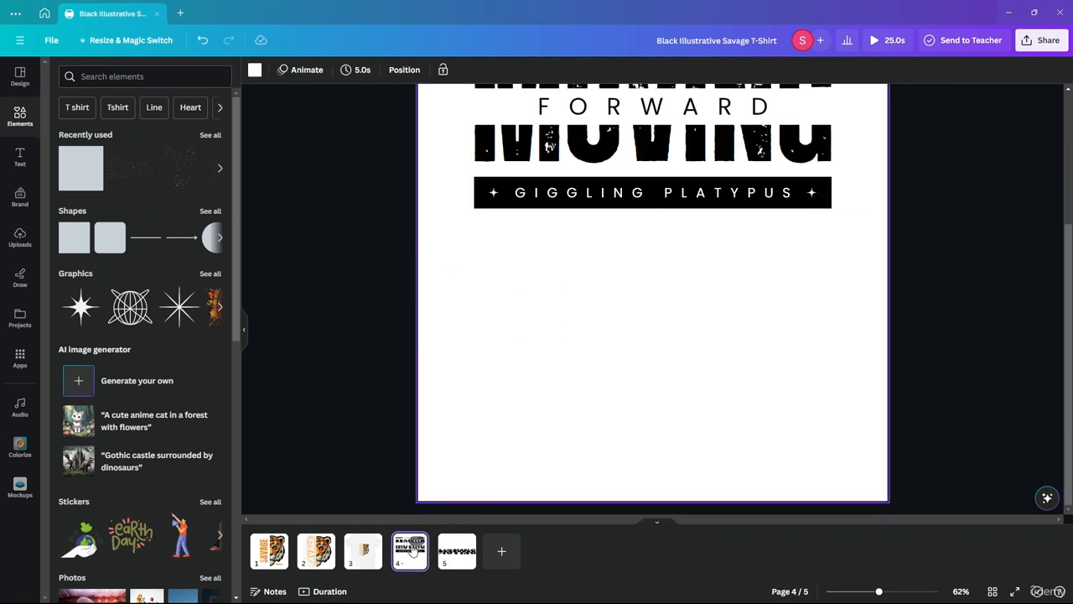
click(453, 554)
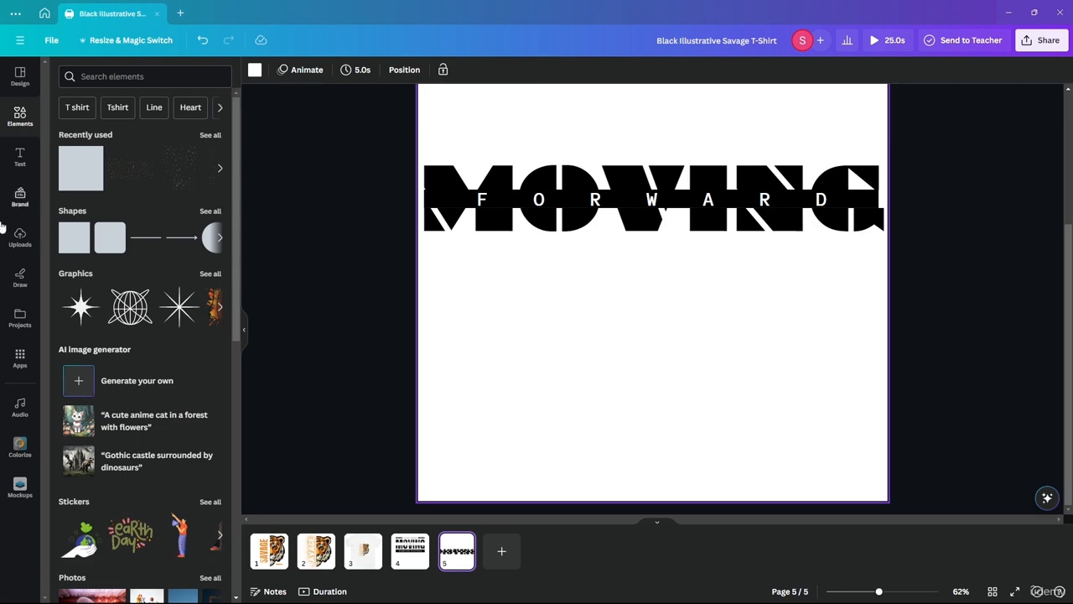
Step: Browse the ready-made font combinations for a text style that suits a tagline beneath the artwork
click(20, 156)
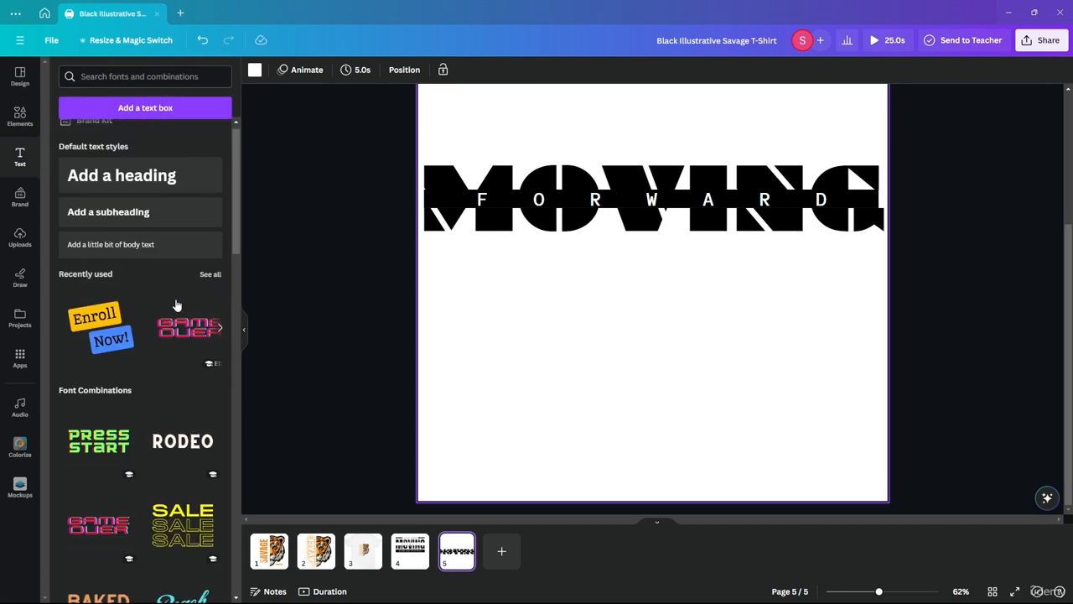
scroll(177, 305, up, 1)
scroll(126, 240, down, 10)
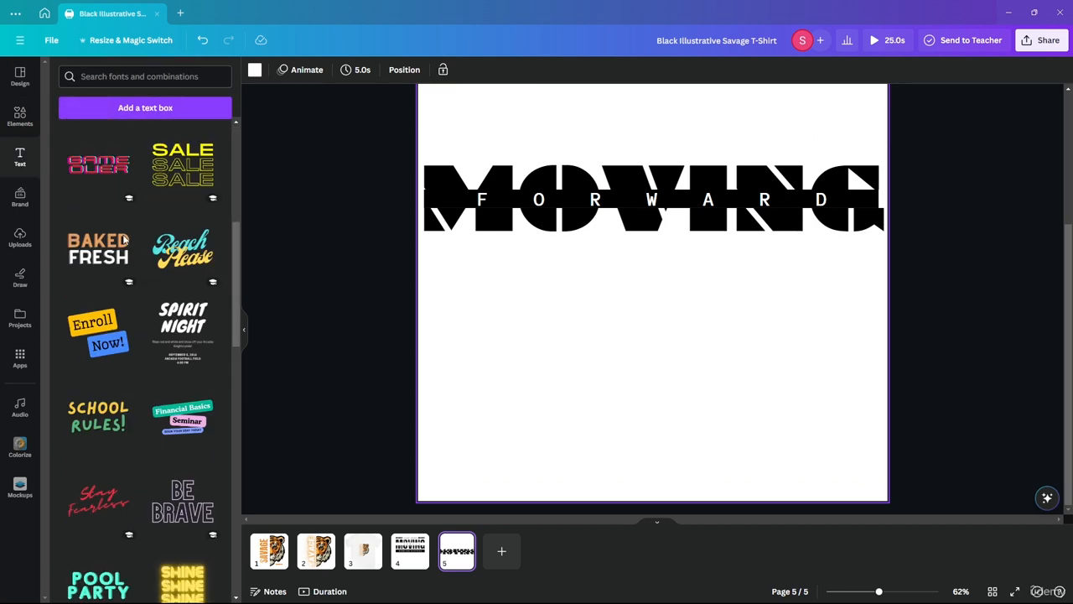
scroll(198, 223, down, 7)
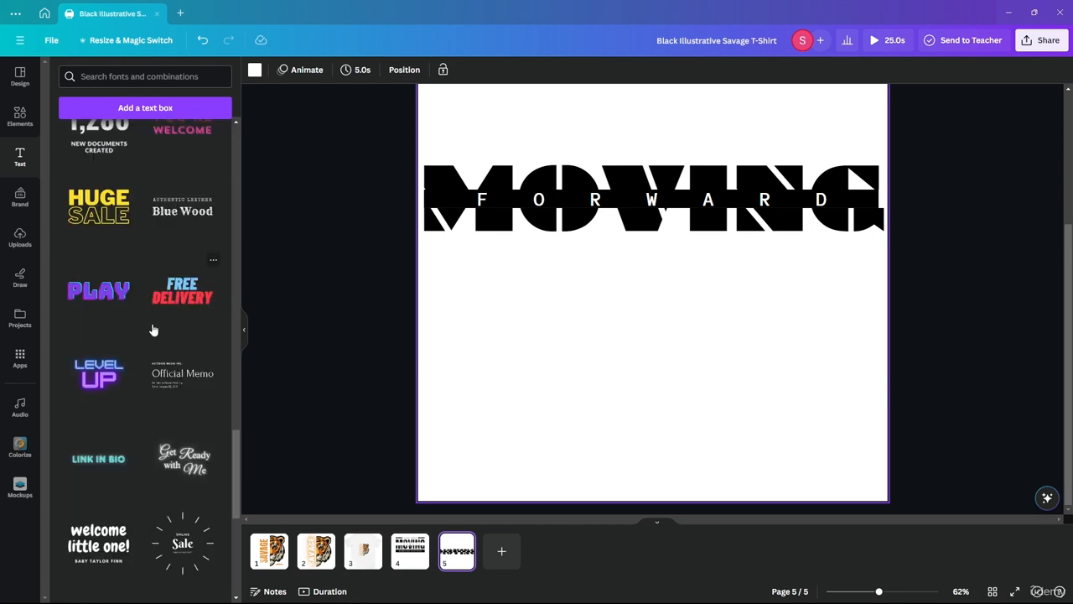
scroll(179, 262, down, 5)
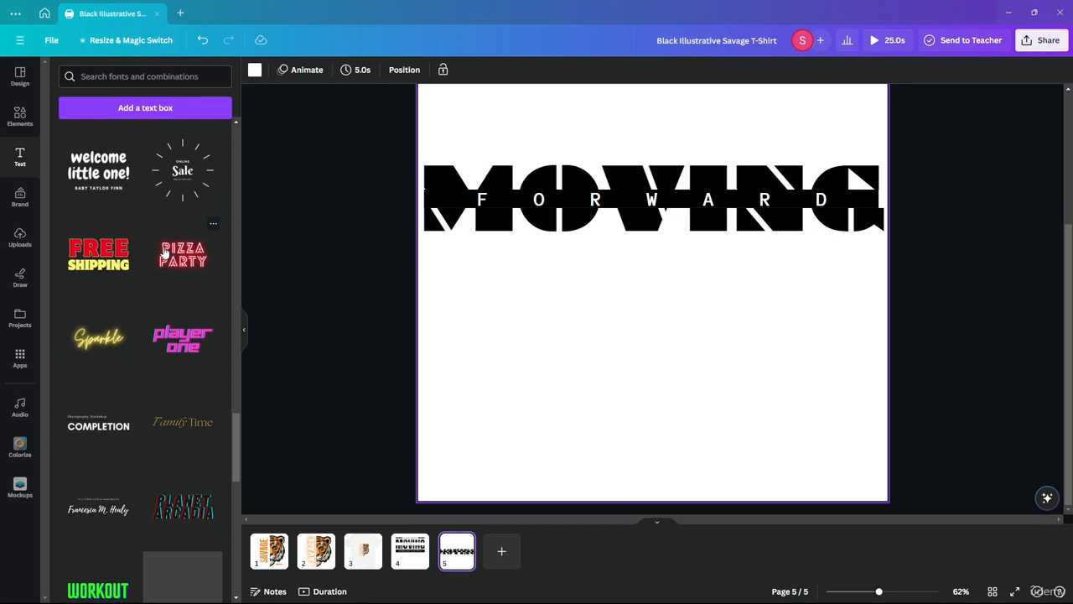
scroll(162, 246, down, 2)
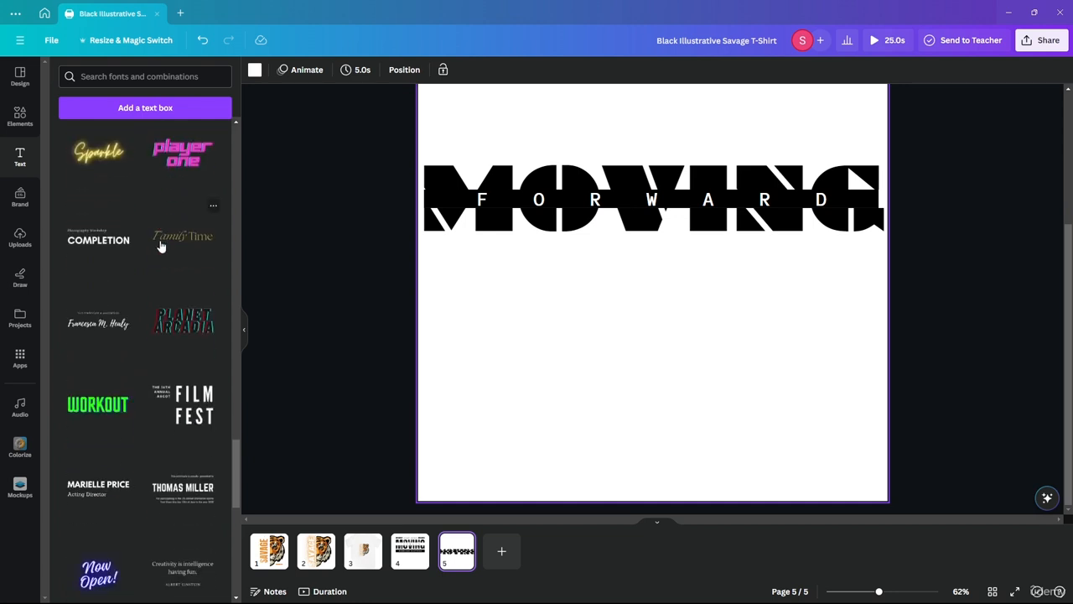
scroll(163, 245, down, 4)
scroll(164, 245, up, 8)
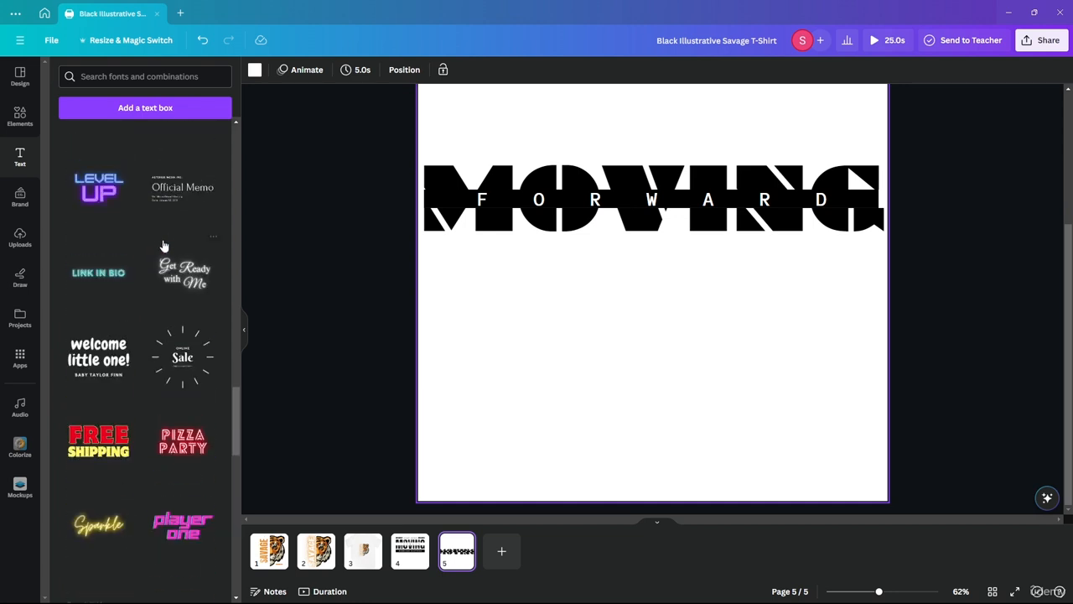
scroll(164, 246, up, 10)
Step: Add a subheading below the MOVING artwork and replace its text with GIGGLING PLATYPUS
click(112, 225)
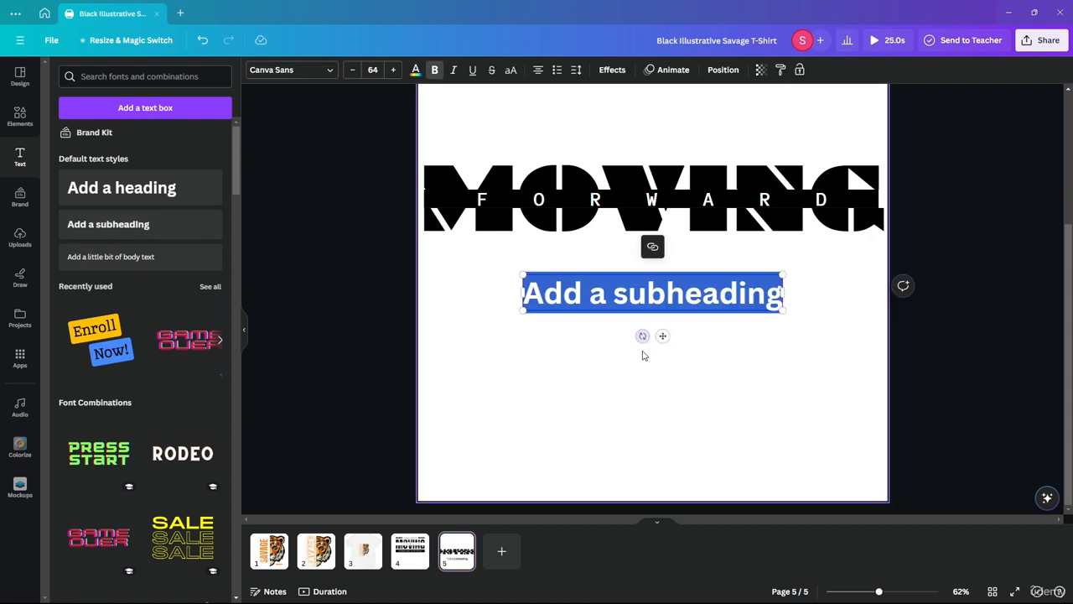
click(623, 385)
click(622, 301)
double_click(658, 300)
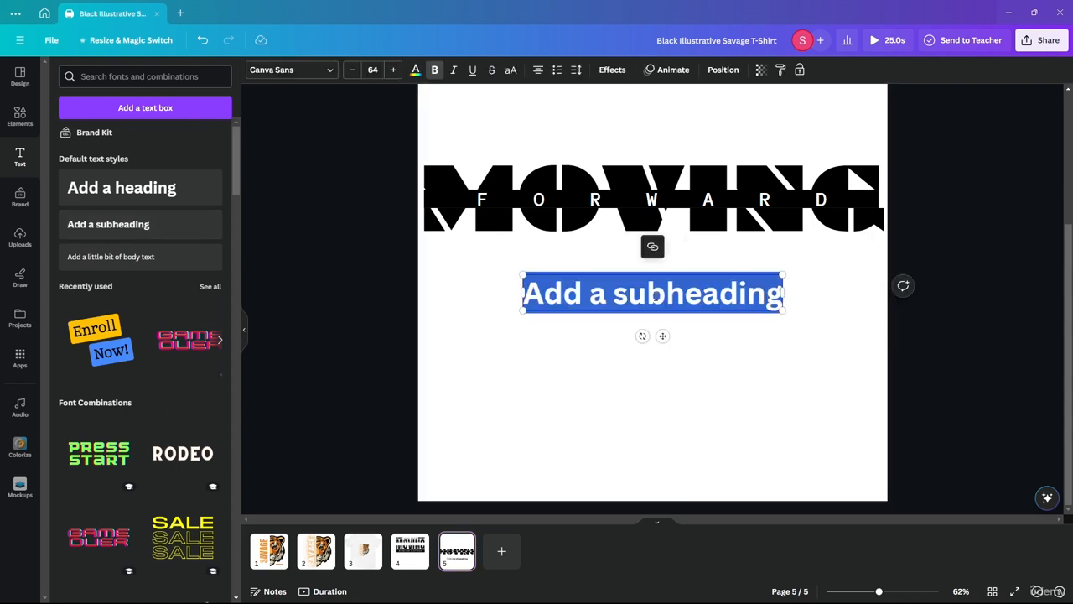
text(gigg)
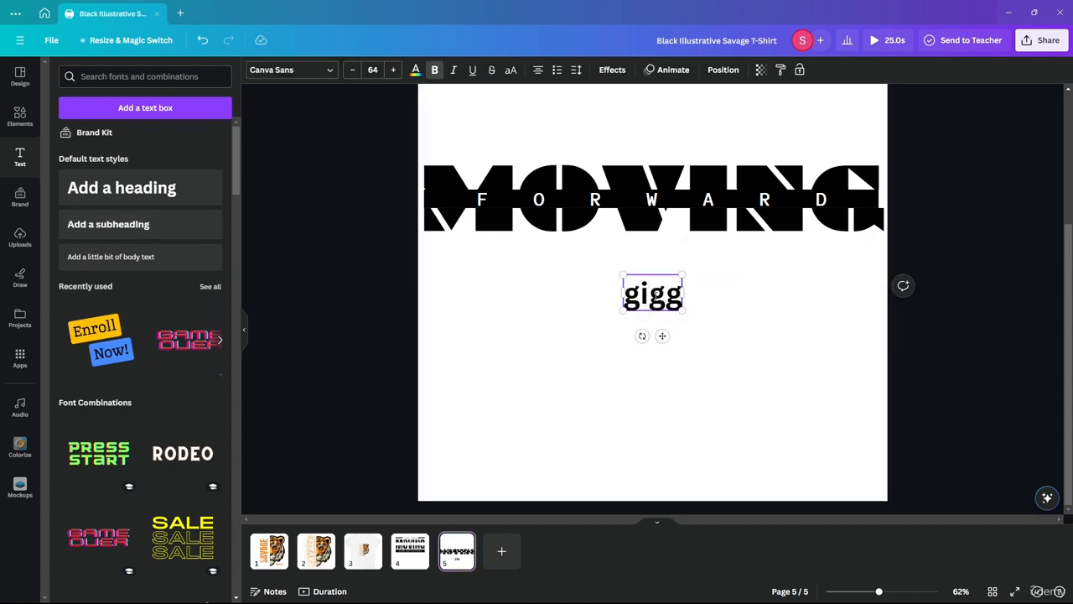
key(BackSpace)
key(BackSpace)
key(BackSpace)
key(BackSpace)
text(G)
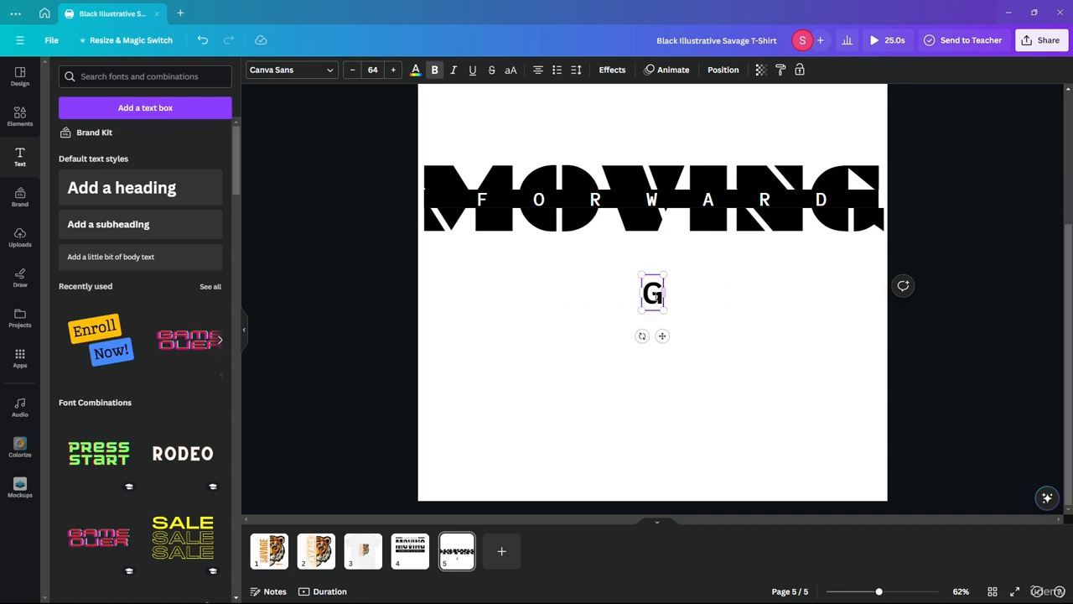
text(IGGLING)
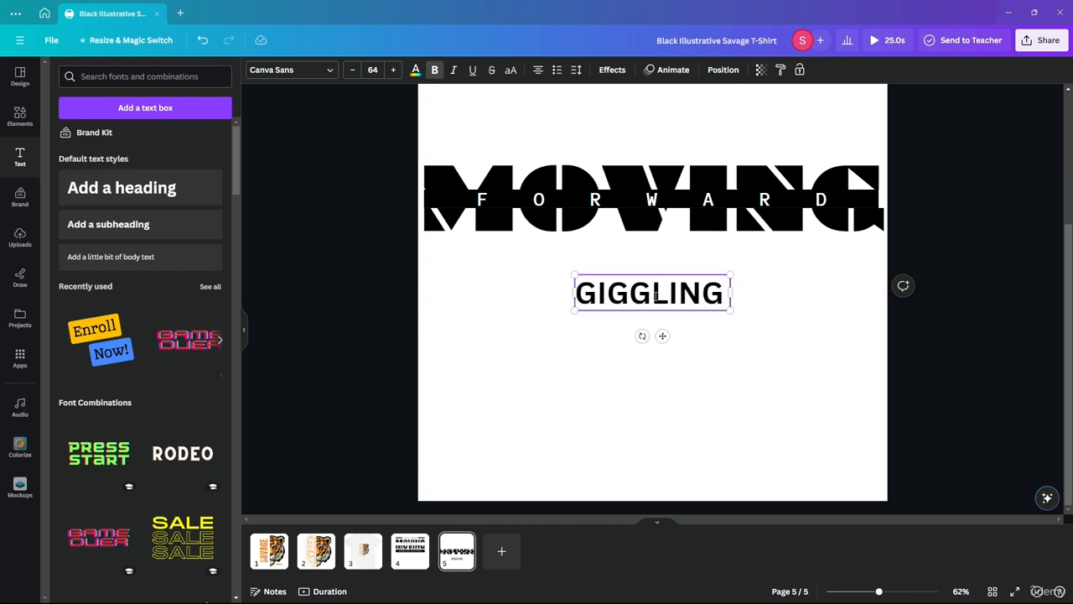
text( PLA)
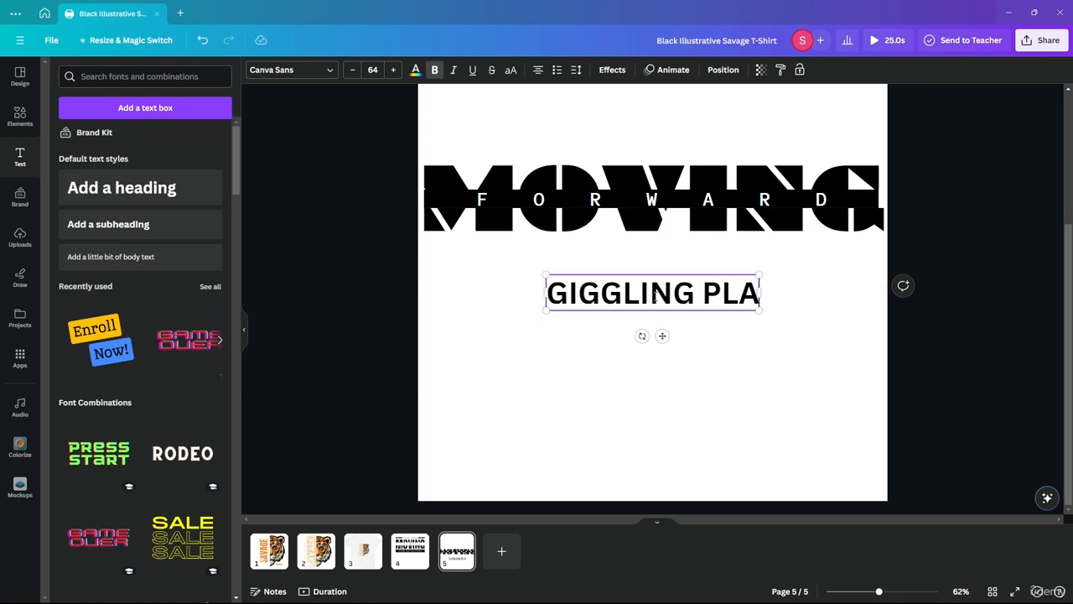
text(TYPY)
key(BackSpace)
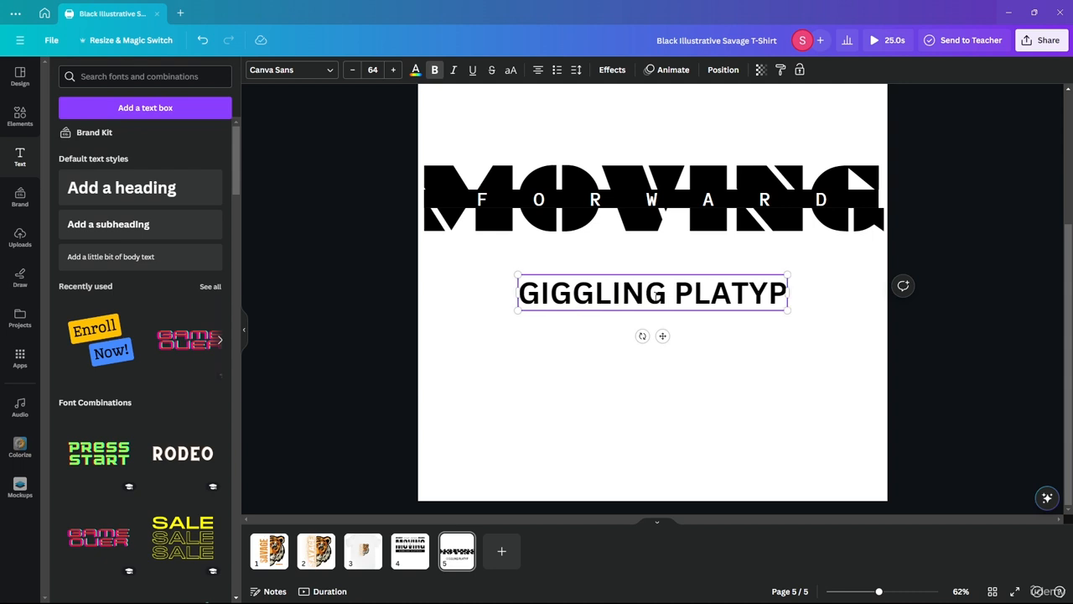
text(US)
click(640, 343)
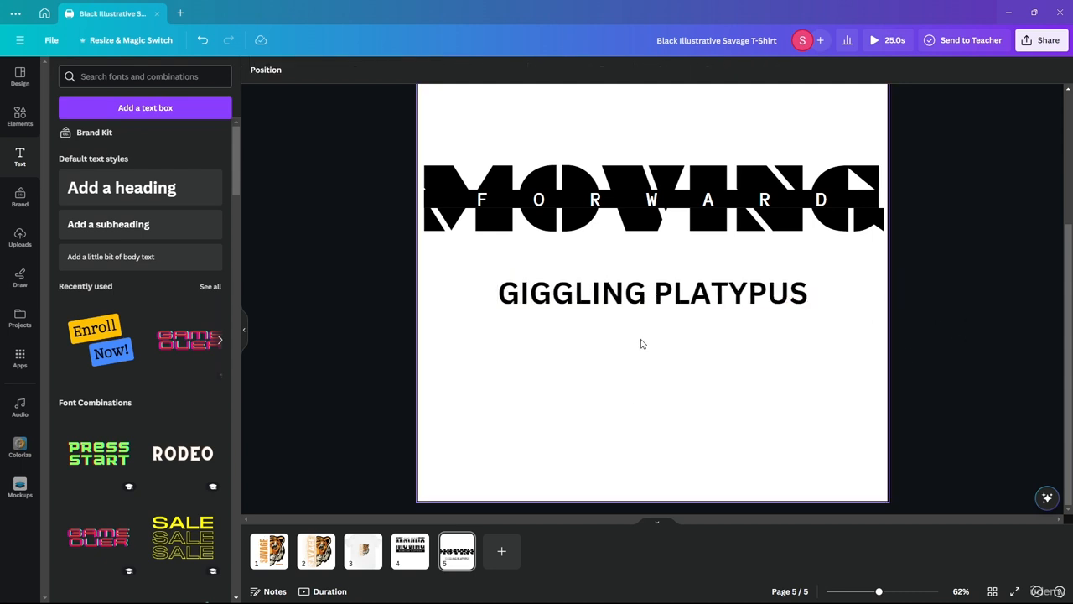
Step: Set the GIGGLING PLATYPUS text to font size 30 and move it up close beneath MOVING, centred on the page
click(629, 311)
click(378, 72)
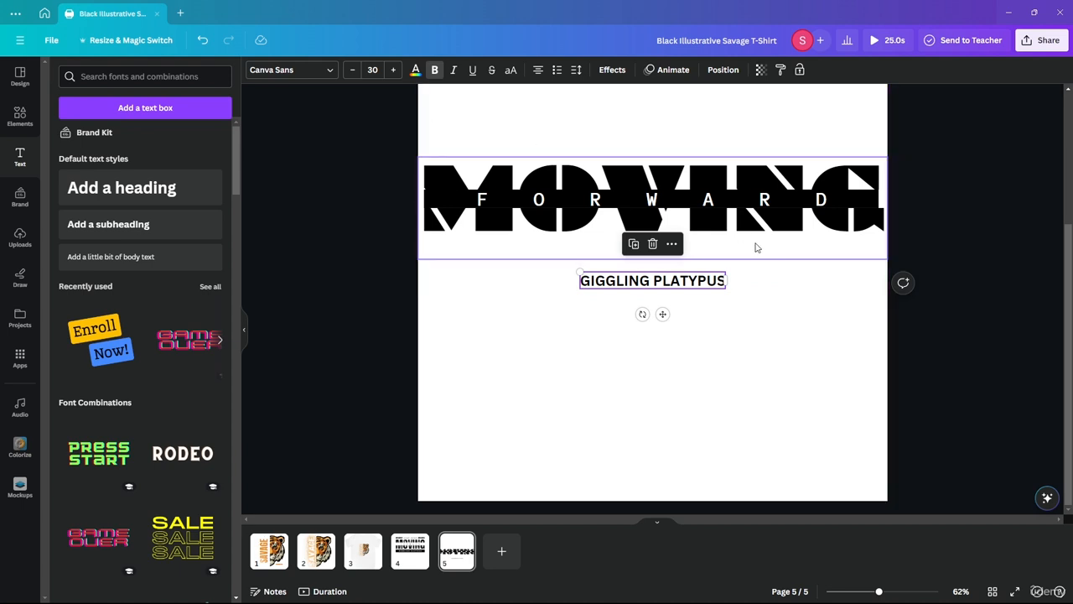
drag(640, 279, 640, 257)
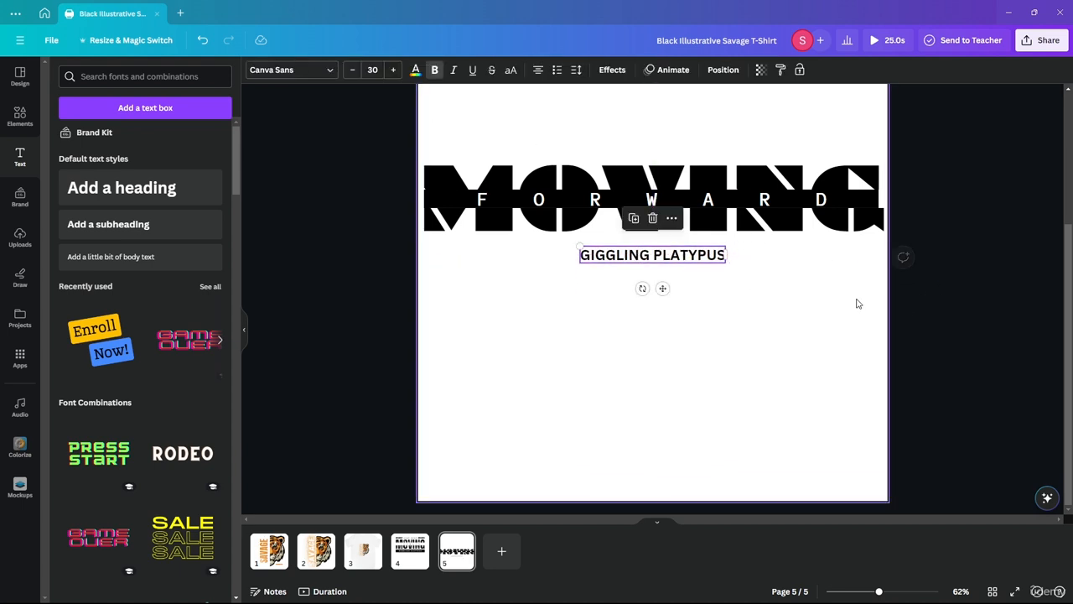
scroll(902, 313, up, 3)
scroll(901, 312, down, 3)
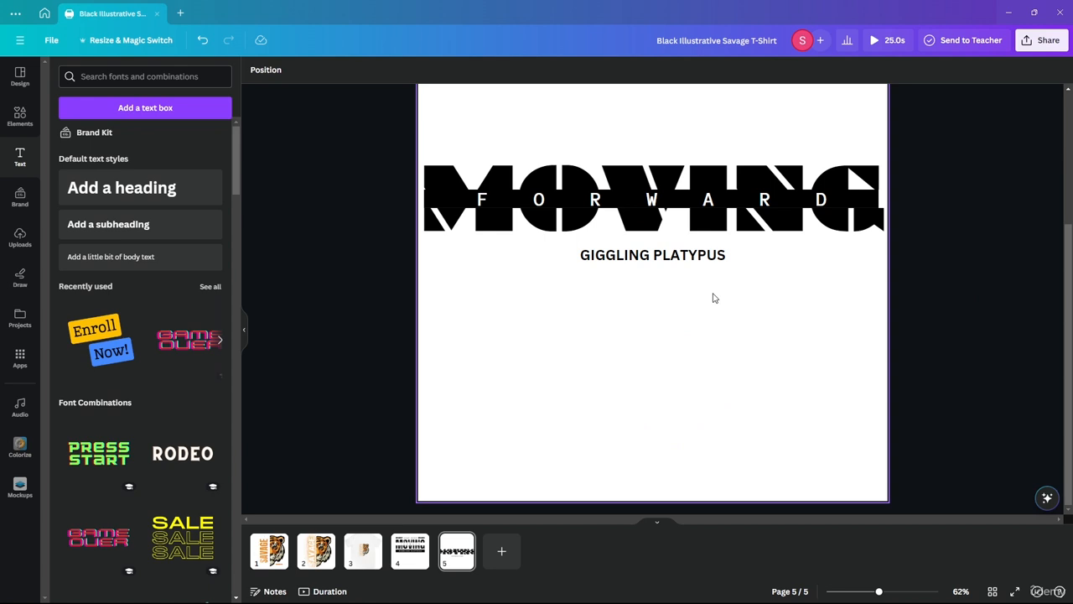
Step: Change the GIGGLING PLATYPUS text colour to white
click(630, 256)
click(414, 71)
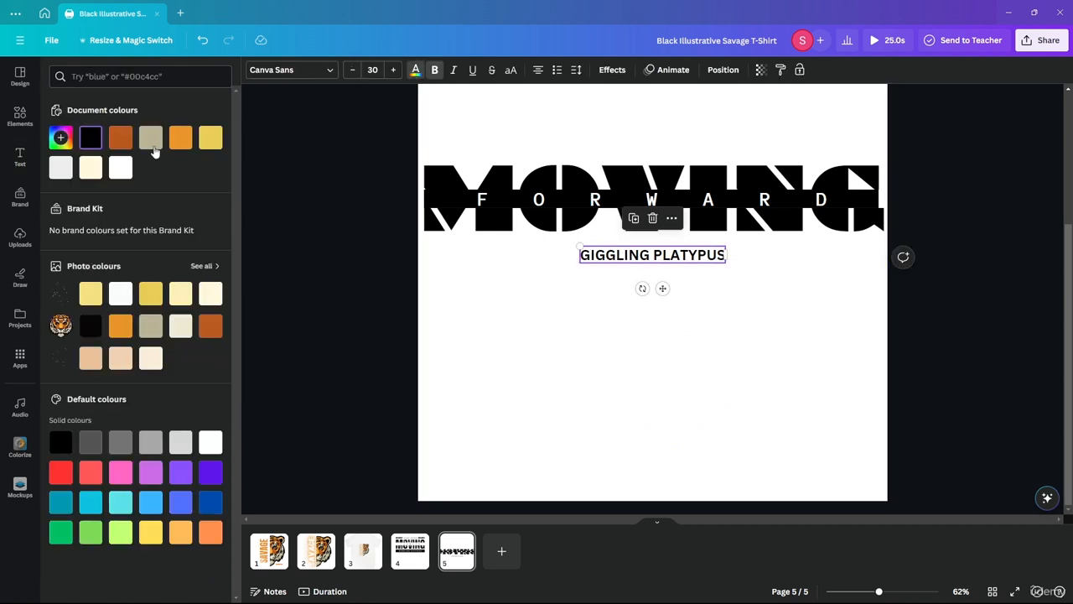
click(119, 170)
Step: Add a rounded rectangle shape to the page and place it at the GIGGLING PLATYPUS text
click(20, 158)
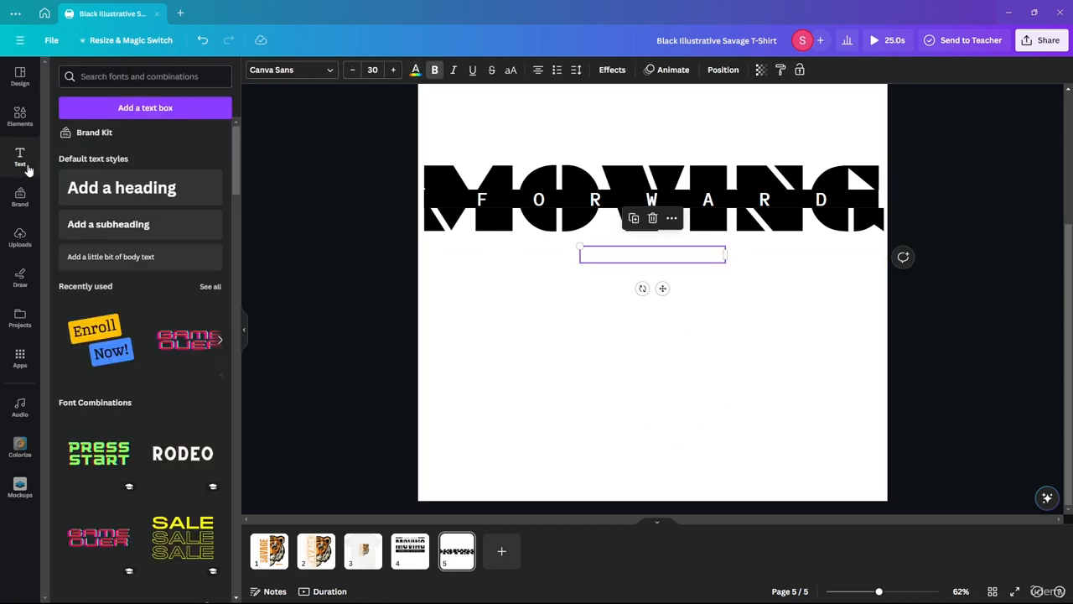
click(20, 123)
drag(76, 237, 624, 264)
drag(666, 327, 617, 273)
Step: Fit the rounded rectangle behind the GIGGLING PLATYPUS text, matching its height and reaching slightly past both ends
drag(644, 186, 644, 245)
drag(645, 327, 644, 263)
mouse_move(723, 254)
mouse_down()
mouse_move(746, 254)
mouse_move(734, 254)
mouse_up()
drag(571, 255, 576, 254)
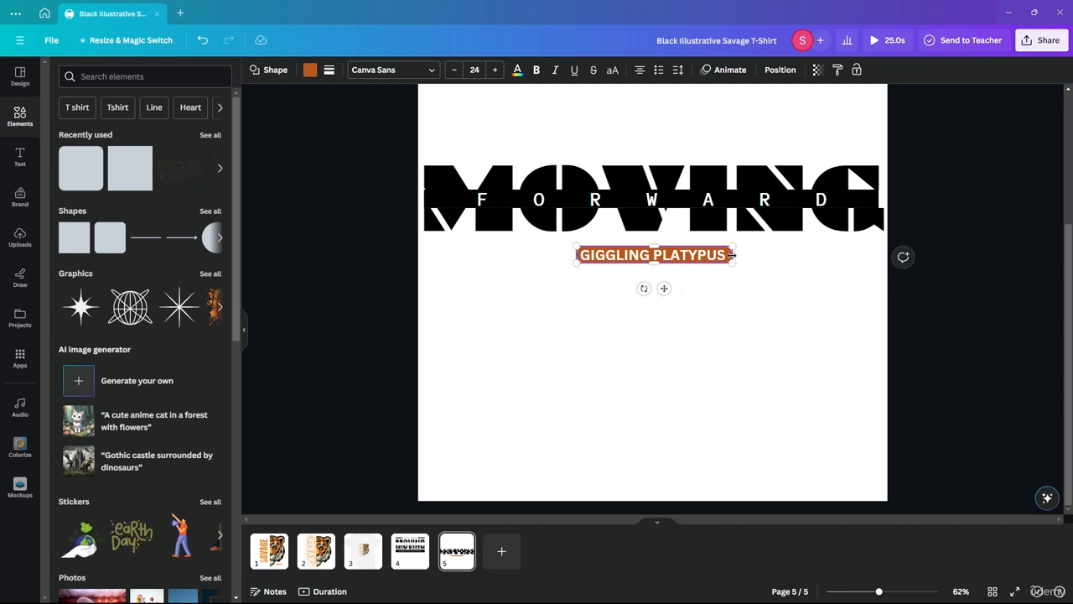
drag(731, 254, 730, 254)
Step: Change the rounded rectangle's fill colour to black and deselect it
click(310, 69)
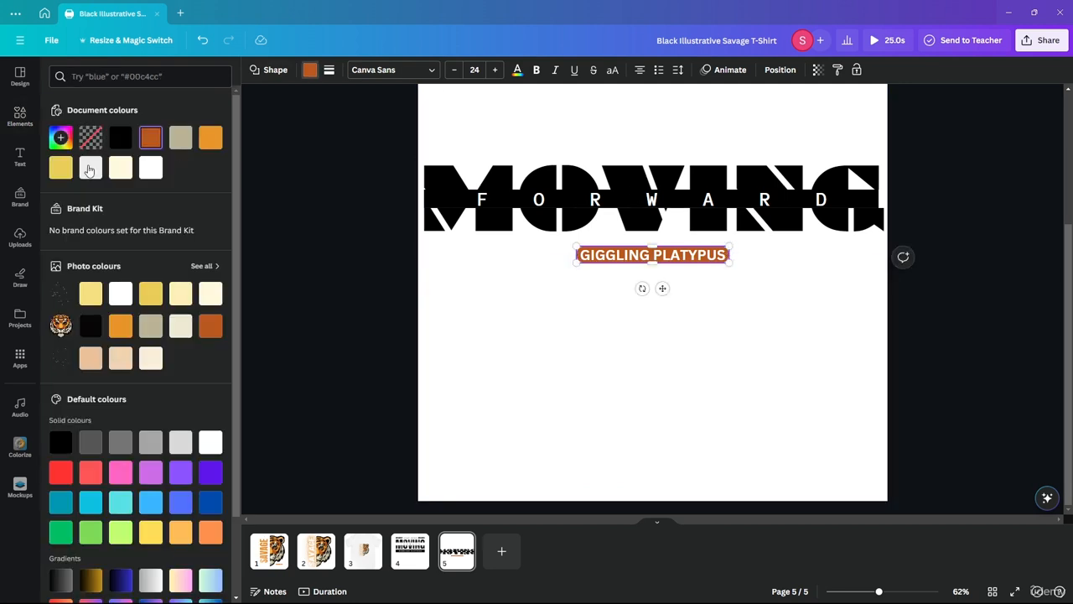
click(120, 137)
key(Escape)
click(672, 334)
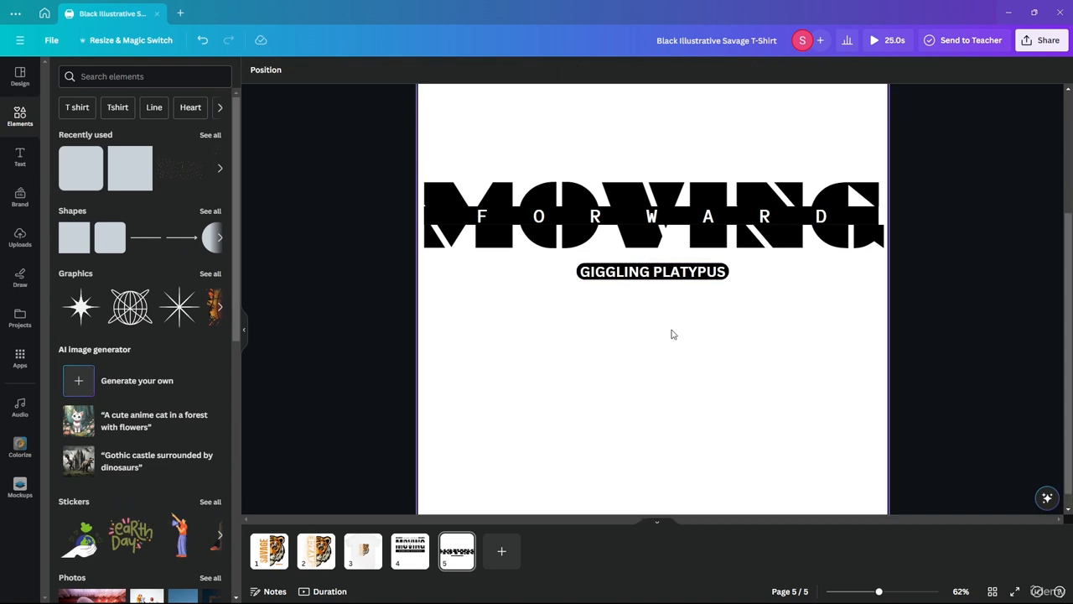
scroll(672, 335, up, 2)
scroll(671, 335, down, 3)
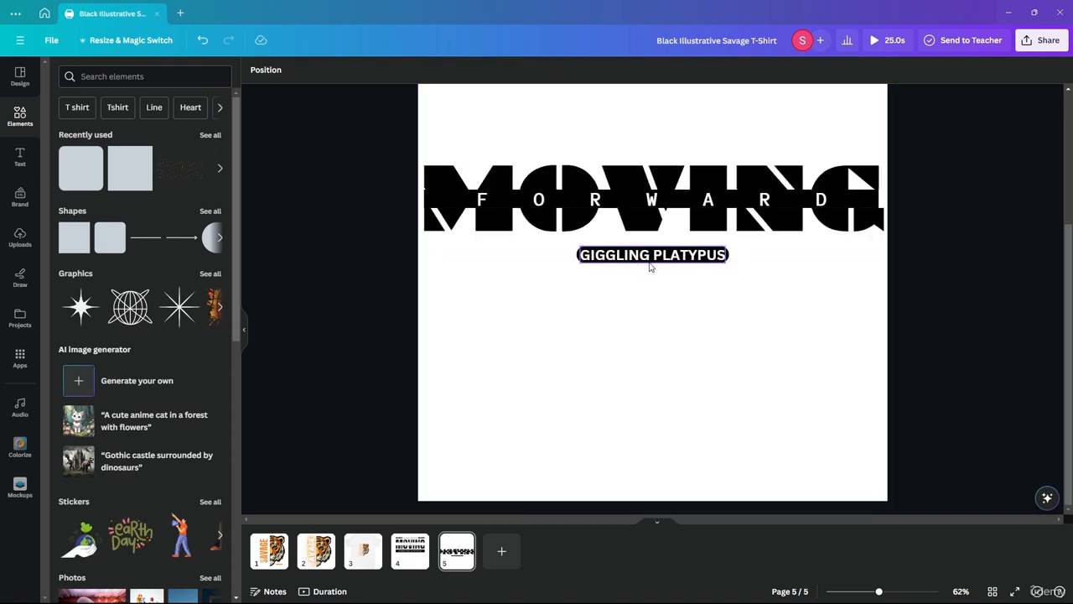
Step: Extend the black rounded rectangle's left end very slightly to even out the margins around GIGGLING PLATYPUS
click(578, 255)
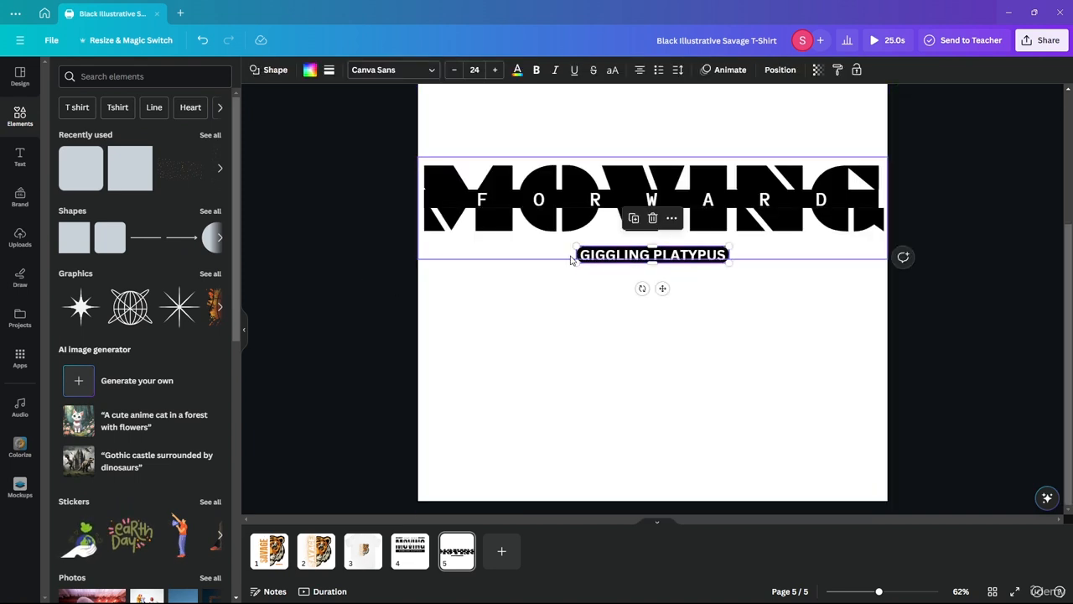
mouse_move(575, 254)
mouse_down()
mouse_move(534, 254)
mouse_move(575, 254)
mouse_up()
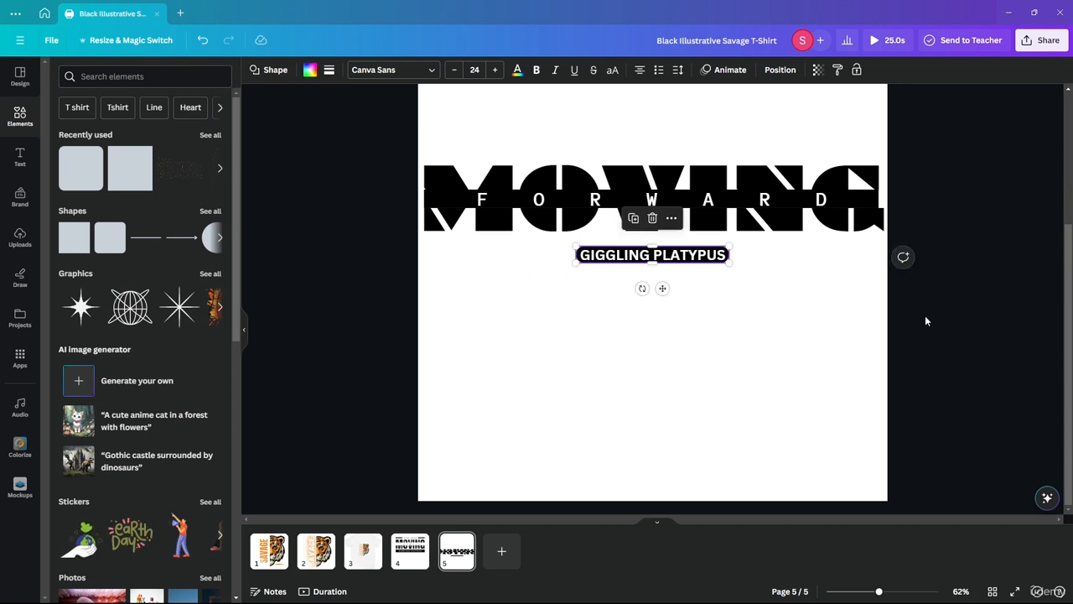
click(660, 311)
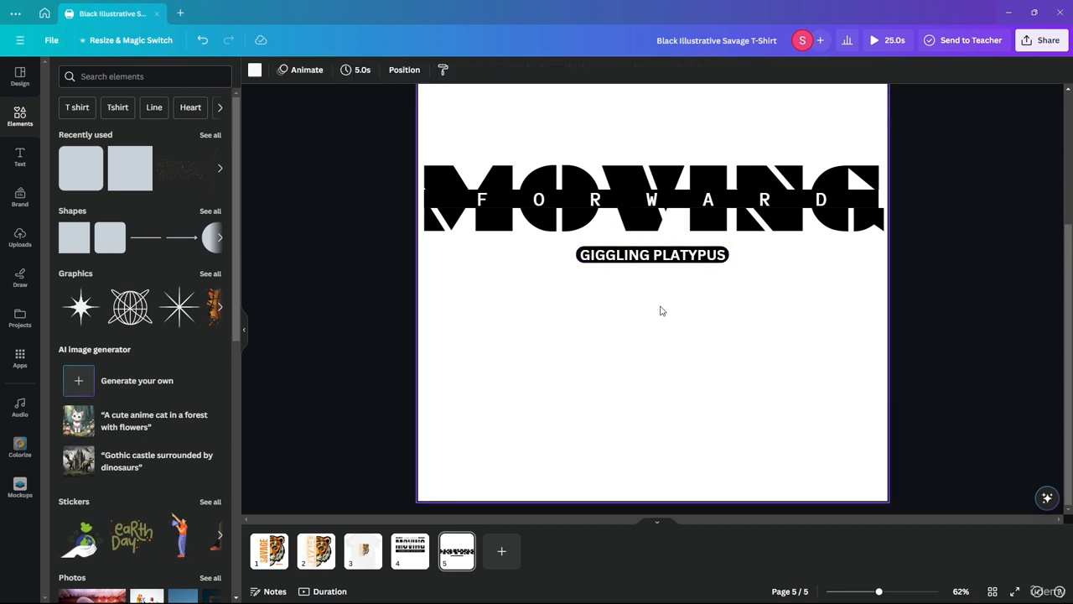
drag(661, 307, 685, 259)
click(738, 293)
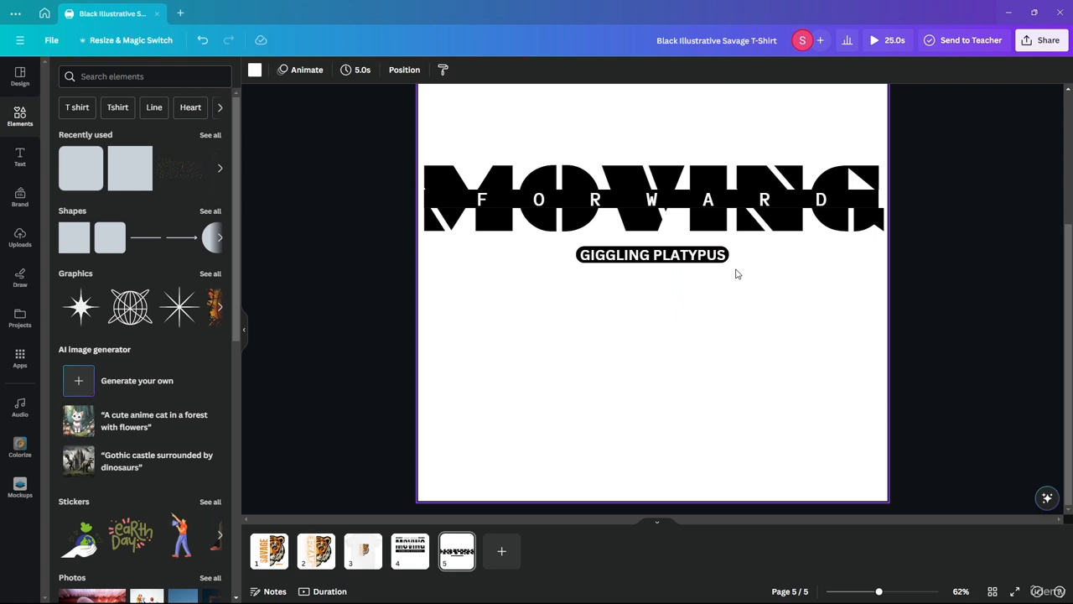
Step: Group the GIGGLING PLATYPUS text with its black rounded rectangle
click(406, 70)
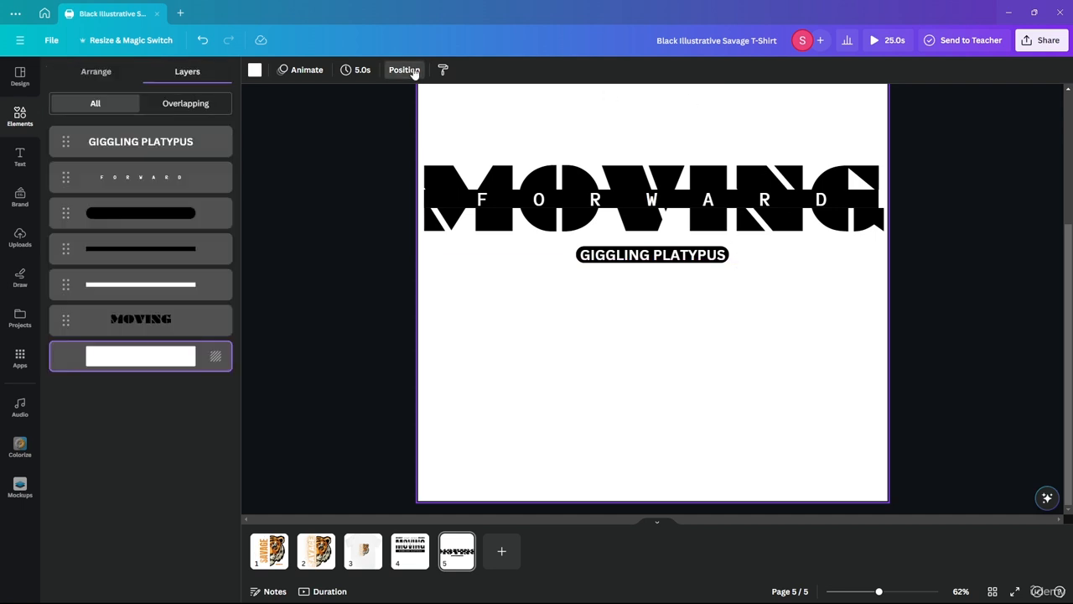
click(132, 288)
click(136, 155)
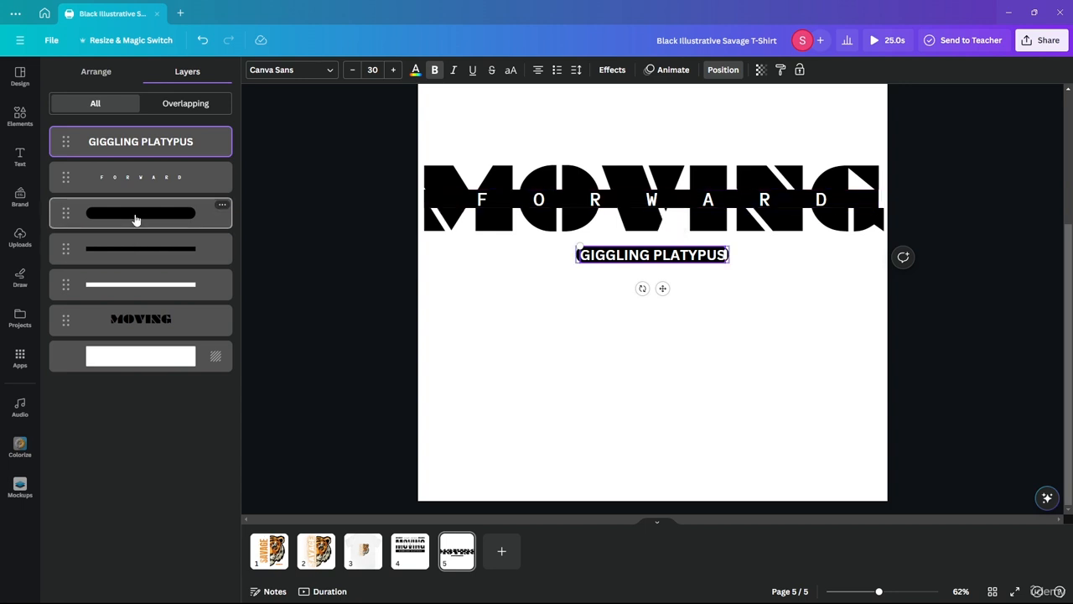
shift+click(136, 216)
shift+click(172, 178)
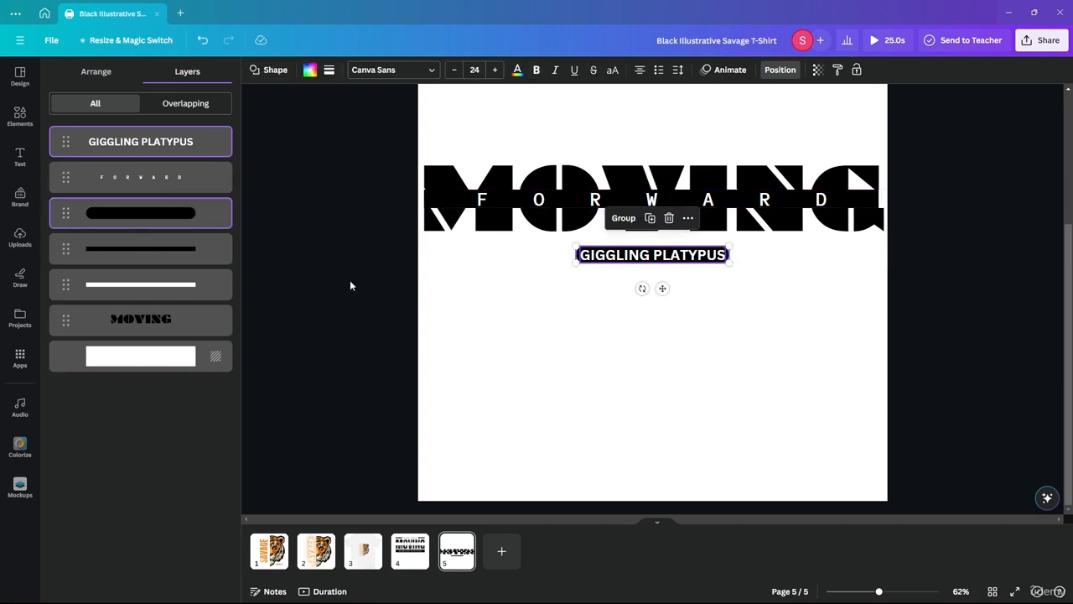
key(ctrl+g)
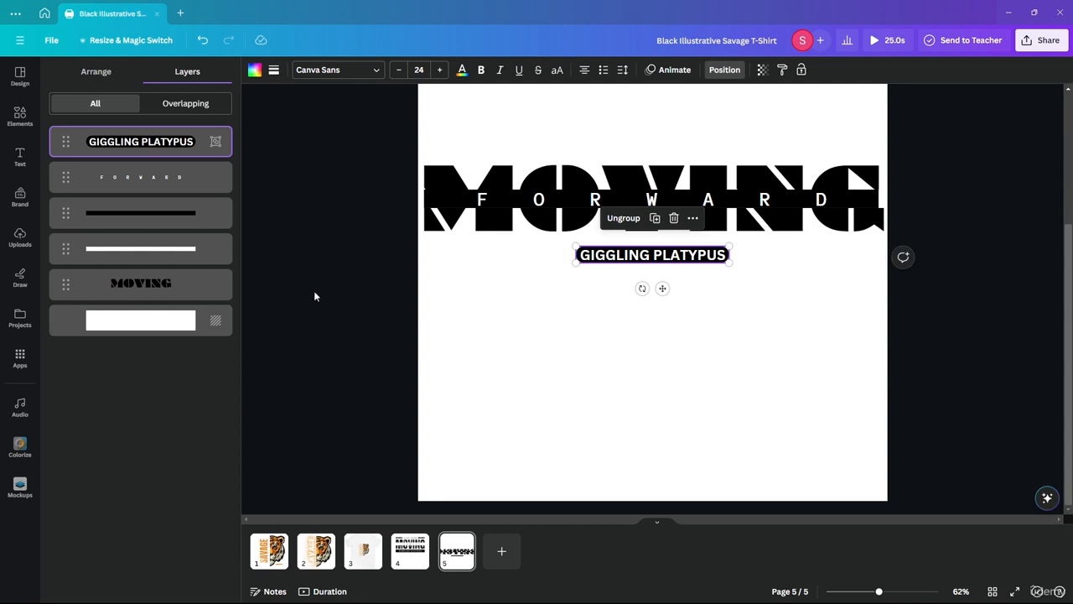
Step: Align the grouped GIGGLING PLATYPUS label to the horizontal centre of the page and deselect it
drag(591, 291, 619, 294)
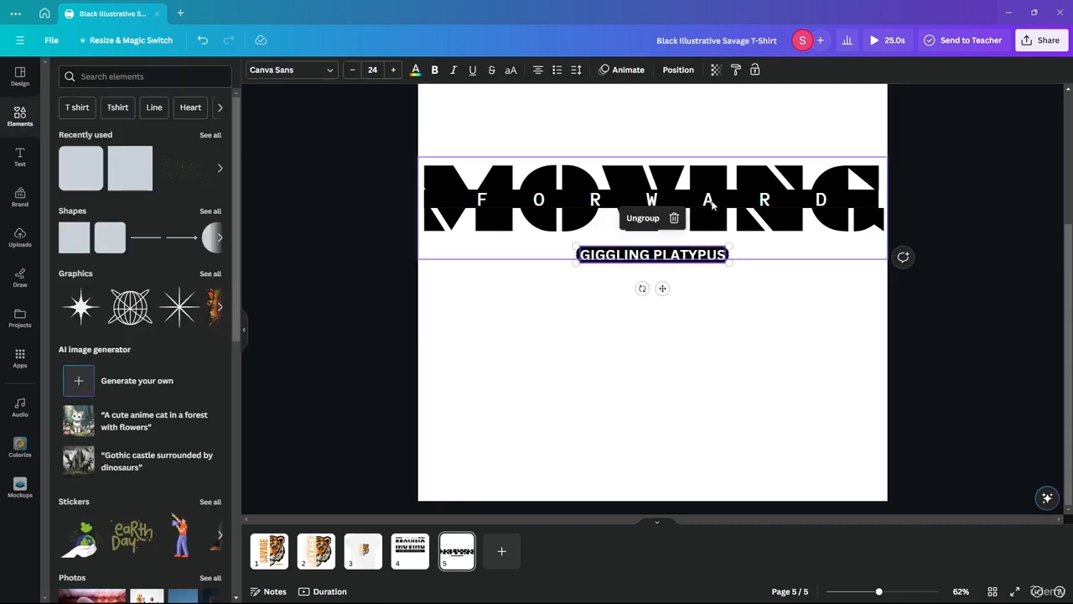
click(676, 70)
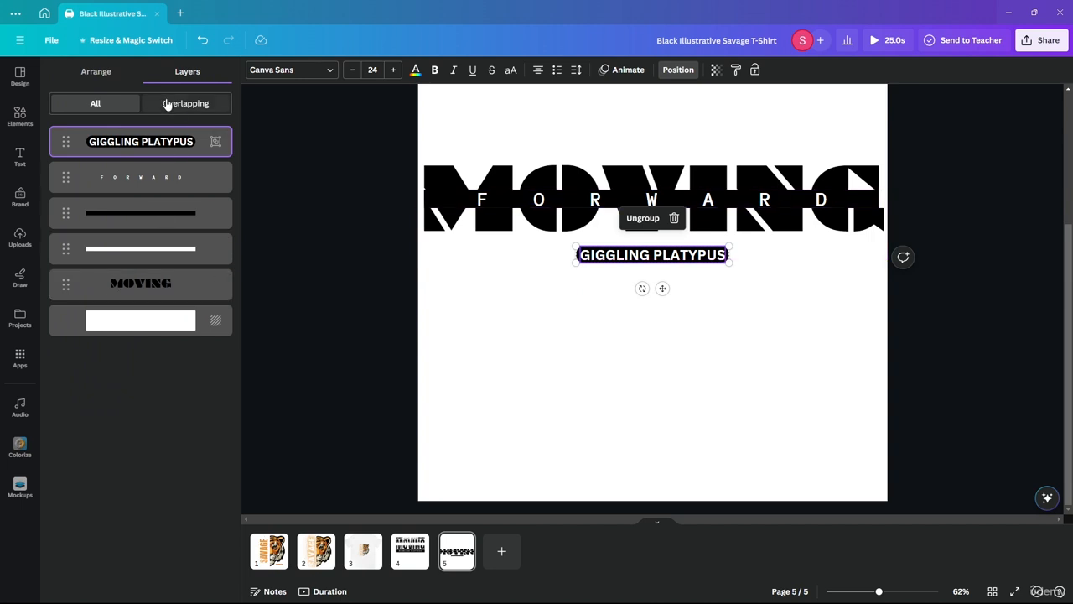
click(112, 74)
click(179, 194)
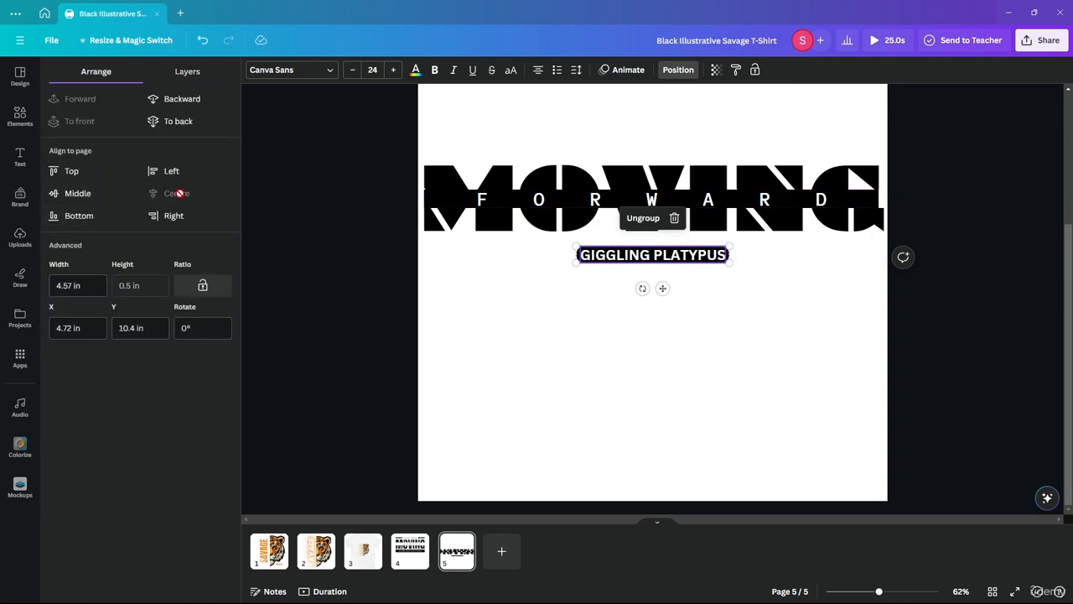
click(288, 298)
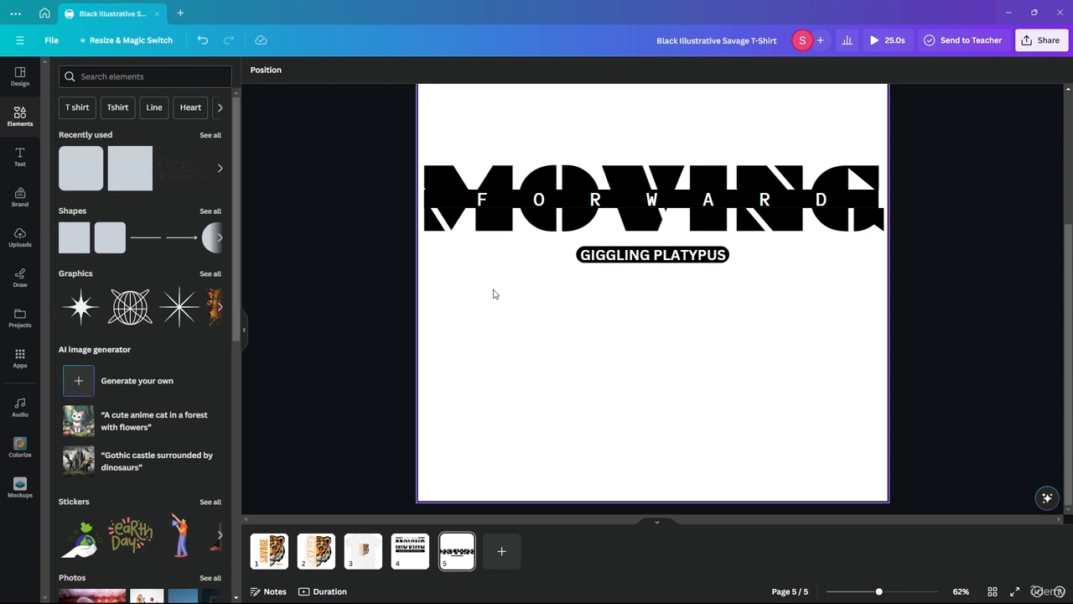
Step: Add a four-pointed star to page 5, shrink it to about half the label's height and place it just before GIGGLING PLATYPUS
click(409, 545)
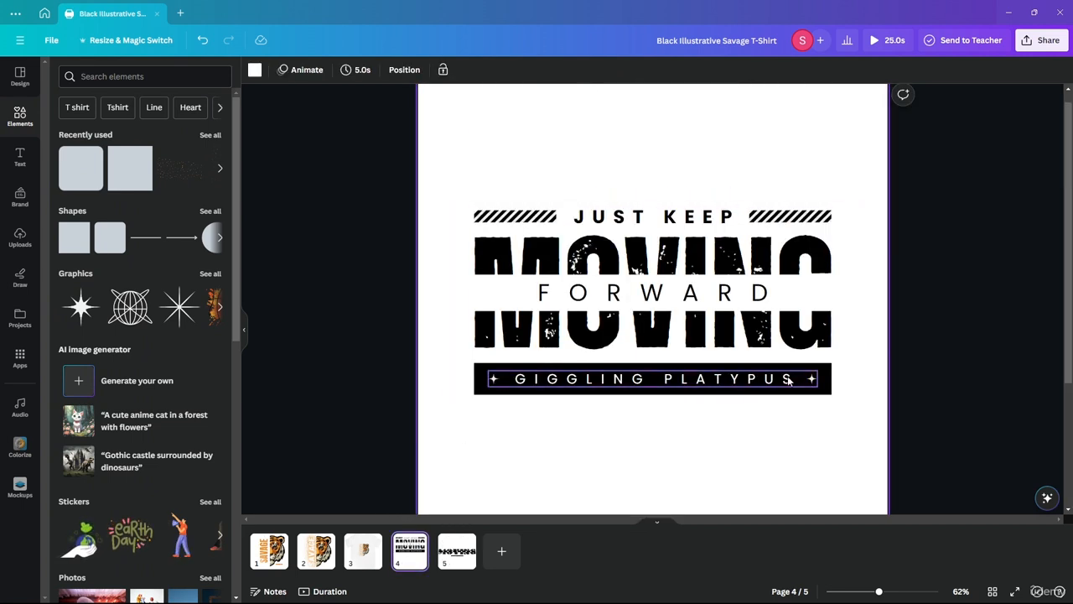
click(457, 551)
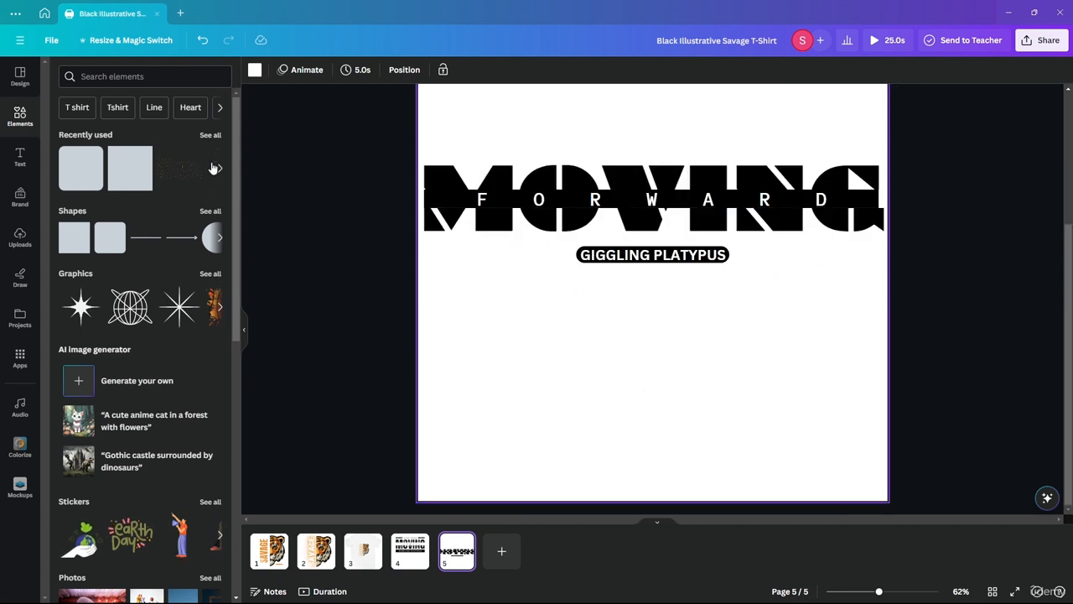
click(210, 210)
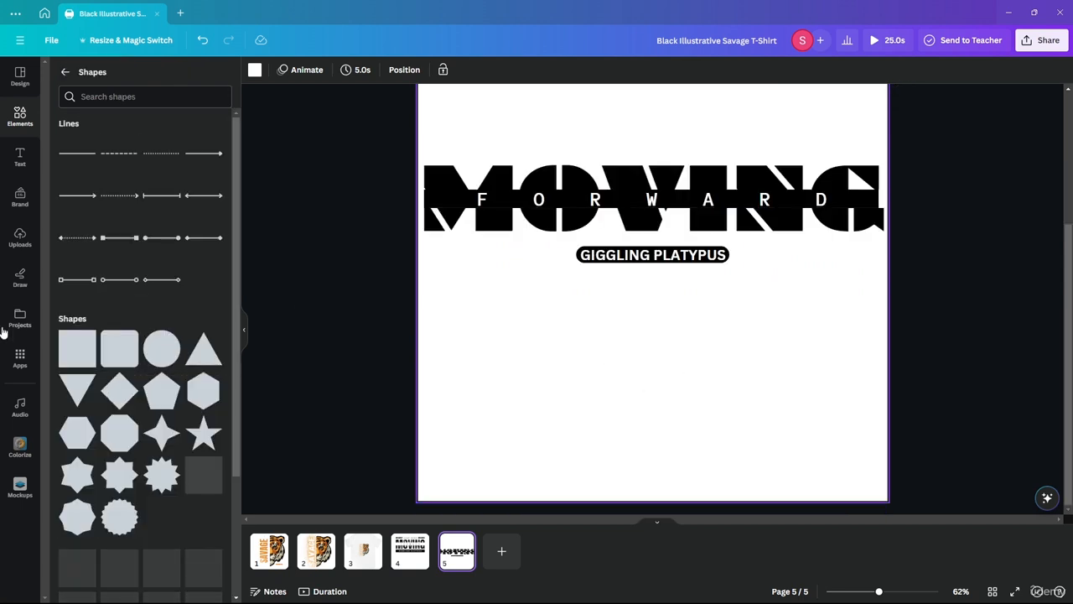
drag(161, 432, 556, 344)
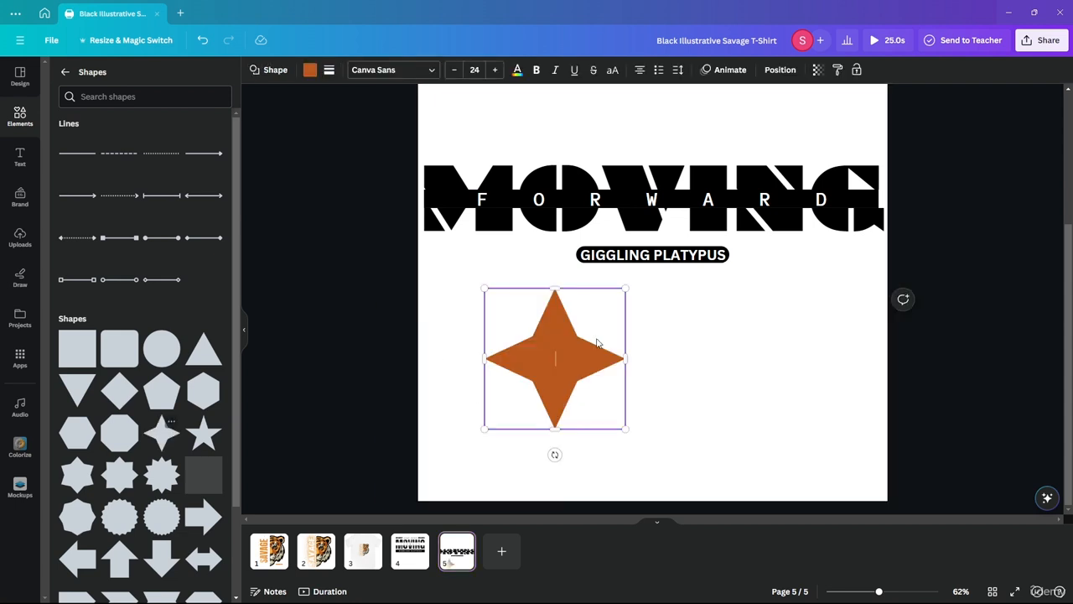
drag(626, 429, 503, 307)
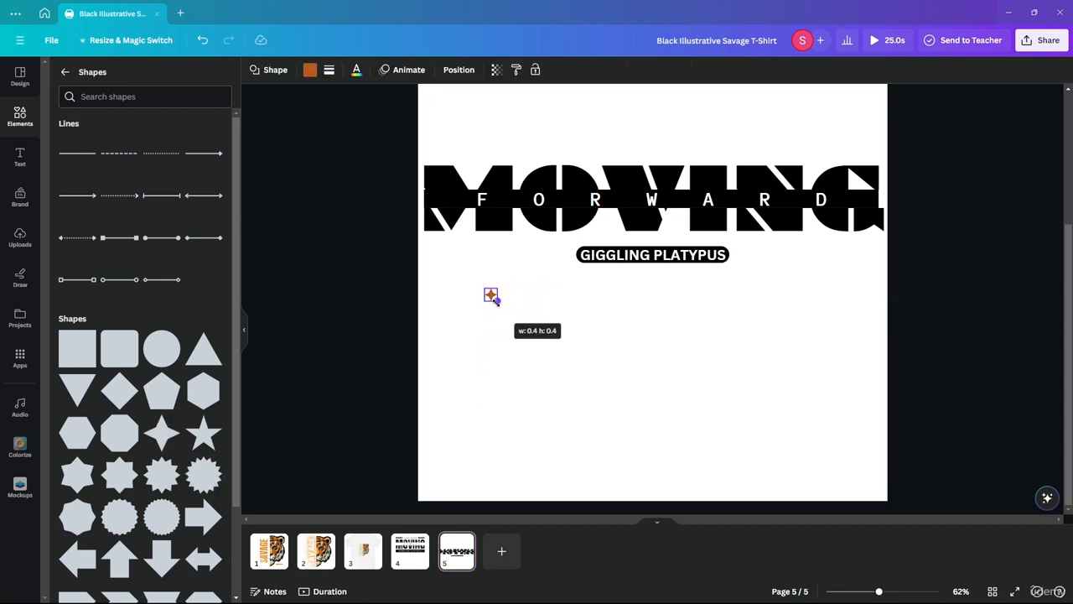
scroll(587, 293, up, 3)
scroll(436, 295, up, 4)
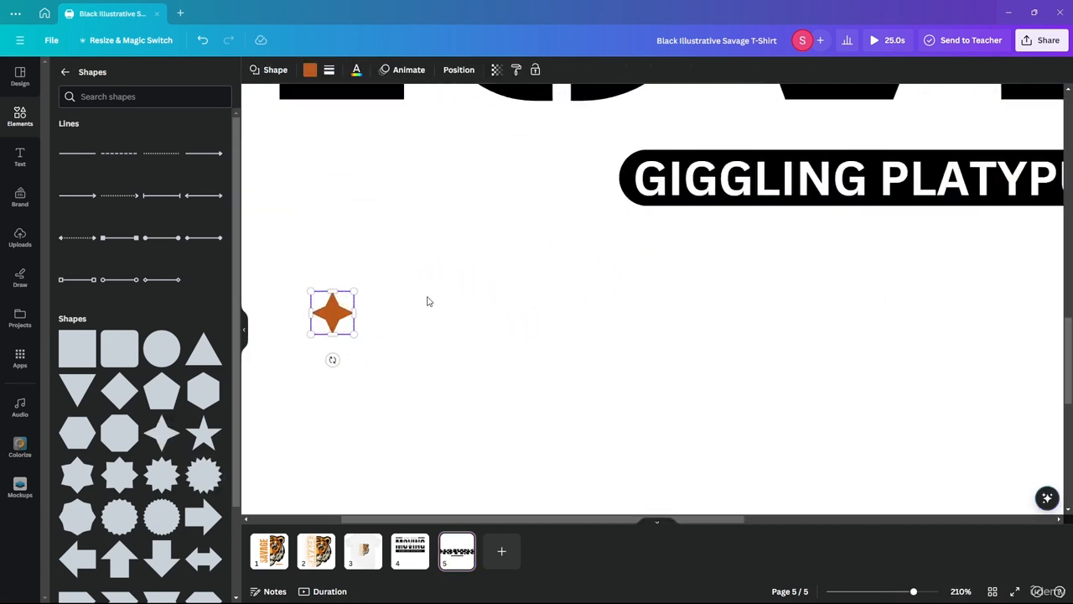
drag(348, 330, 588, 182)
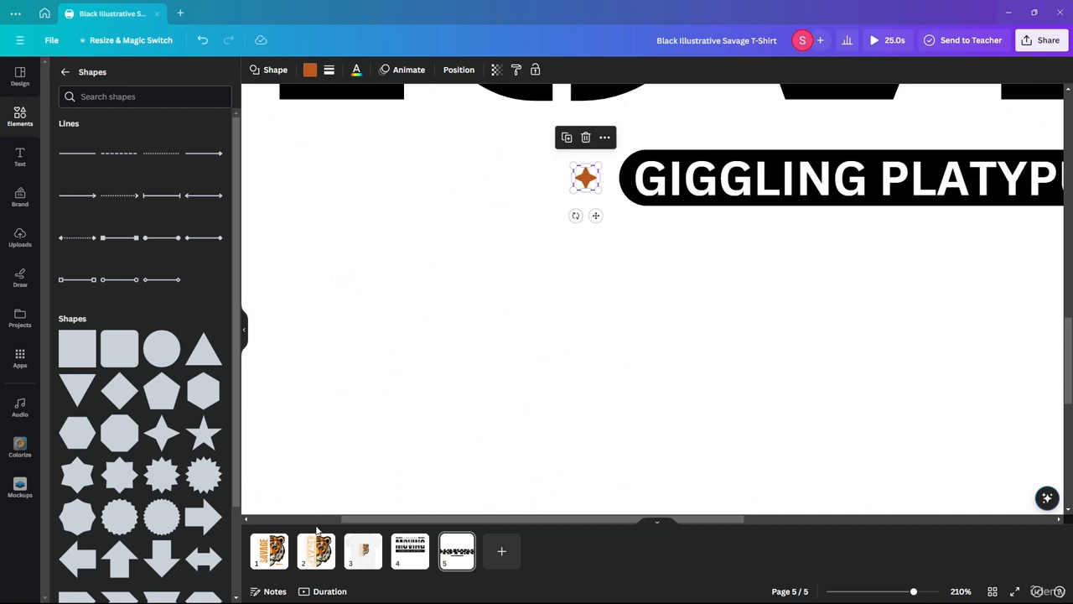
Step: Recolour the star black and nudge it slightly closer to the label, level with the GIGGLING PLATYPUS text
click(309, 69)
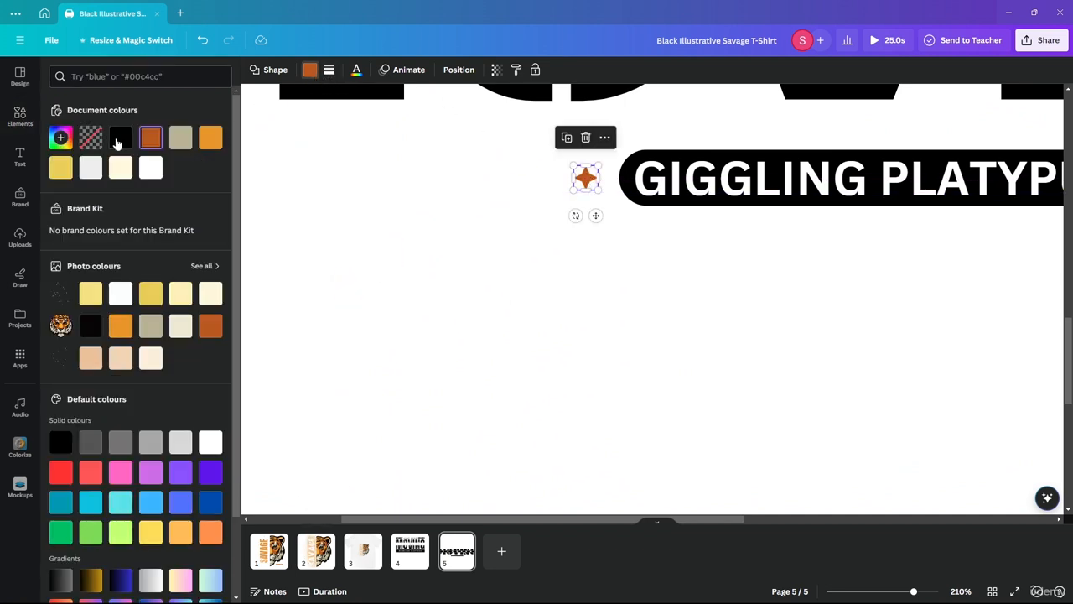
click(120, 138)
scroll(662, 172, down, 3)
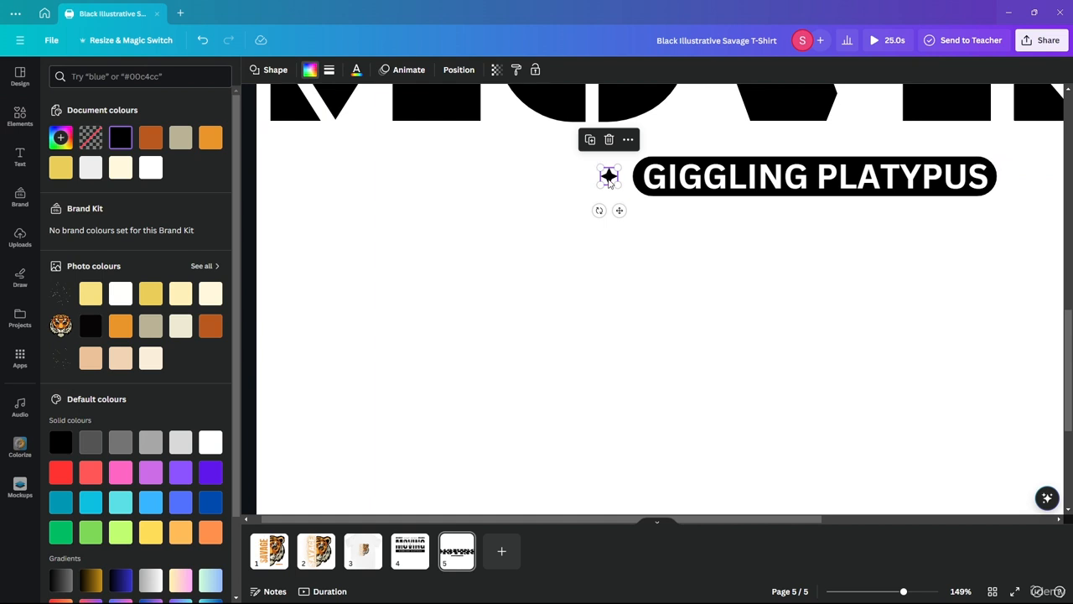
drag(609, 183, 610, 181)
scroll(776, 160, down, 2)
scroll(775, 160, up, 3)
scroll(678, 158, down, 4)
scroll(671, 168, up, 4)
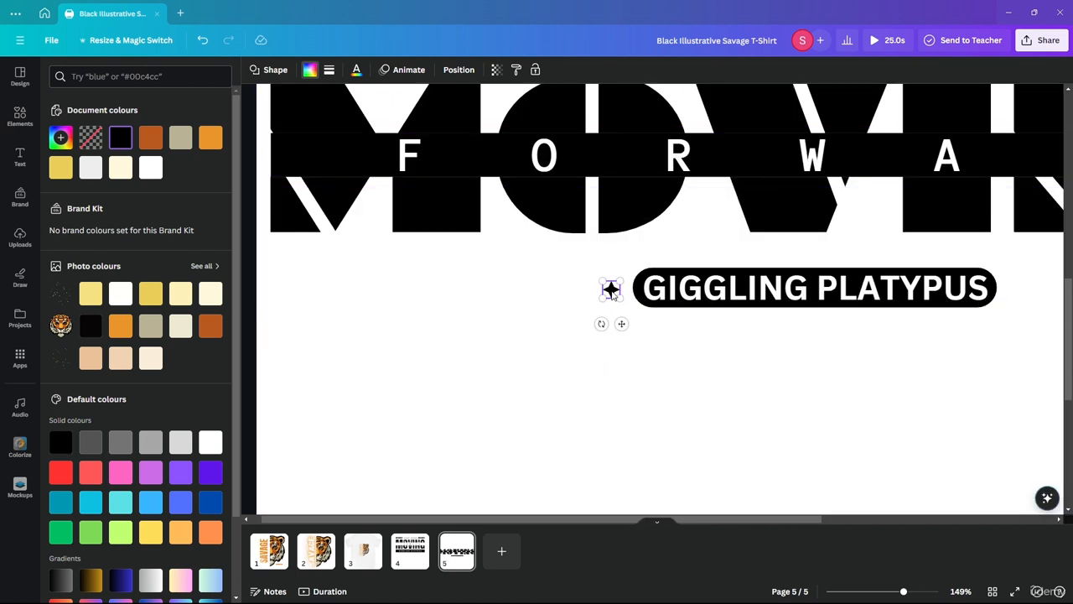
Step: Place a copy of the black star just past the label's right end, level with the first star and with a matching 0.156 gap
drag(636, 289, 1018, 288)
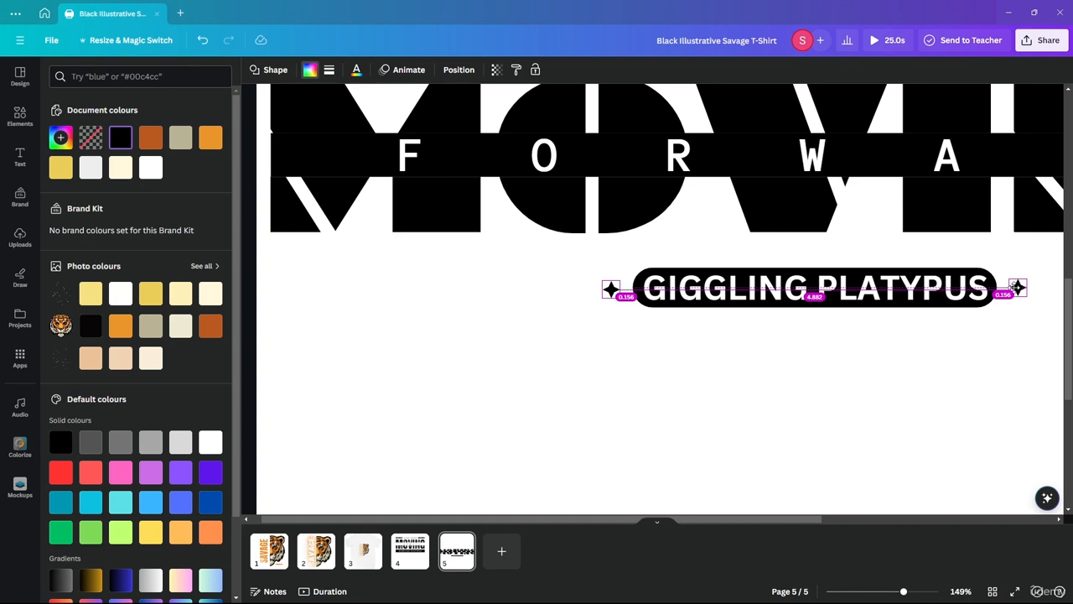
drag(1015, 288, 1015, 287)
scroll(810, 314, down, 4)
scroll(738, 274, up, 4)
scroll(699, 304, down, 3)
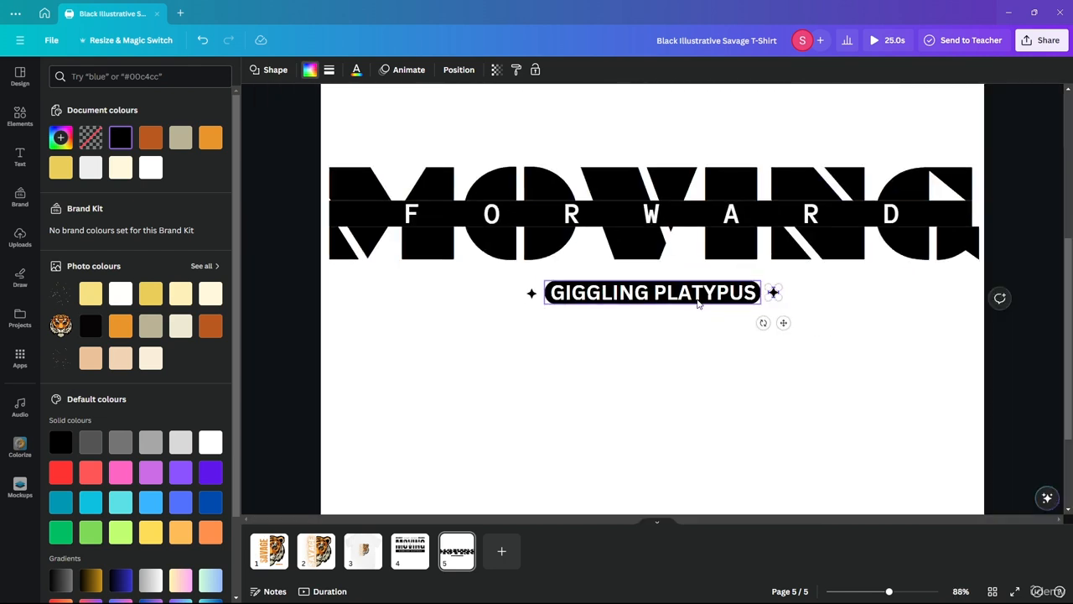
scroll(698, 303, down, 3)
click(952, 350)
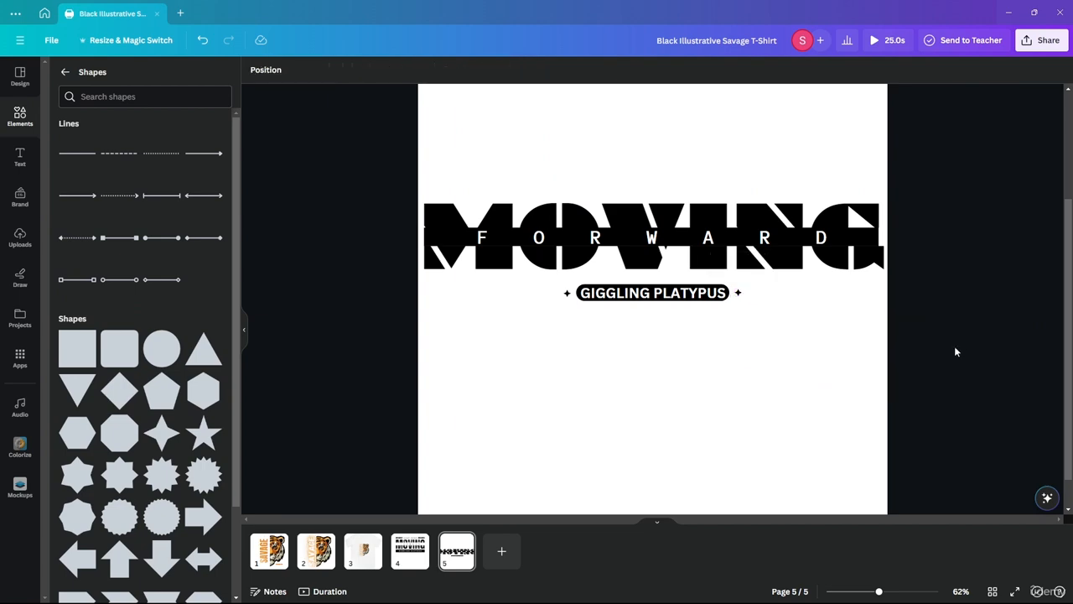
key(alt+Tab)
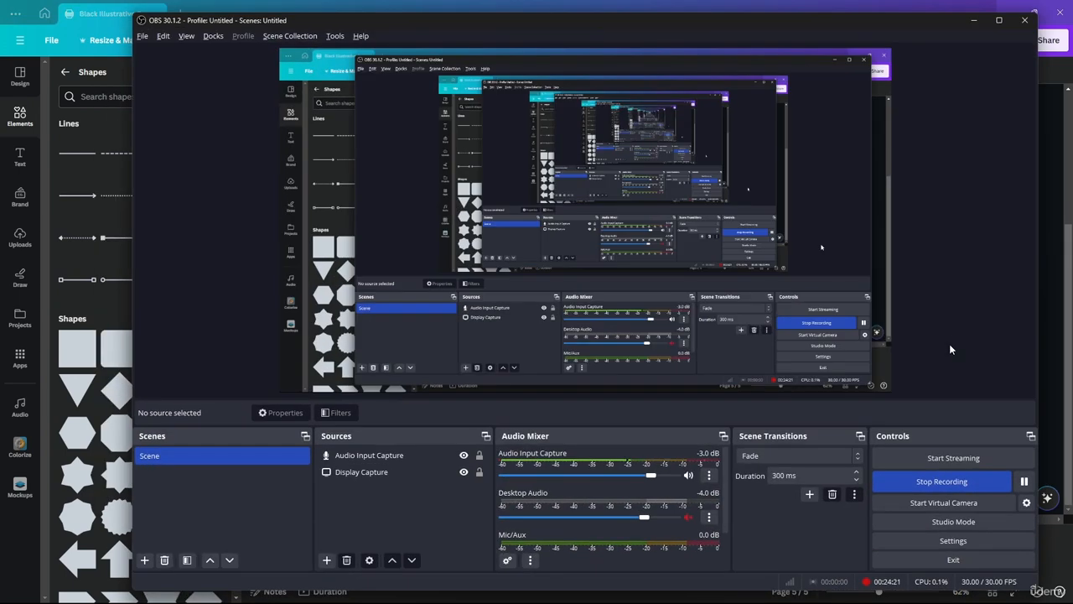
key(alt+Tab)
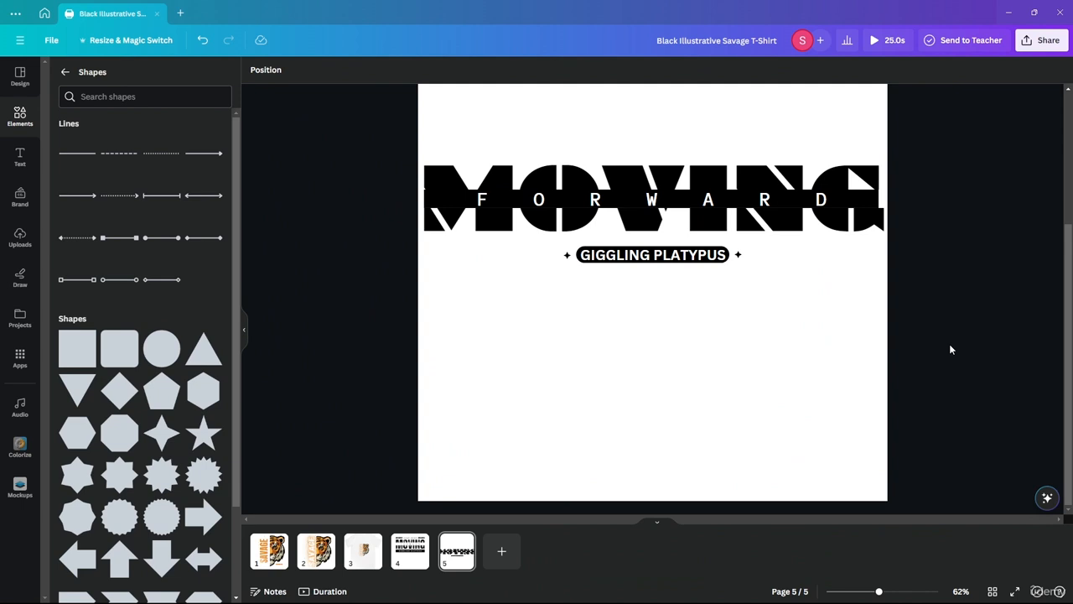
Step: Examine the JUST KEEP layout on page 4 for reference, return to page 5 and browse the ready-made font combinations
click(410, 551)
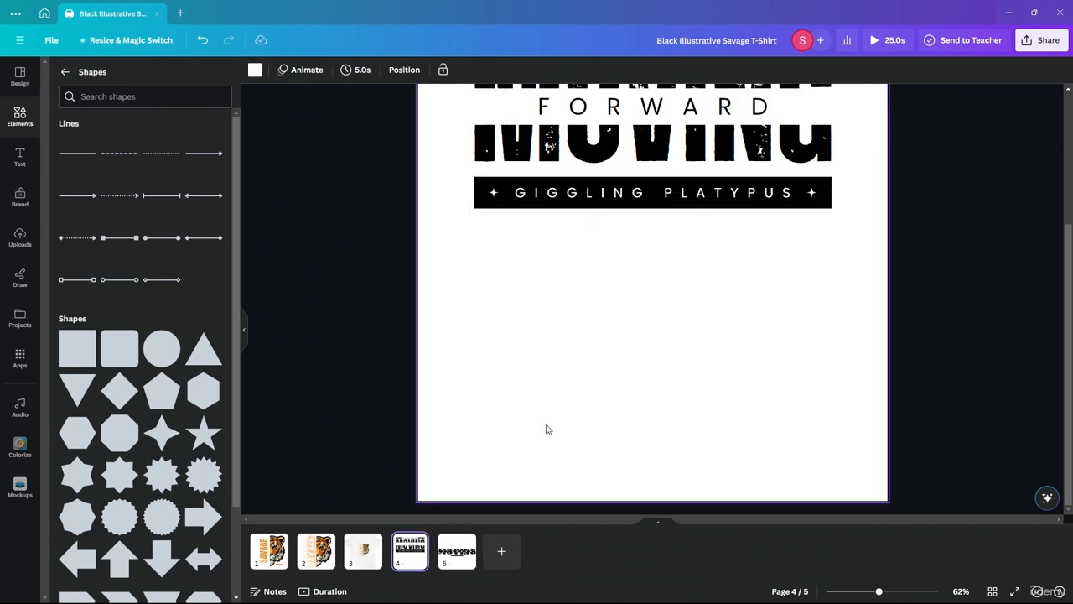
scroll(606, 243, up, 3)
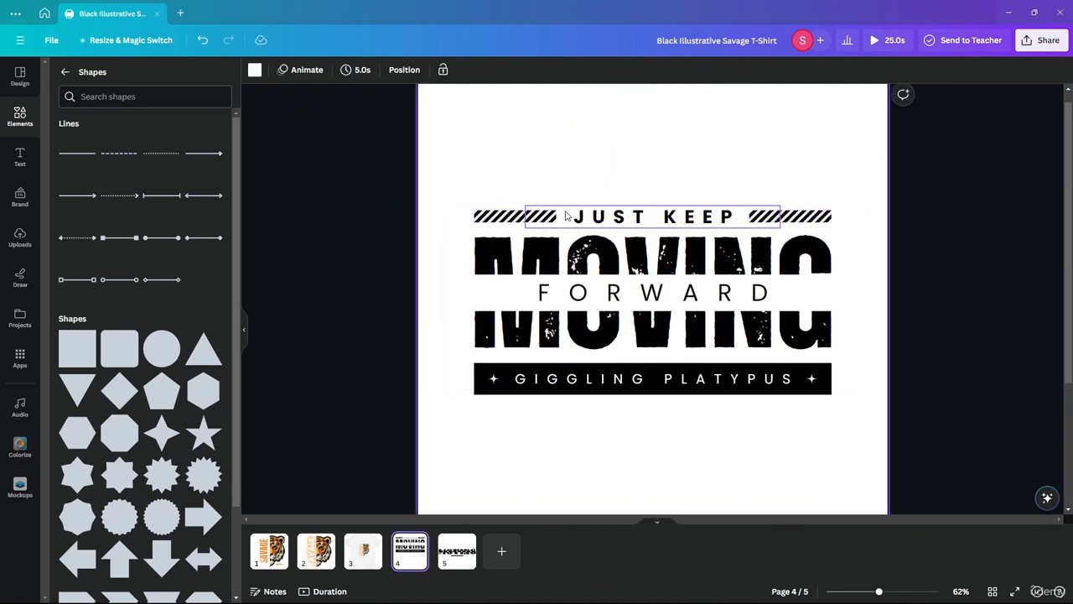
click(457, 549)
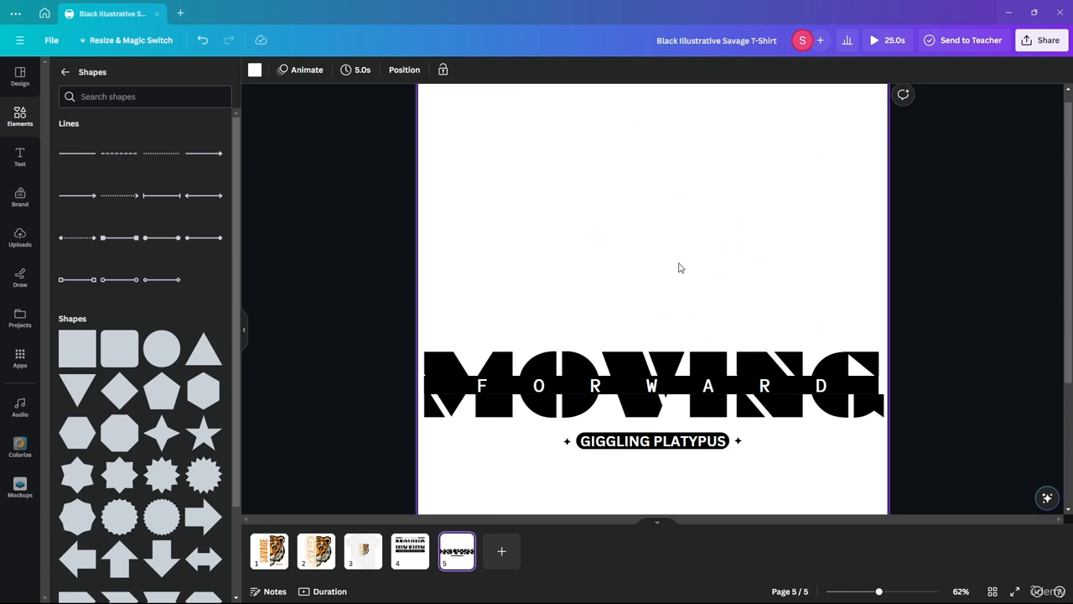
click(20, 154)
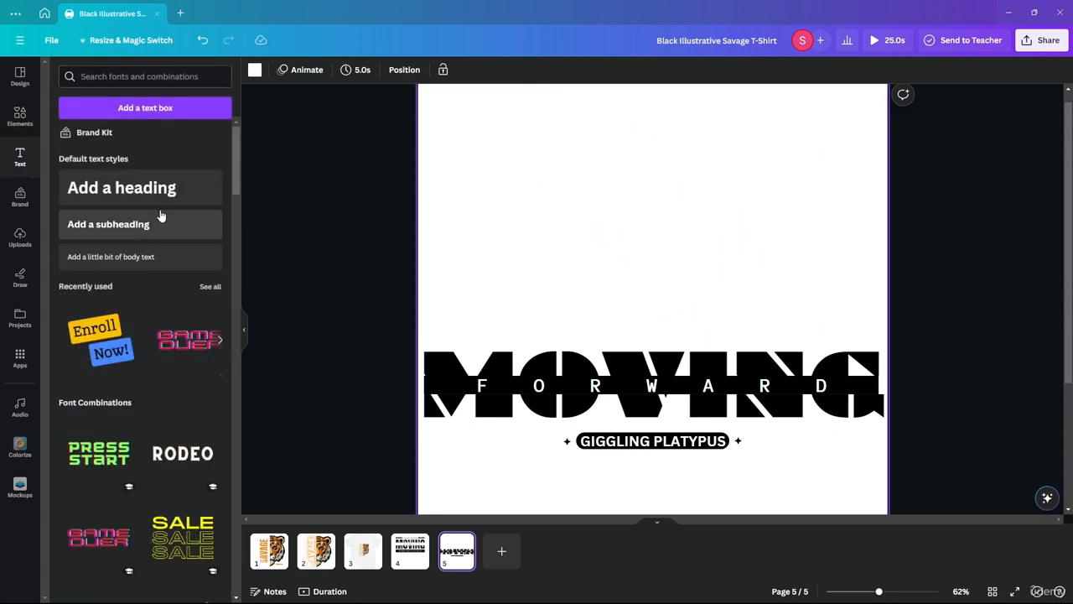
scroll(151, 211, down, 3)
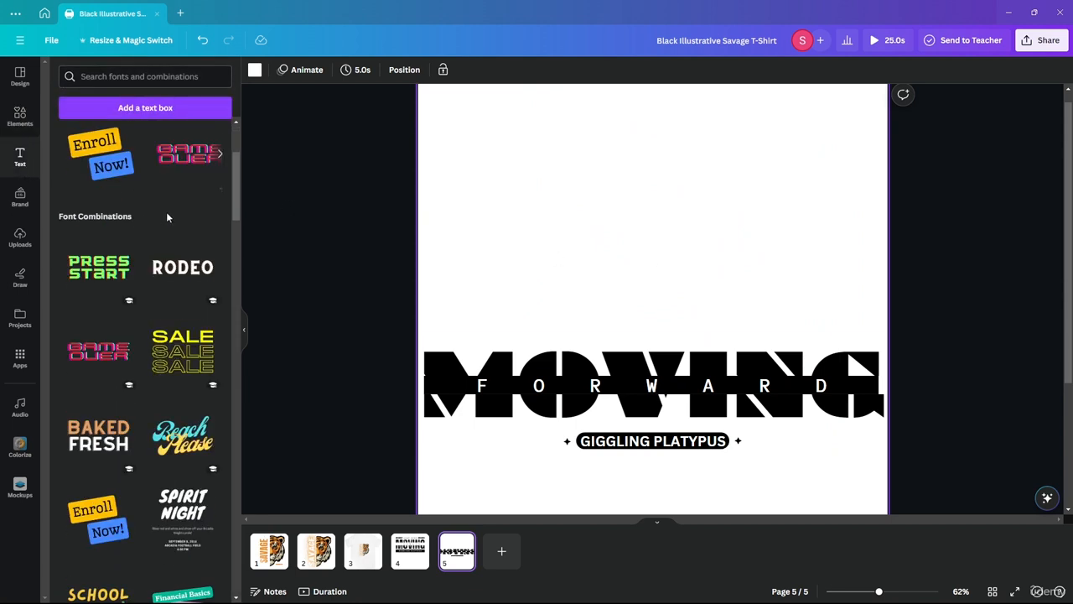
scroll(166, 213, down, 3)
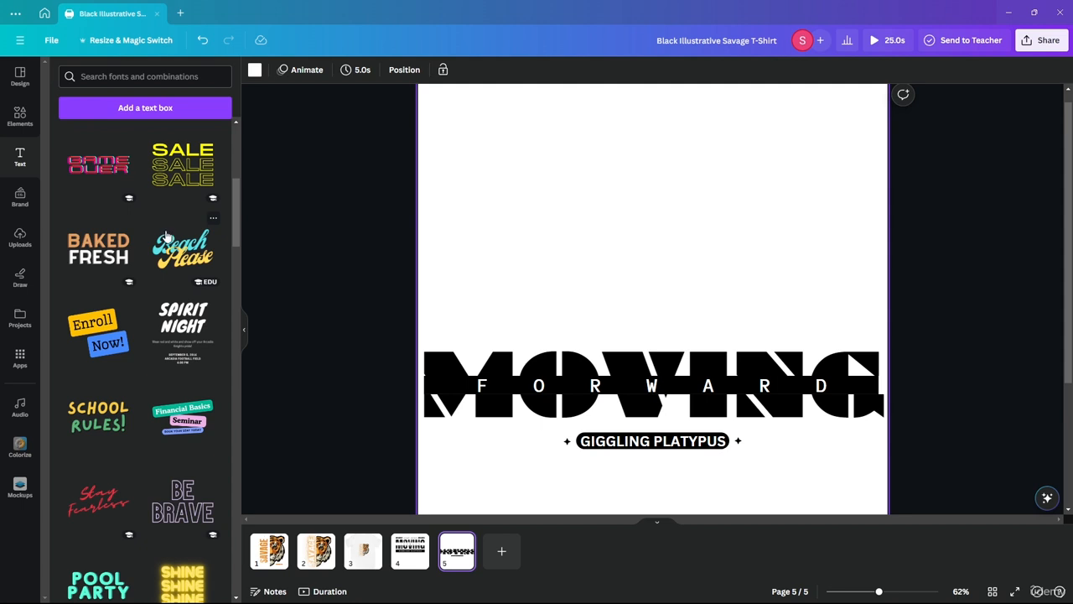
Step: Shorten the black bar behind FORWARD at both ends so it roughly fits the width of the word
click(423, 384)
drag(424, 384, 479, 384)
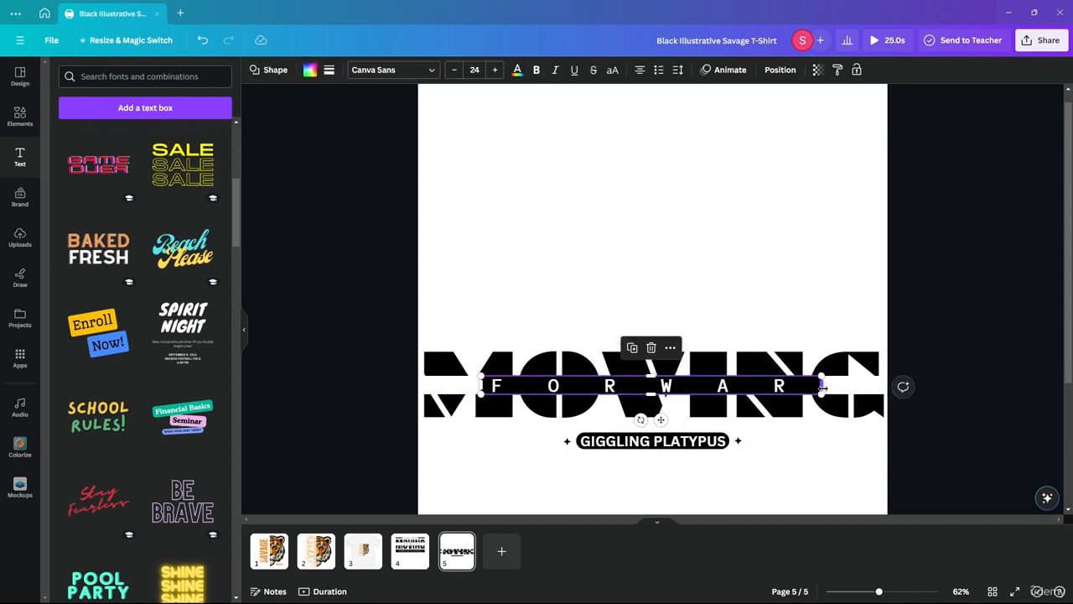
drag(631, 372, 617, 372)
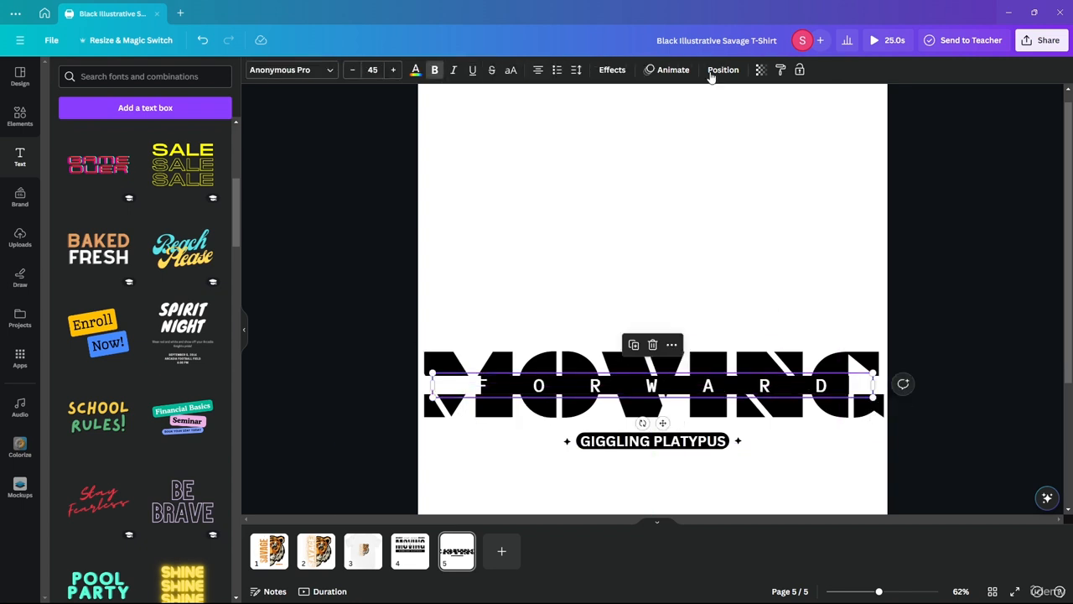
Step: Centre the shortened black bar horizontally on the page so it sits evenly behind the FORWARD text
click(723, 70)
click(187, 72)
click(131, 285)
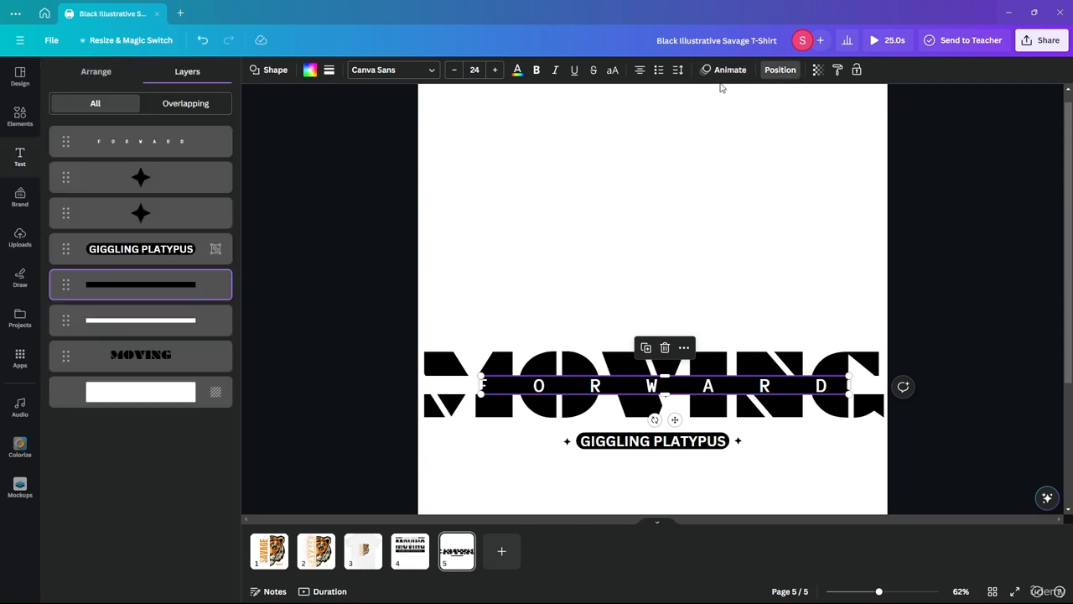
click(96, 71)
click(164, 191)
click(187, 72)
click(132, 175)
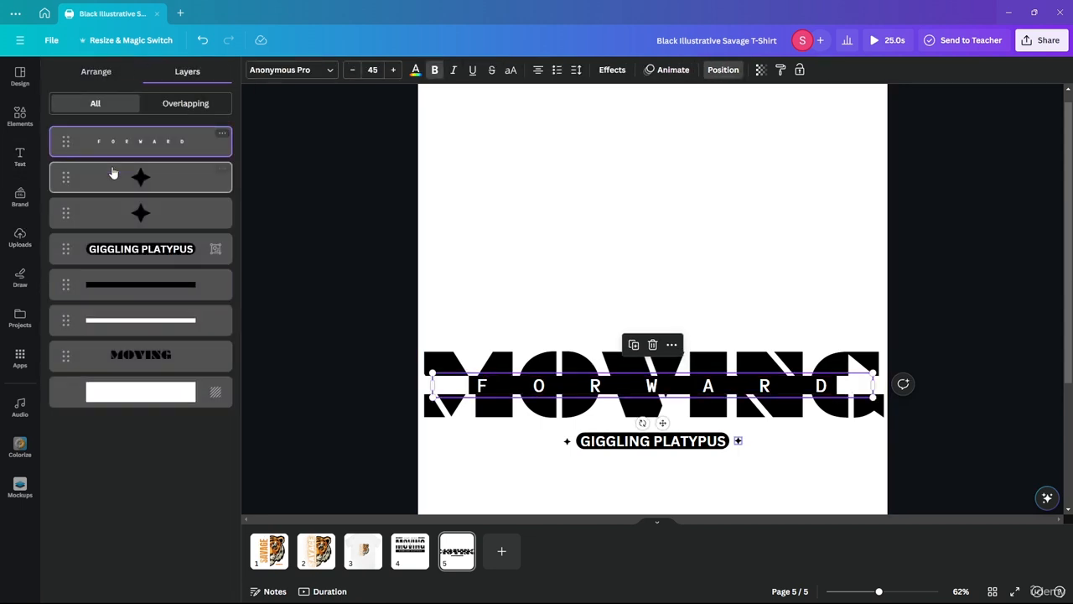
click(96, 71)
click(363, 244)
Step: Shorten the white bar behind FORWARD at both ends so it extends only slightly past the black bar
click(424, 384)
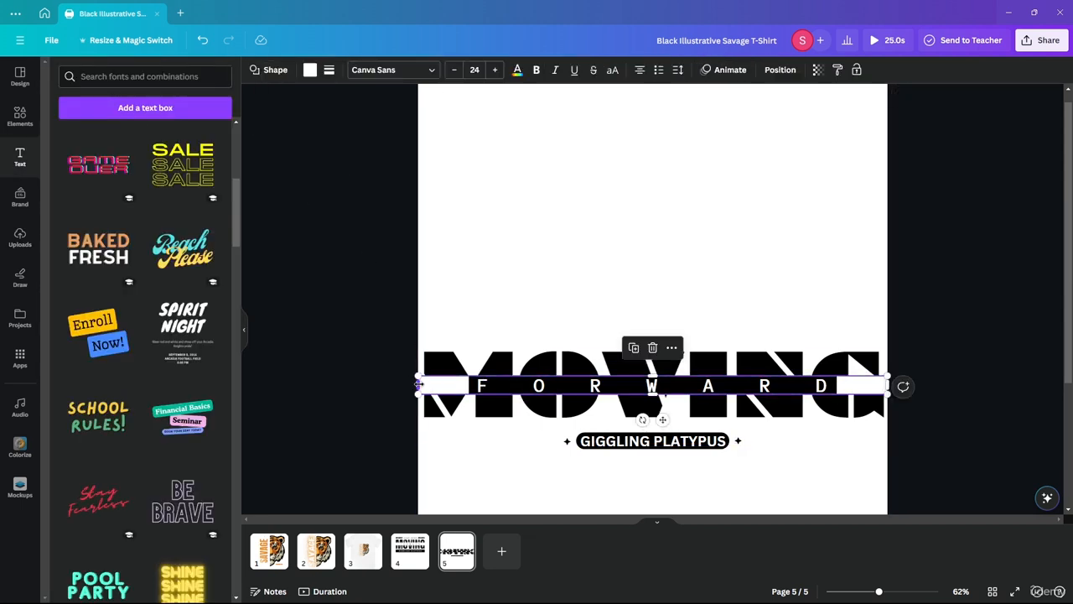
drag(421, 384, 447, 384)
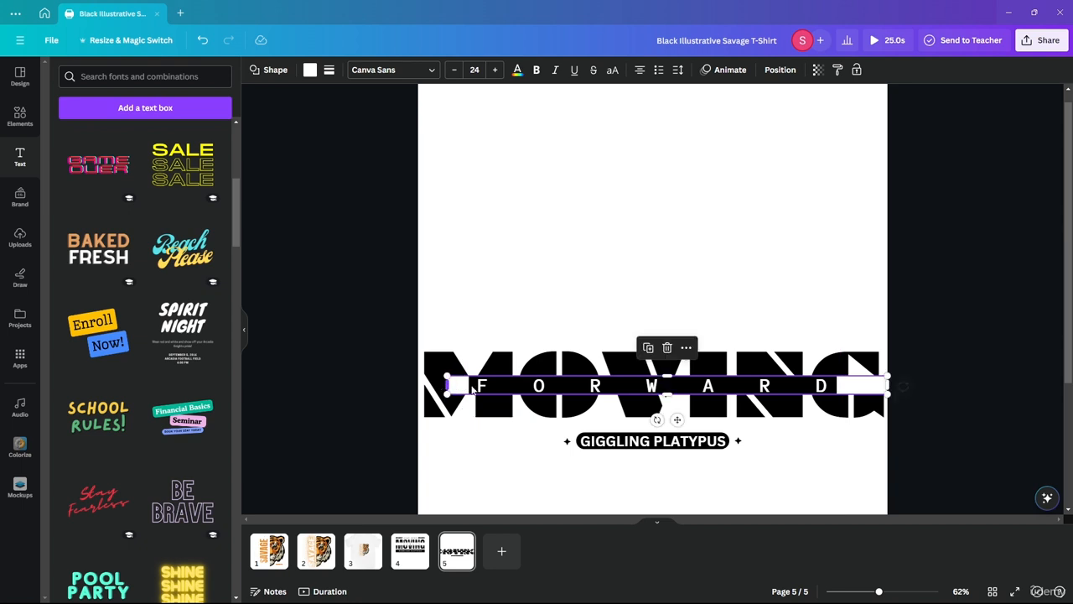
drag(886, 385, 848, 385)
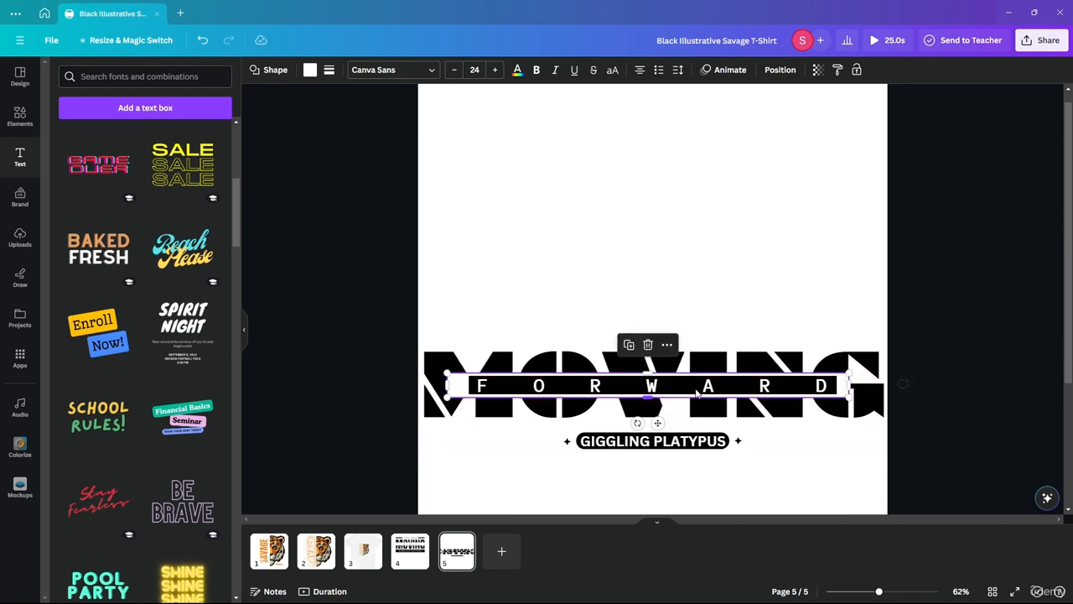
click(646, 237)
Step: Add a body text element above MOVING that reads JUST KEEP
scroll(749, 353, down, 3)
scroll(493, 263, up, 3)
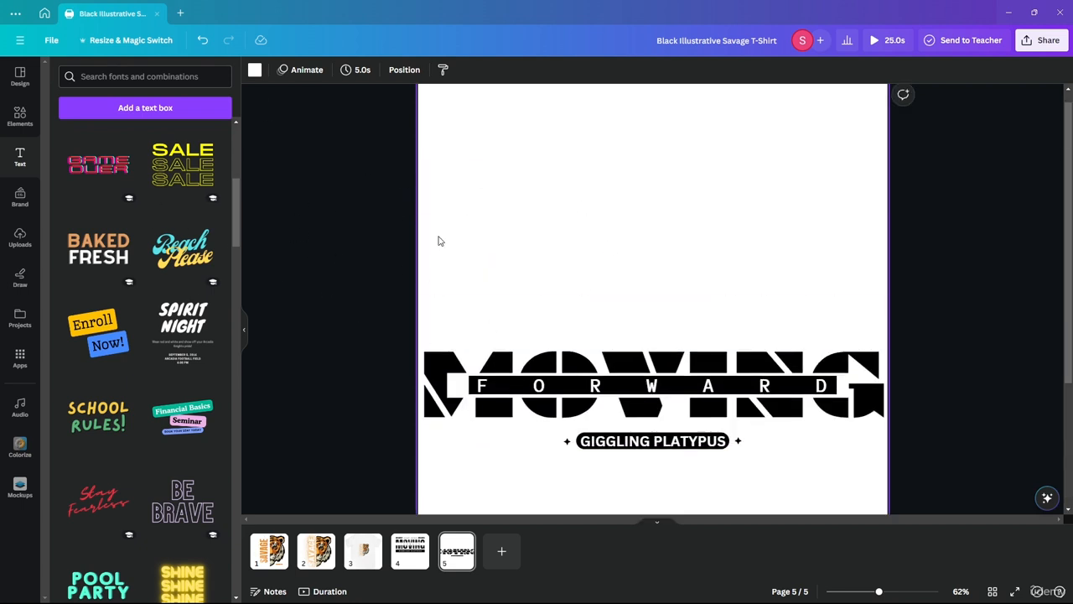
scroll(144, 254, up, 5)
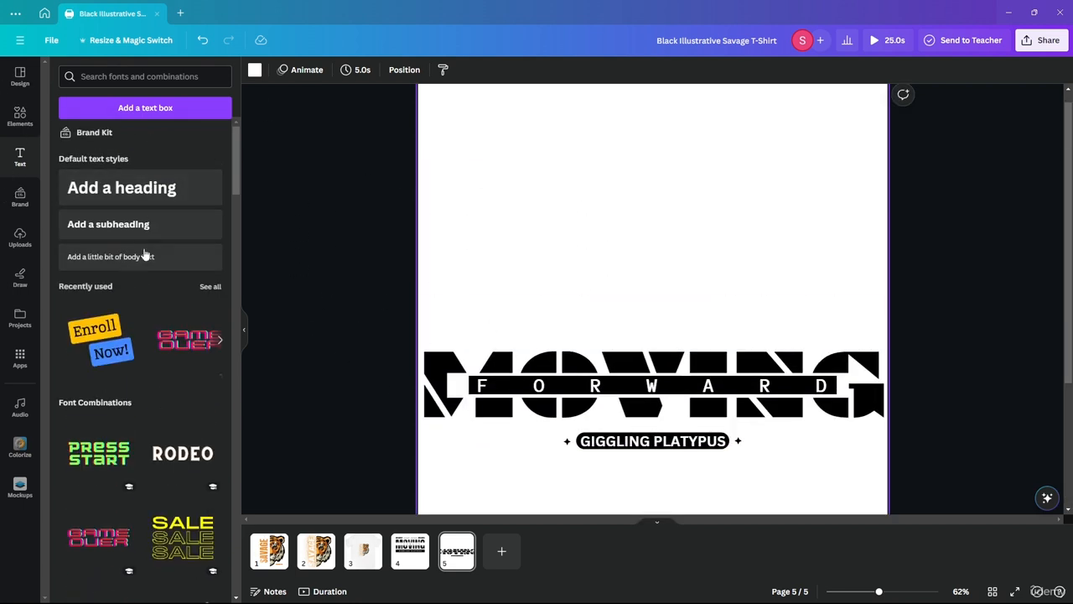
click(112, 252)
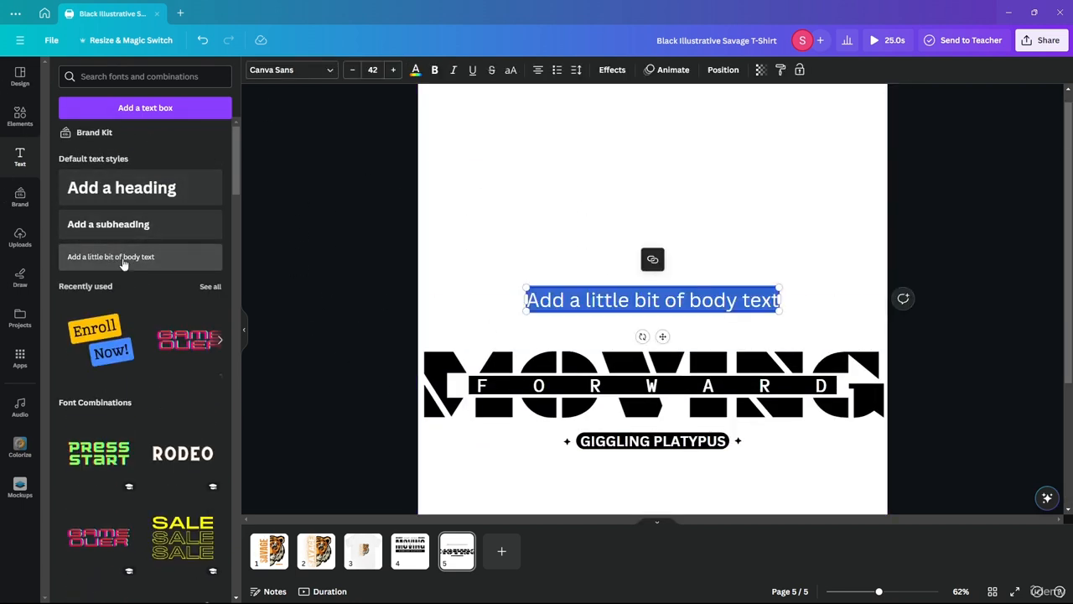
click(261, 233)
click(638, 300)
double_click(638, 300)
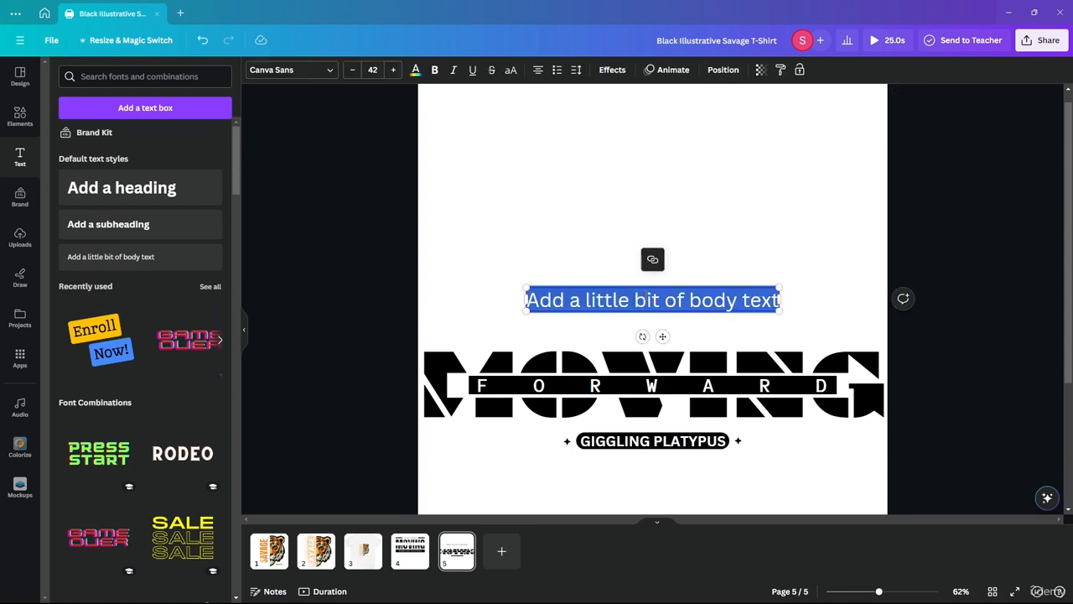
text(JUST KEEP)
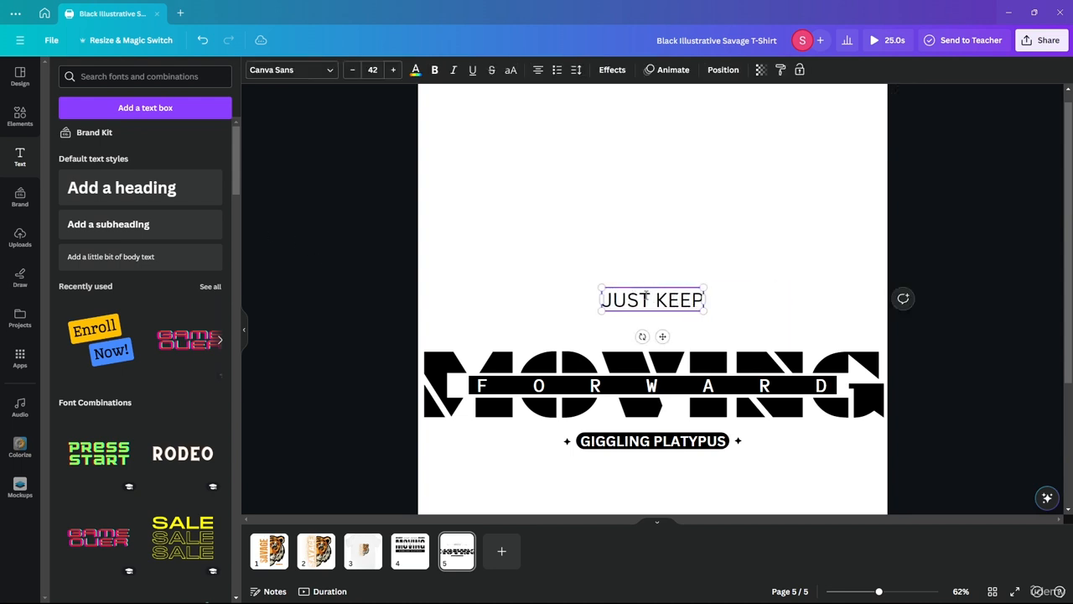
Step: Set the JUST KEEP text to font size 24 and make it bold
click(644, 442)
click(653, 299)
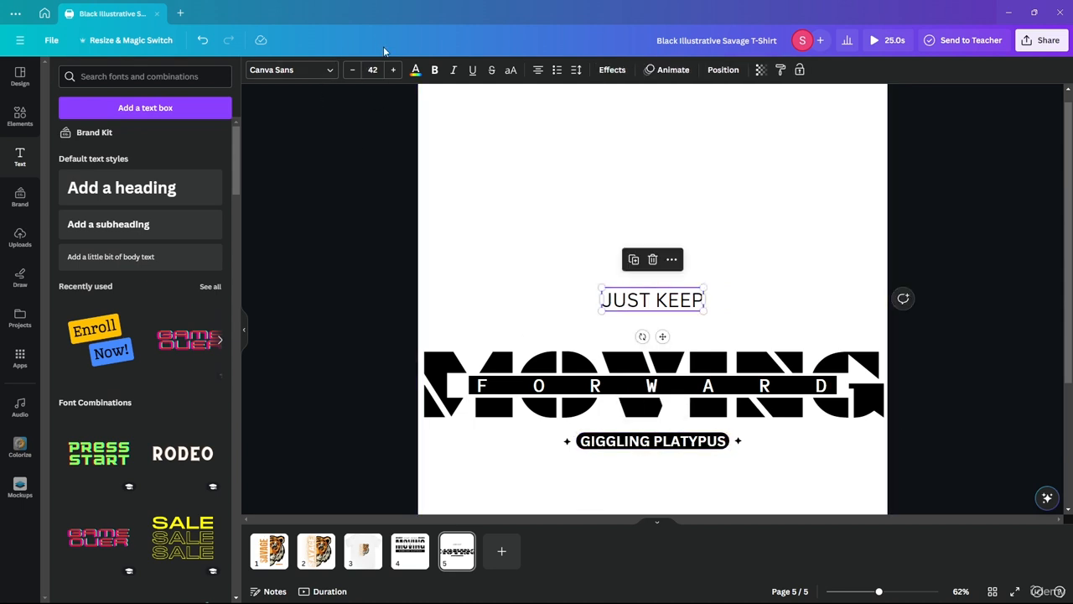
click(372, 70)
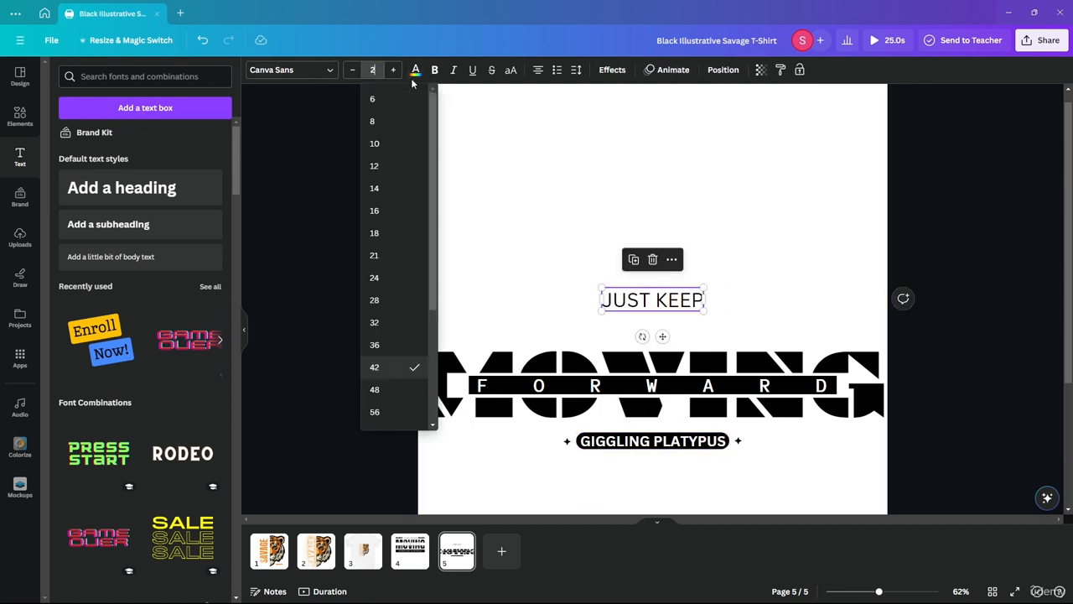
key(Return)
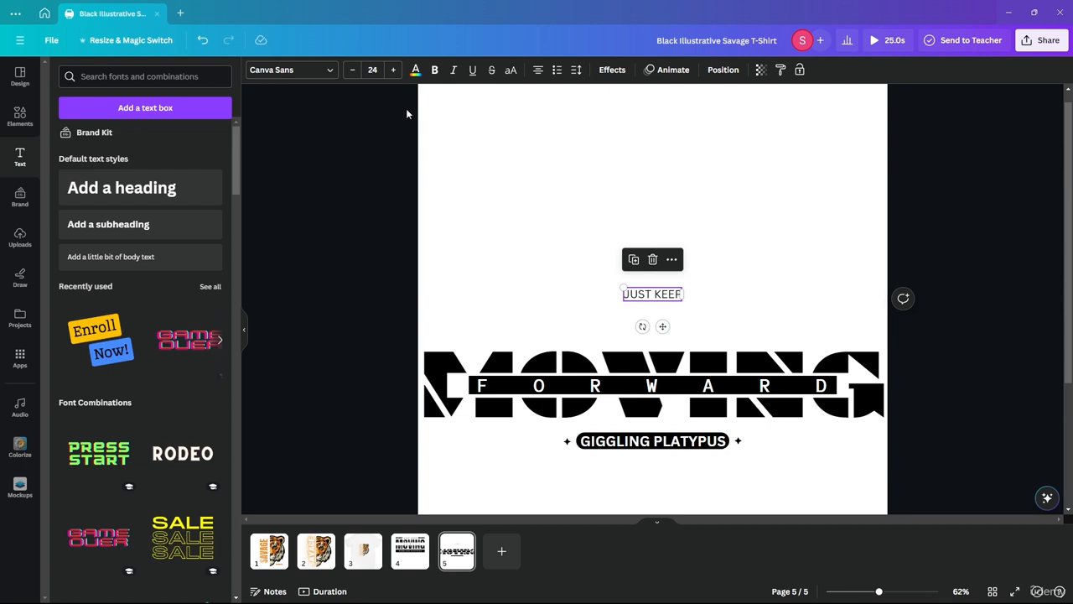
key(ctrl+b)
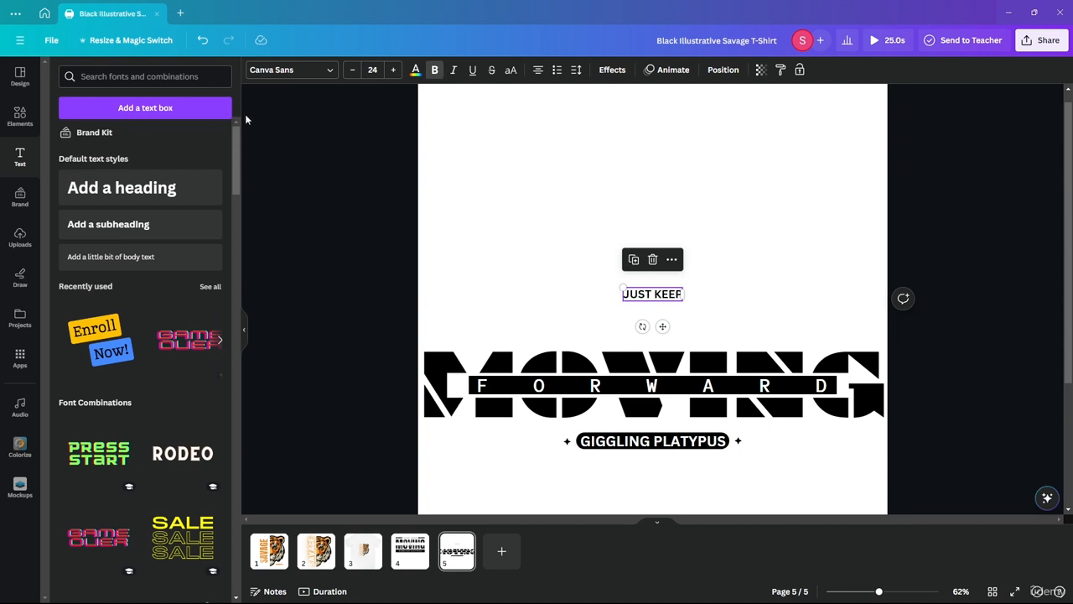
Step: Change the font of the JUST KEEP text to Architype Aubette
click(316, 73)
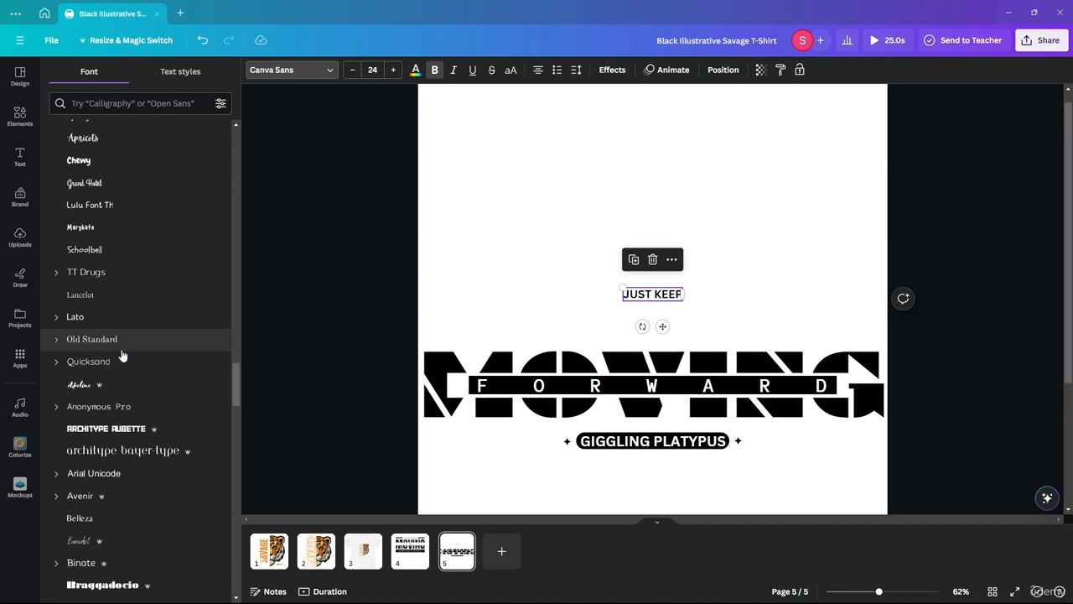
scroll(126, 386, down, 2)
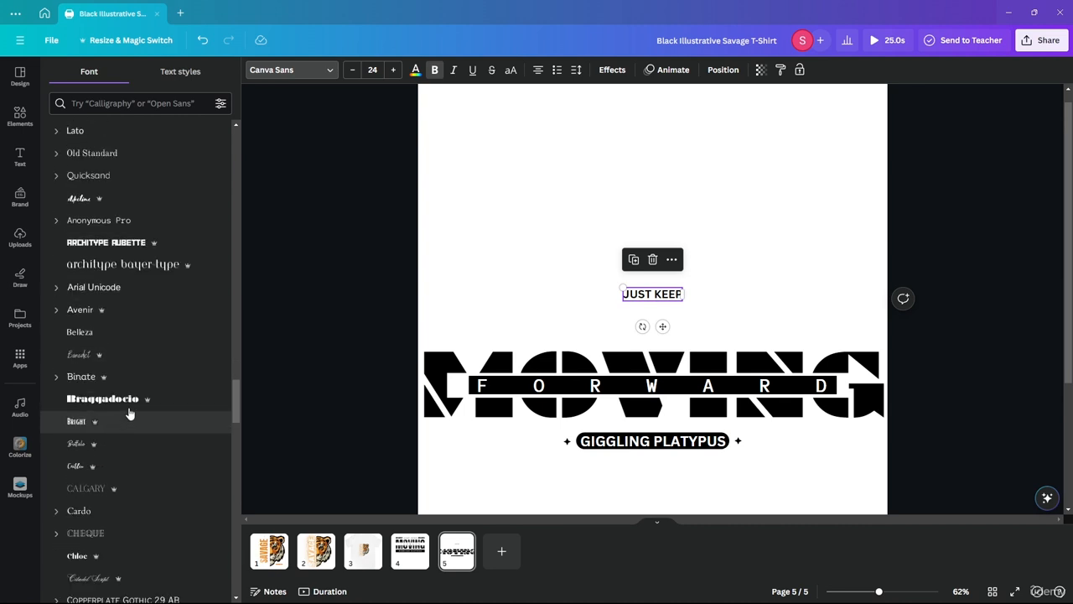
click(107, 243)
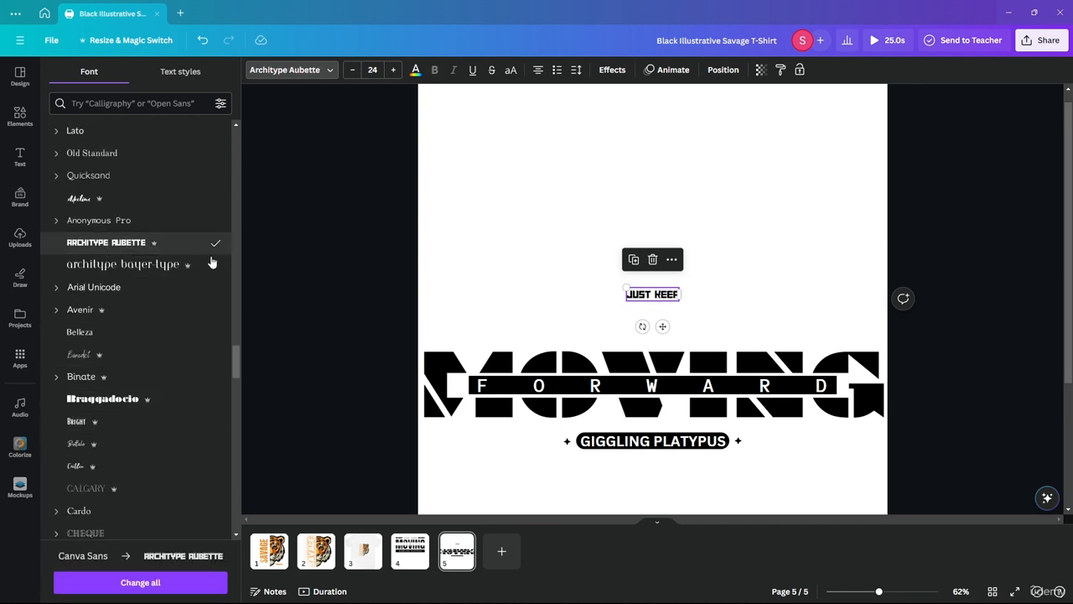
click(648, 322)
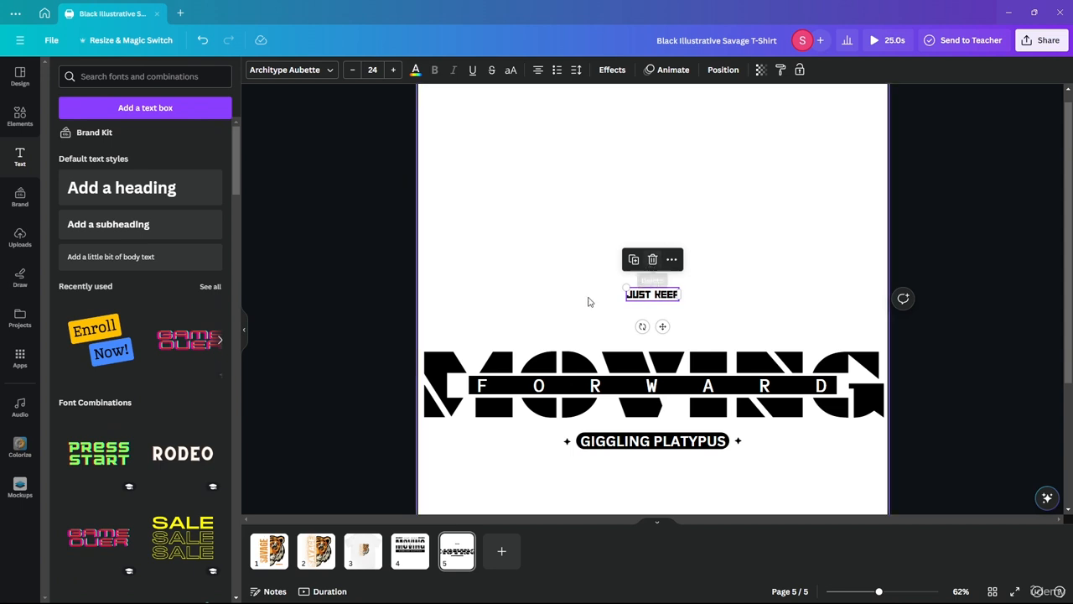
click(695, 314)
Step: Try to align the JUST KEEP text to the vertical middle of the page
click(657, 300)
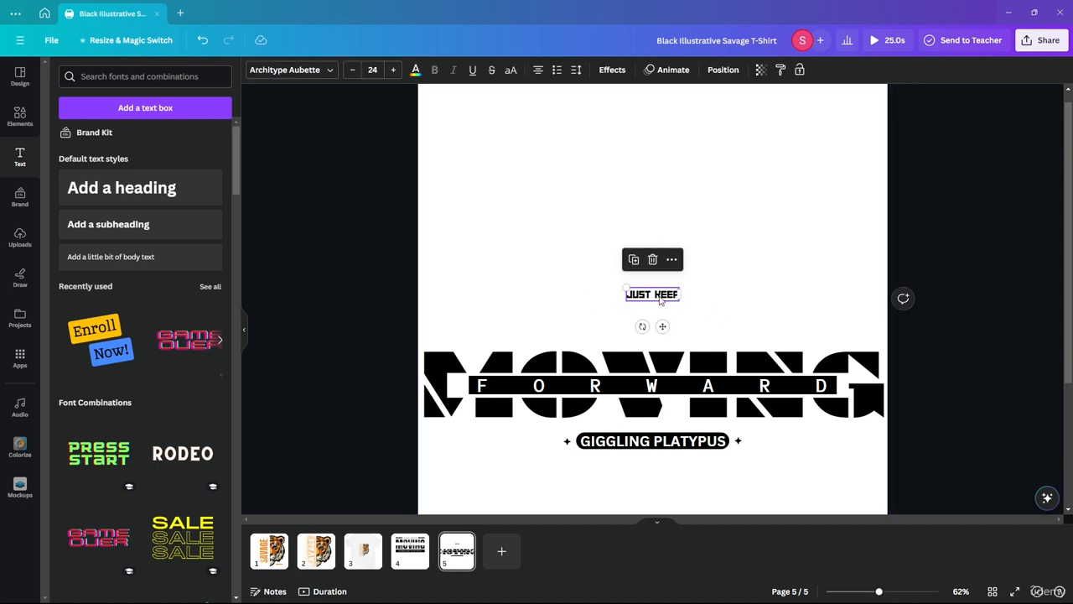
click(719, 70)
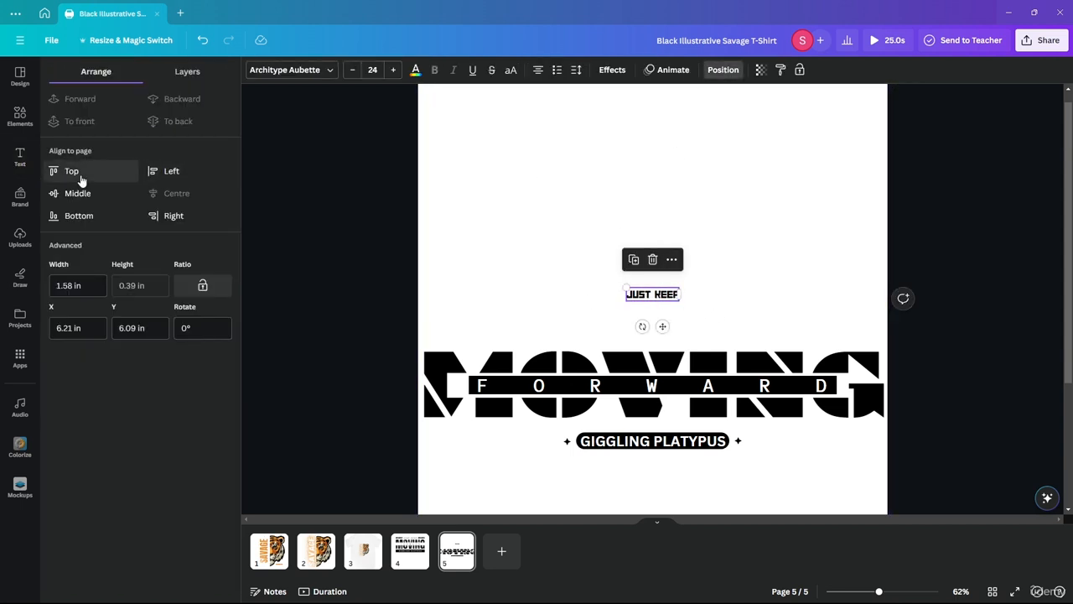
click(80, 193)
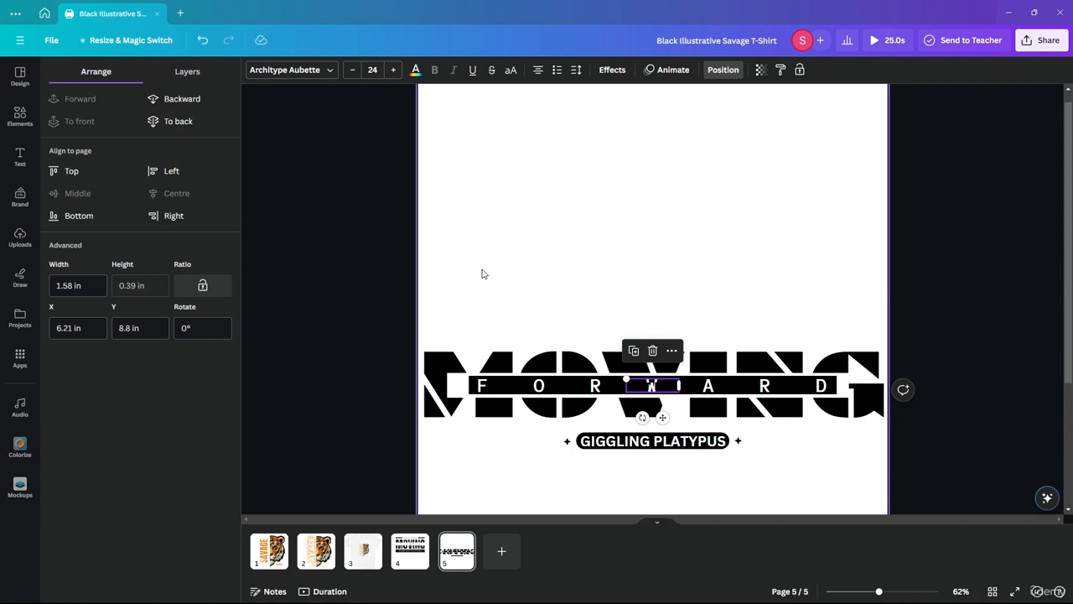
key(ctrl+z)
Step: Move the JUST KEEP text down to sit just above MOVING, horizontally centred
drag(656, 293, 659, 340)
Step: Add a plain black line level with JUST KEEP on its left side and place a matching copy on its right side
click(19, 156)
click(14, 113)
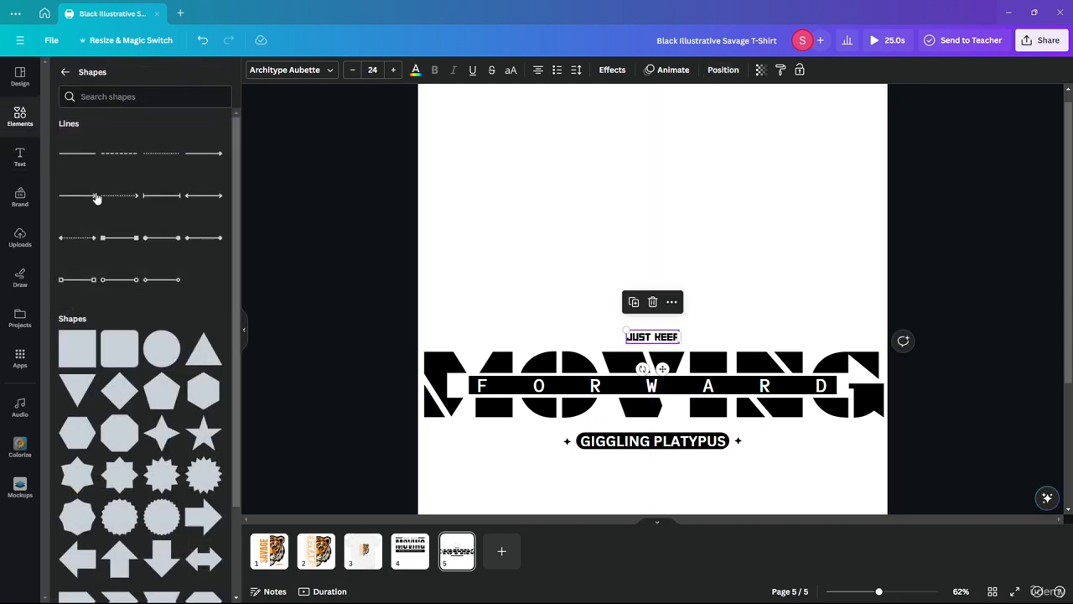
click(73, 194)
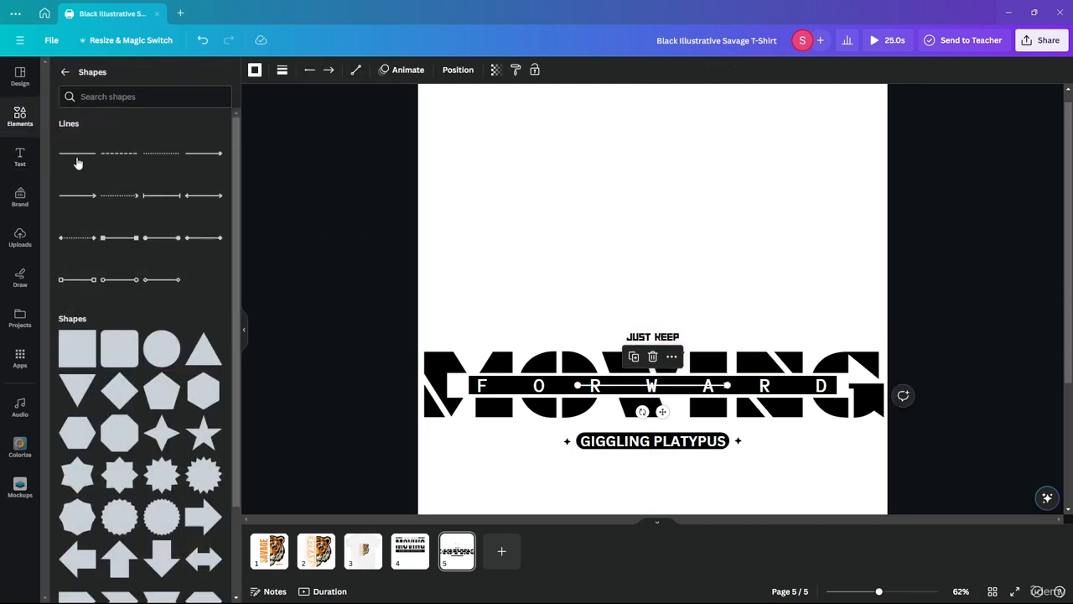
key(Delete)
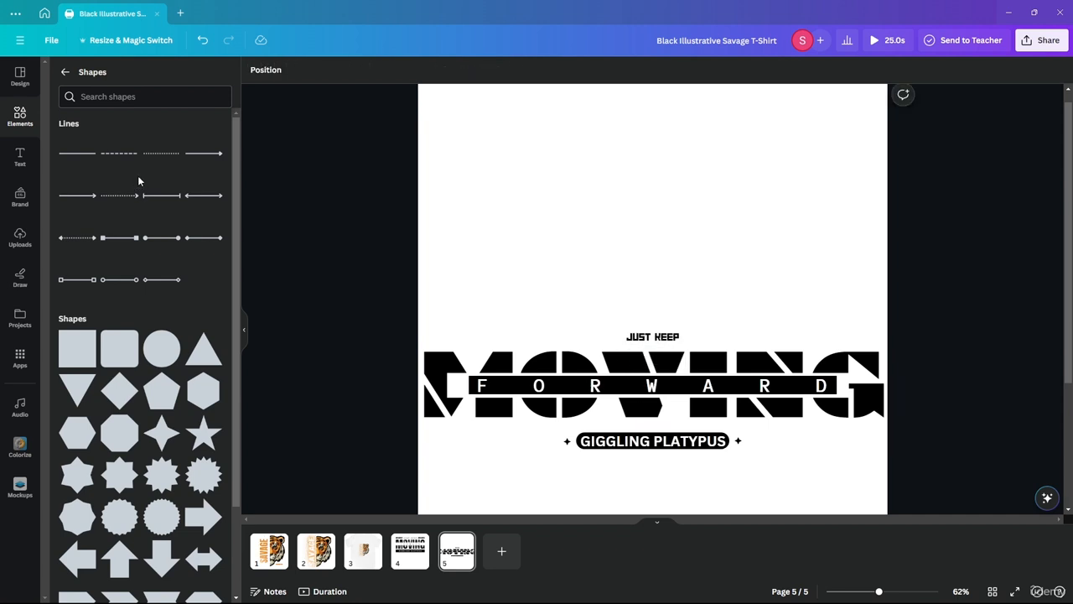
drag(496, 277, 552, 338)
click(431, 338)
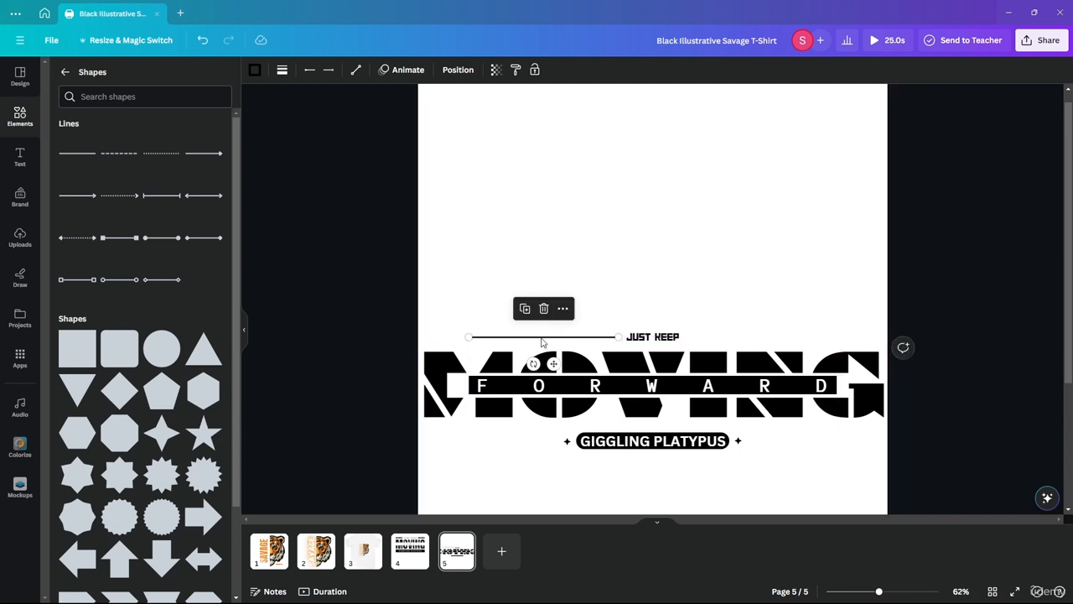
drag(541, 341, 759, 339)
Step: Try to extend the outer end of the line left of JUST KEEP past the page edge
click(480, 342)
drag(470, 336, 384, 342)
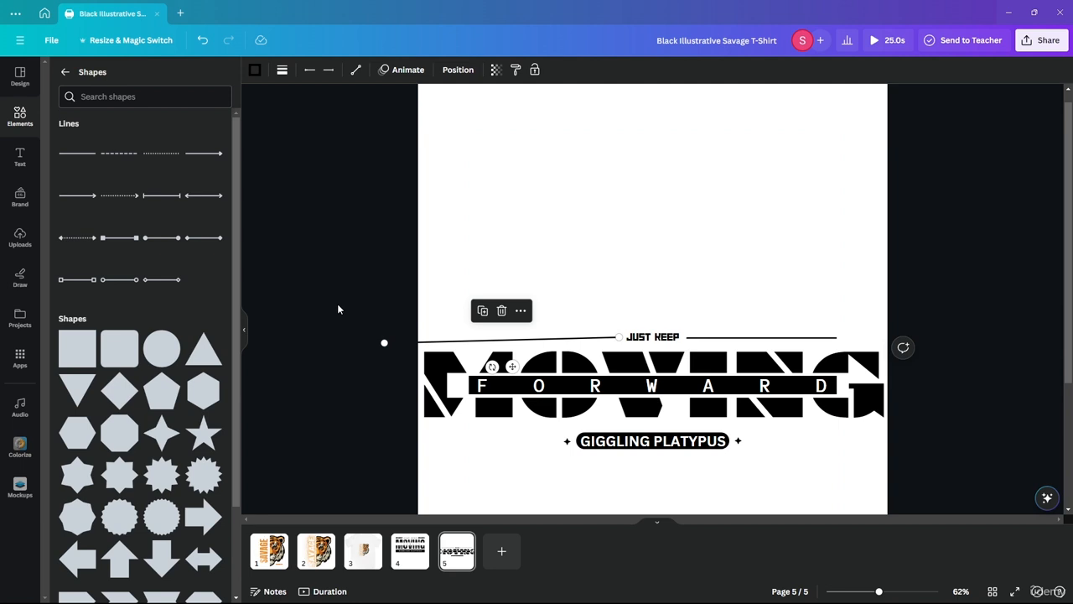
click(338, 309)
key(ctrl+z)
key(ctrl+z)
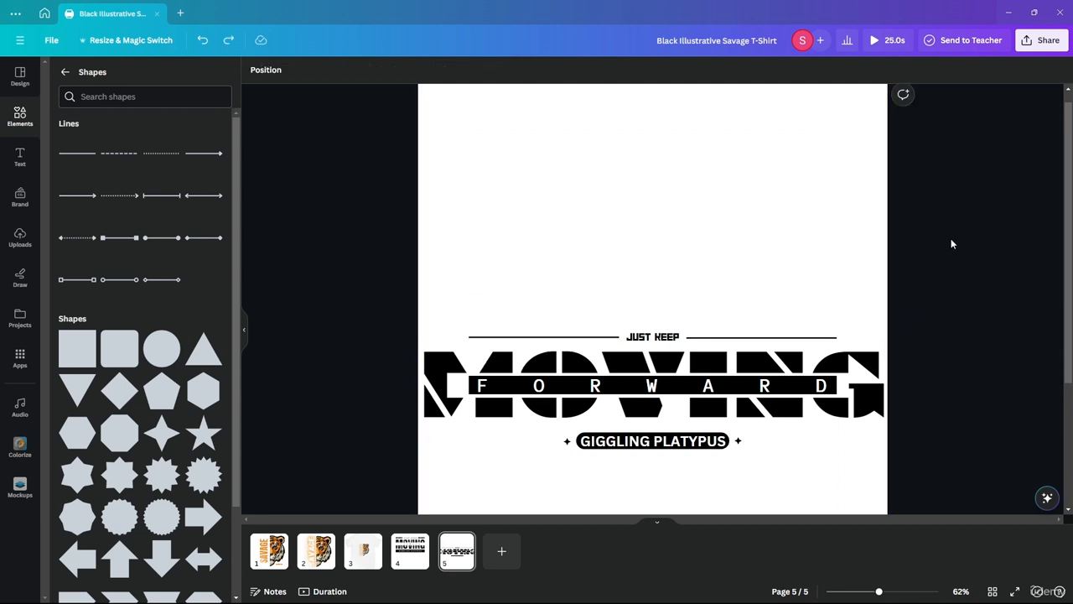
Step: Compare the whole layout with the reference design on page 4 and return to page 5
key(ctrl+z)
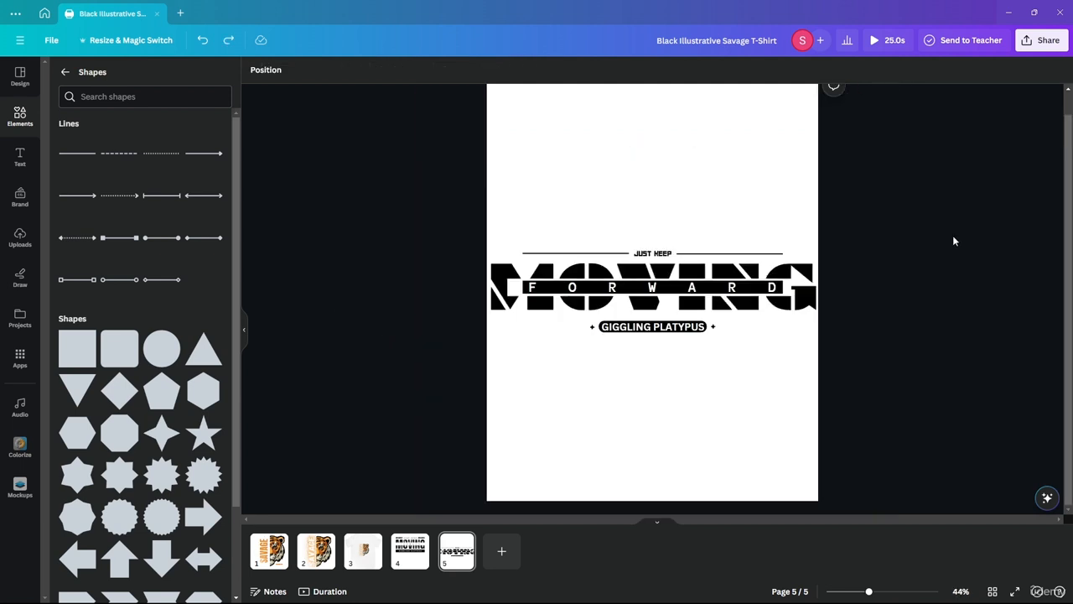
click(411, 550)
click(453, 546)
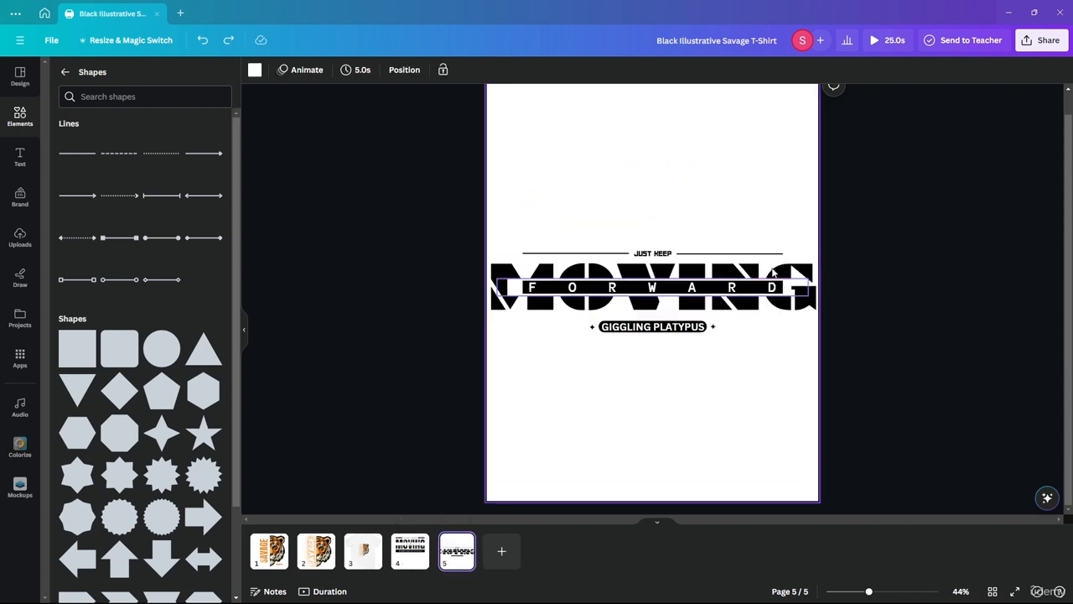
drag(777, 176, 707, 176)
click(741, 176)
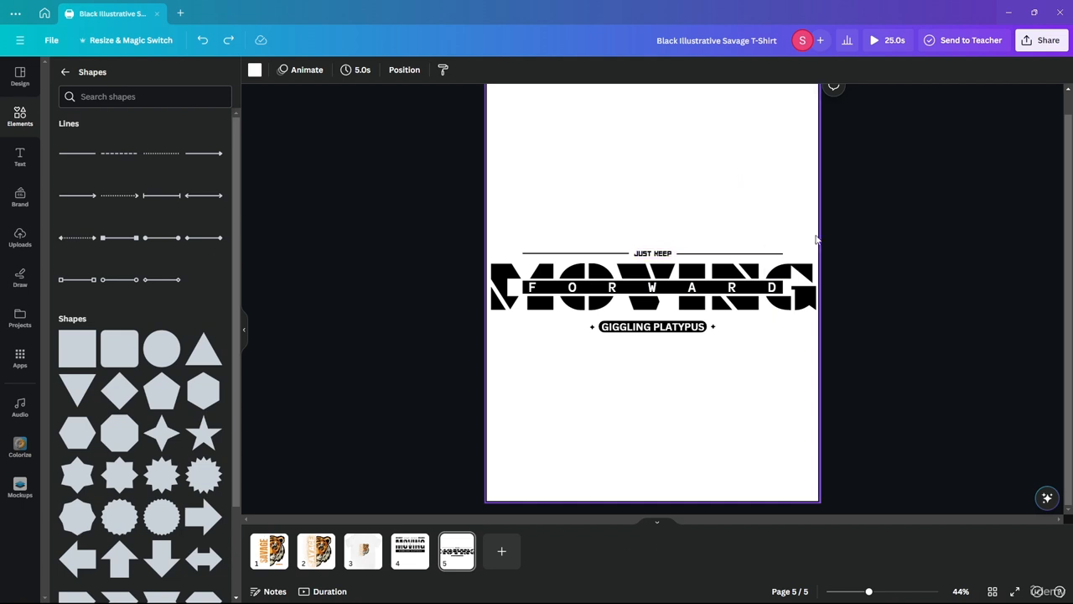
Step: Group the GIGGLING PLATYPUS label with the two stars beside it
scroll(665, 261, up, 3)
drag(640, 403, 670, 352)
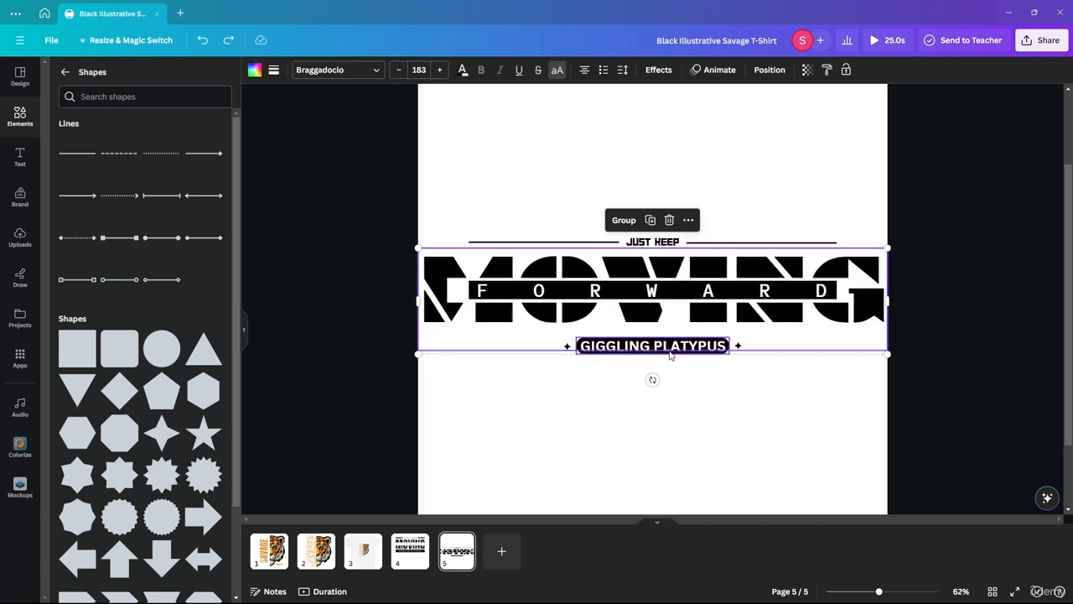
click(734, 360)
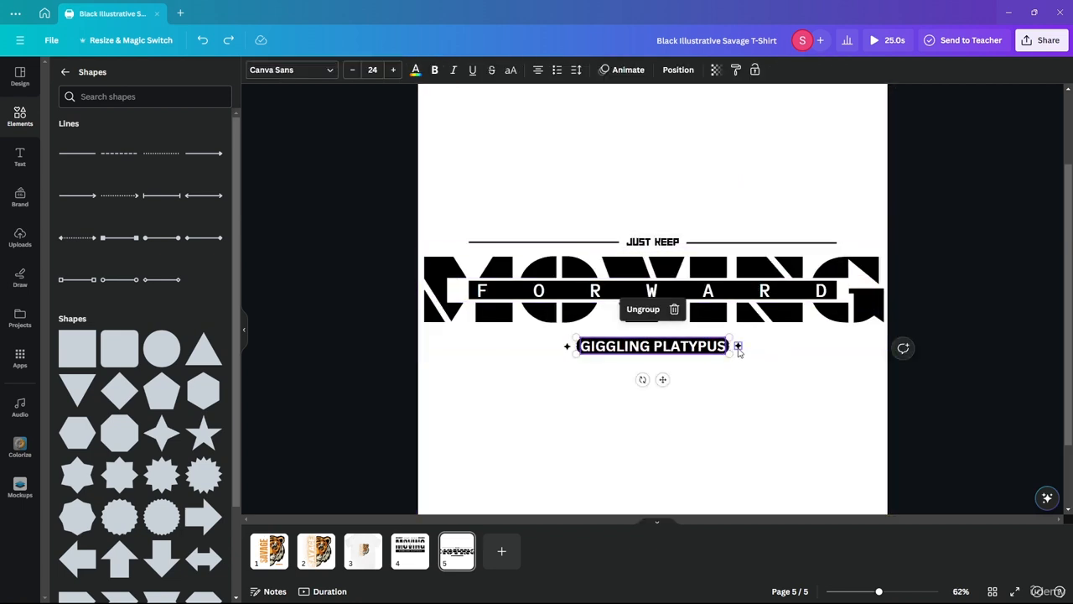
click(738, 347)
scroll(724, 381, up, 2)
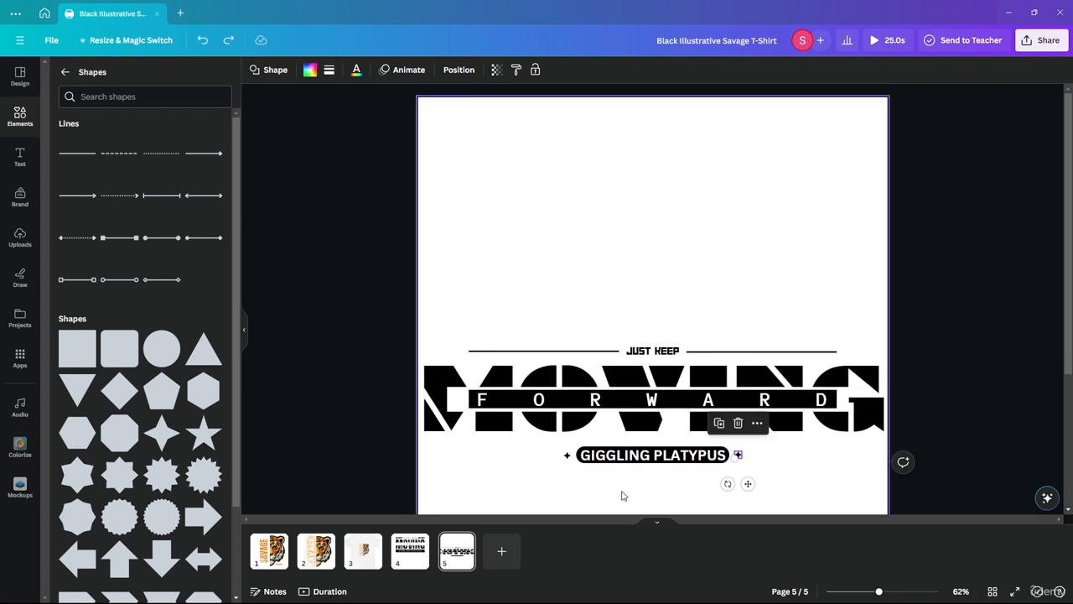
click(623, 495)
click(568, 457)
shift+click(643, 457)
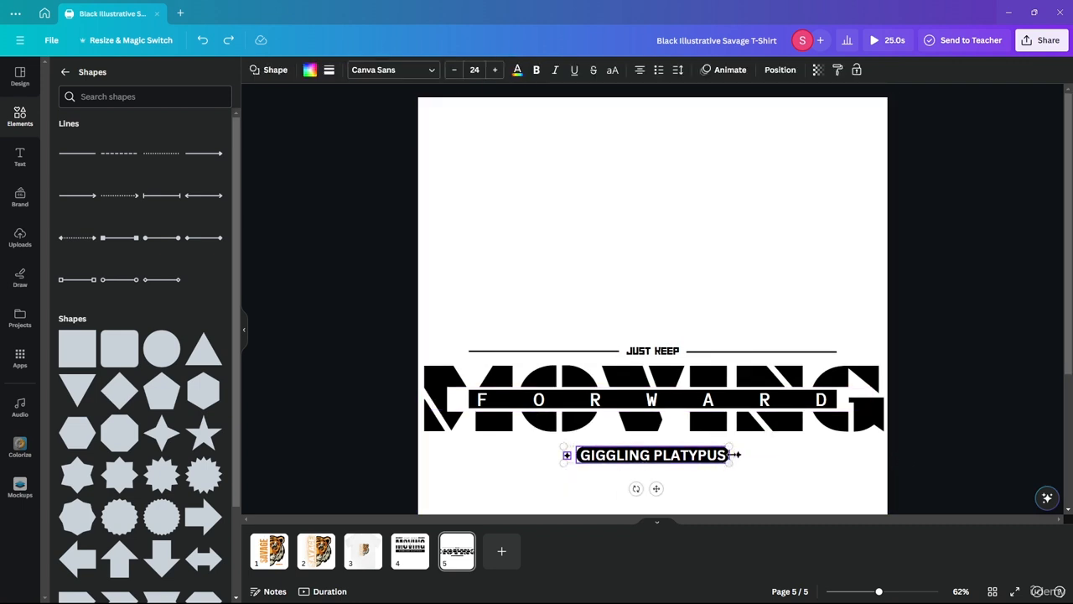
shift+click(737, 454)
key(ctrl+g)
click(790, 484)
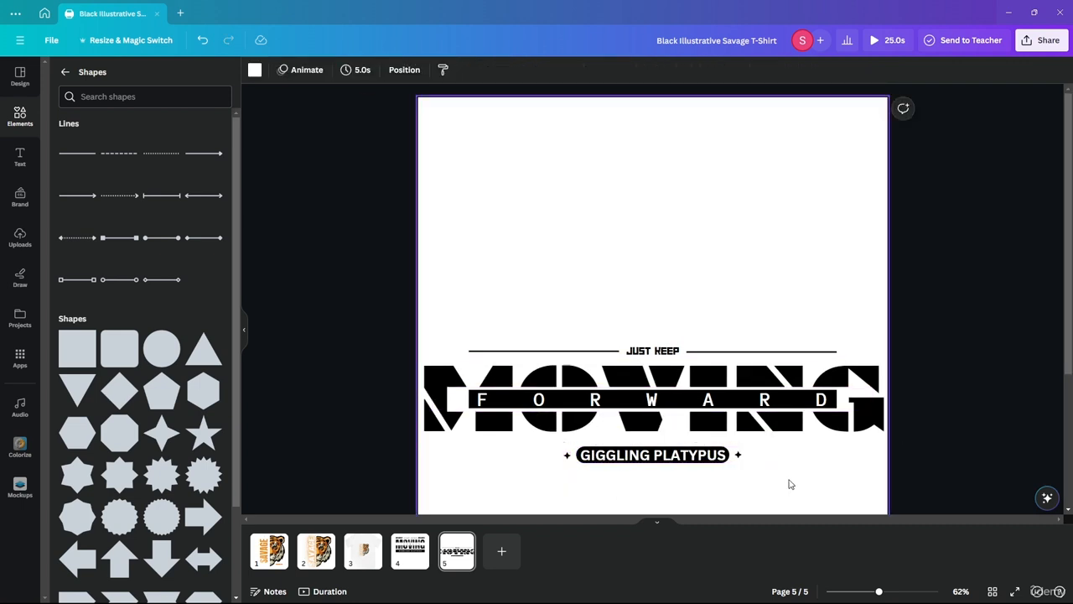
Step: Enlarge the star-flanked GIGGLING PLATYPUS group and shift it left so it sits roughly centred beneath MOVING
click(718, 461)
drag(742, 462, 833, 547)
click(913, 303)
scroll(912, 303, down, 4)
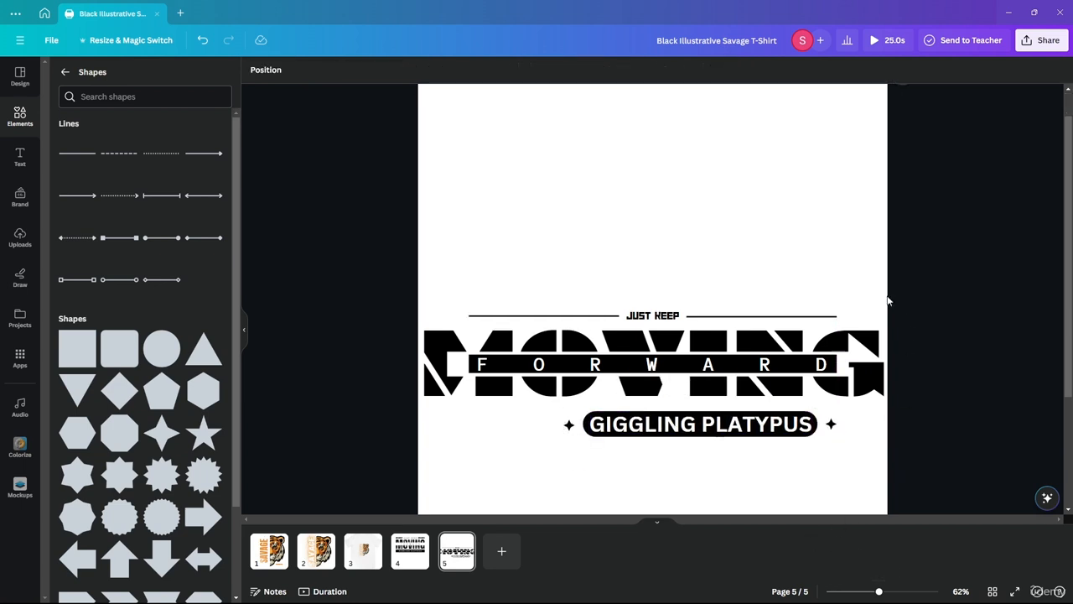
drag(711, 267, 660, 270)
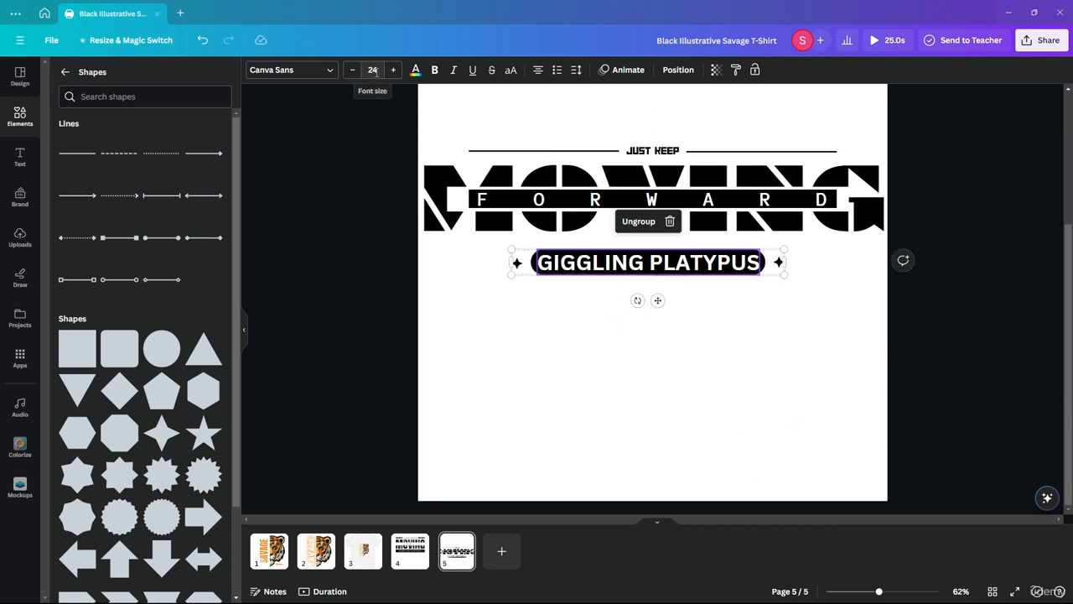
Step: Set the JUST KEEP text to font size 46 to match the GIGGLING PLATYPUS label and raise it slightly above MOVING
double_click(593, 262)
click(628, 263)
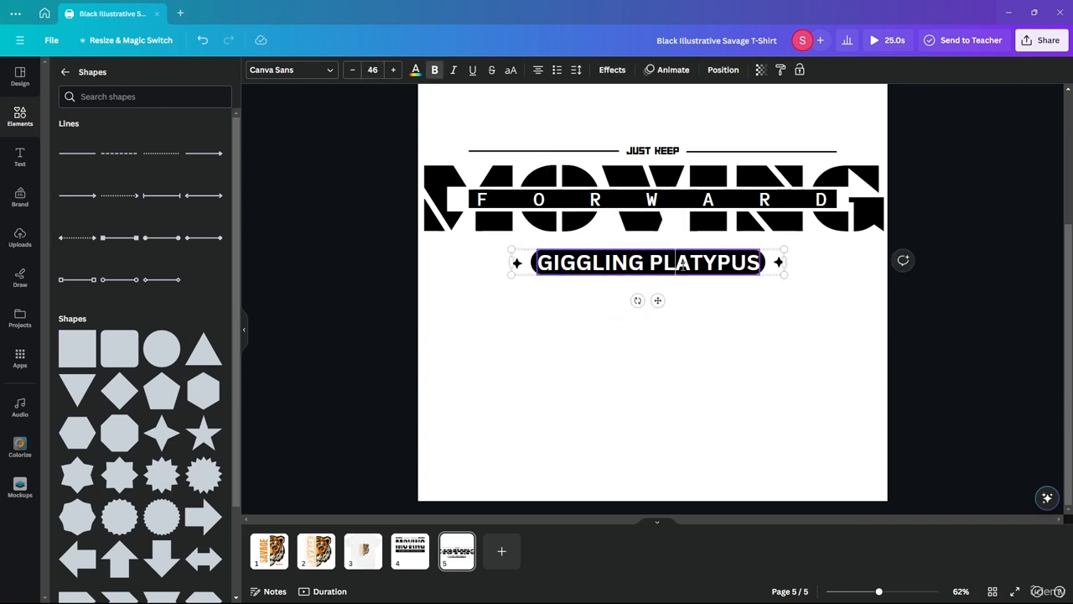
click(385, 273)
click(652, 151)
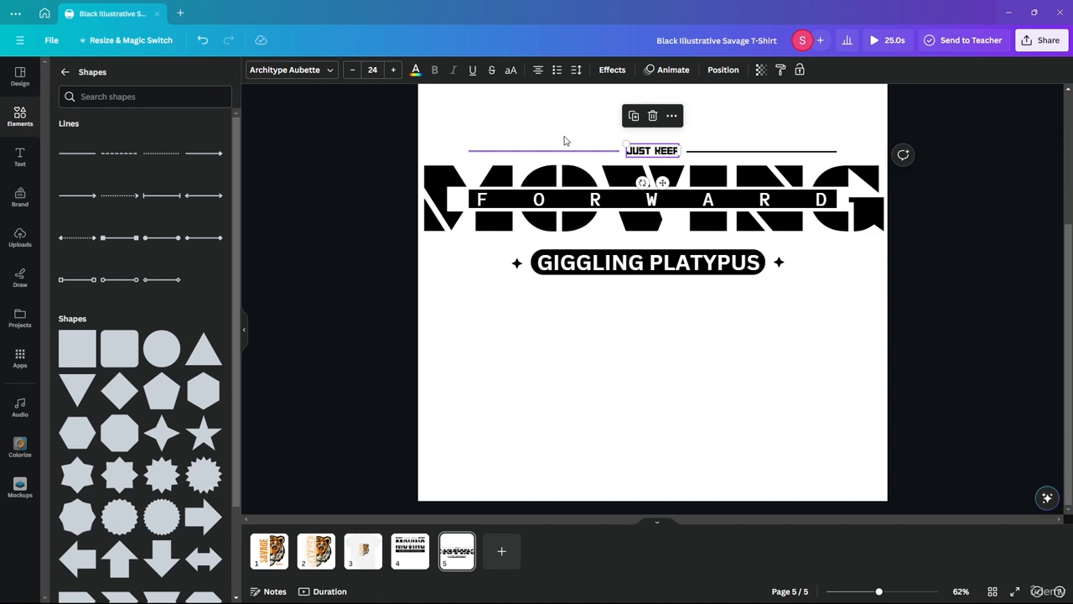
click(373, 70)
text(4)
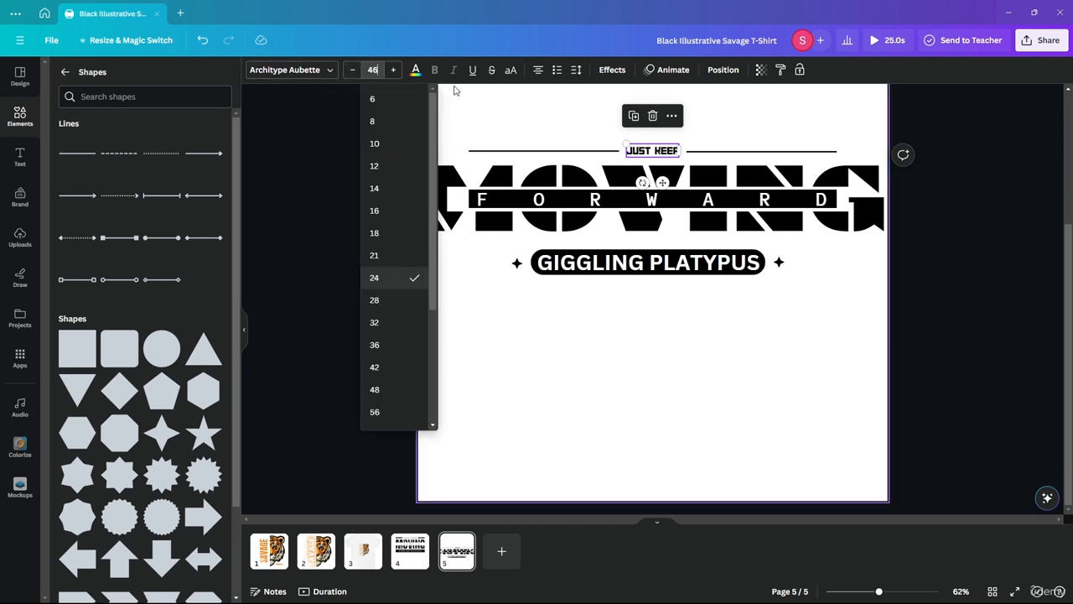
text(6)
key(Return)
drag(635, 155, 635, 144)
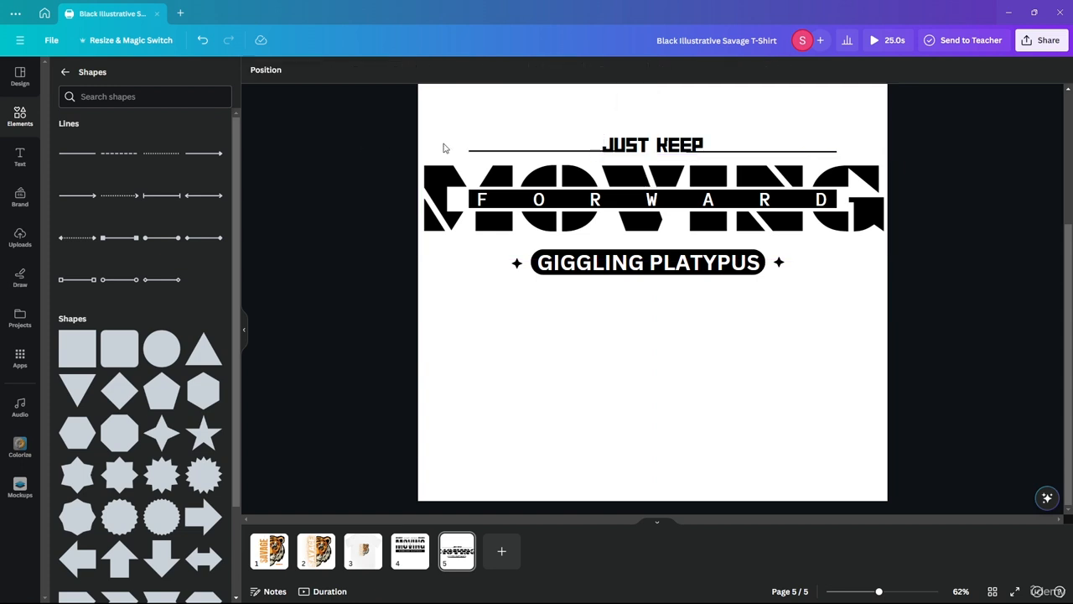
Step: Shift the two lines beside JUST KEEP outward so they clear the enlarged text on both sides
click(499, 152)
drag(499, 151, 467, 150)
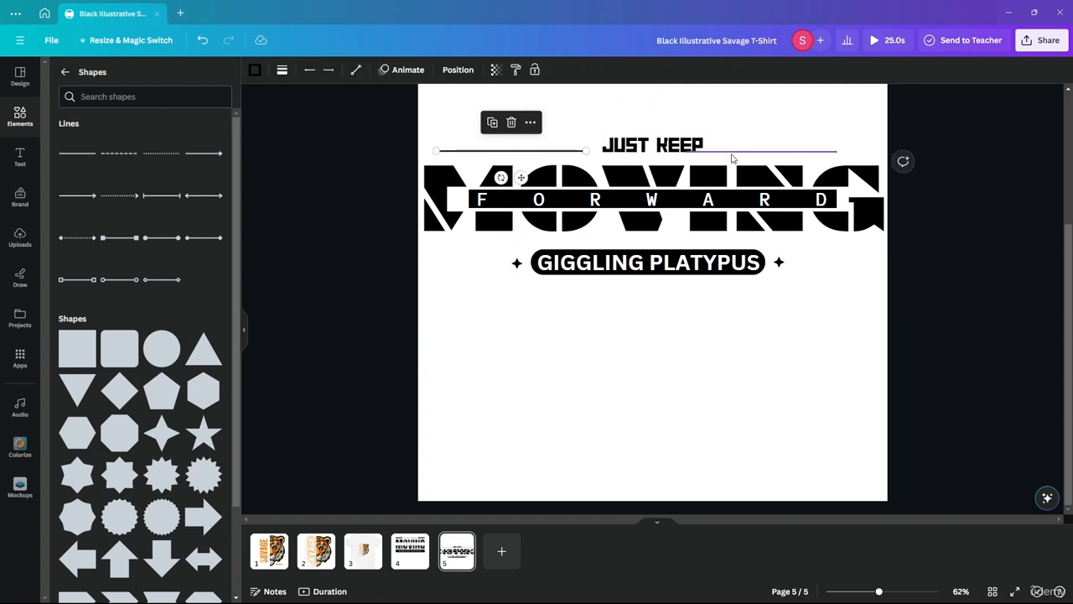
drag(725, 151, 759, 151)
click(662, 156)
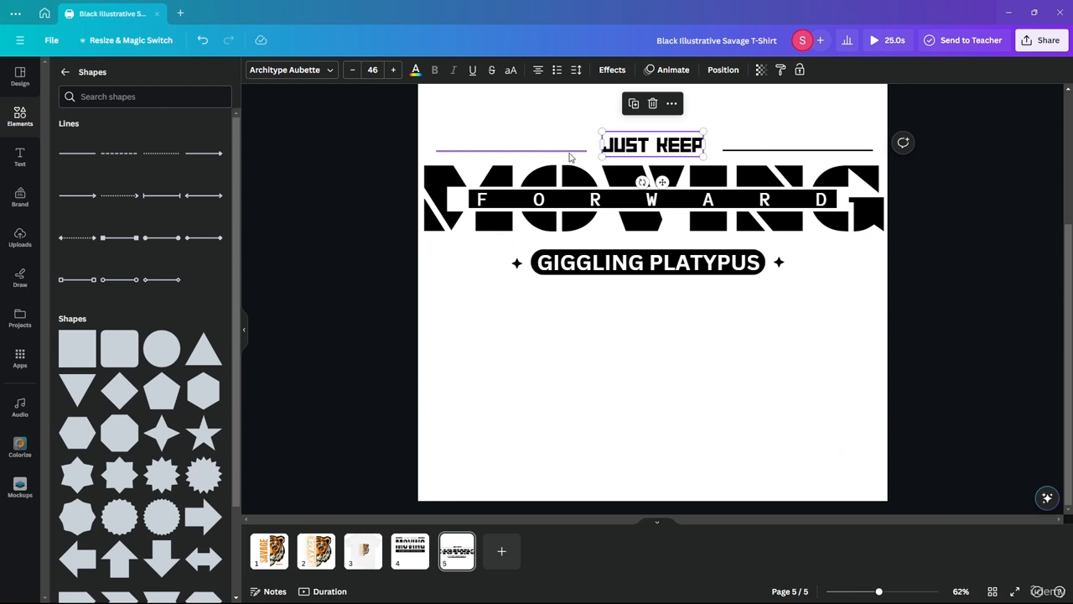
click(721, 74)
click(307, 203)
Step: Level the line right of JUST KEEP with the line on the left
click(500, 150)
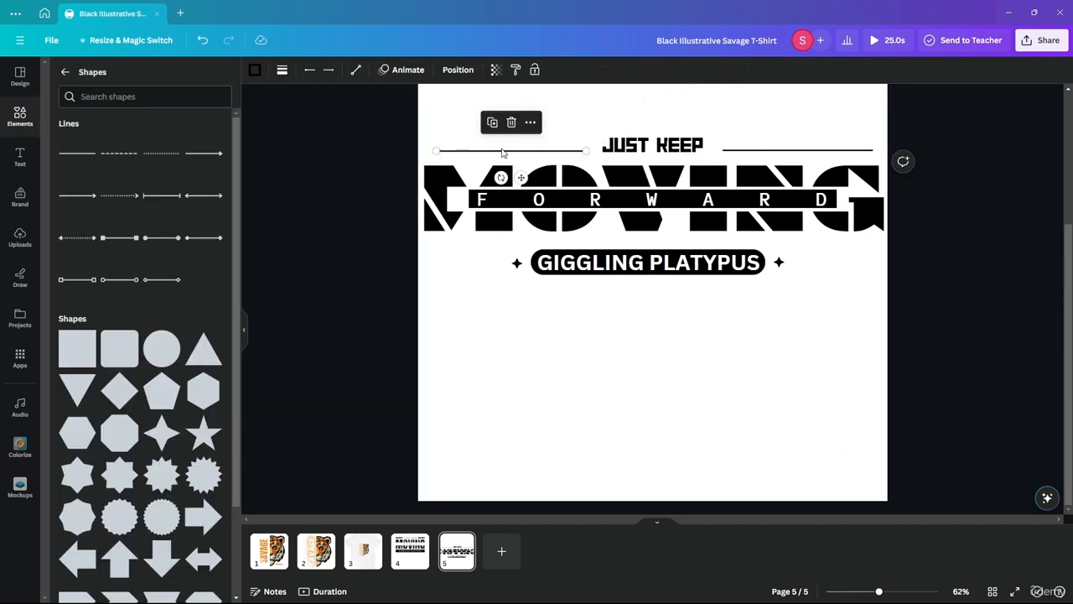
click(750, 152)
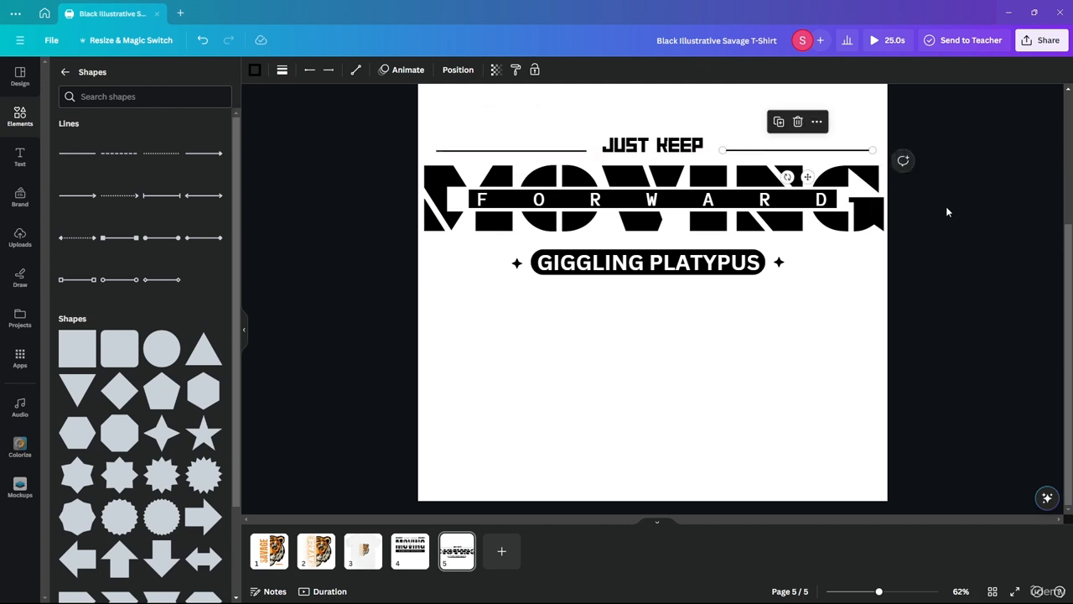
click(960, 242)
scroll(881, 239, up, 3)
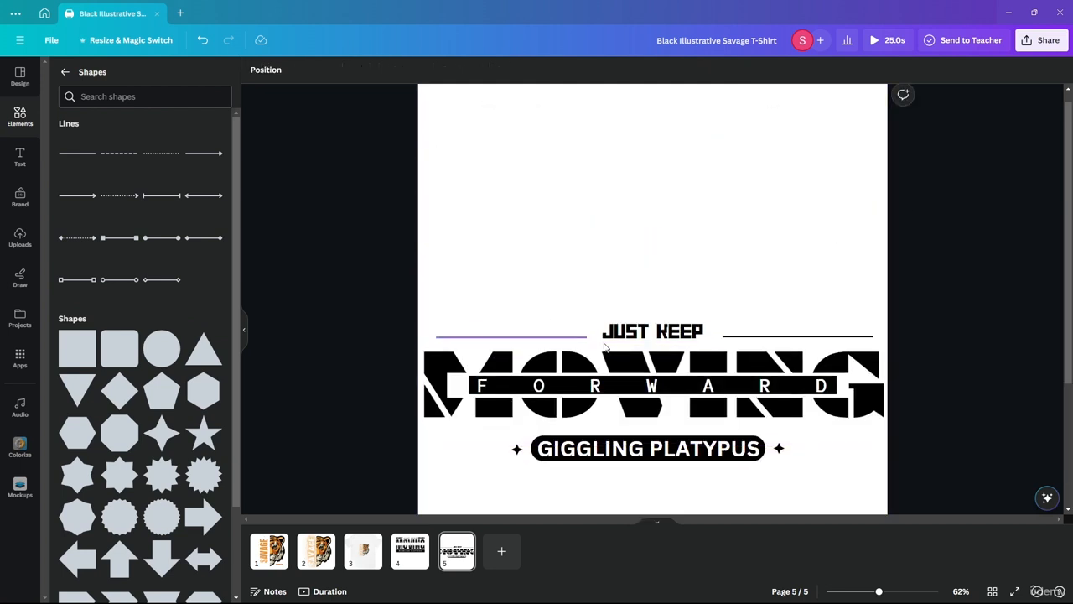
click(759, 337)
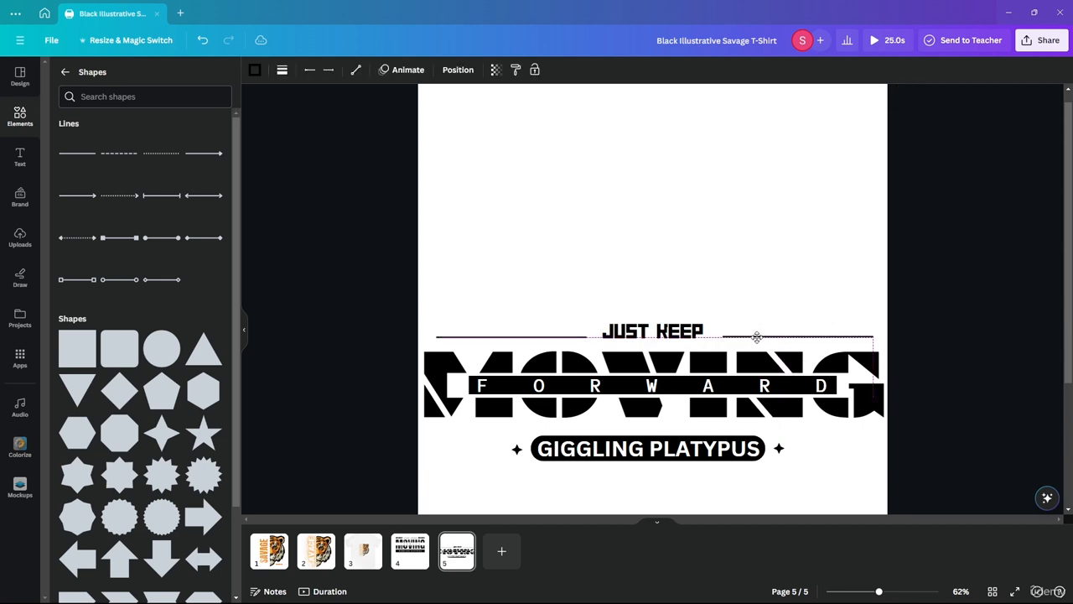
click(938, 297)
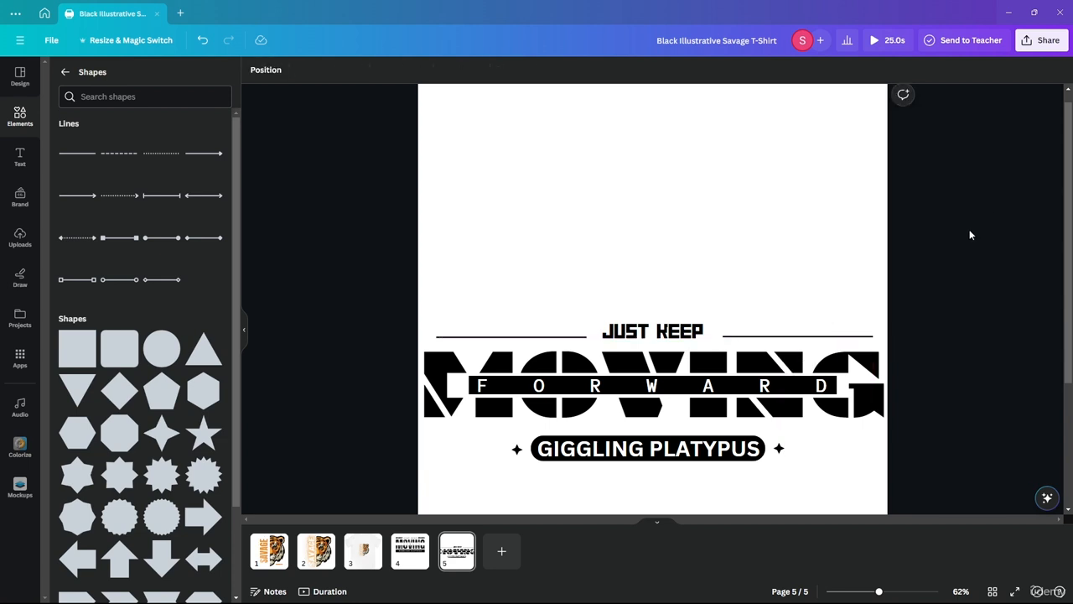
Step: Set up a download of the design as PNG with a transparent background
click(1032, 43)
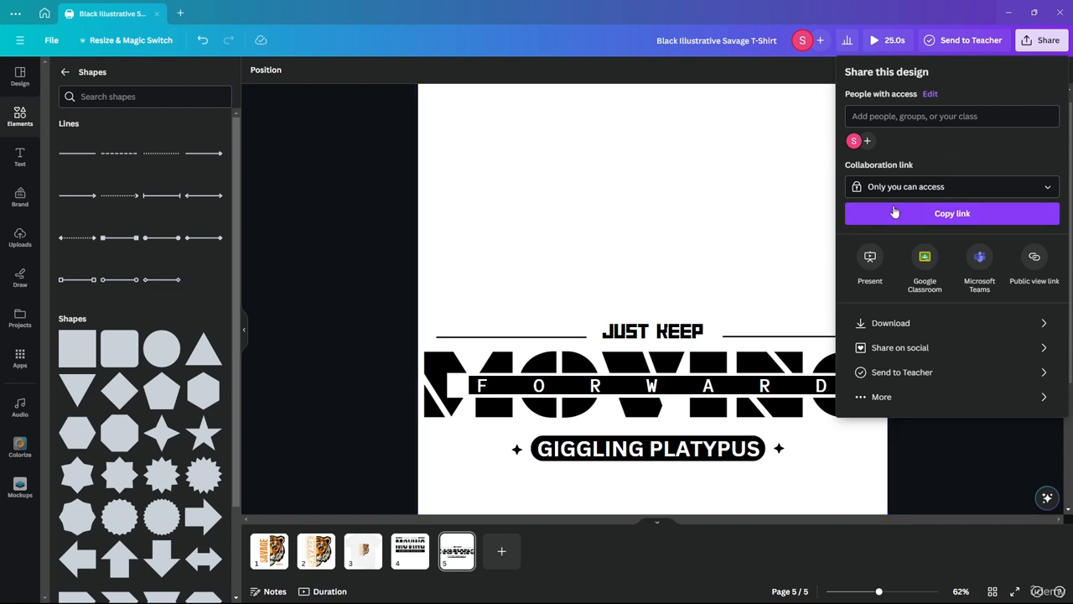
click(876, 323)
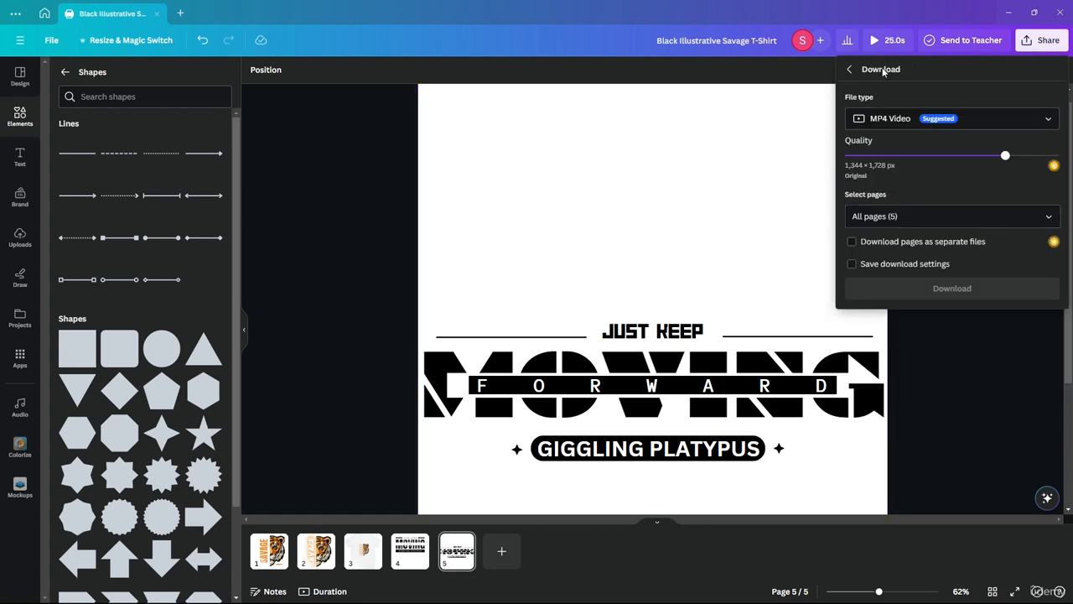
click(927, 119)
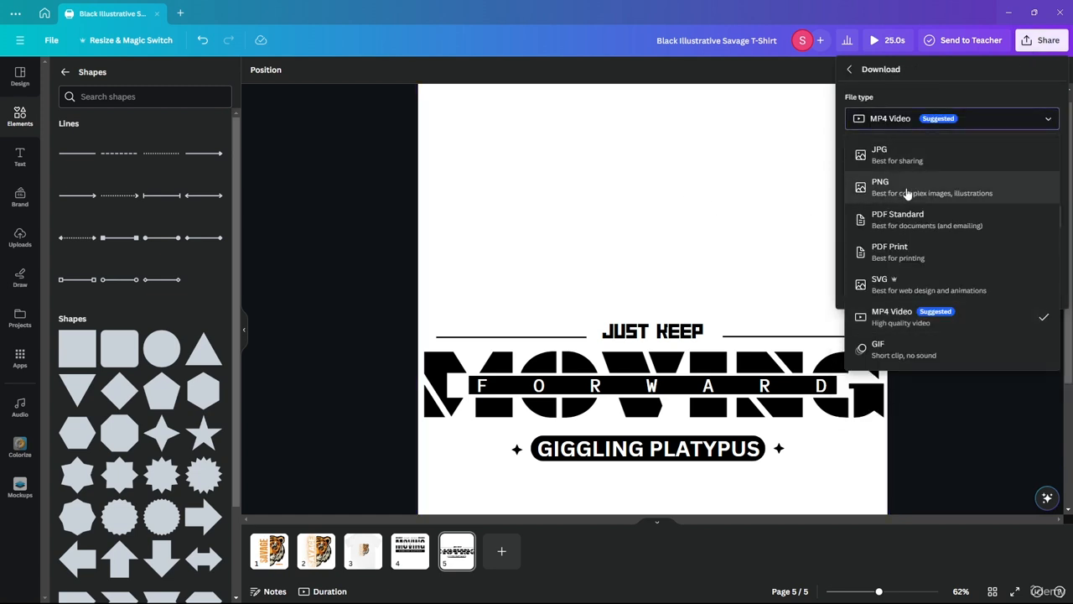
click(908, 191)
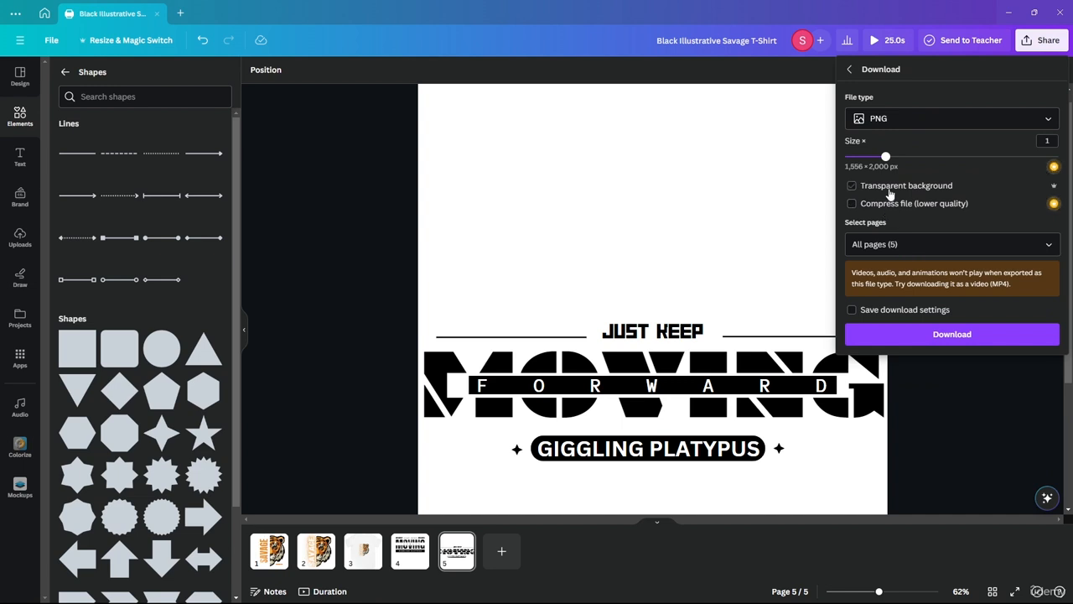
click(888, 186)
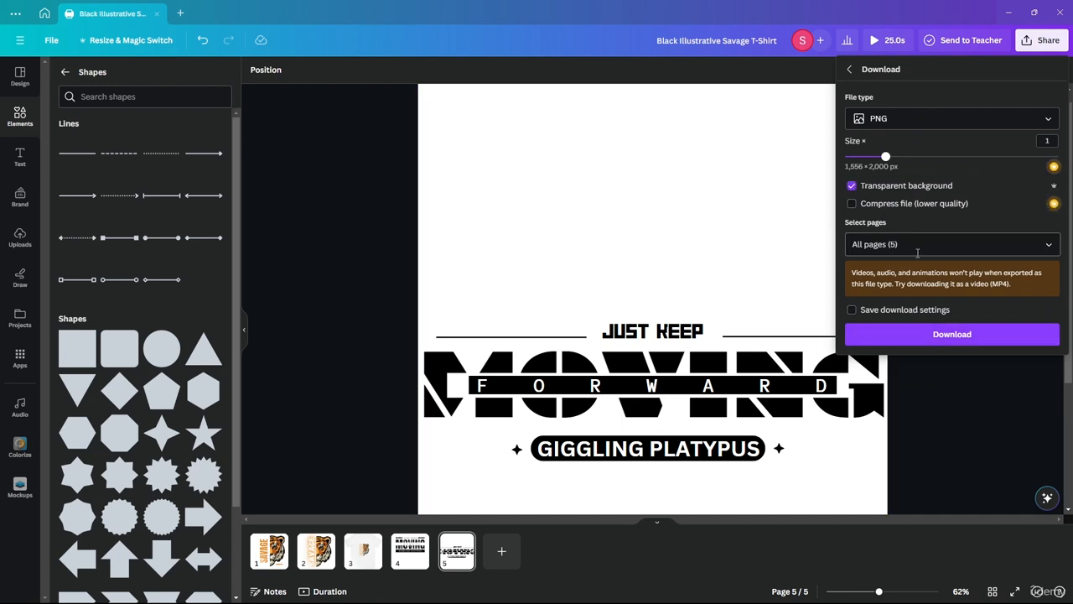
Step: Limit the download to page 5 only
click(1044, 245)
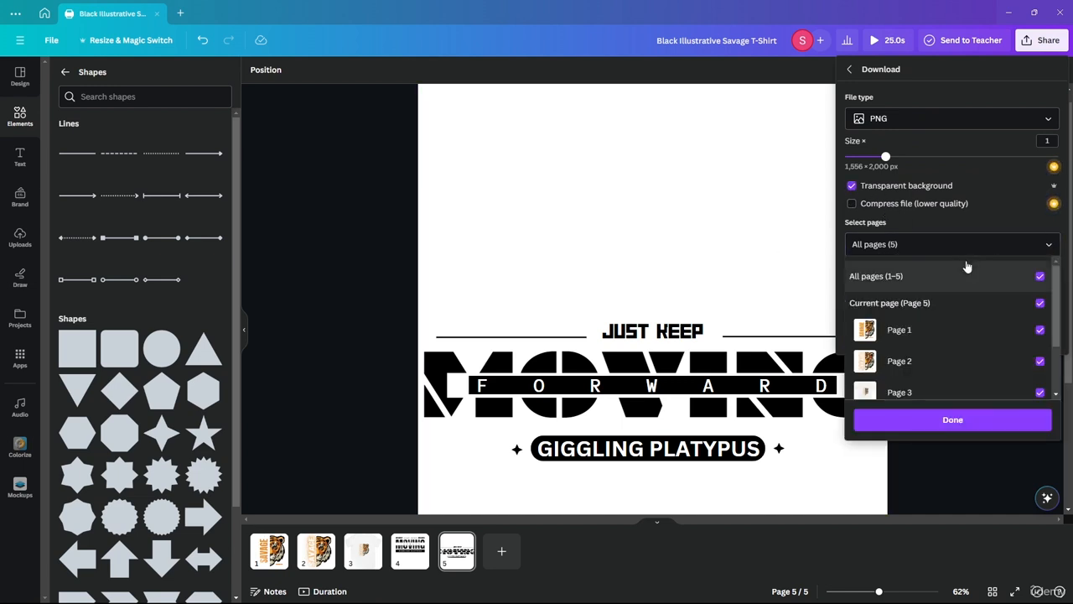
click(1037, 276)
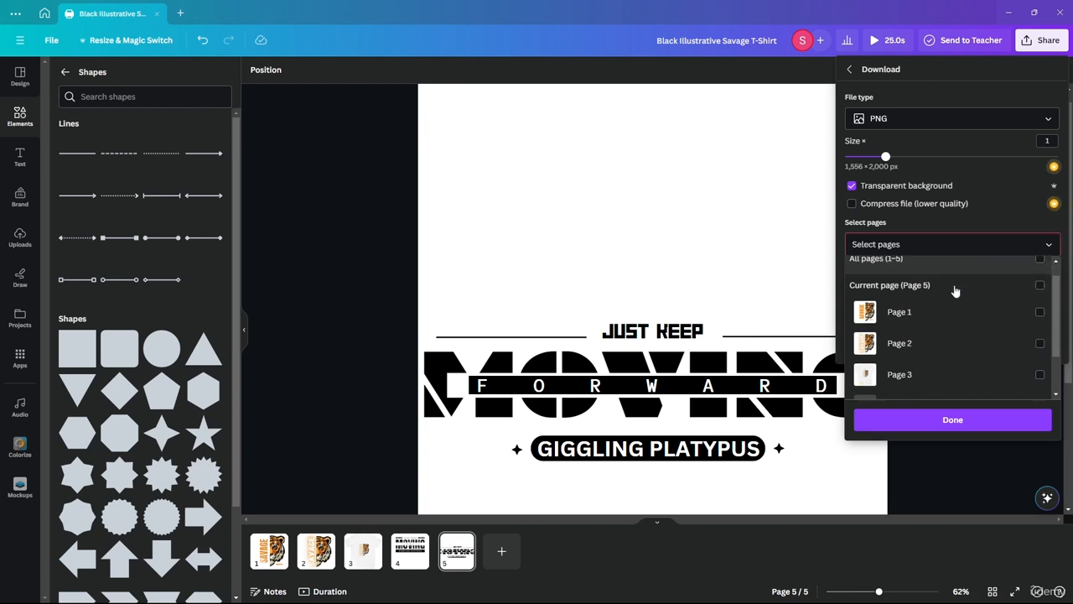
scroll(1033, 381, down, 2)
click(1038, 379)
click(947, 419)
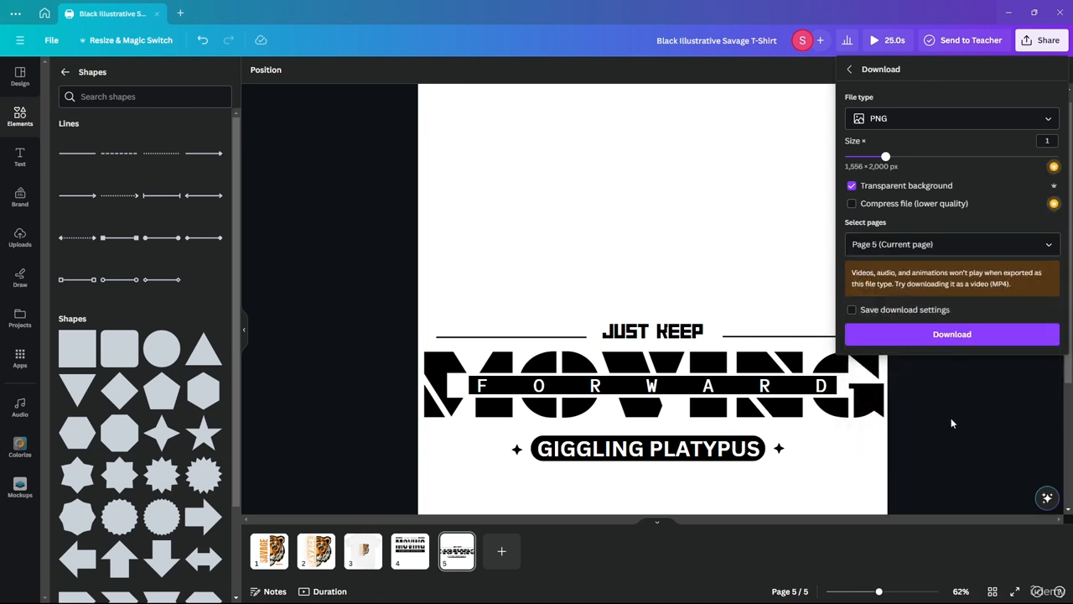
Step: Download the page and save it in the Resources folder as a PNG named Just keep
click(945, 333)
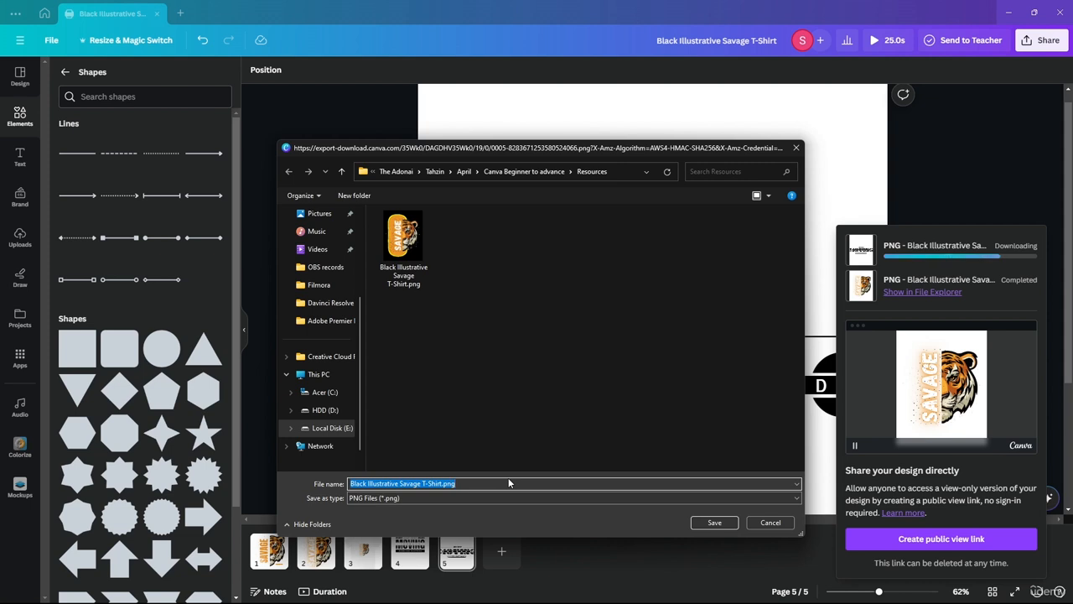
text(Just keep)
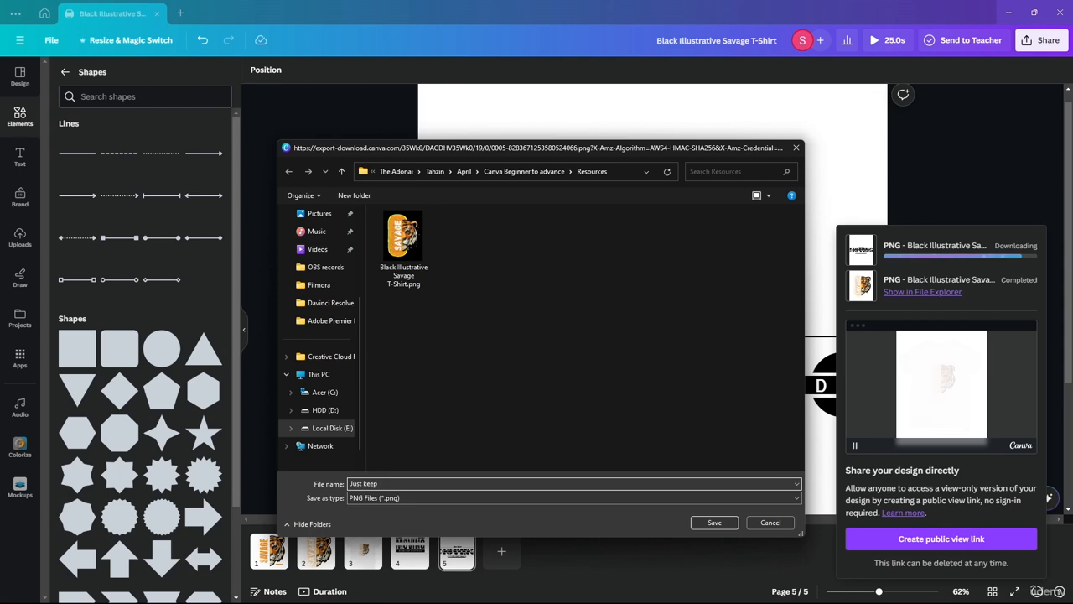
click(714, 521)
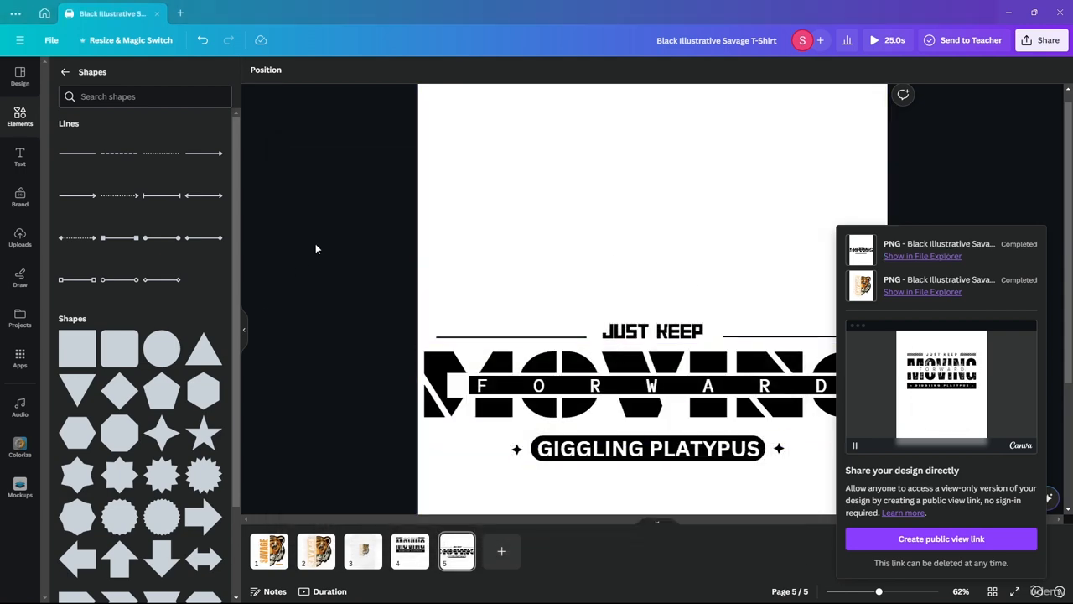
Step: Add blank pages after page 5 and delete the surplus one so only a blank page 6 remains
click(502, 551)
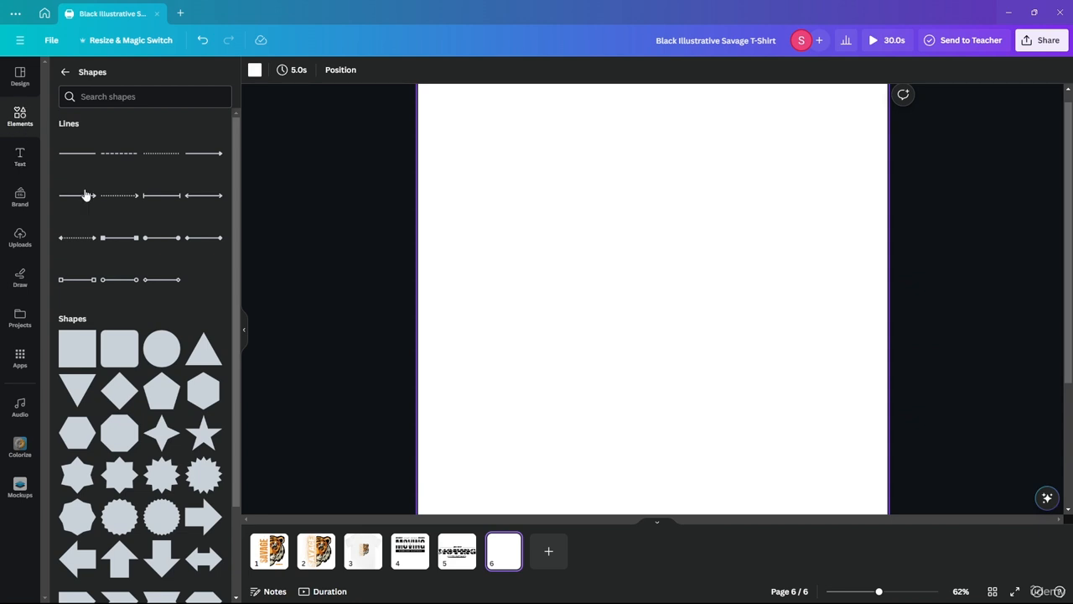
click(548, 551)
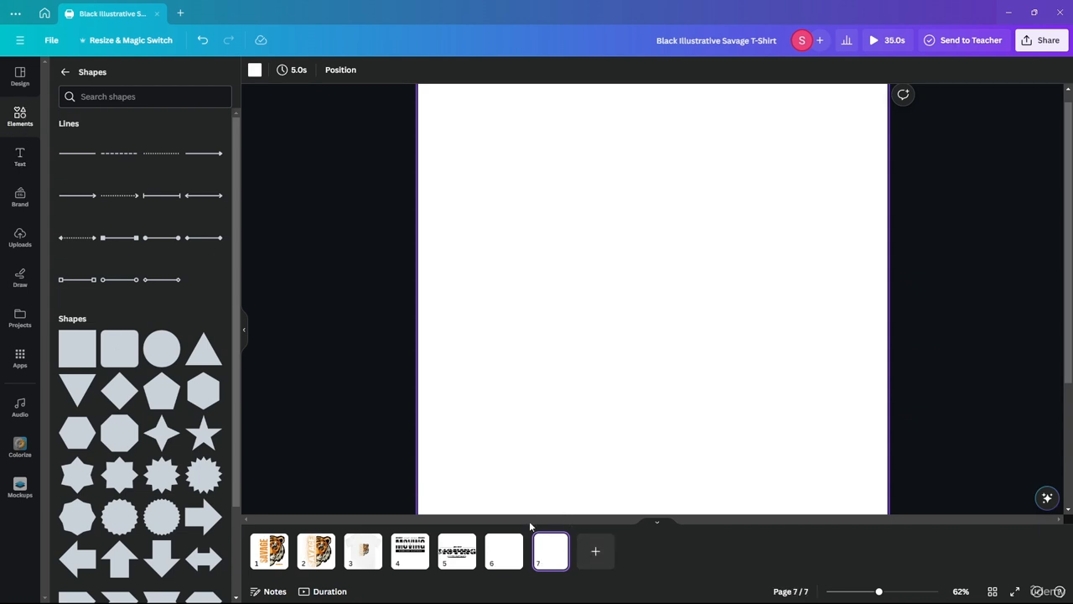
click(513, 550)
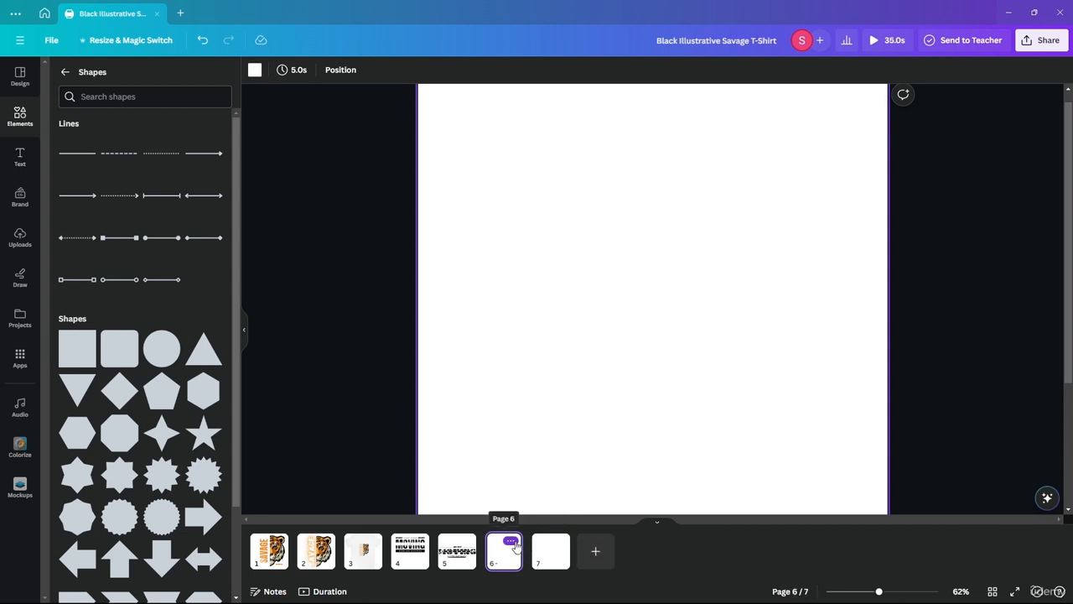
key(Delete)
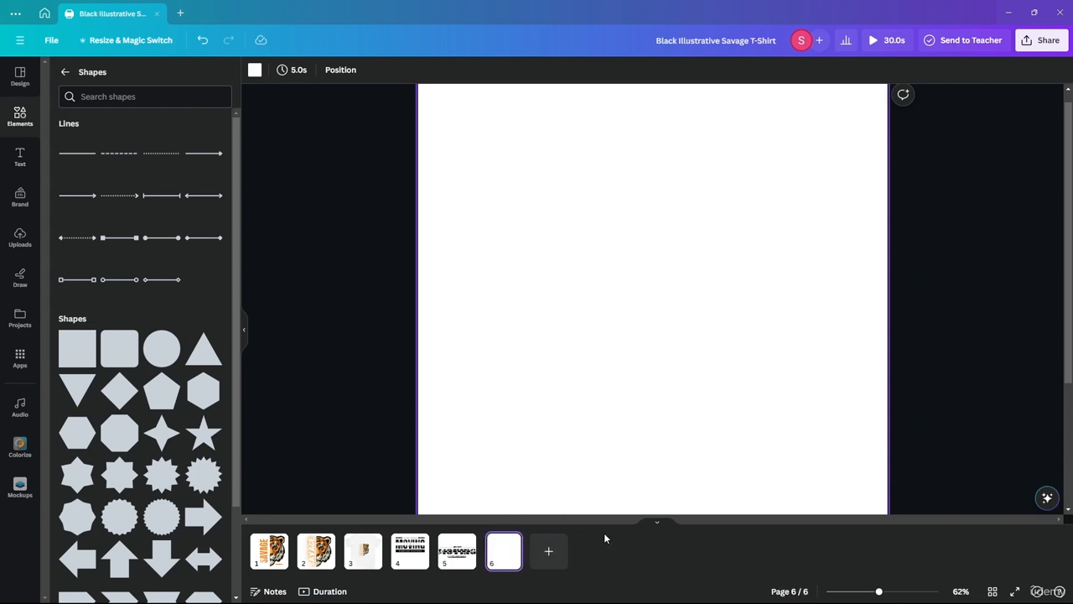
Step: Place the apparel mockup of a seated woman in a white sweatshirt on page 6 and enlarge it
click(12, 486)
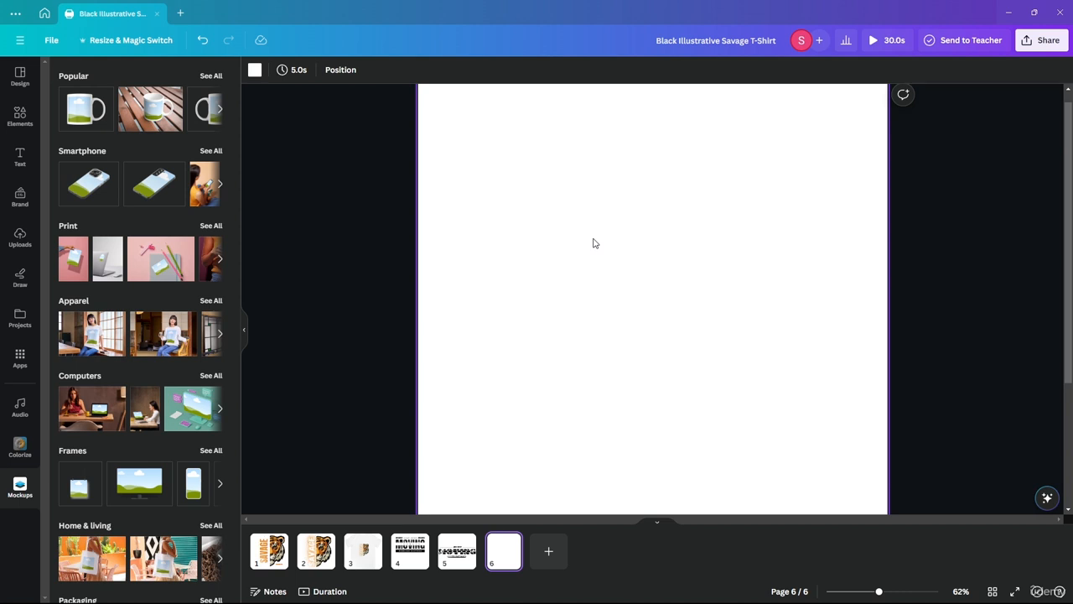
drag(617, 356, 537, 154)
drag(668, 244, 989, 460)
drag(804, 378, 600, 360)
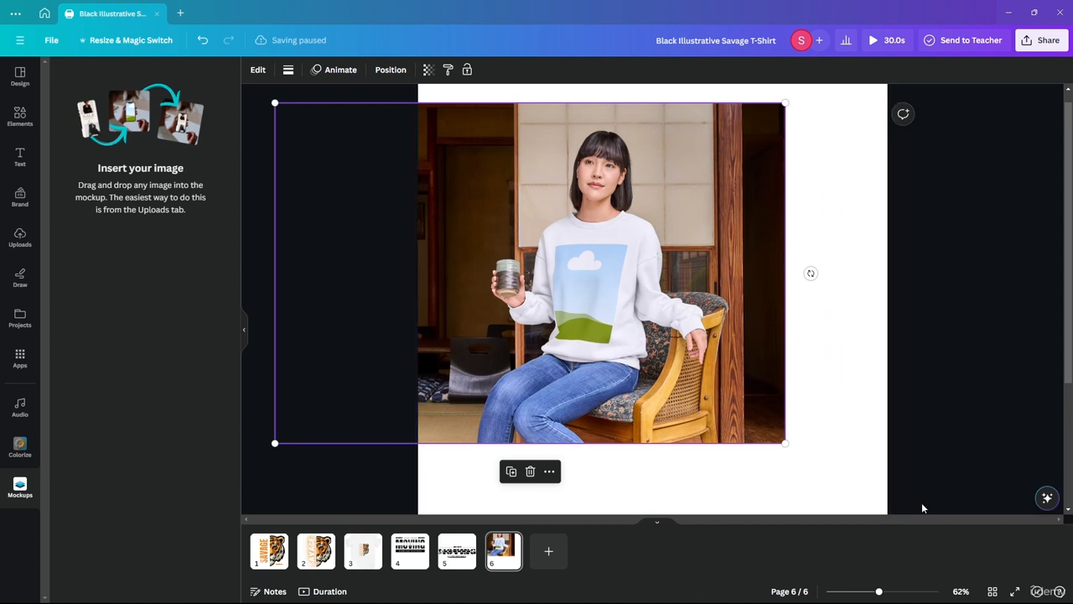
Step: Scale the sweatshirt mockup to fill the full page height and shift it so the woman sits roughly centred
click(956, 591)
click(962, 540)
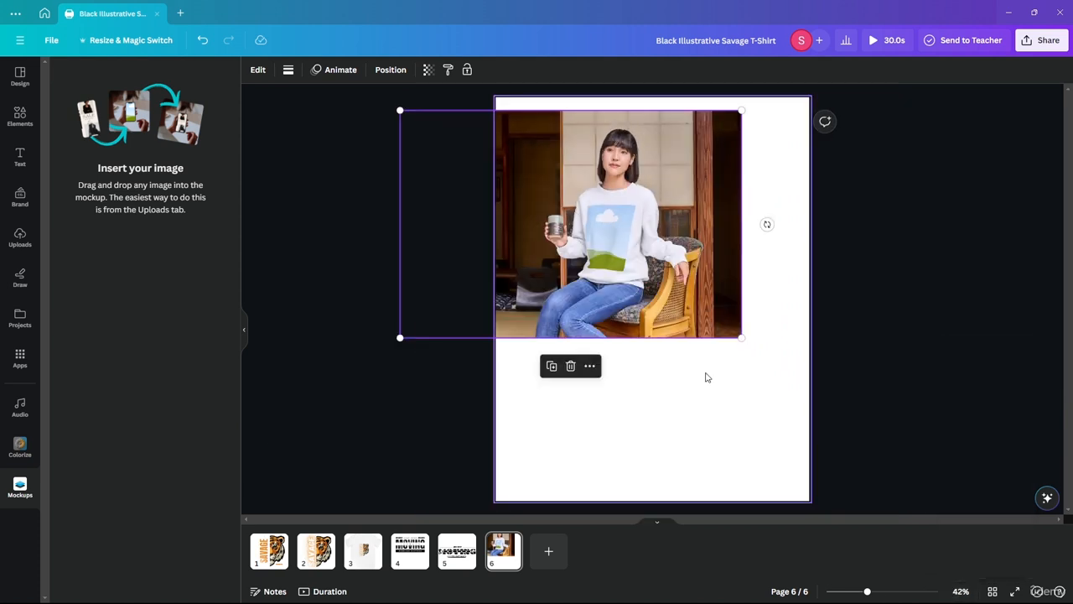
drag(653, 267, 616, 254)
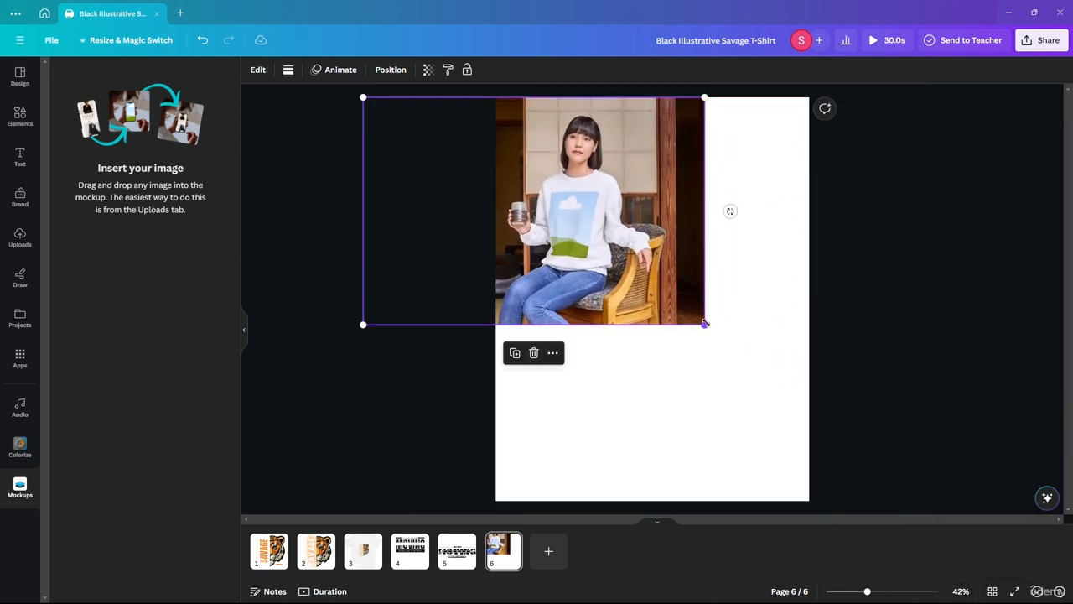
drag(706, 324, 954, 524)
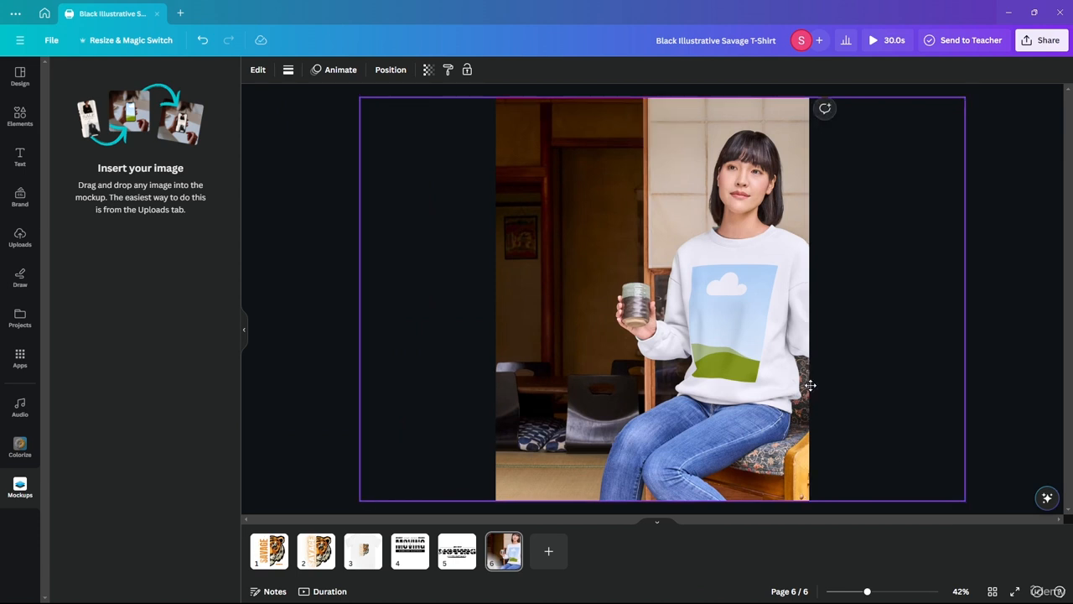
drag(808, 383, 742, 382)
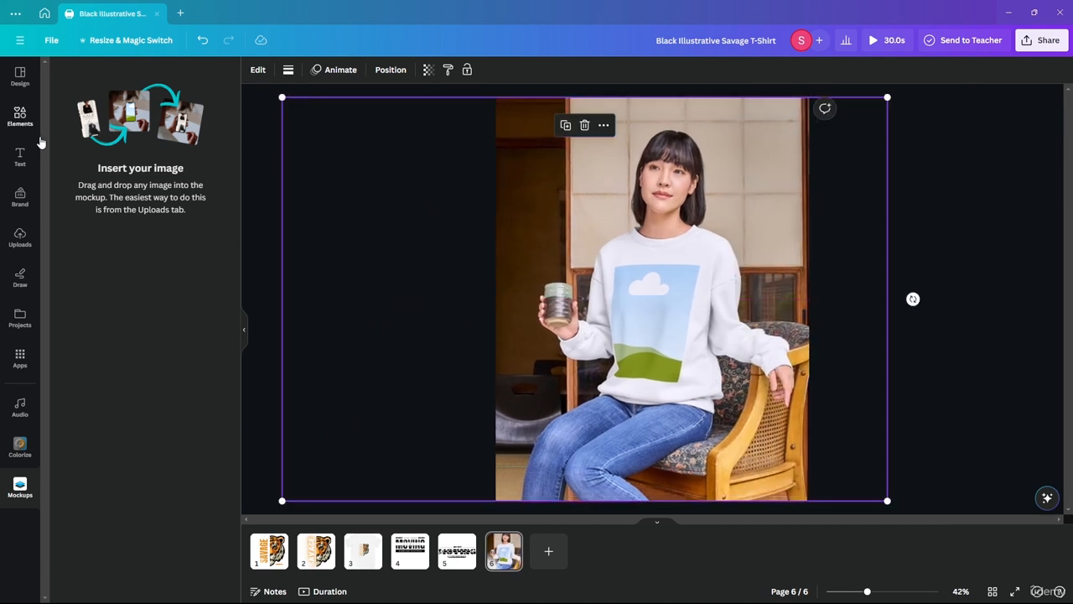
Step: Upload Just keep.png from the Resources folder and insert it as the print on the sweatshirt mockup
click(22, 240)
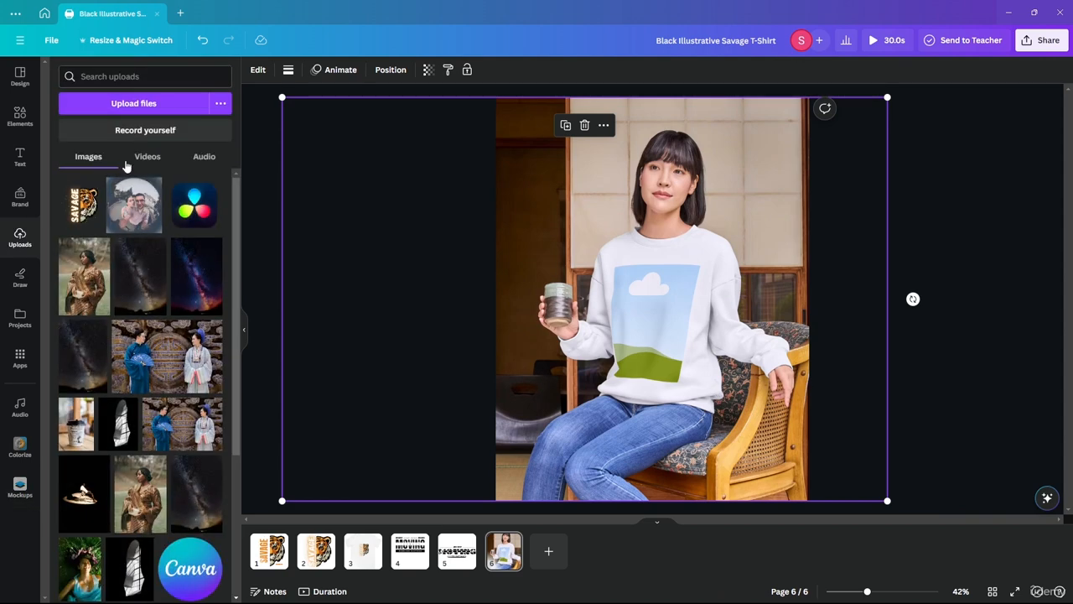
click(147, 105)
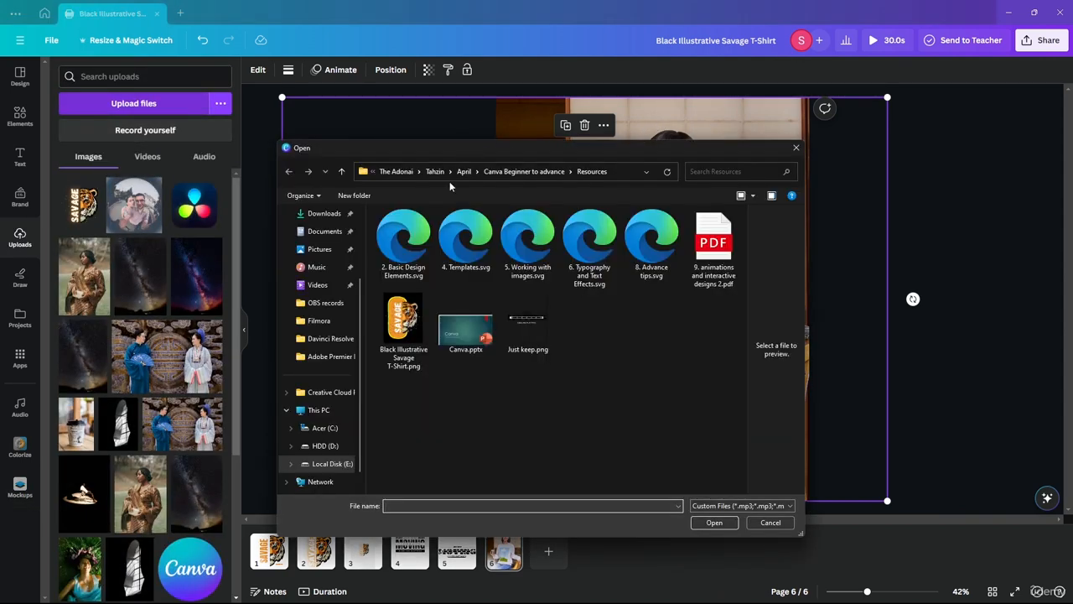
click(528, 321)
click(722, 525)
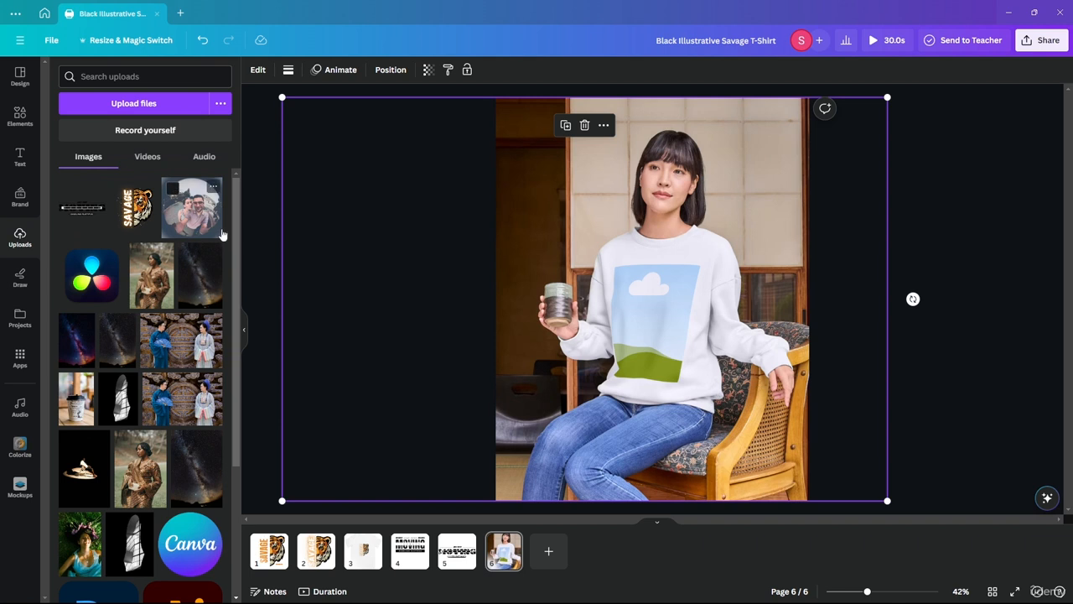
click(963, 232)
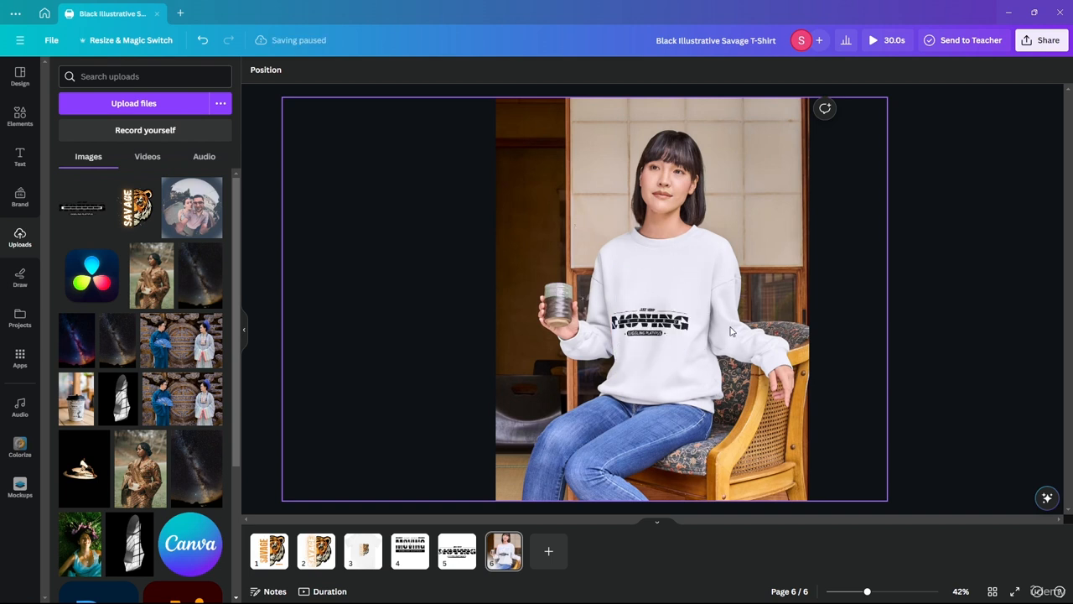
Step: Examine the JUST KEEP MOVING FORWARD print on the sweatshirt up close and return to the full-page view
drag(868, 590, 920, 590)
click(682, 400)
scroll(682, 401, down, 3)
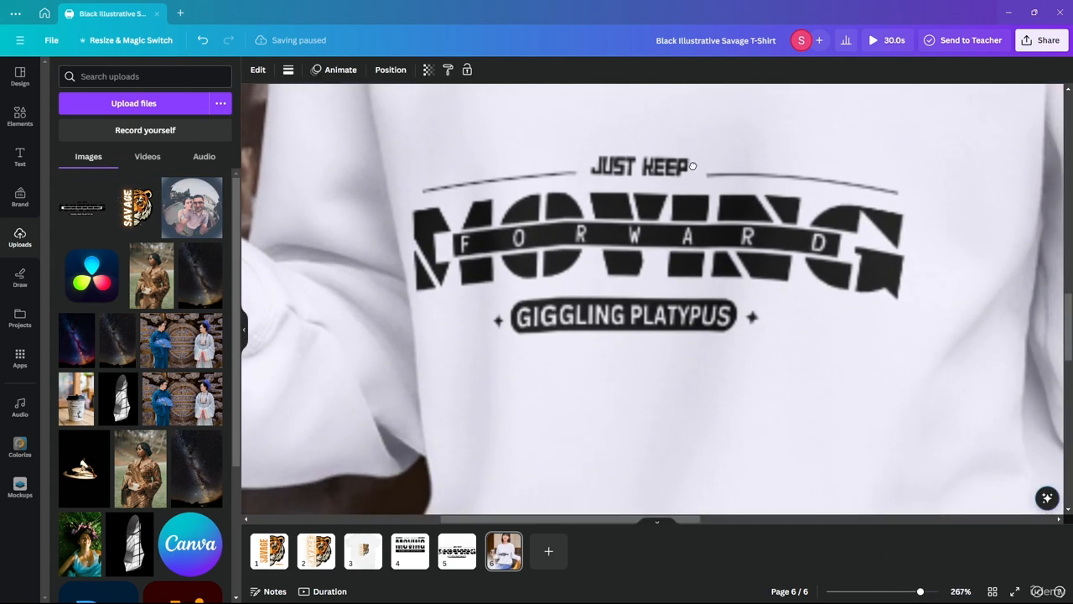
scroll(818, 227, down, 5)
scroll(780, 223, up, 5)
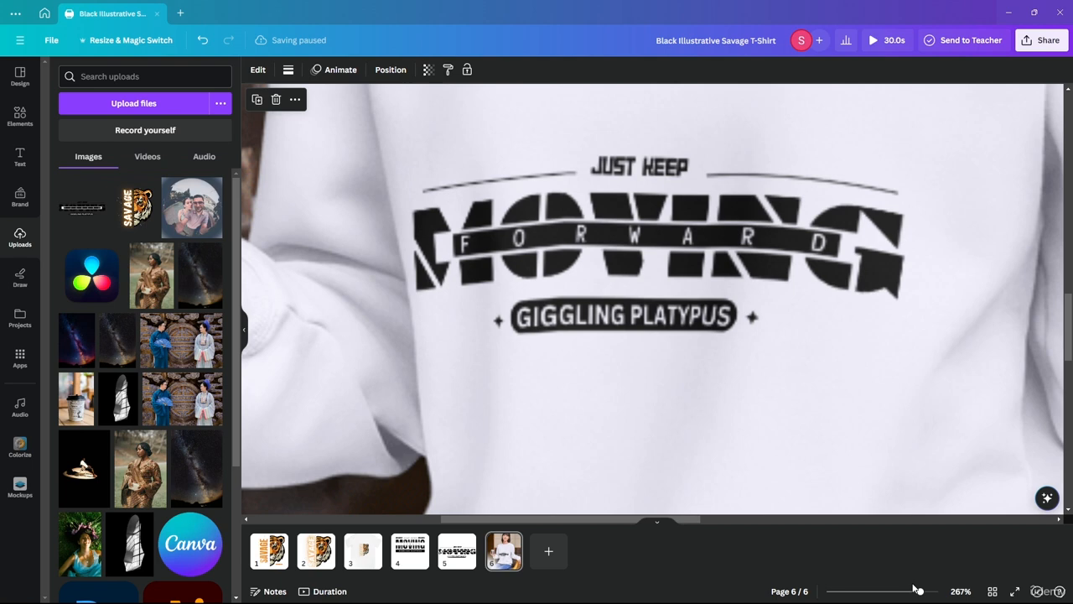
drag(919, 590, 864, 592)
click(930, 395)
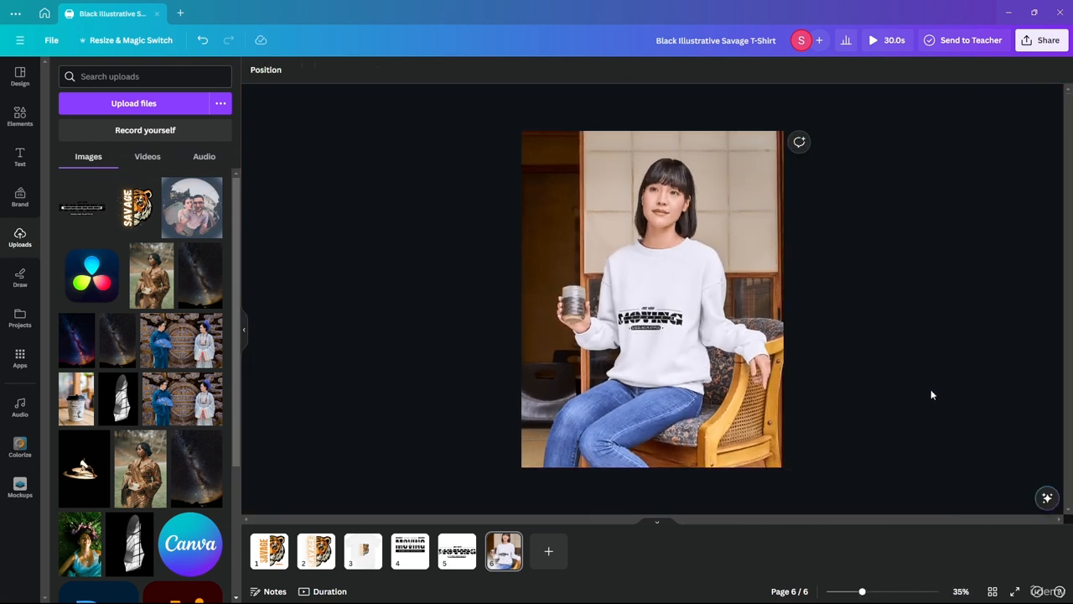